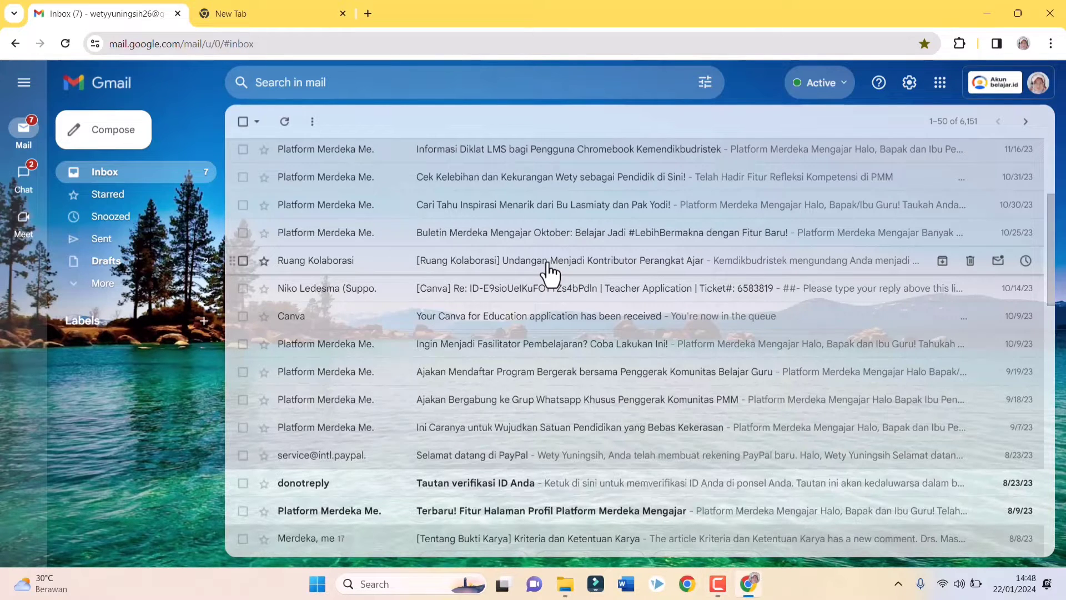
Open the Ruang Kolaborasi invitation e-mail about becoming a Perangkat Ajar contributor and read through its instructions for contributing.
left_click(547, 274)
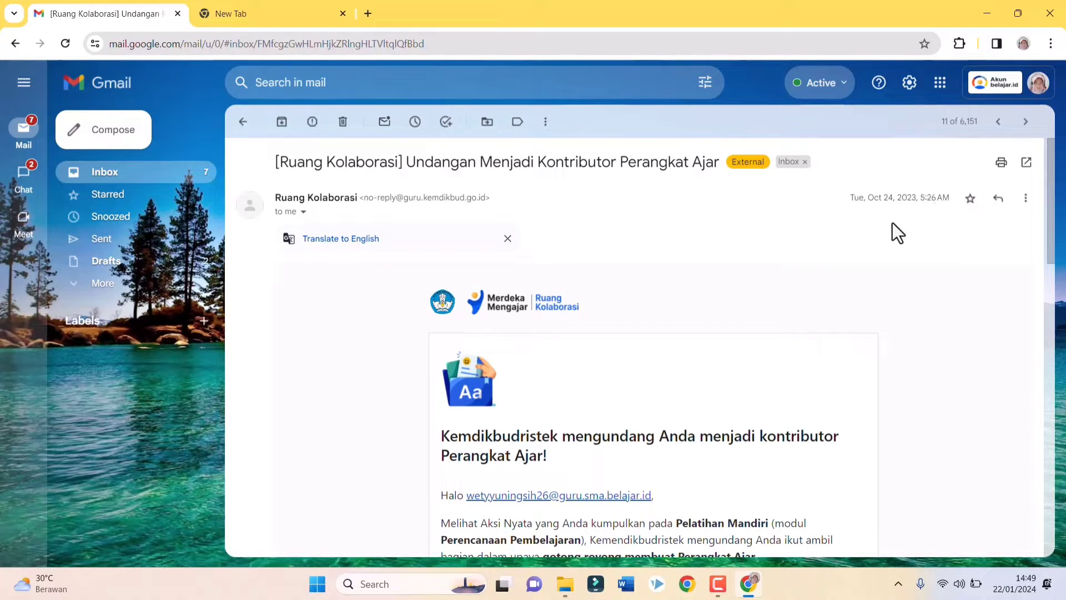
scroll(704, 289, "down", 5)
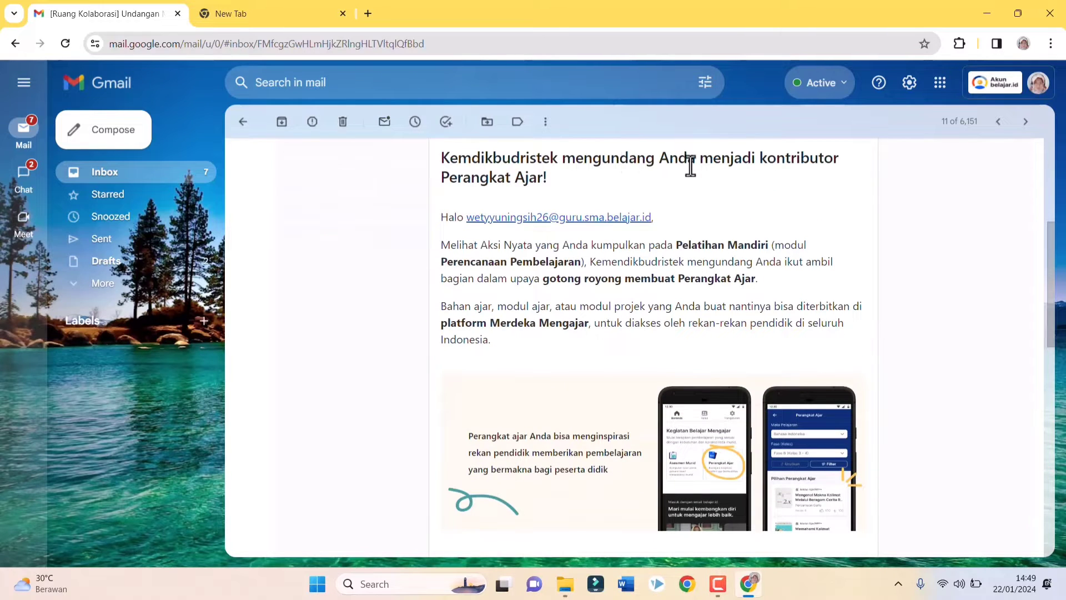
scroll(629, 234, "down", 3)
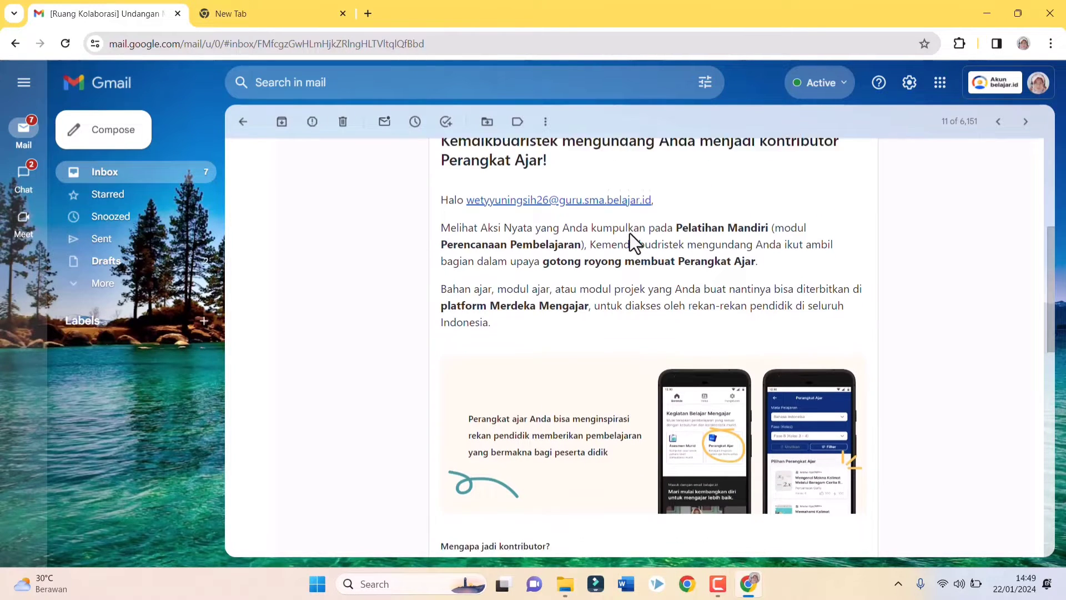
scroll(629, 233, "down", 2)
scroll(630, 234, "down", 3)
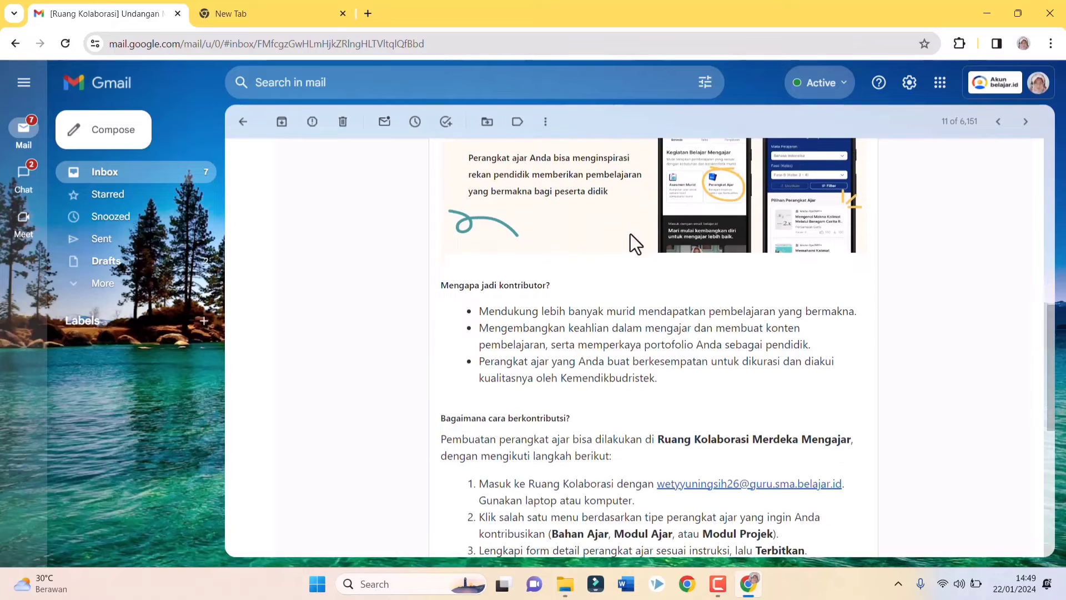
scroll(631, 235, "down", 1)
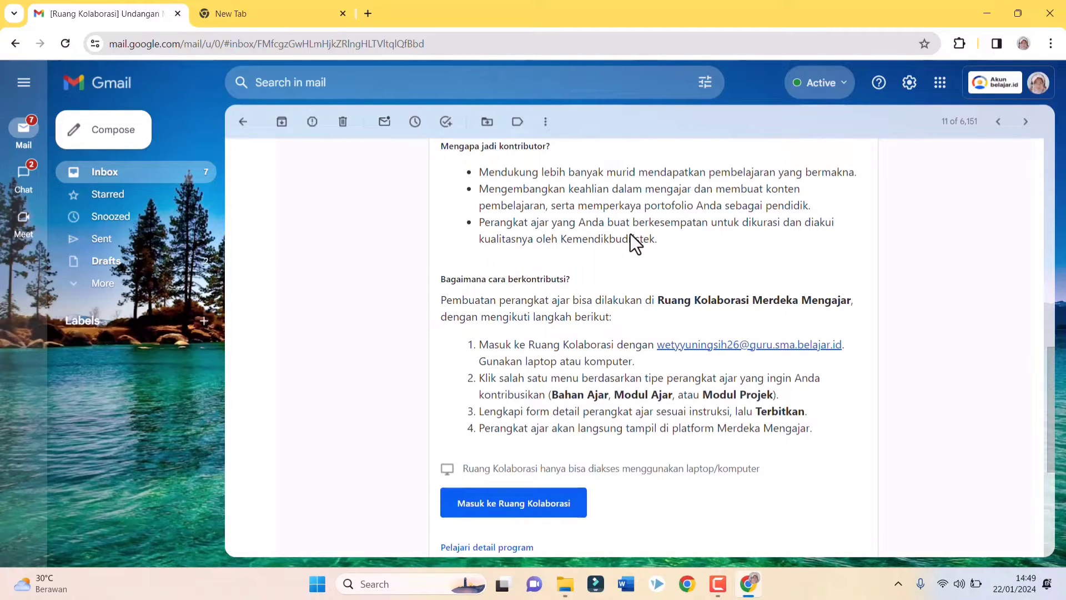
scroll(630, 235, "down", 3)
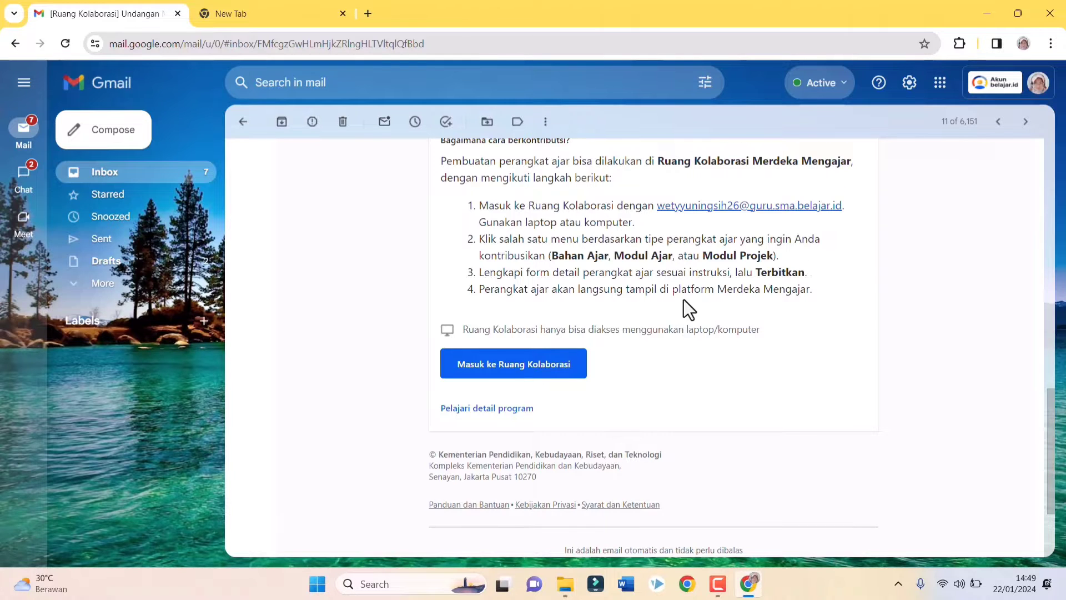
scroll(685, 304, "down", 1)
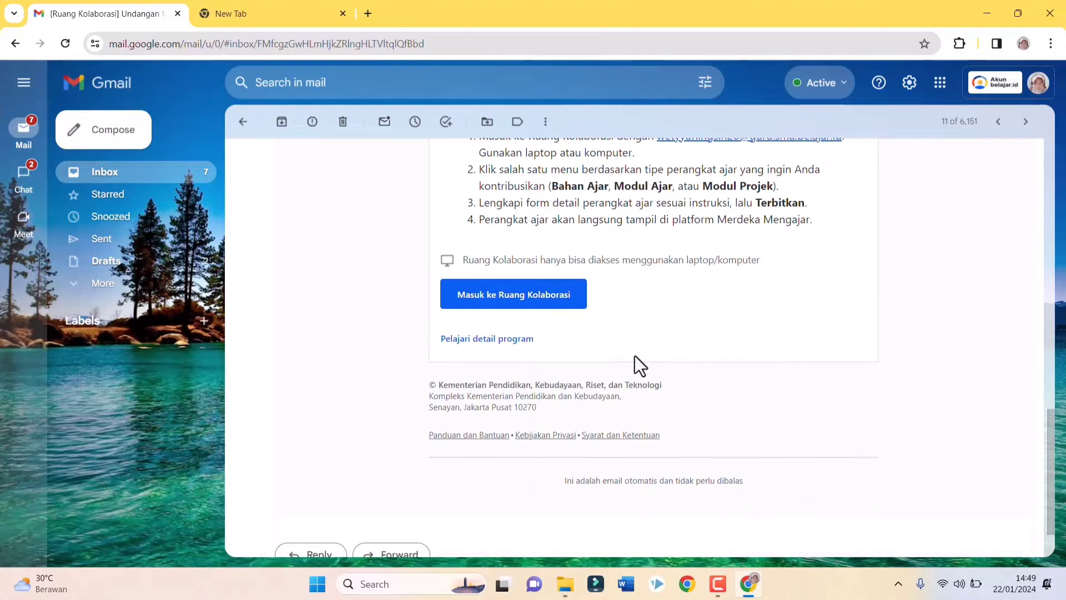
Enter Ruang Kolaborasi from the e-mail with the teacher's Google account and open the Modul Ajar list under Perangkat Ajar.
left_click(532, 304)
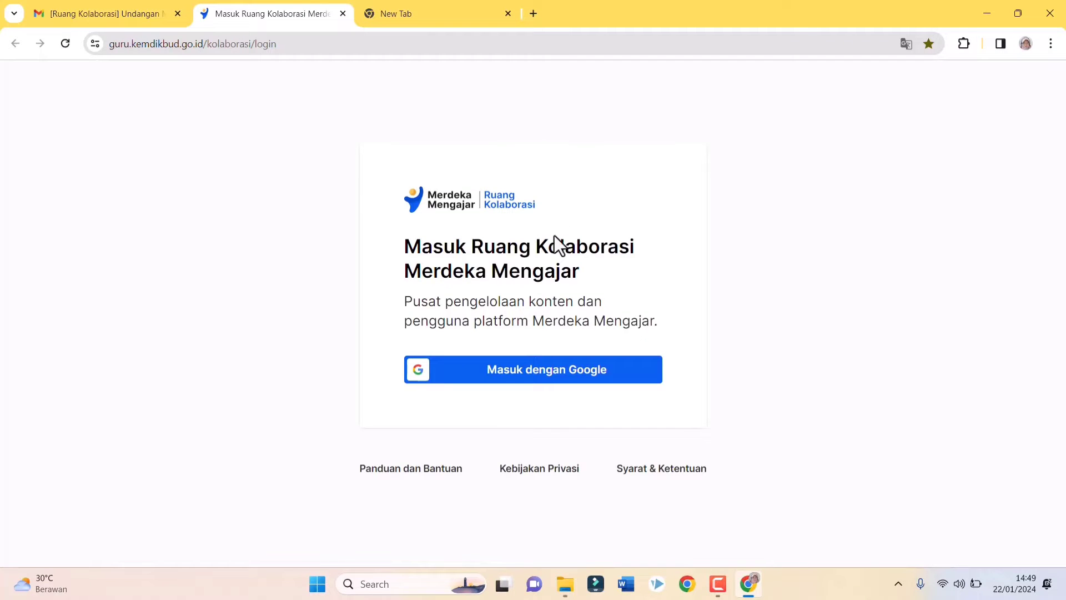
left_click(504, 372)
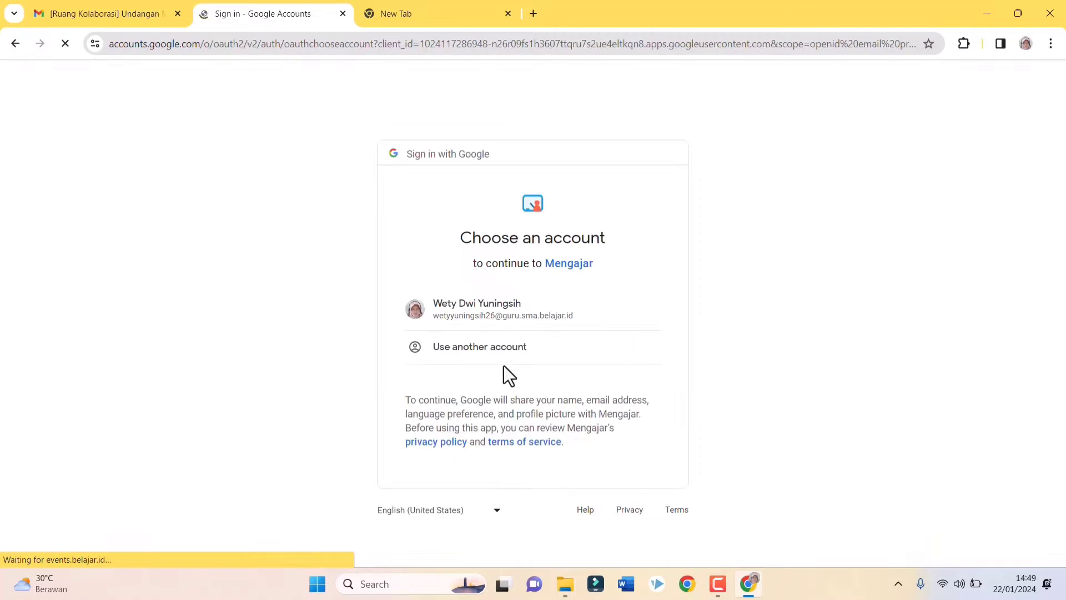
left_click(521, 317)
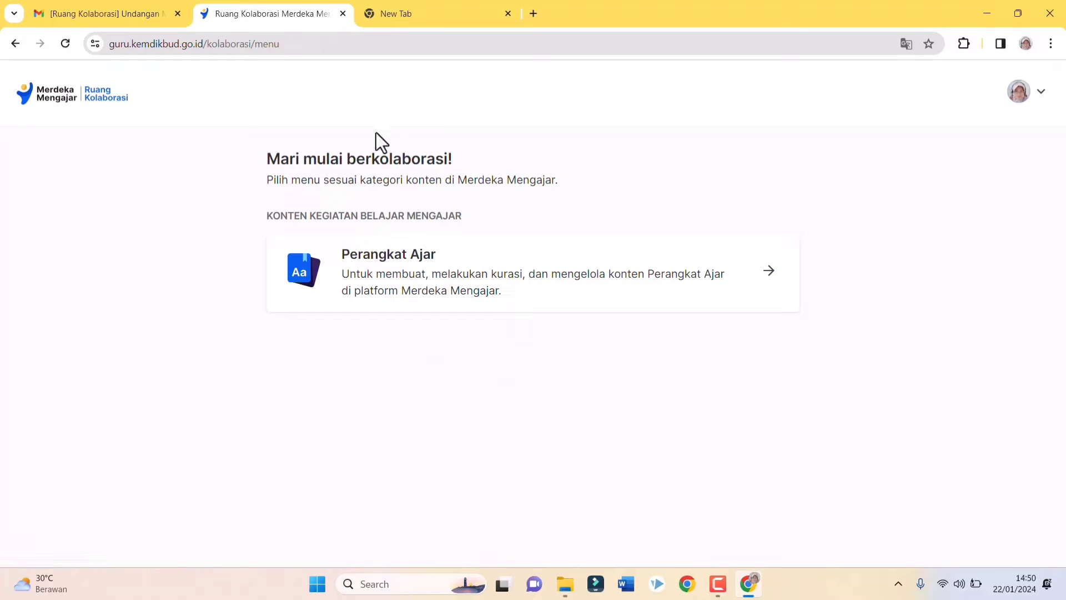
left_click(392, 265)
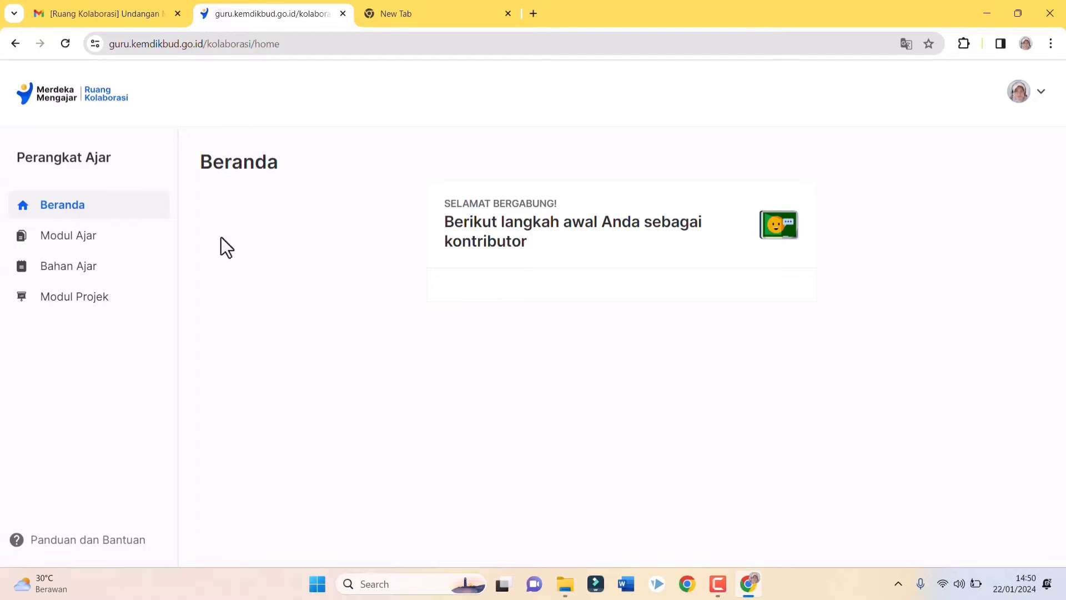
left_click(71, 237)
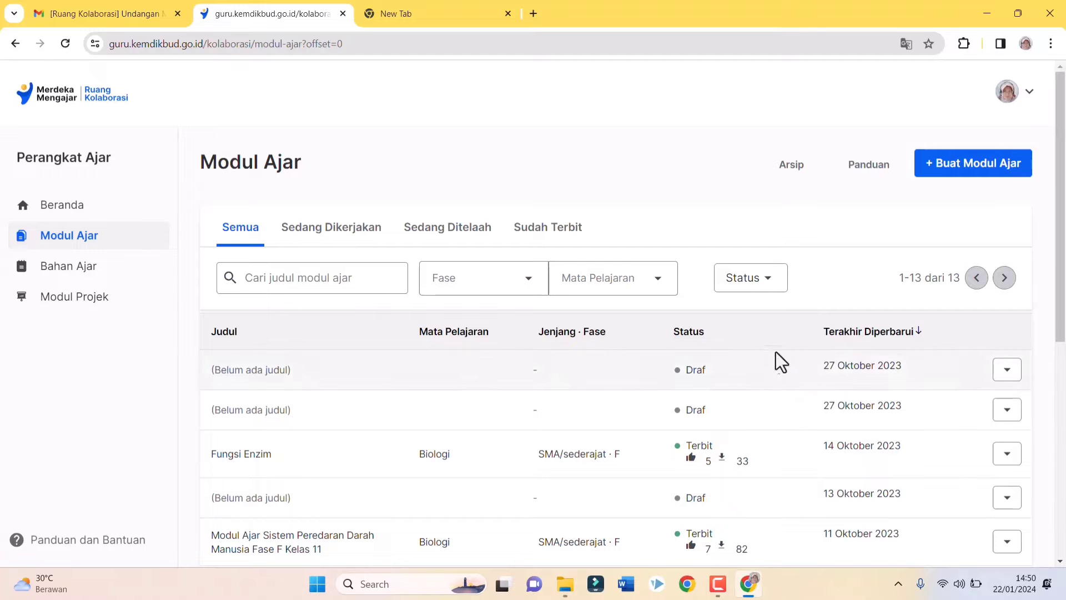
Look through the Modul Ajar list, examining the titles, phases, statuses and dates of the existing modules.
scroll(738, 355, "down", 7)
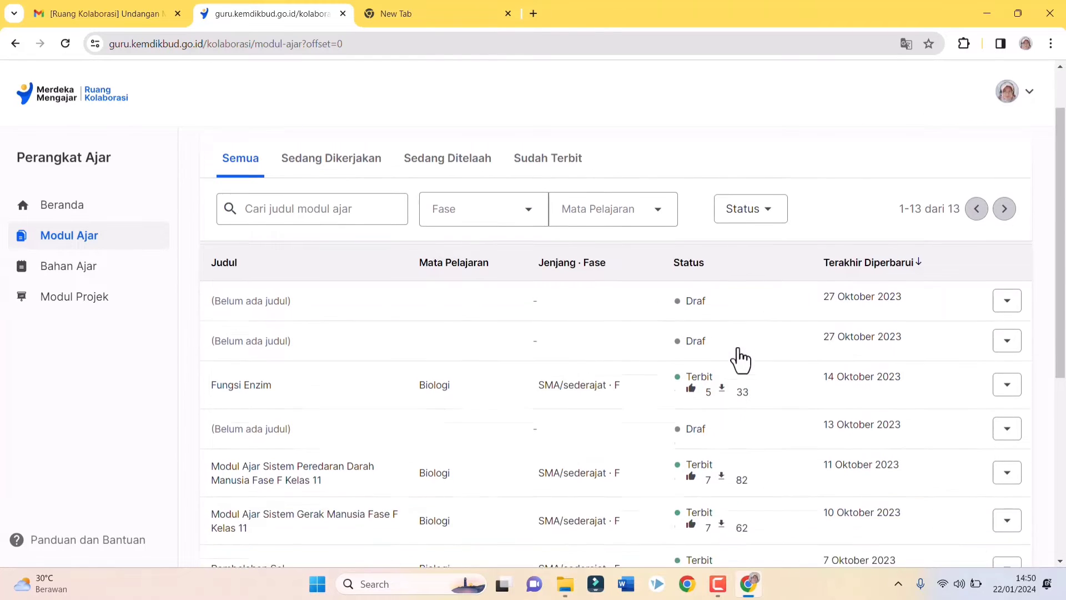
scroll(737, 342, "down", 1)
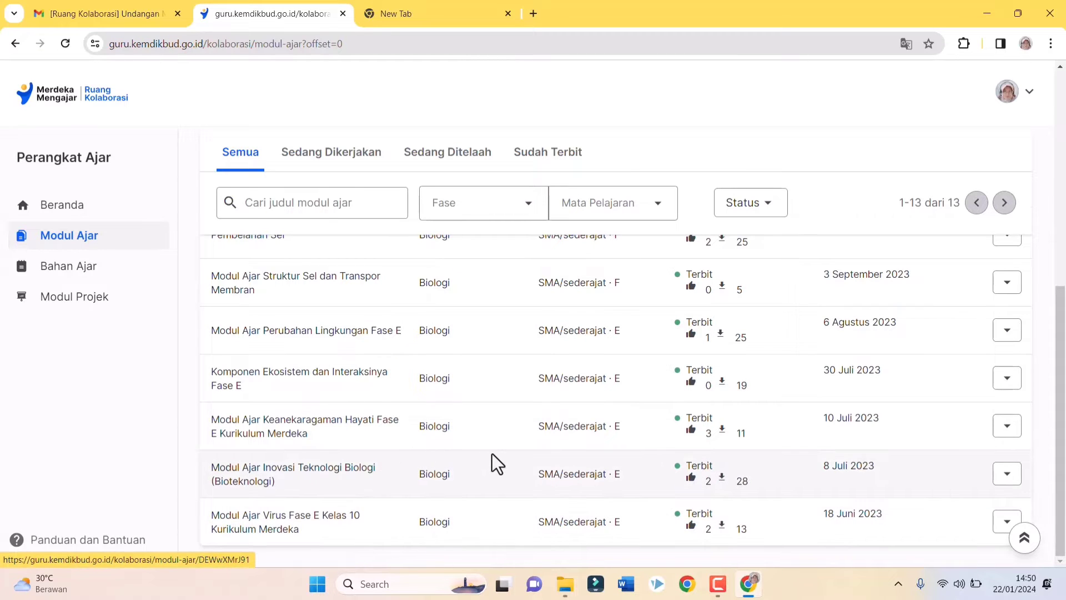
scroll(491, 455, "up", 4)
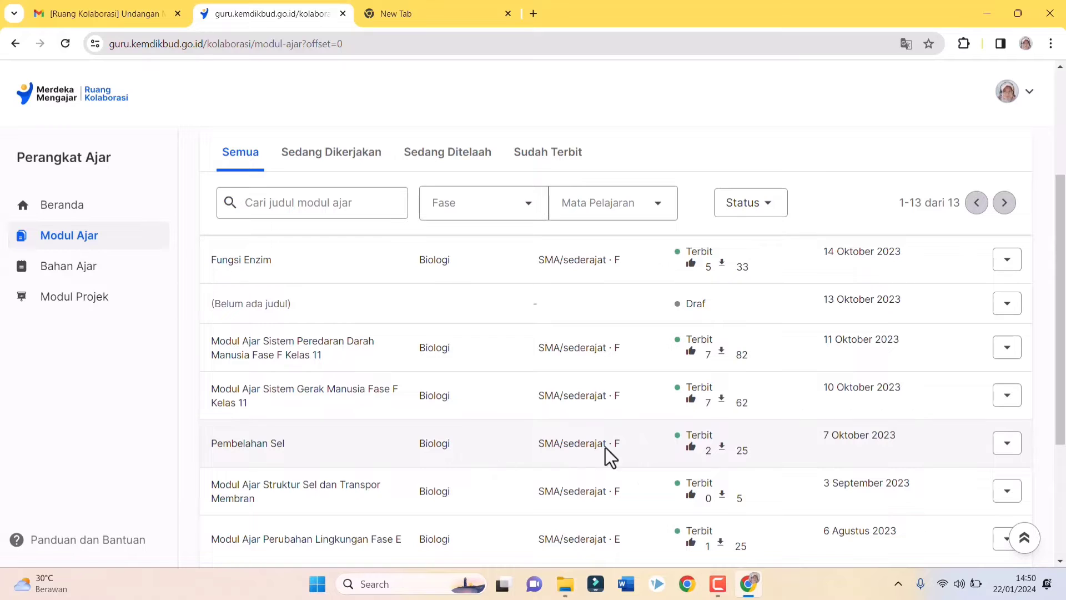
scroll(610, 453, "down", 1)
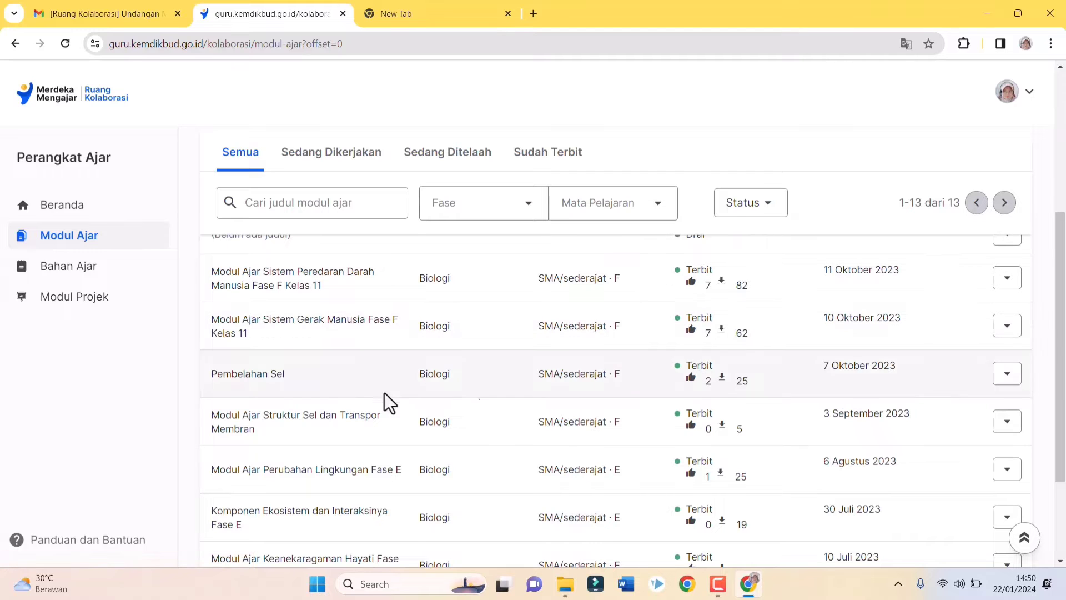
scroll(373, 380, "up", 2)
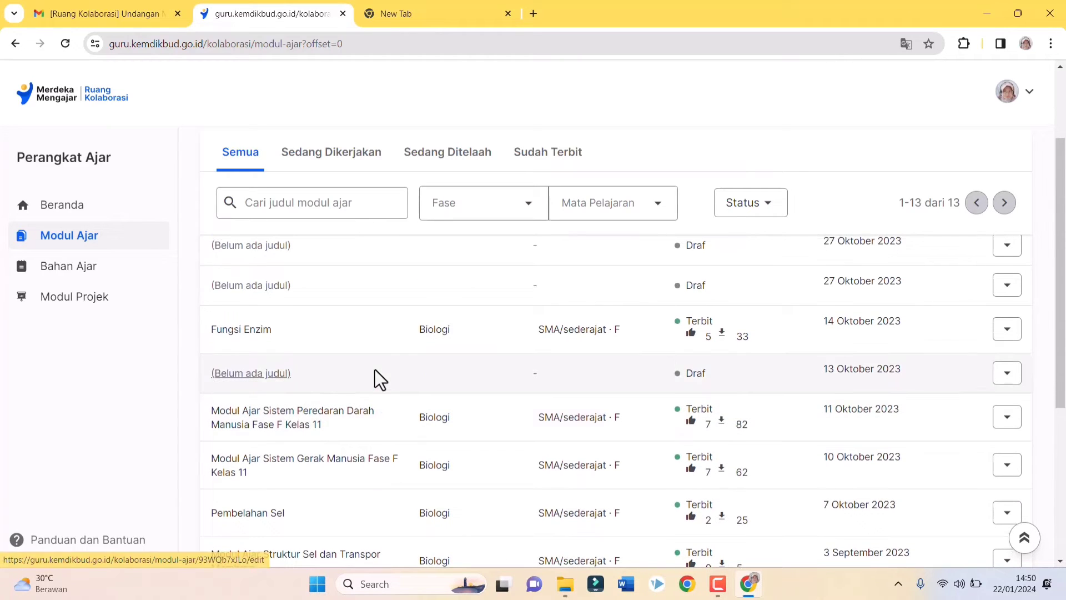
scroll(601, 391, "up", 1)
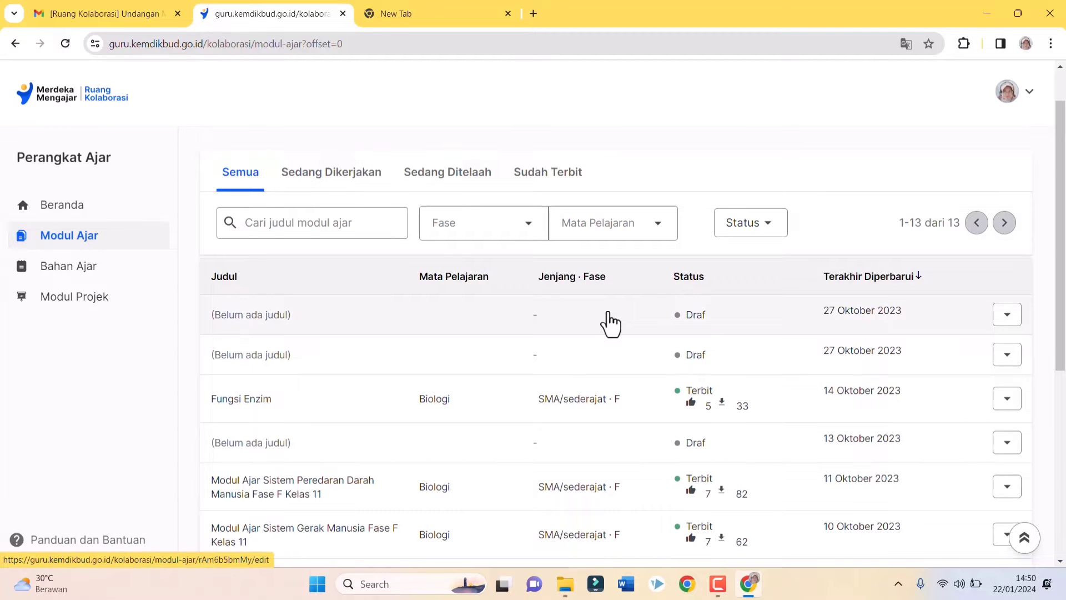
scroll(608, 314, "down", 1)
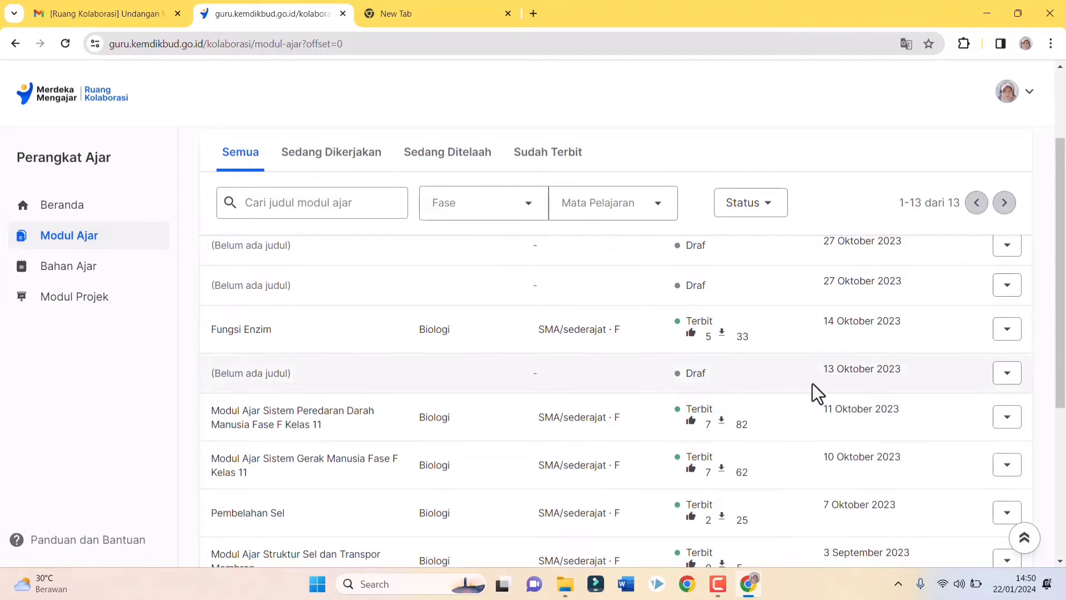
scroll(675, 400, "up", 1)
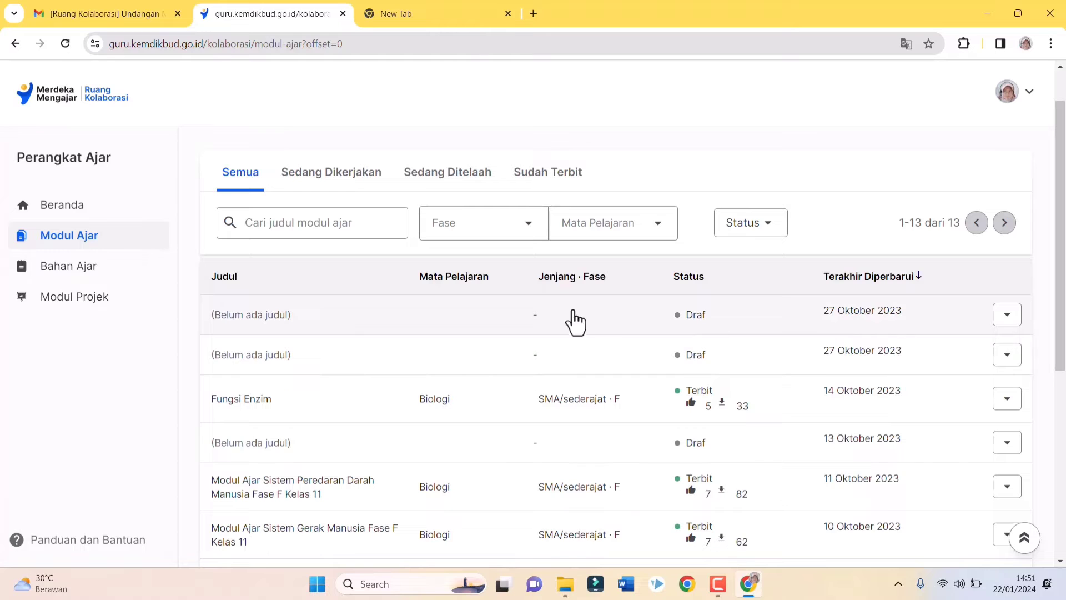
Open the first untitled draft module dated 27 Oktober 2023 and set its education level to SMA, phase F (Kelas 11 - 12).
left_click(340, 327)
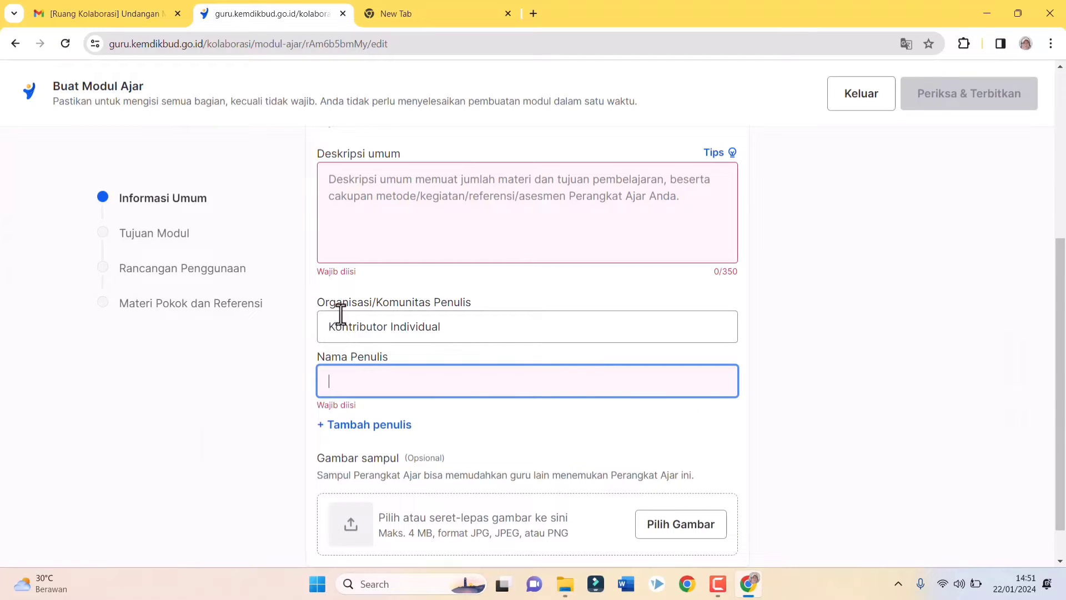
scroll(563, 212, "up", 3)
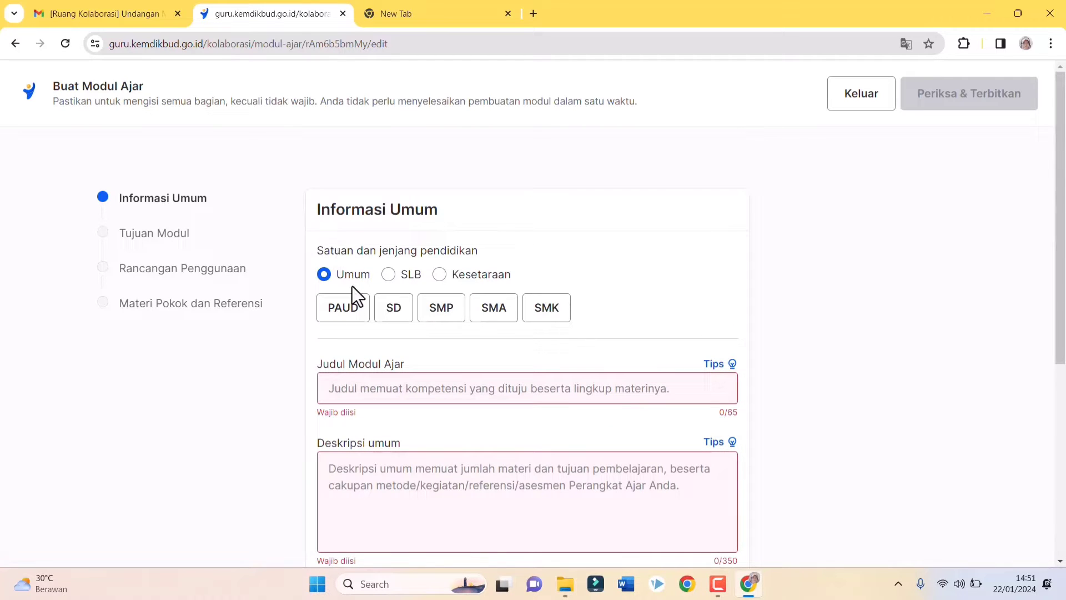
left_click(507, 319)
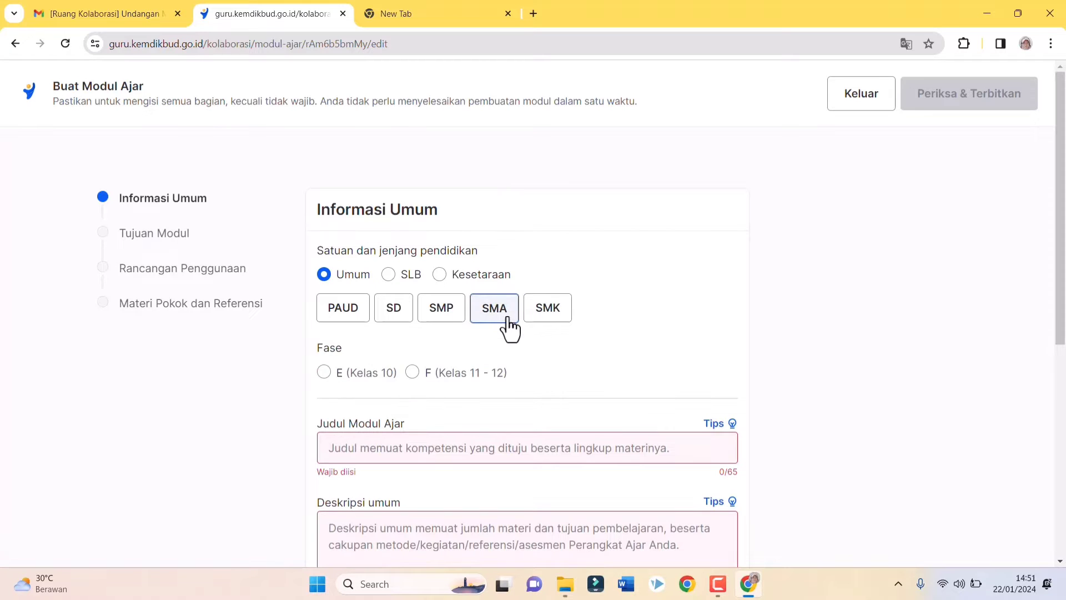
scroll(508, 327, "down", 1)
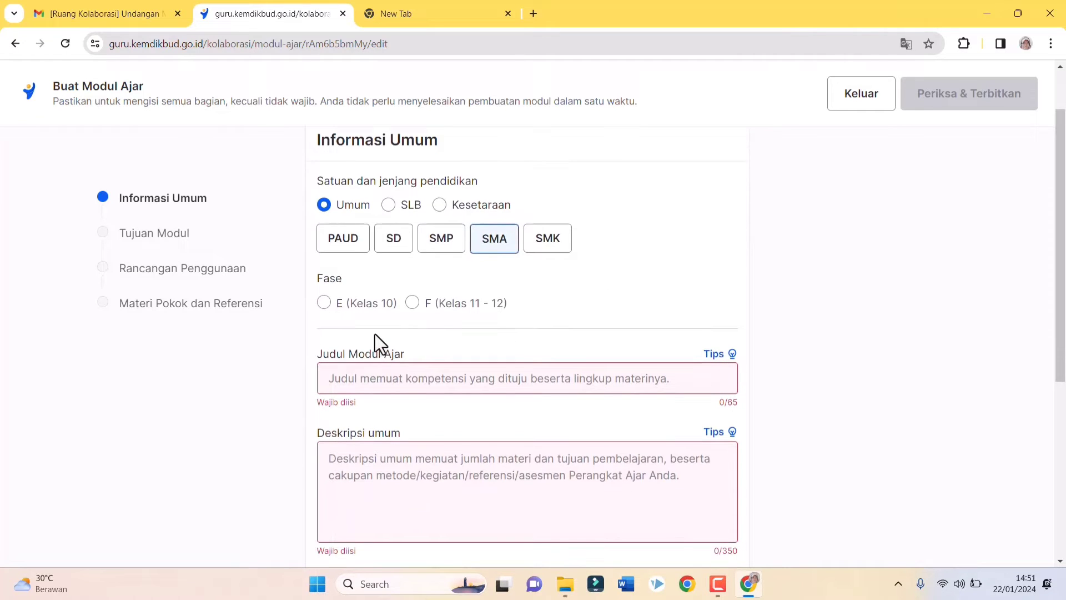
left_click(412, 303)
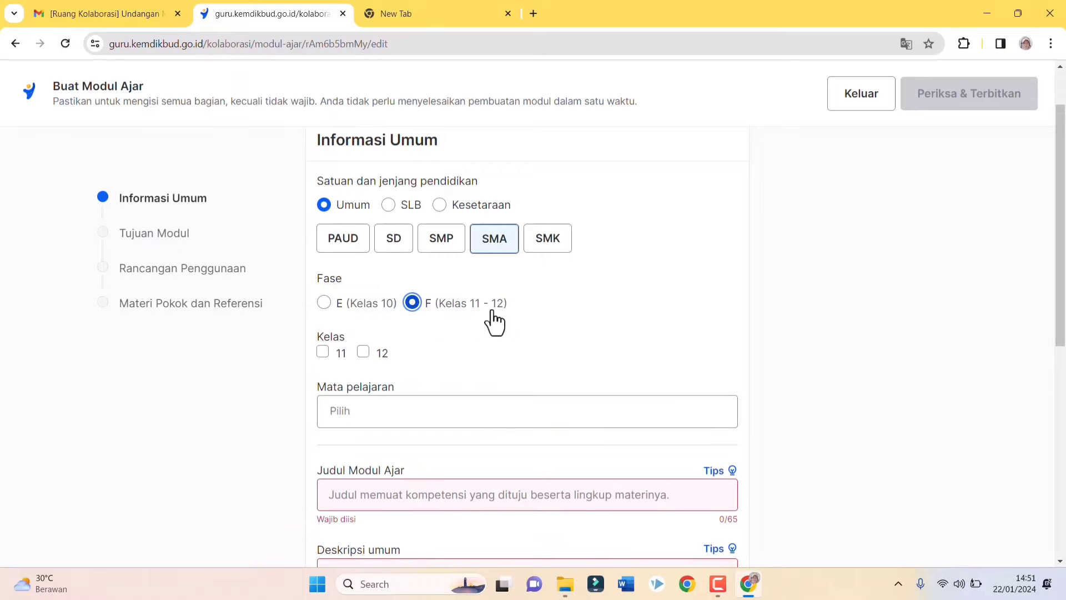
Select class 11 and choose Biologi as the module's subject.
scroll(502, 316, "down", 2)
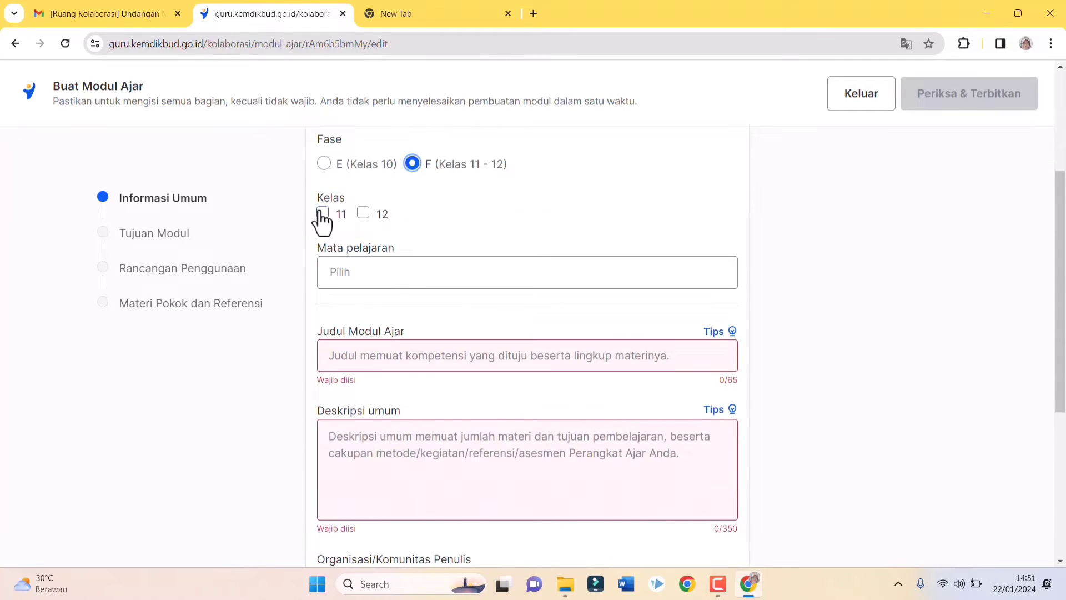
left_click(323, 213)
left_click(385, 274)
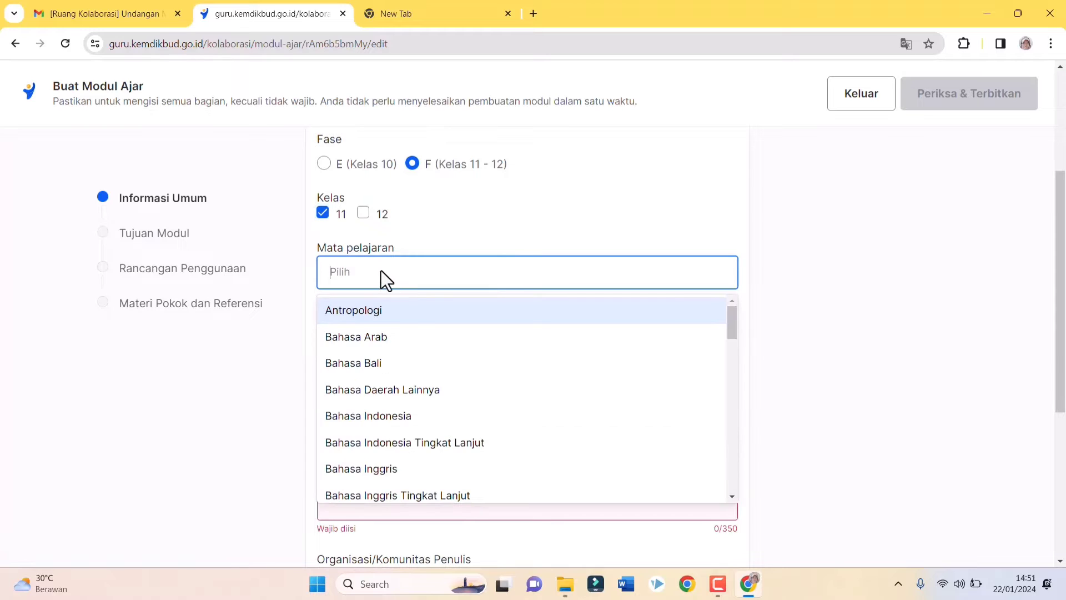
type("Bio")
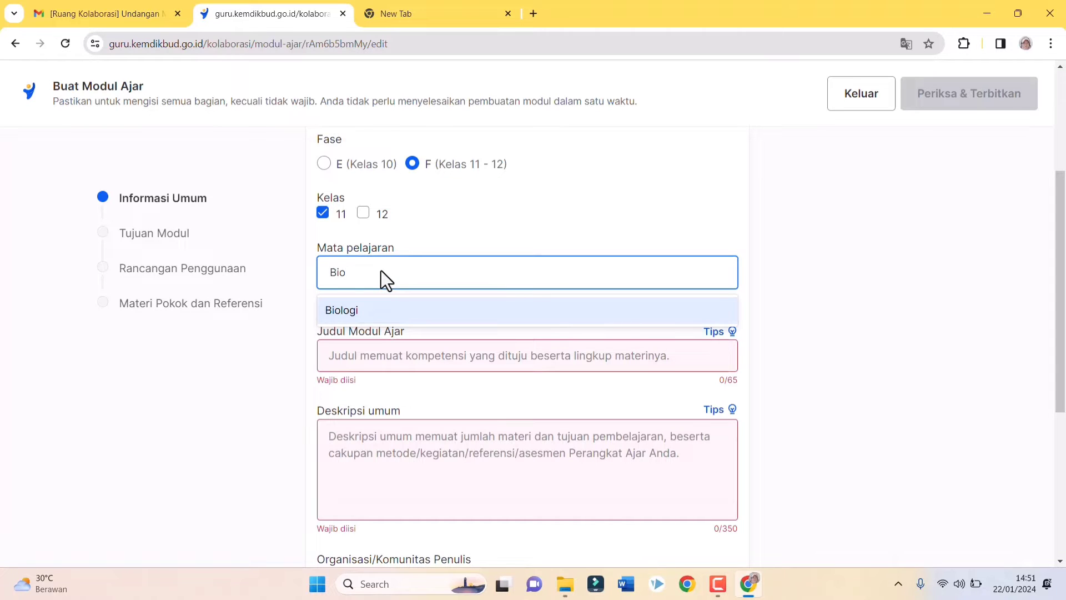
left_click(384, 309)
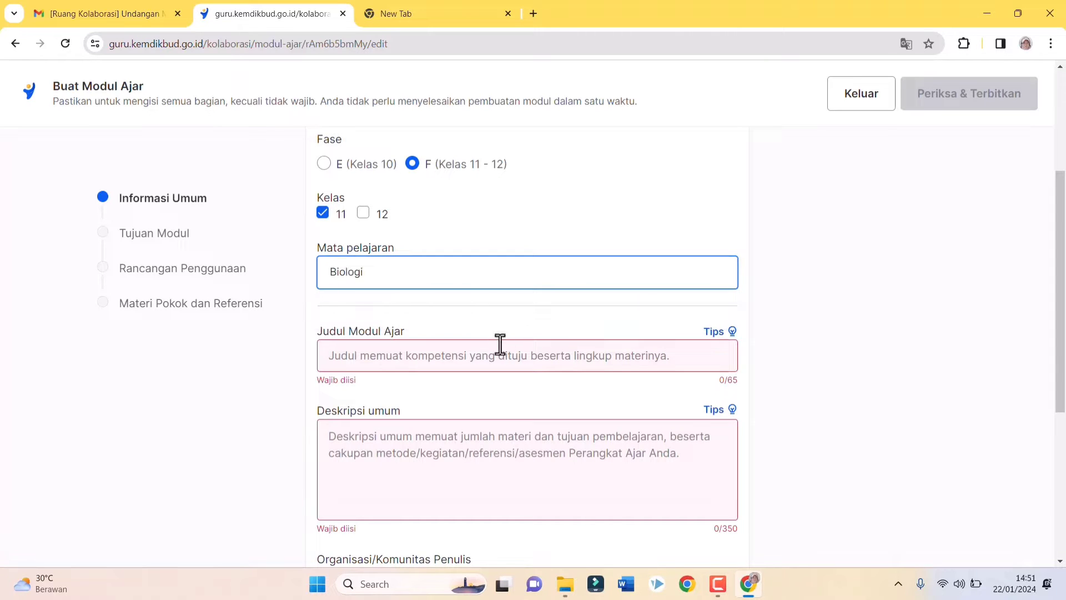
Open "MA Sistem pernapasan .docx" from the Sistem Pernapasan Manusia folder in Word and return to the module form in Chrome.
left_click(569, 591)
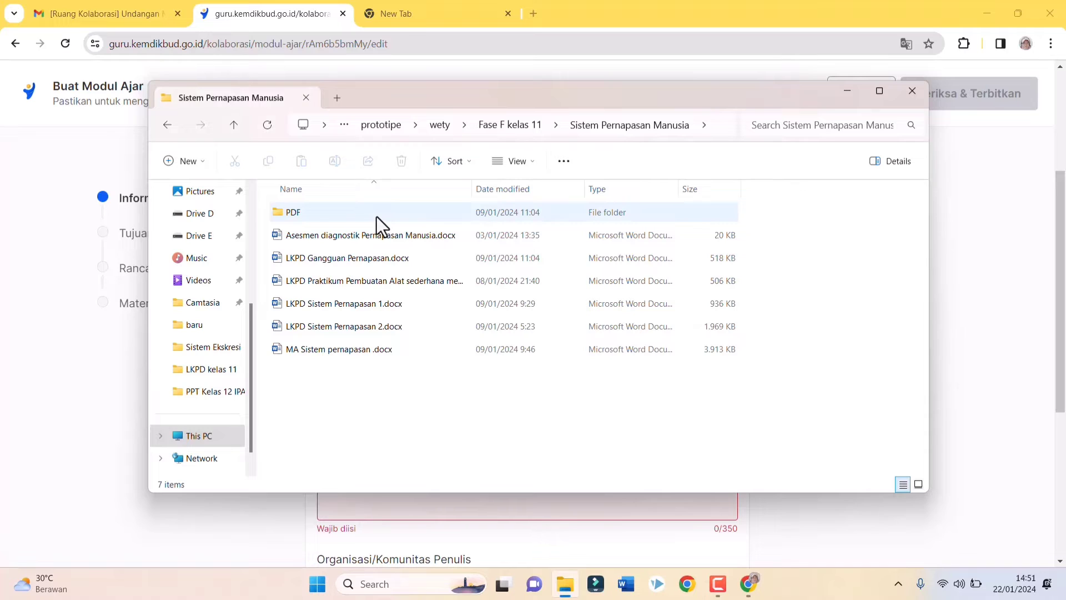
left_click(364, 352)
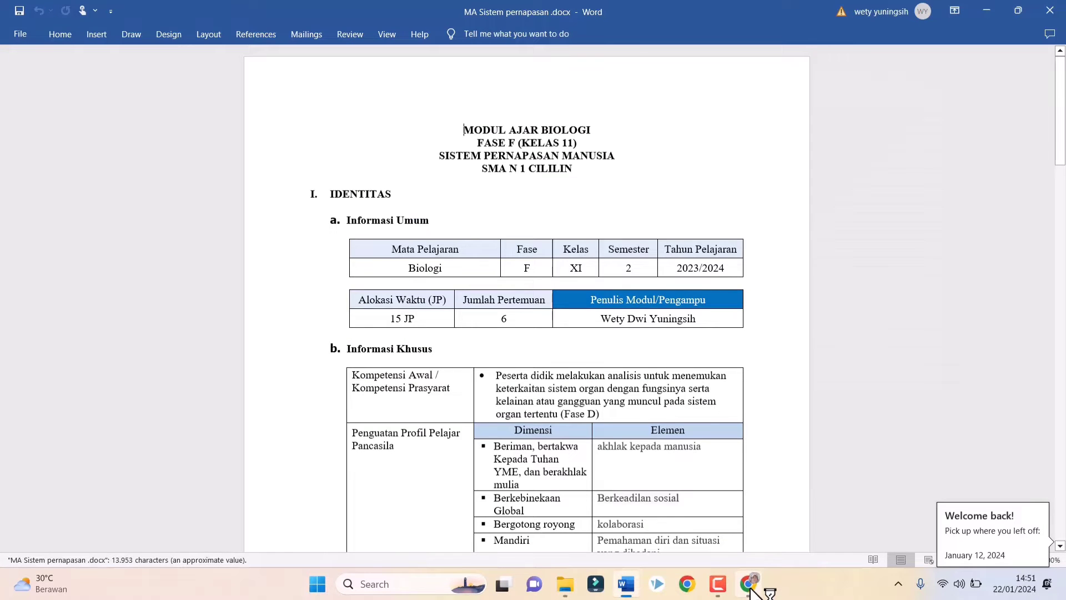
left_click(749, 589)
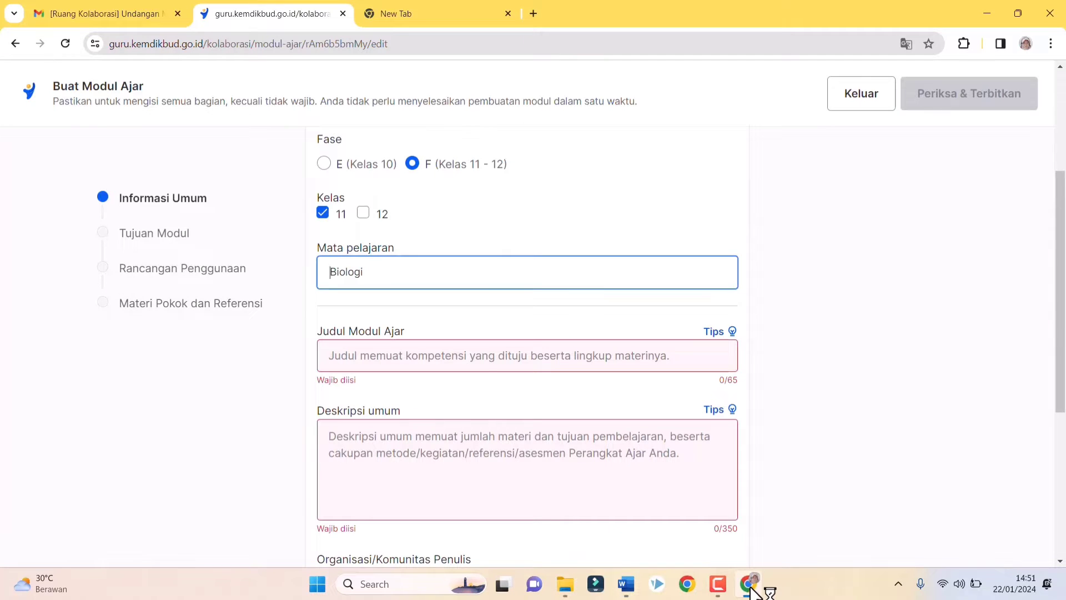
Enter "Modul Ajar Sistem Pernapasan Fase F Kelas 11" as the module title.
left_click(386, 356)
type("M")
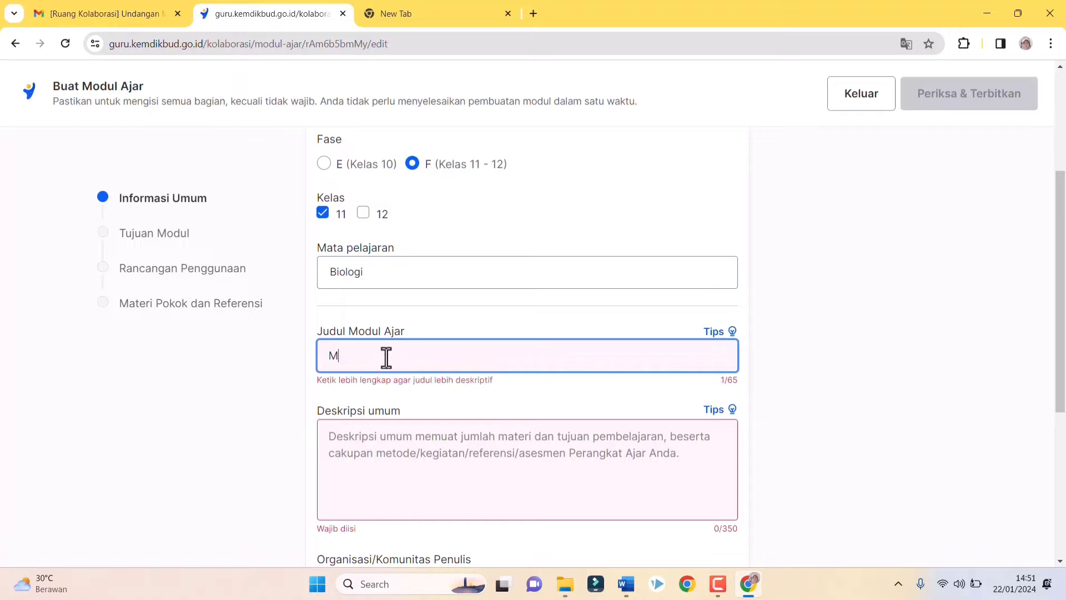
type("odul Aj")
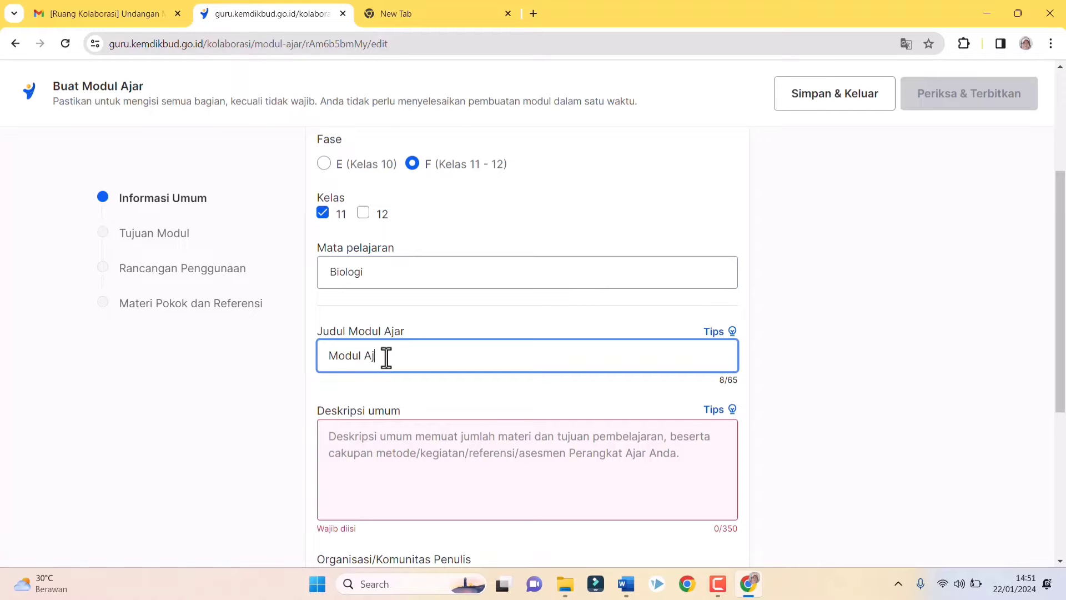
type("ar Sistem Pernapasan ")
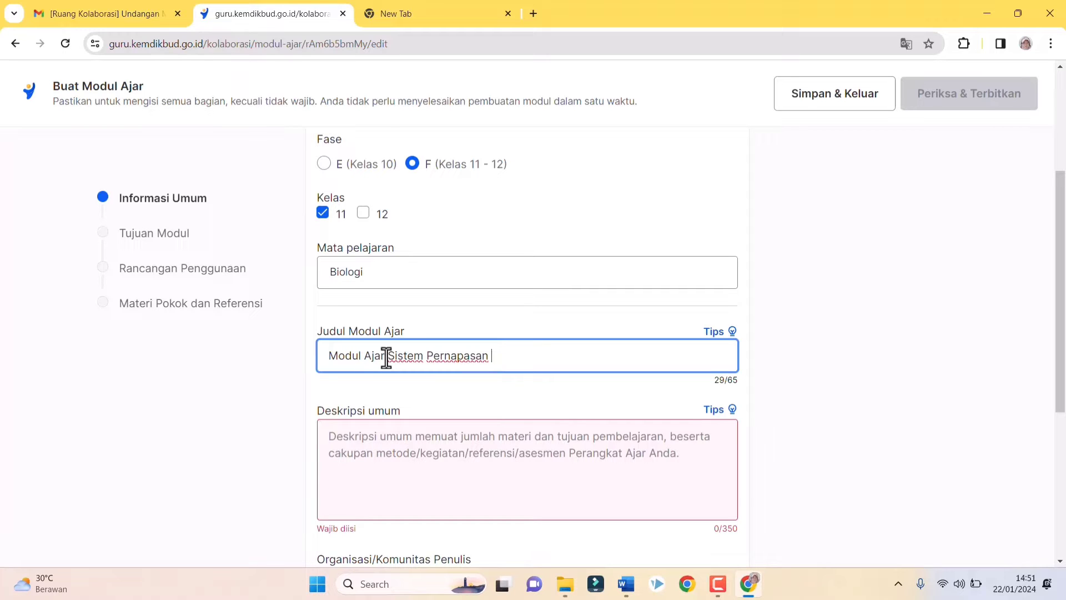
type("Fase F Kelas 11")
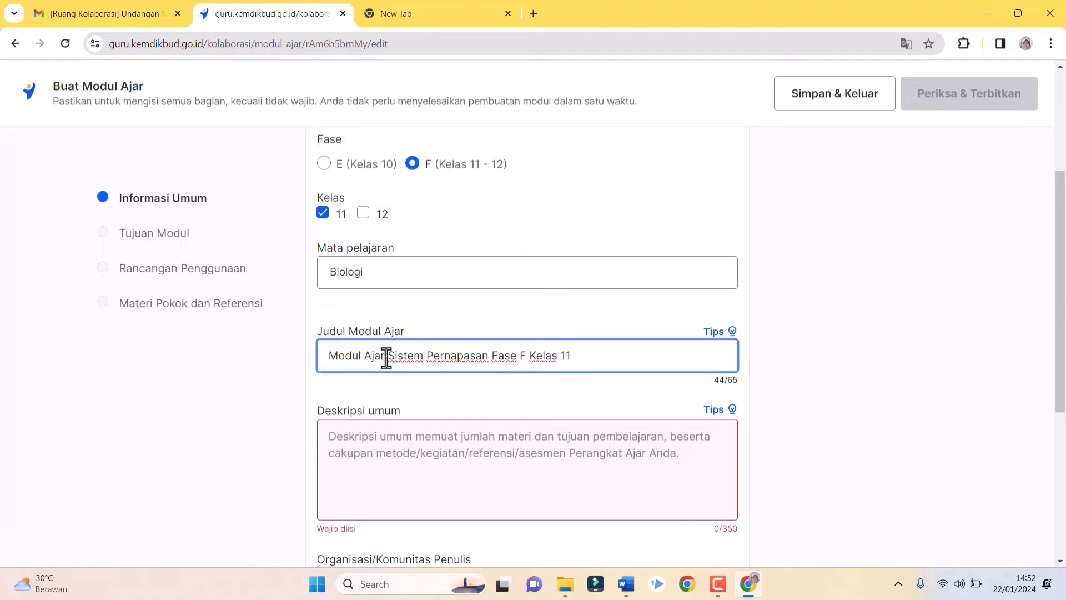
Start on the general description, check the Word document's Informasi Umum and Tujuan Pembelajaran sections for its content, and return to the form in Chrome.
scroll(464, 431, "down", 2)
left_click(453, 300)
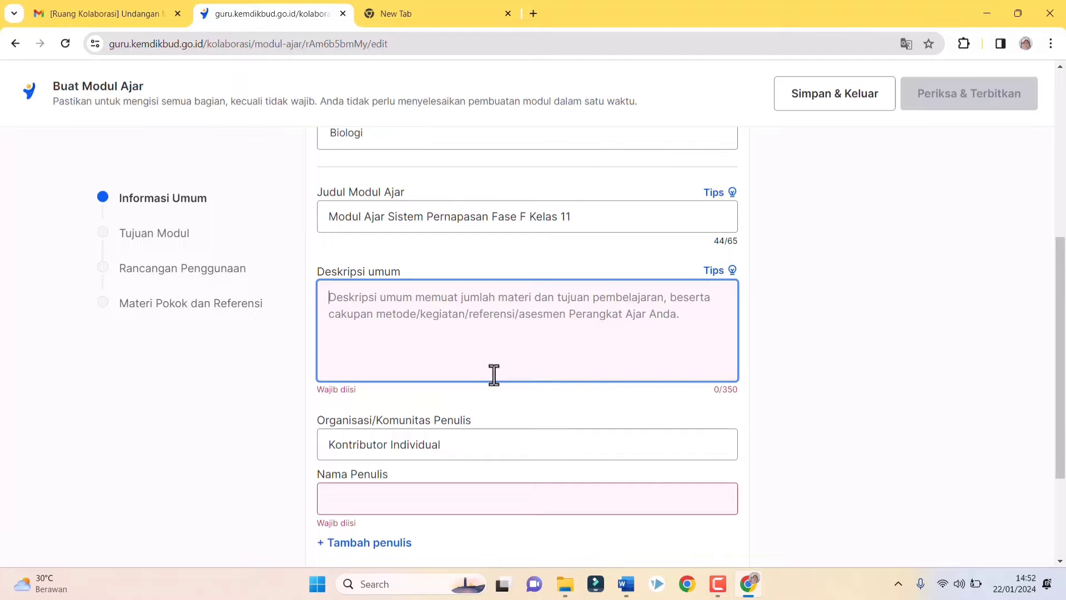
left_click(629, 583)
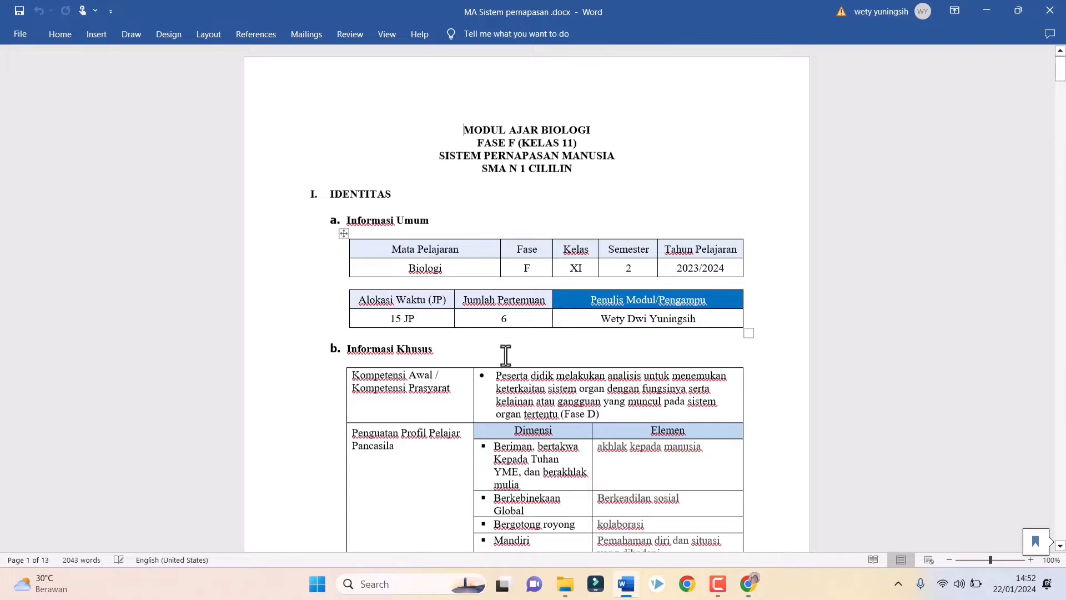
scroll(502, 347, "down", 3)
scroll(505, 351, "up", 1)
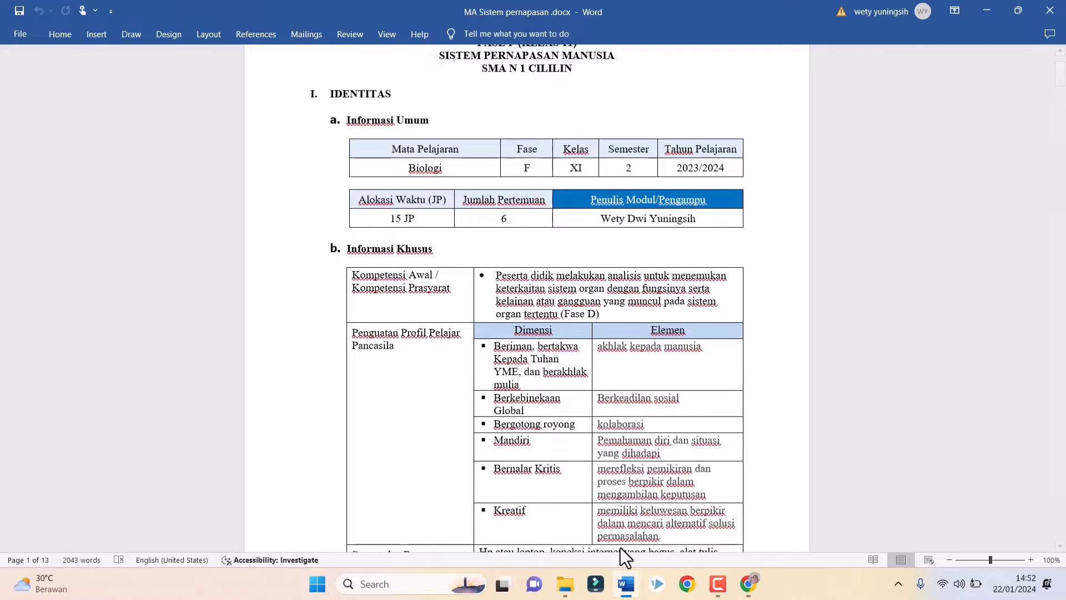
scroll(583, 433, "down", 8)
scroll(590, 453, "down", 8)
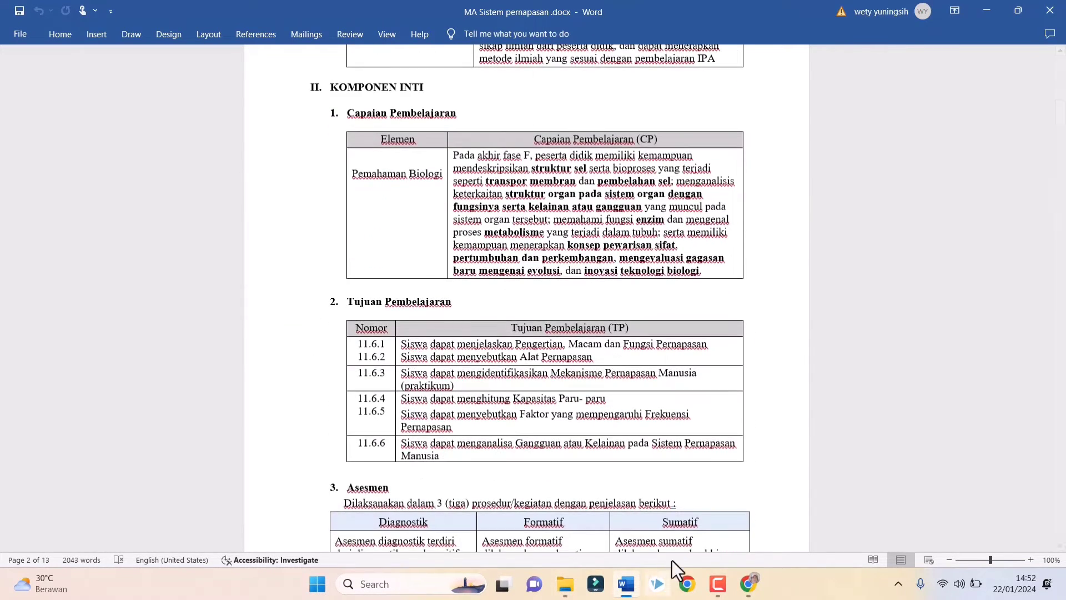
left_click(748, 583)
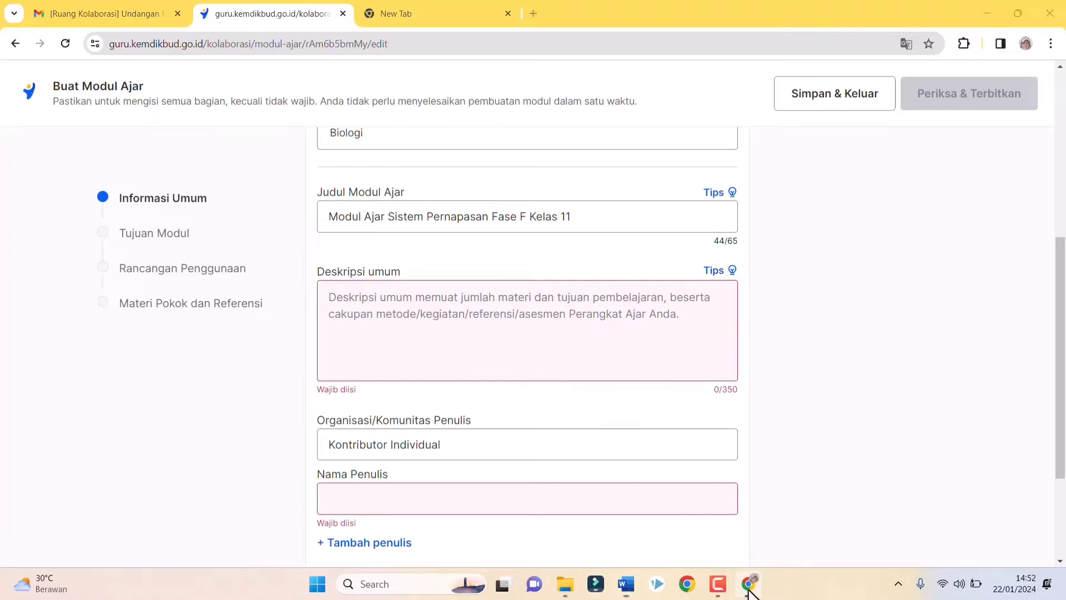
Begin the general description with "Modul ajar dengan 6 kali pertemuan sebanyak 15 JP,".
type("Mod")
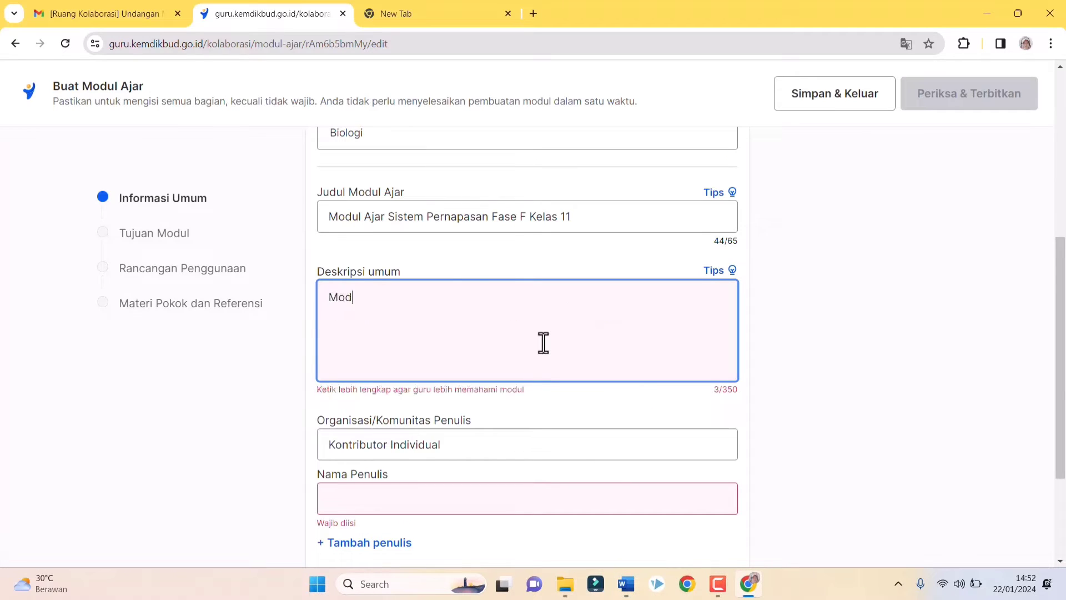
type("ul ajar deng")
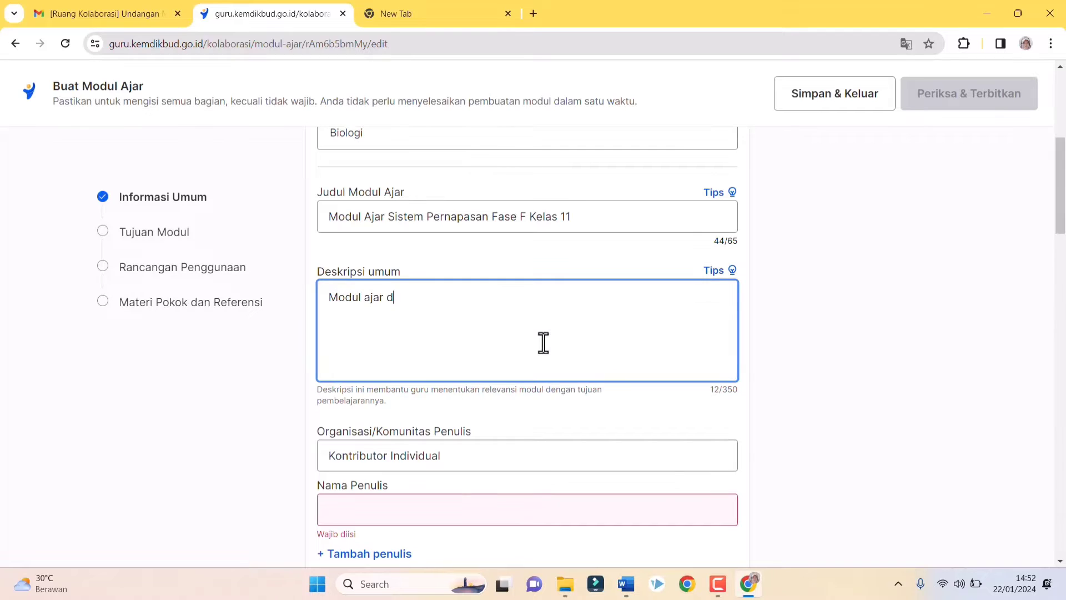
key("BackSpace")
key("BackSpace")
type("an 6 kali pertemuan sebanyak ")
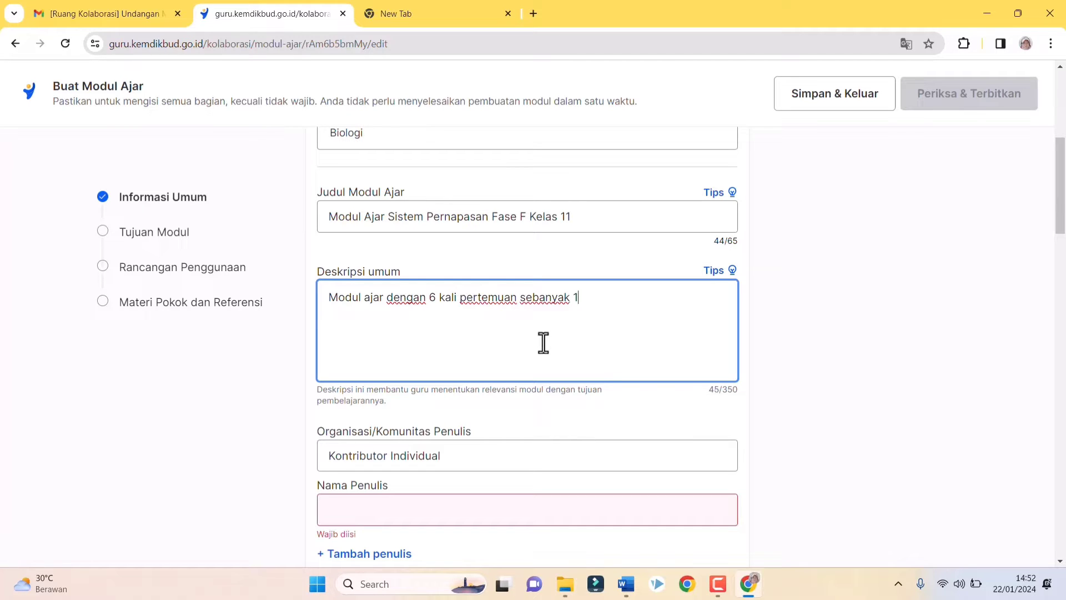
type("15 JP,")
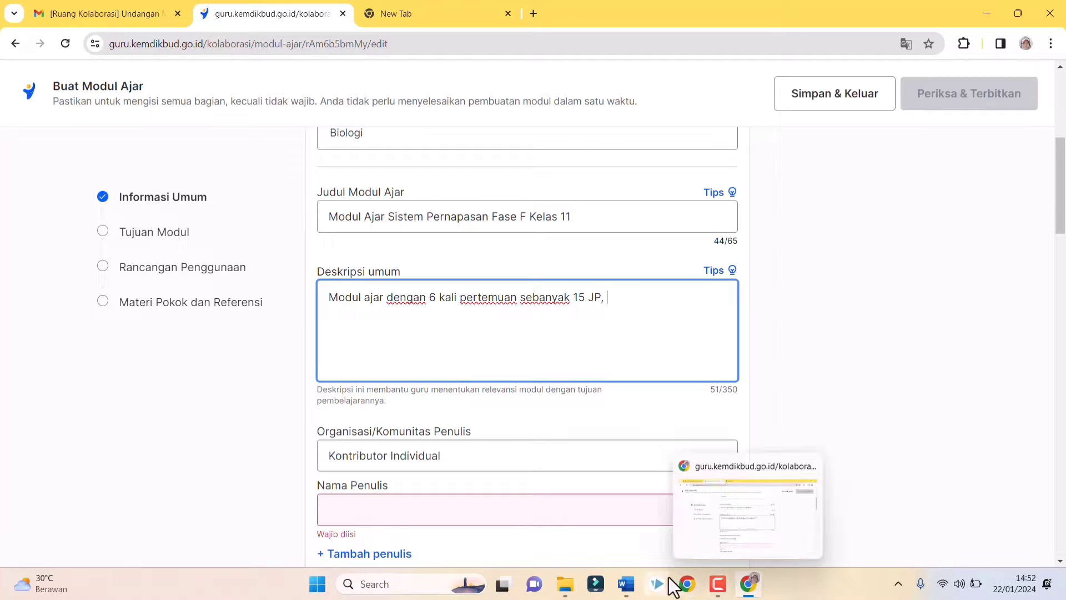
Copy all the Tujuan Pembelajaran statements, without their numbers, from the table in the Word document and return to the form in Chrome.
left_click(626, 584)
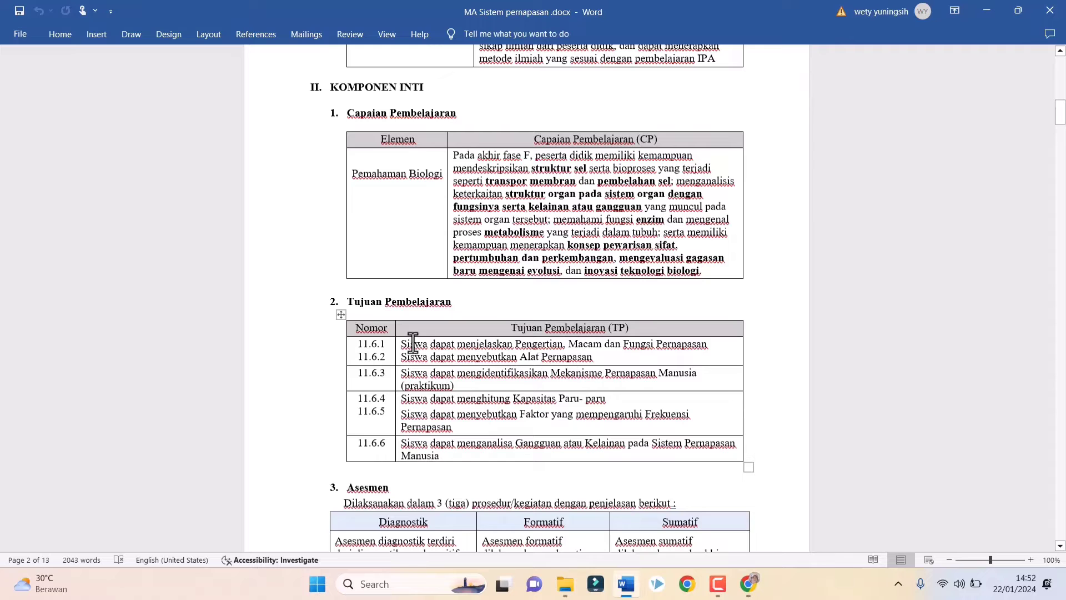
left_click_drag(425, 358, 447, 445)
right_click(425, 378)
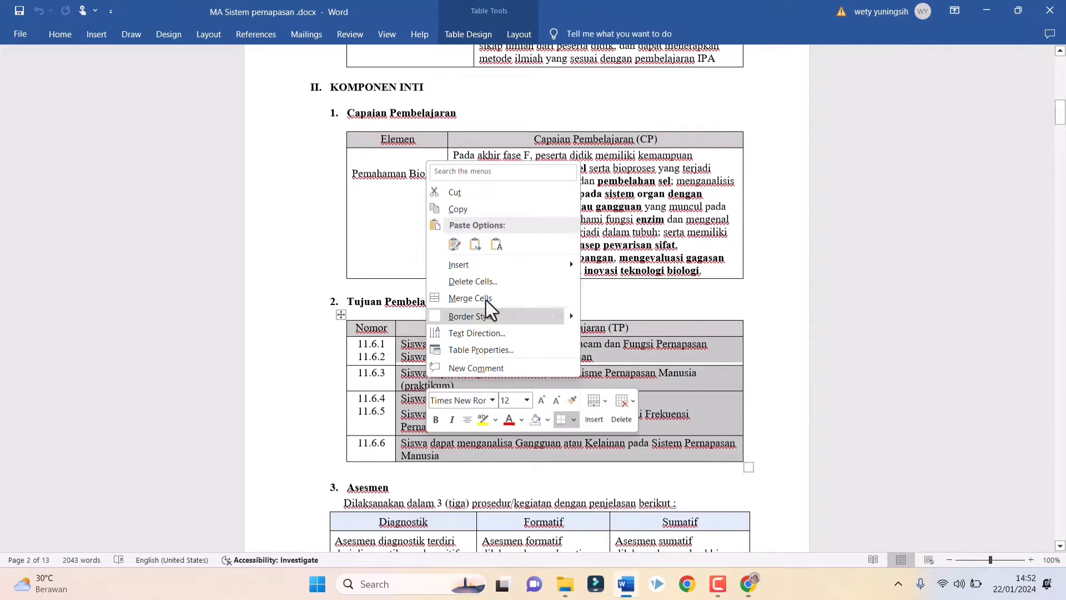
left_click(482, 212)
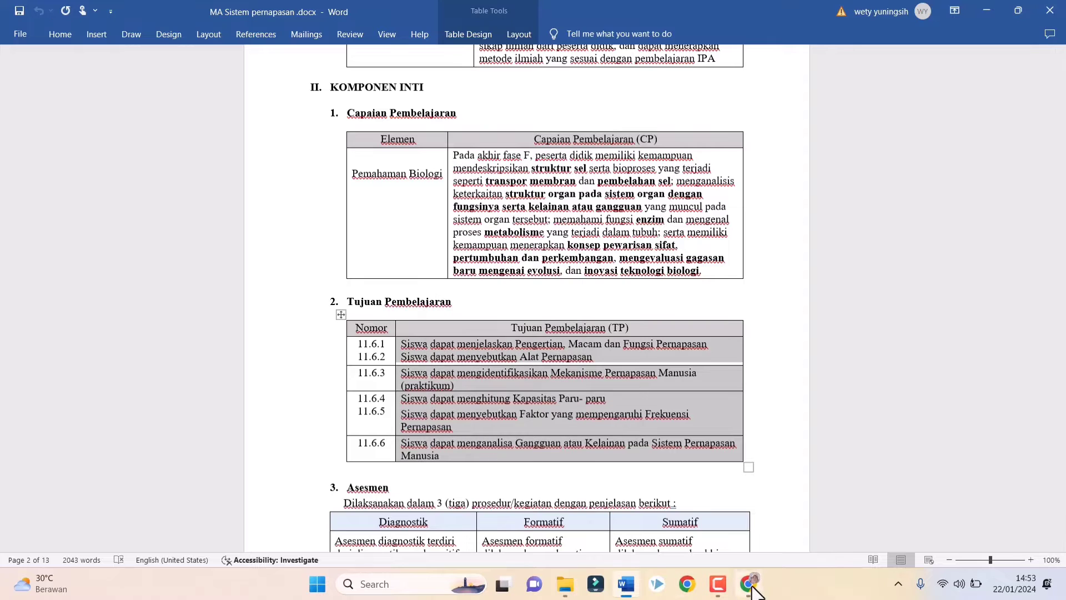
left_click(748, 582)
Continue the general description with "dengan tujuan pembelajaran" and paste the copied learning objectives after it.
type("dengan 6 kali pertemuan sebanyak 15 JP, de")
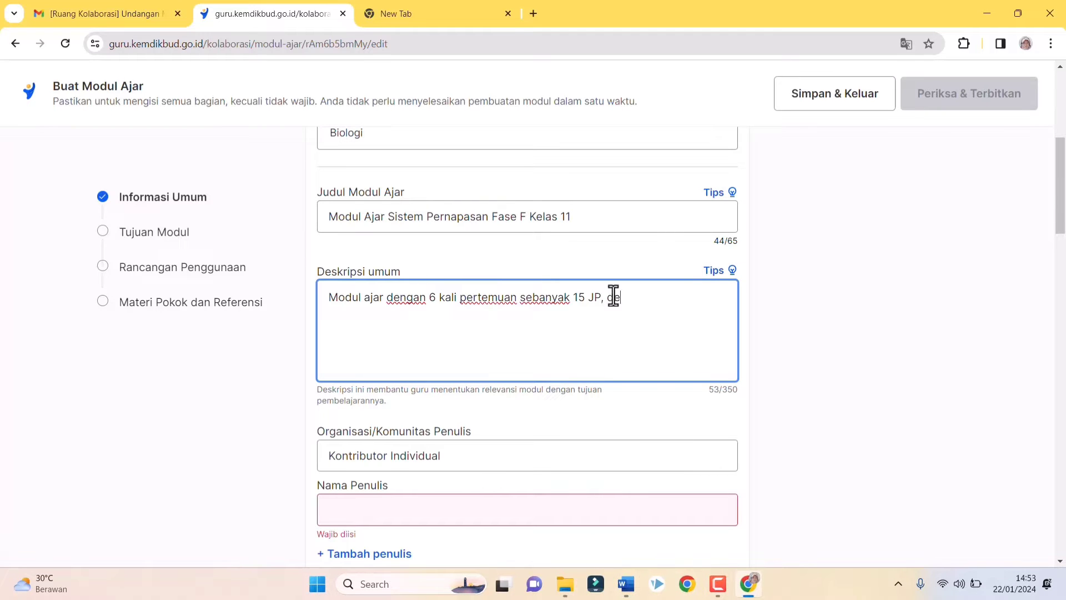
type("n tujuan pembelajaran")
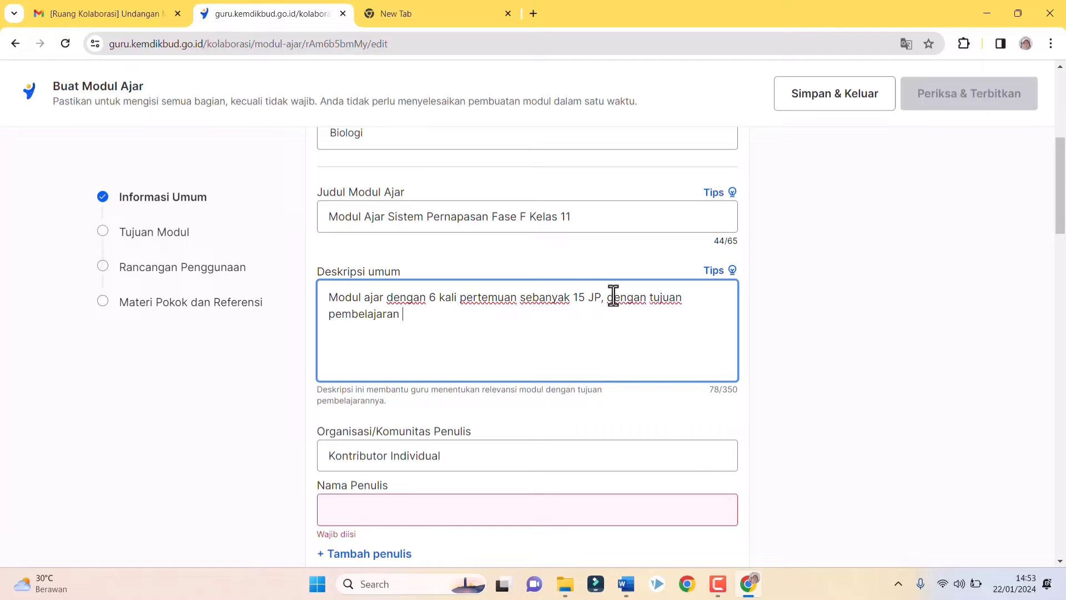
key("ctrl+v")
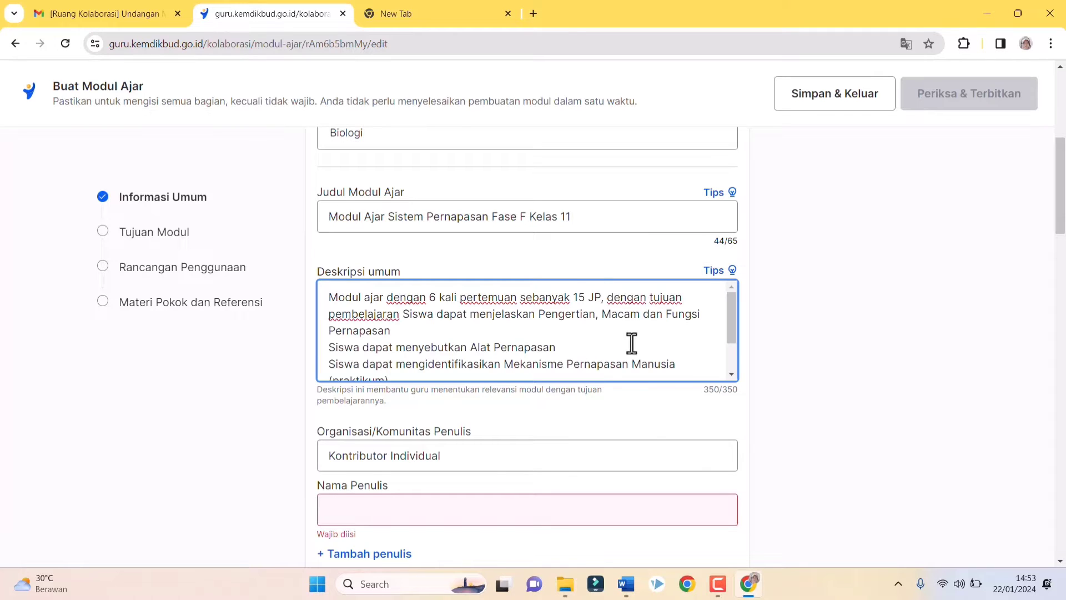
Remove "Siswa dapat" from the first two pasted objectives and join "menyebutkan Alat Pernapasan" to the first with a comma.
left_click_drag(403, 315, 468, 316)
key("BackSpace")
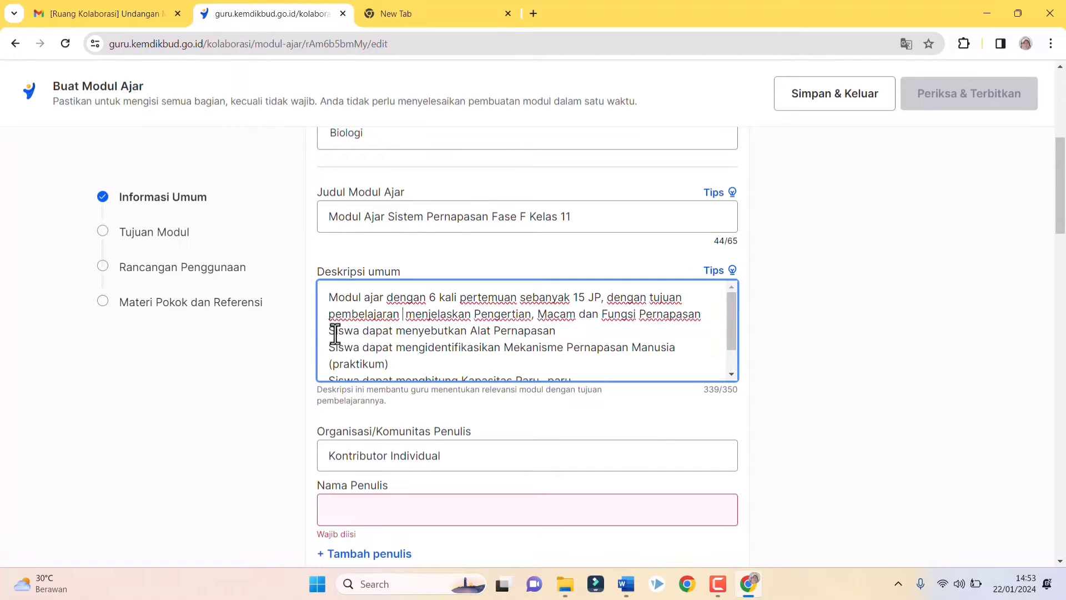
left_click_drag(328, 331, 399, 330)
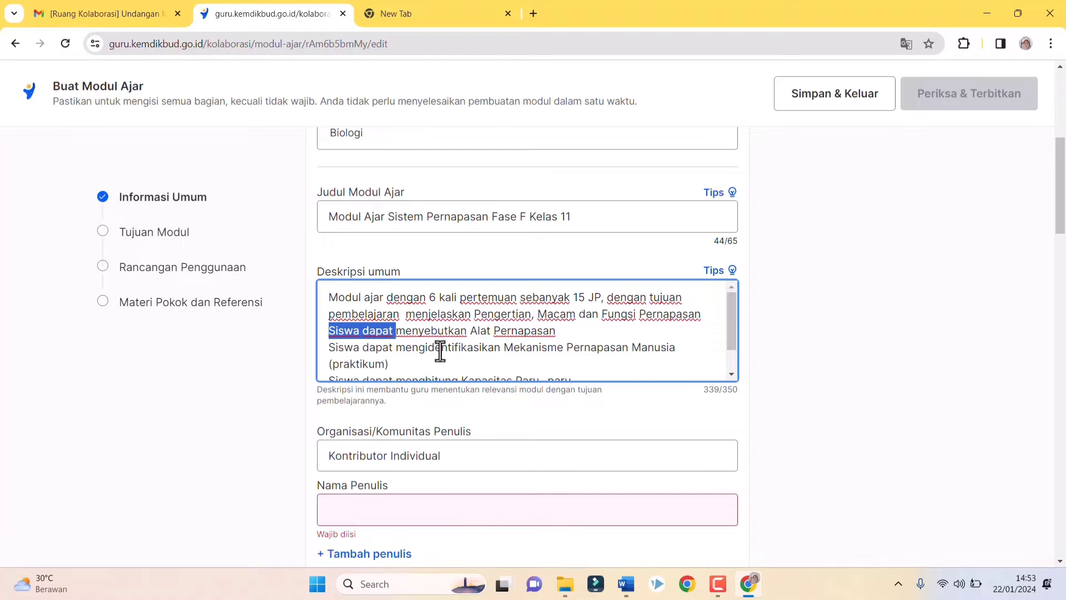
key("BackSpace")
key("BackSpace")
type(", menyebutkan Alat Pernapasan")
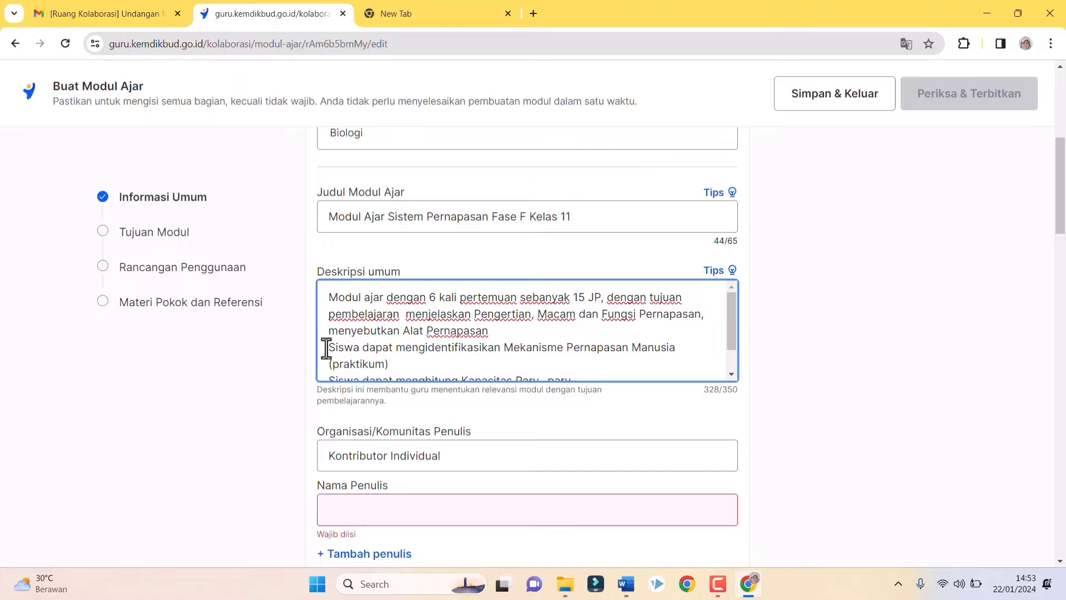
Remove "Siswa dapat" before "mengidentifikasikan Mekanisme Pernapasan Manusia" and join that objective to the preceding text with a comma.
left_click_drag(326, 348, 398, 347)
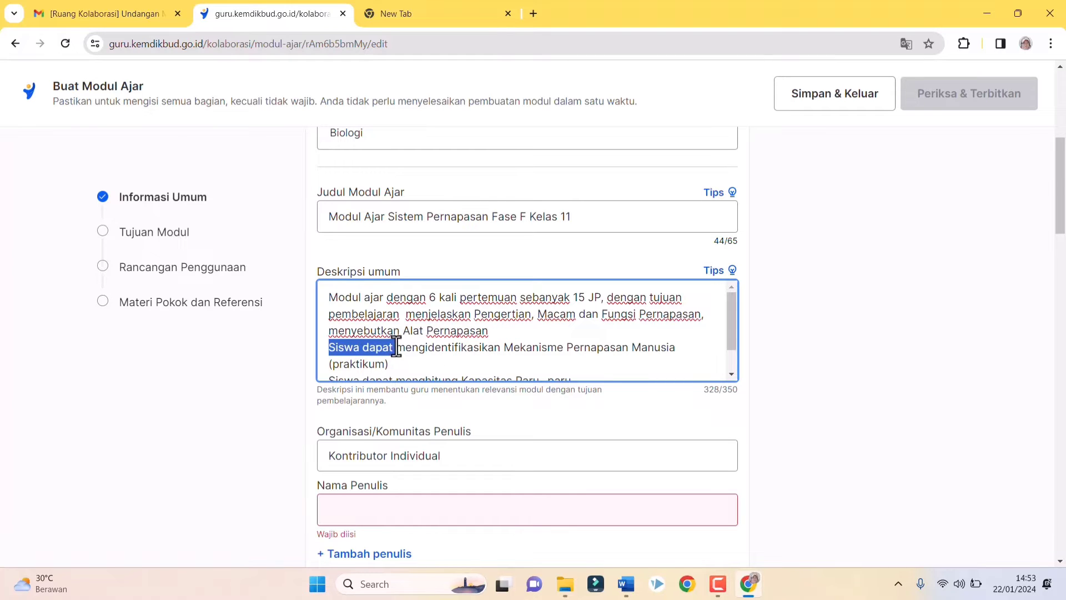
key("BackSpace")
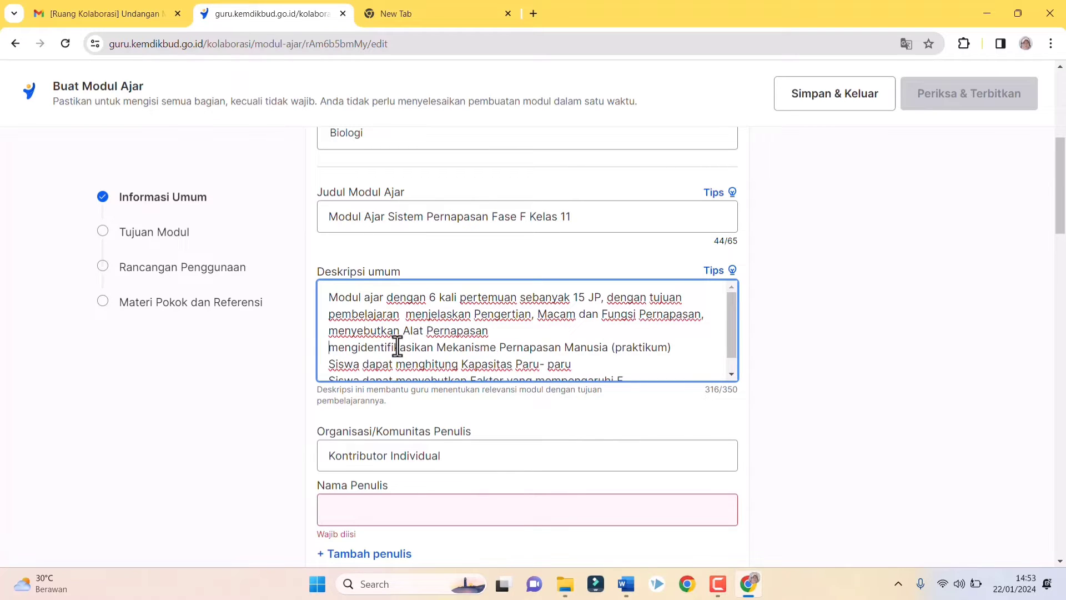
key("BackSpace")
type(",")
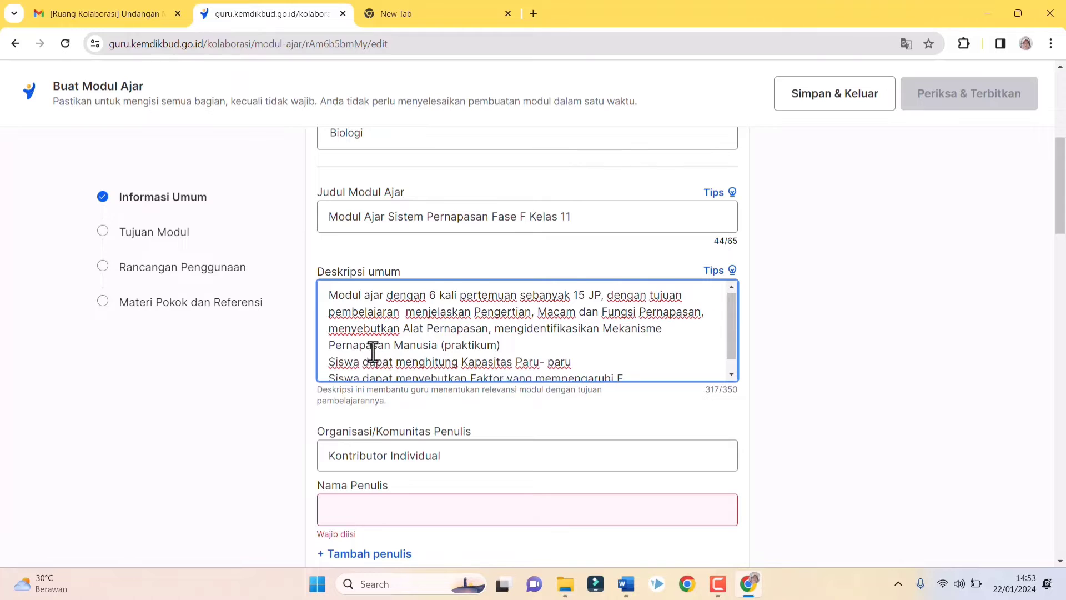
Remove "Siswa dapat" before "menghitung Kapasitas Paru- paru" and join that objective after "(praktikum)" with a comma.
scroll(372, 351, "down", 2)
left_click_drag(328, 278, 395, 283)
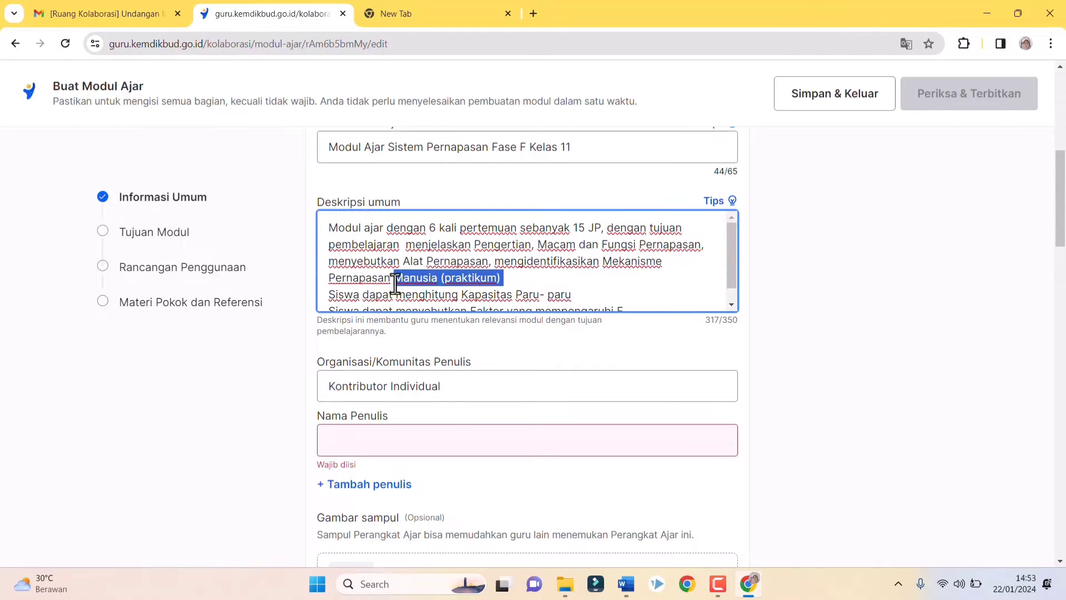
left_click_drag(331, 294, 392, 295)
key("BackSpace")
scroll(356, 277, "down", 1)
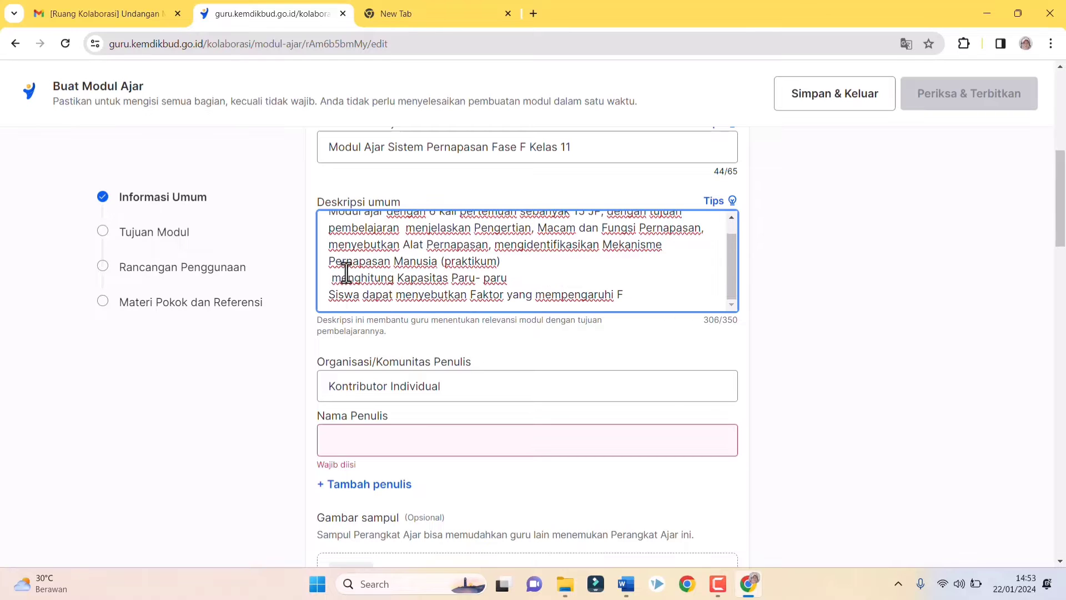
left_click(335, 277)
key("BackSpace")
scroll(335, 277, "up", 1)
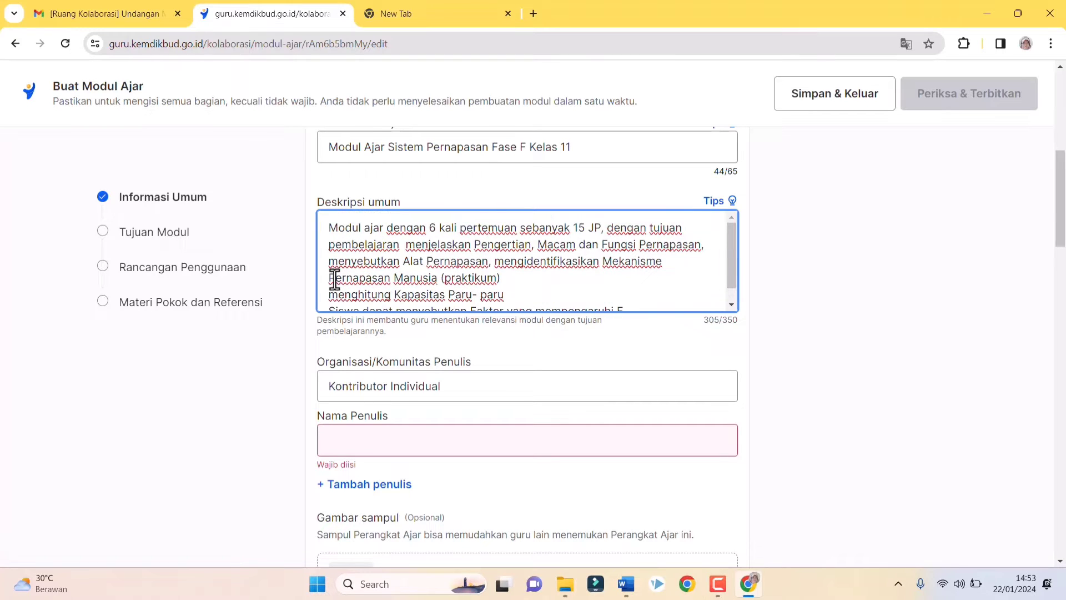
key("BackSpace")
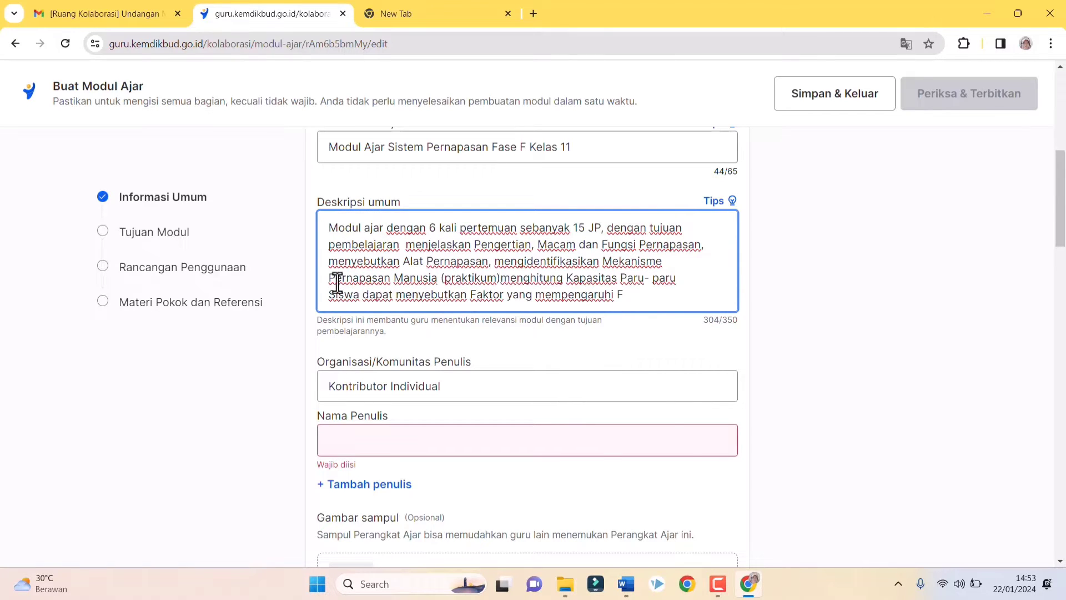
type(",")
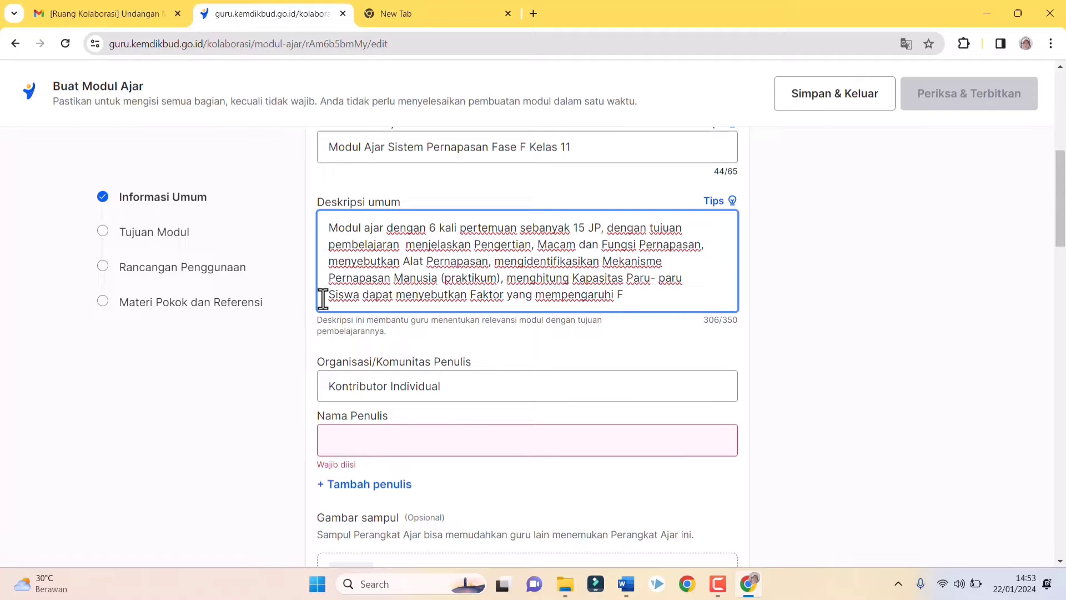
Remove "Siswa dapat" before "menyebutkan Faktor yang mempengaruhi" in the last line of the general description.
left_click_drag(322, 298, 395, 302)
key("BackSpace")
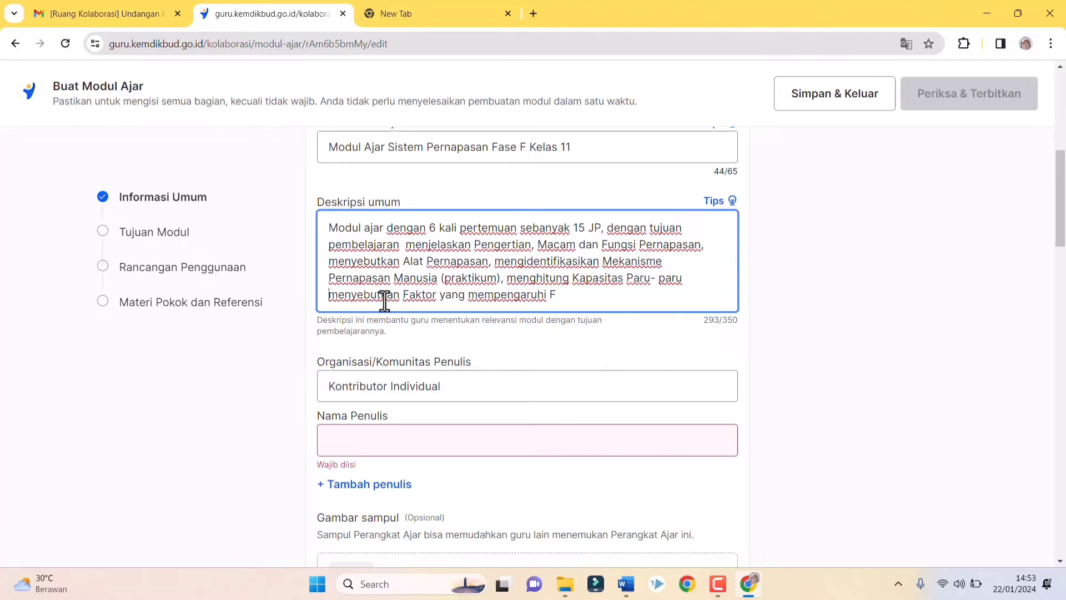
scroll(521, 293, "down", 3)
scroll(538, 223, "up", 4)
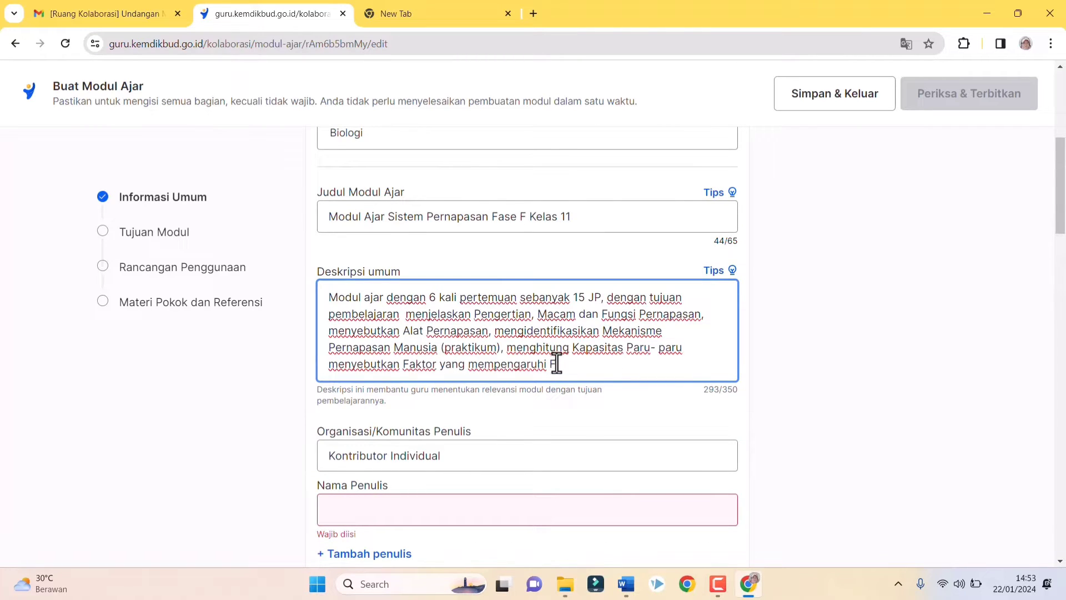
Add a new closing line to the general description reading "dilengkapi dengan asesmen diagnostik, formatif, sumatif".
key("Return")
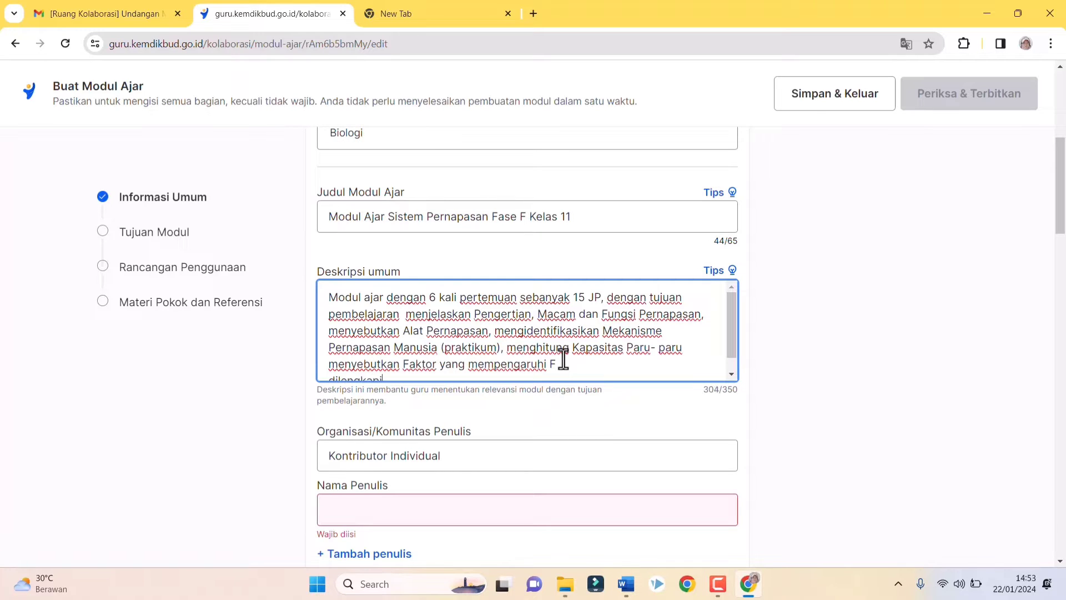
type("dilengkapi dengan asesmen")
scroll(732, 344, "down", 1)
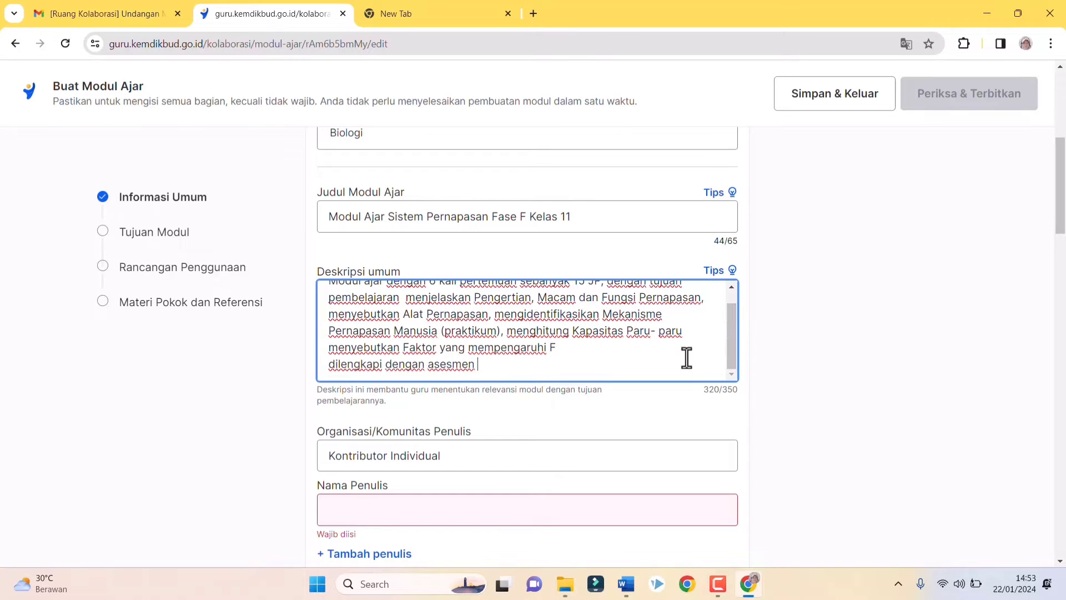
type("diagnostik, formatif, sumatif")
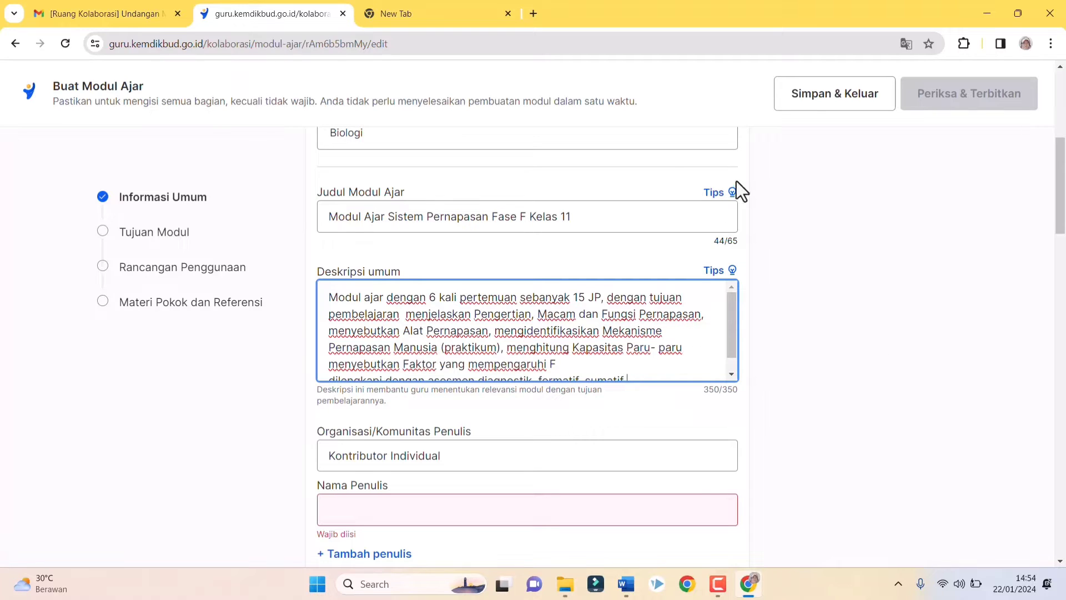
Delete the line "menyebutkan Faktor yang mempengaruhi F" from the general description and end the closing line with "dan KKTP".
scroll(644, 257, "down", 4)
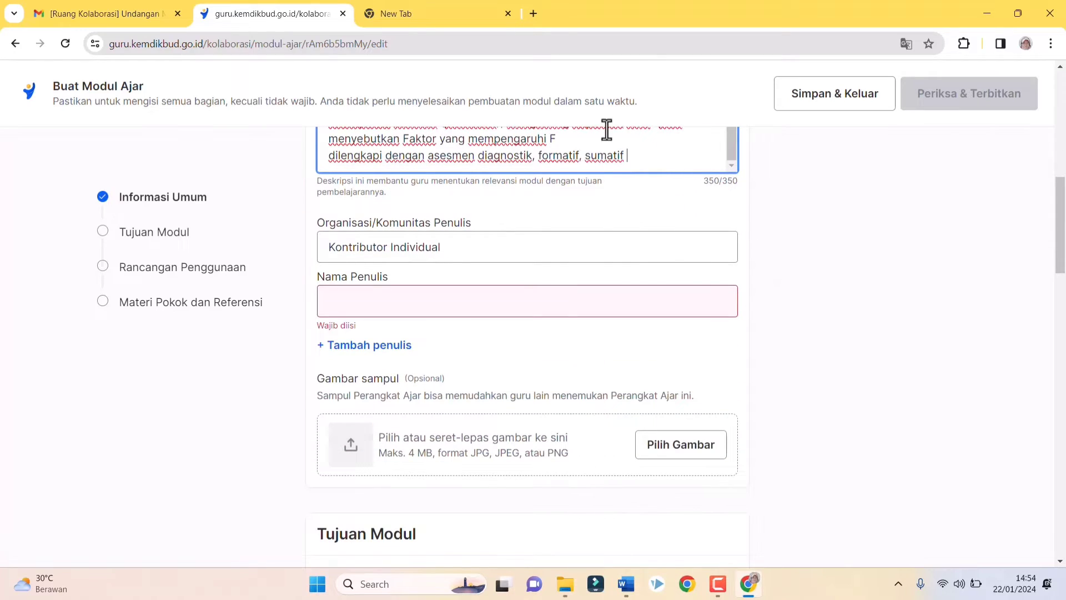
scroll(568, 165, "down", 1)
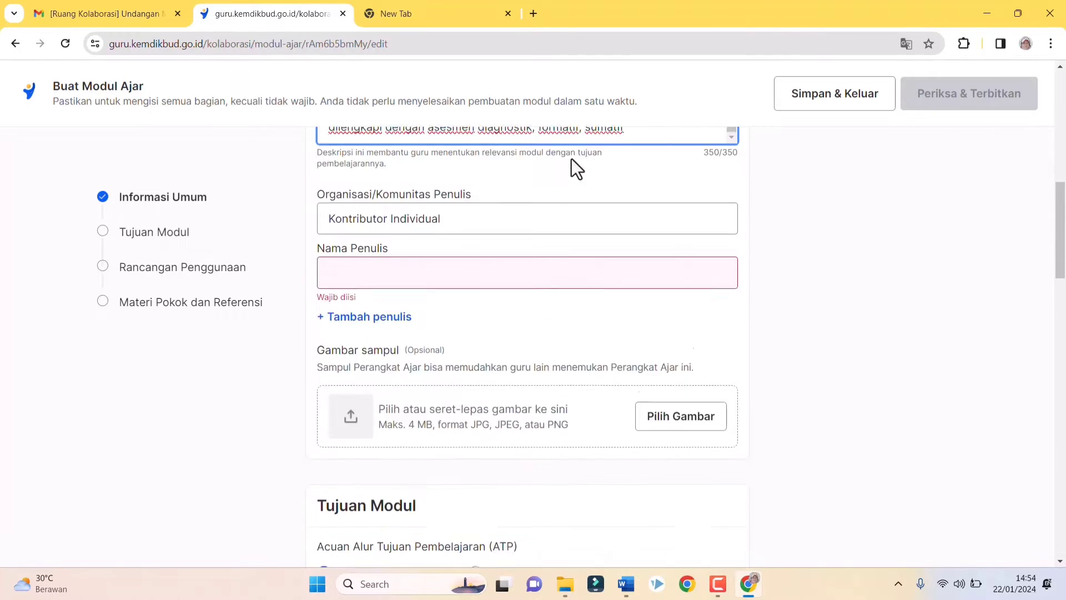
scroll(571, 159, "up", 2)
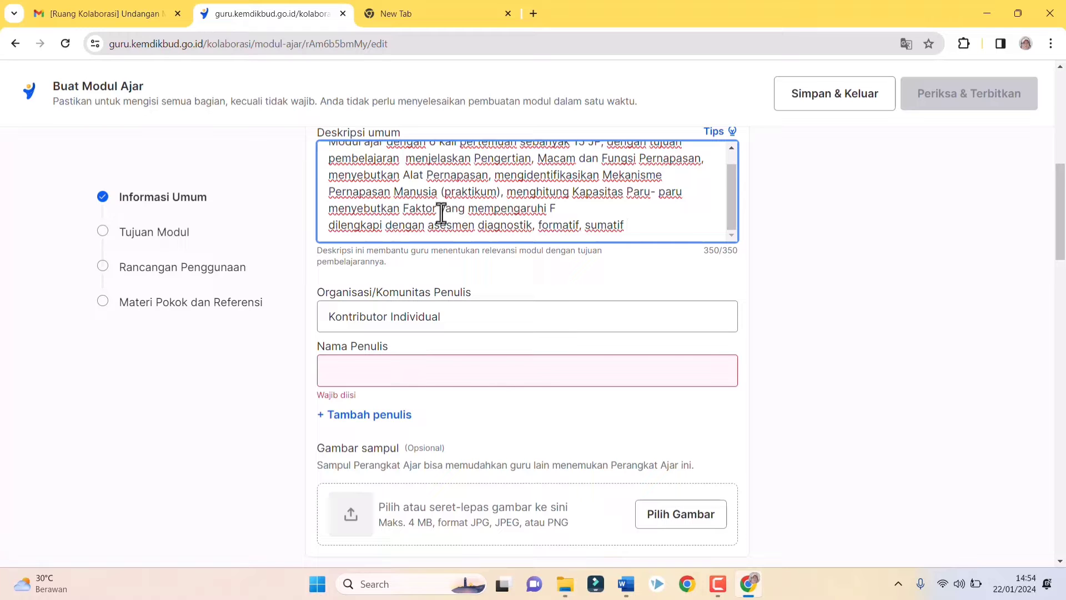
left_click_drag(350, 210, 477, 215)
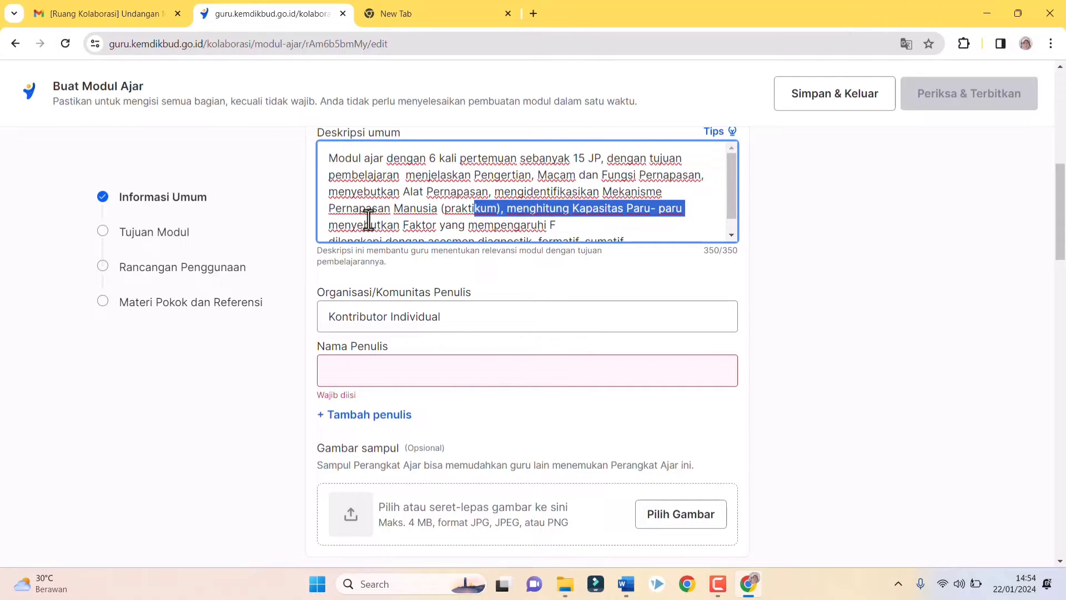
left_click(345, 221)
left_click_drag(322, 222, 558, 225)
key("BackSpace")
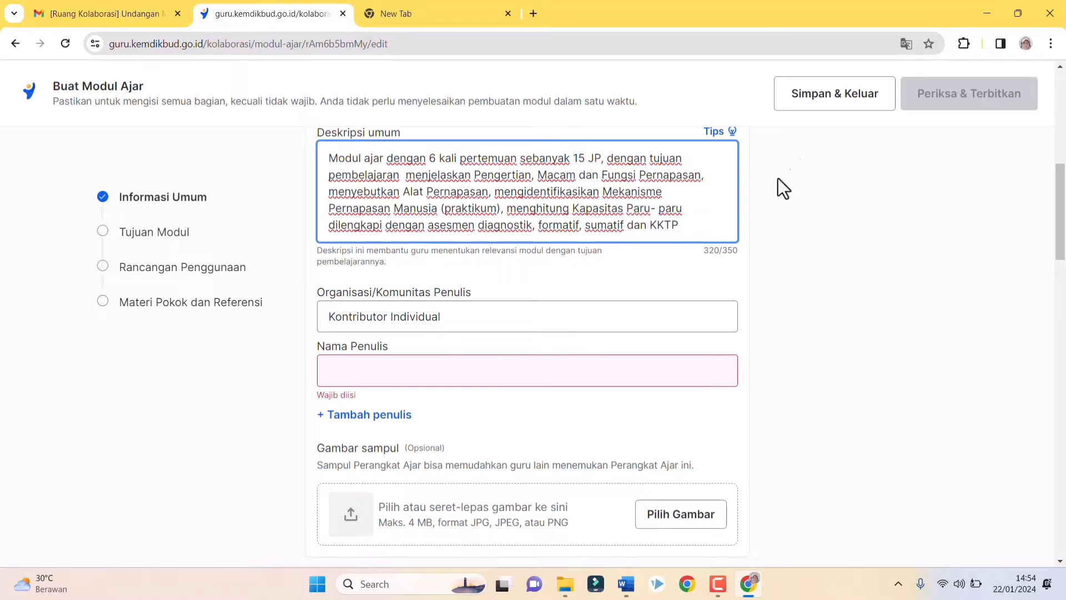
Fill in the module author's name using the first saved suggestion.
scroll(671, 171, "down", 3)
scroll(647, 181, "up", 3)
left_click(430, 371)
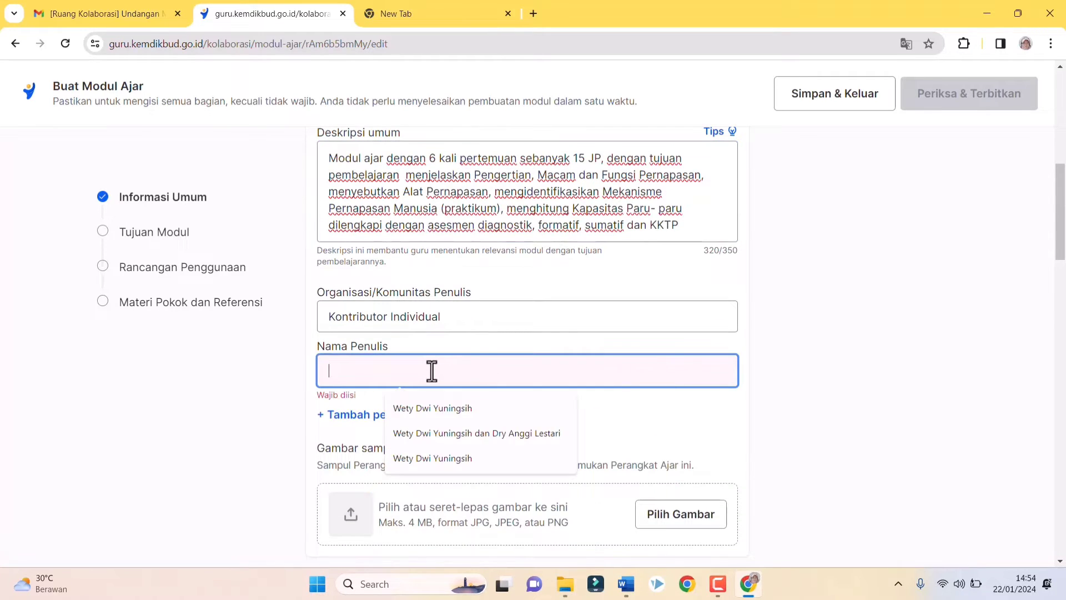
left_click(473, 408)
scroll(521, 314, "down", 1)
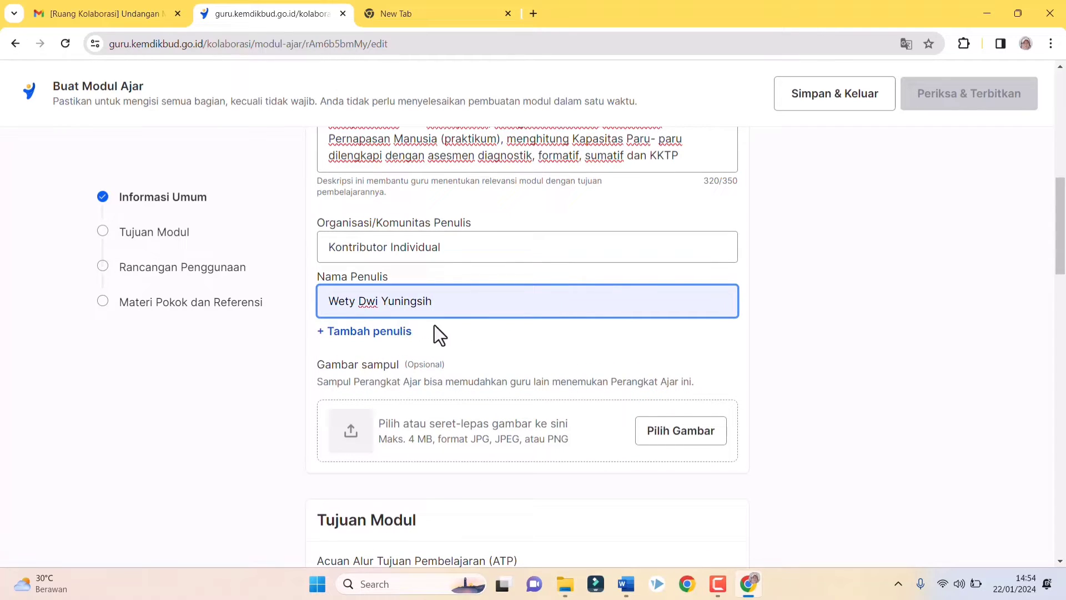
Start choosing a cover image and open the "desember 2023" folder on Drive E.
scroll(339, 409, "down", 1)
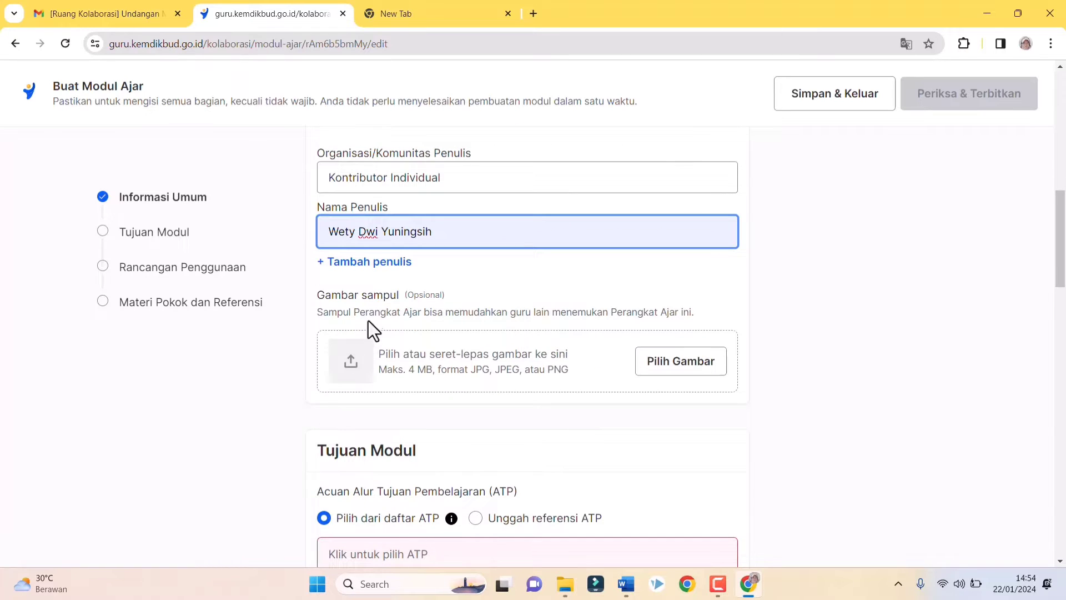
left_click(686, 371)
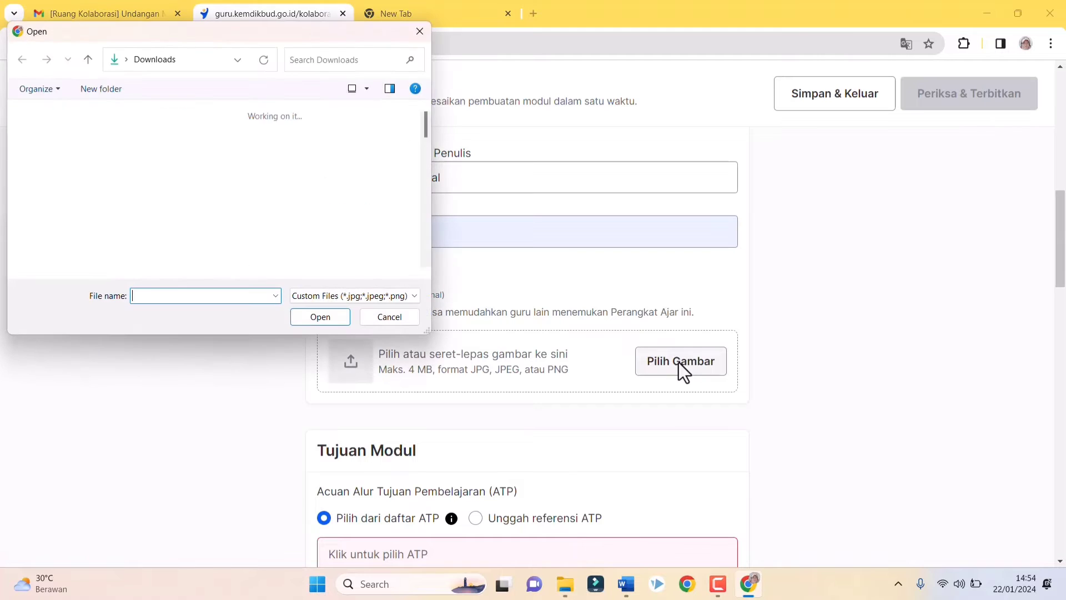
scroll(295, 203, "down", 3)
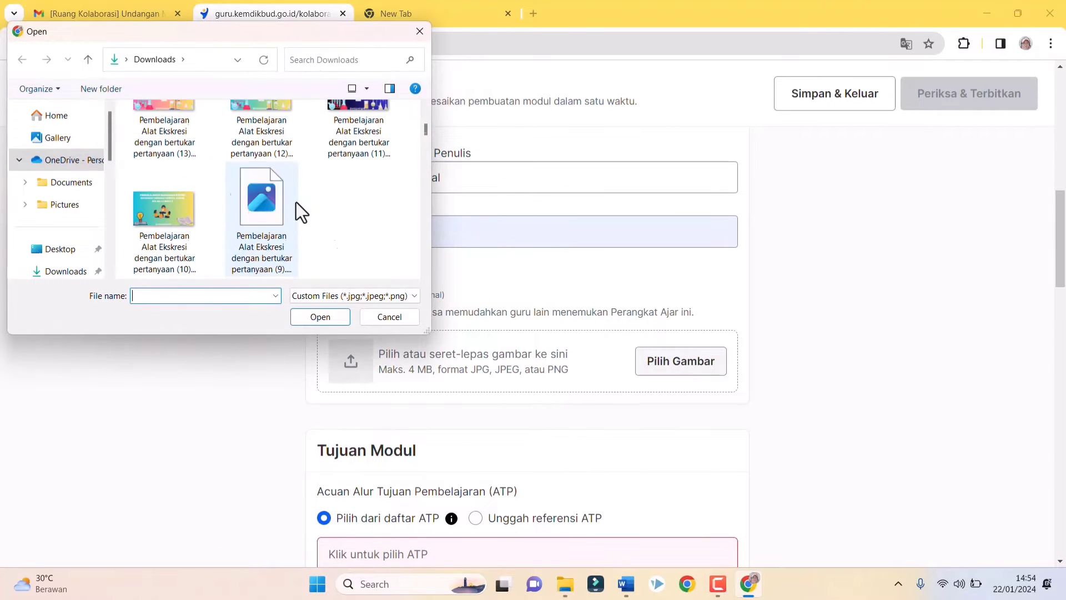
scroll(76, 269, "down", 1)
scroll(70, 241, "down", 4)
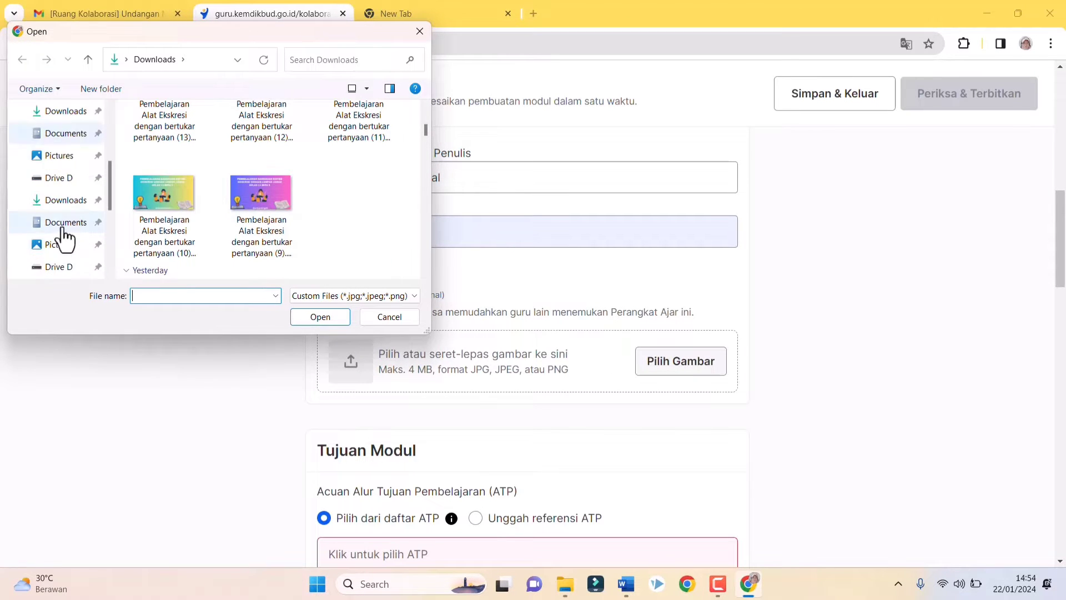
left_click(64, 134)
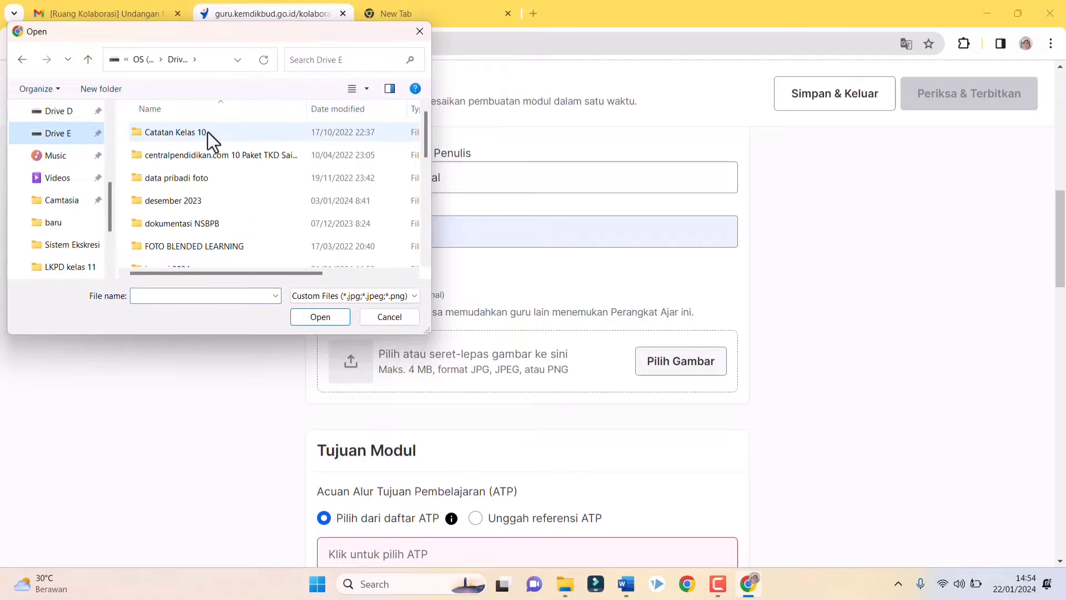
scroll(208, 136, "down", 1)
double_click(264, 149)
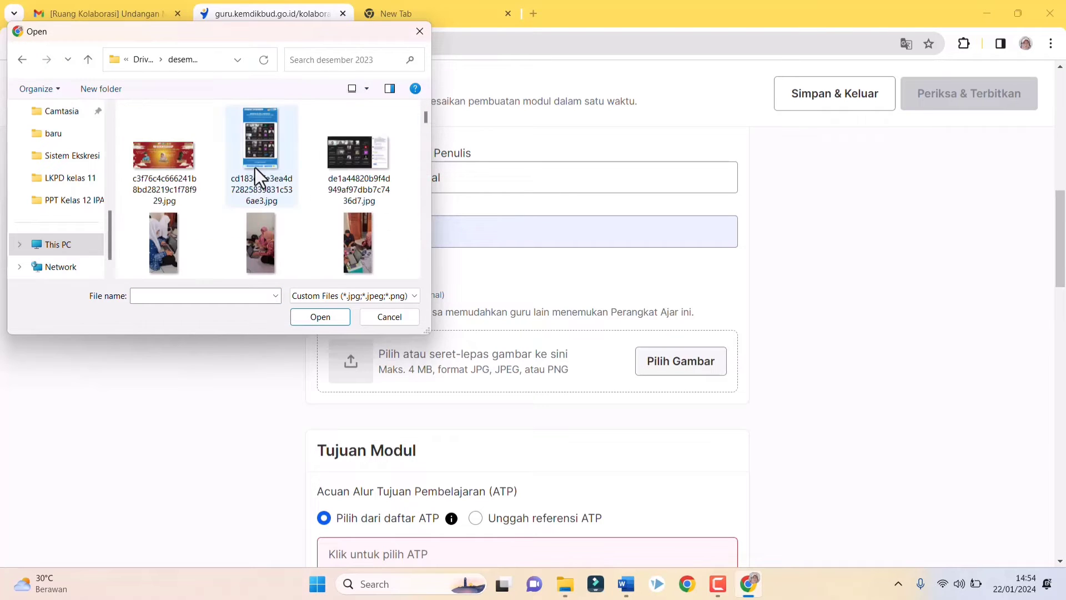
Find the classroom photo IMG_20231121_115202.jpg in the folder and upload it as the module's cover image.
scroll(259, 172, "down", 5)
scroll(261, 175, "down", 10)
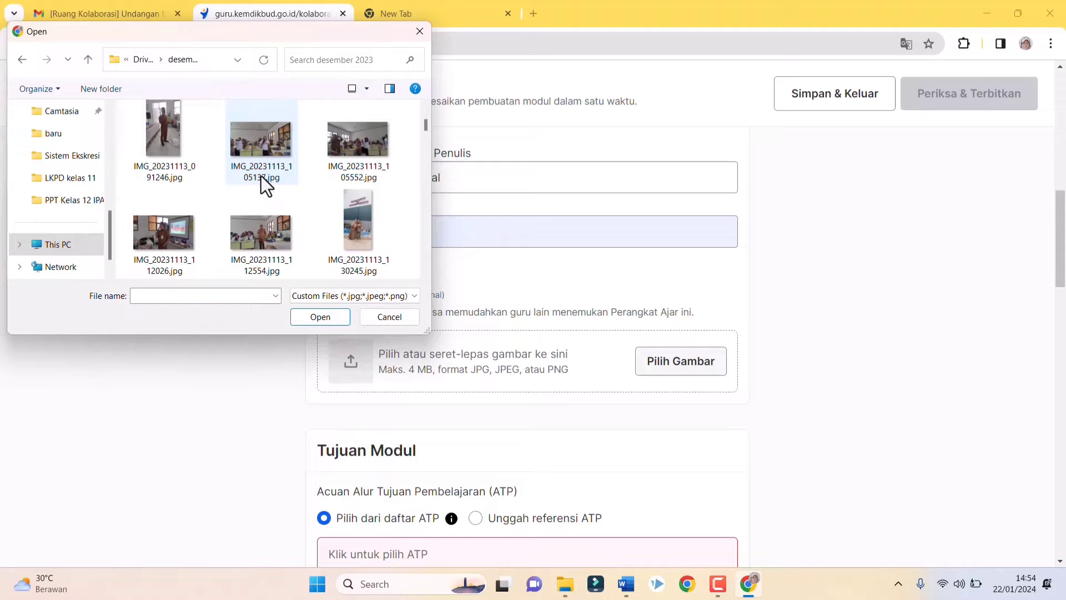
scroll(261, 176, "down", 8)
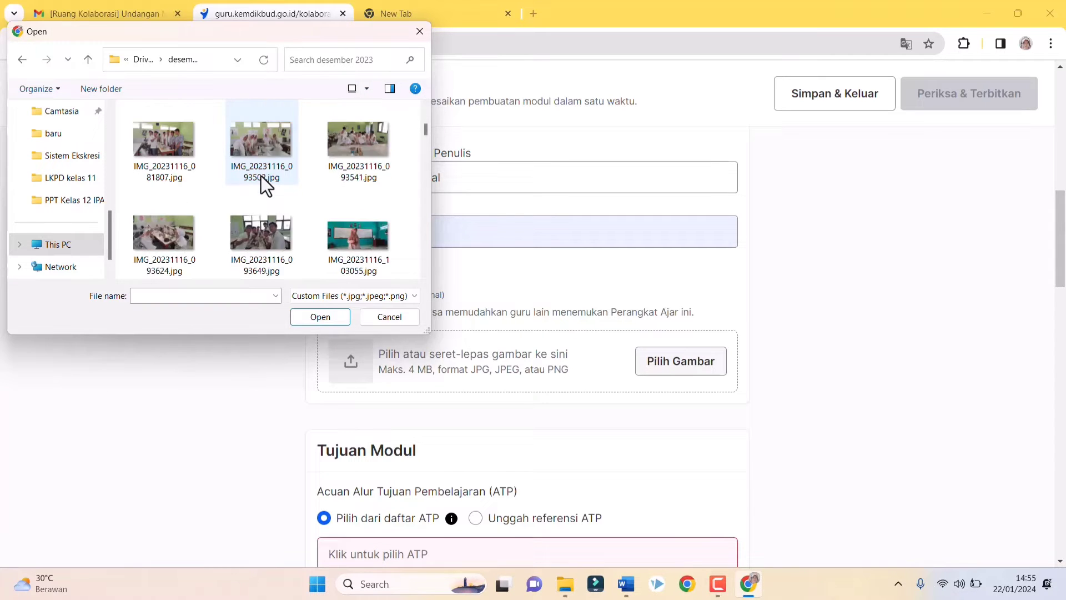
scroll(261, 175, "up", 3)
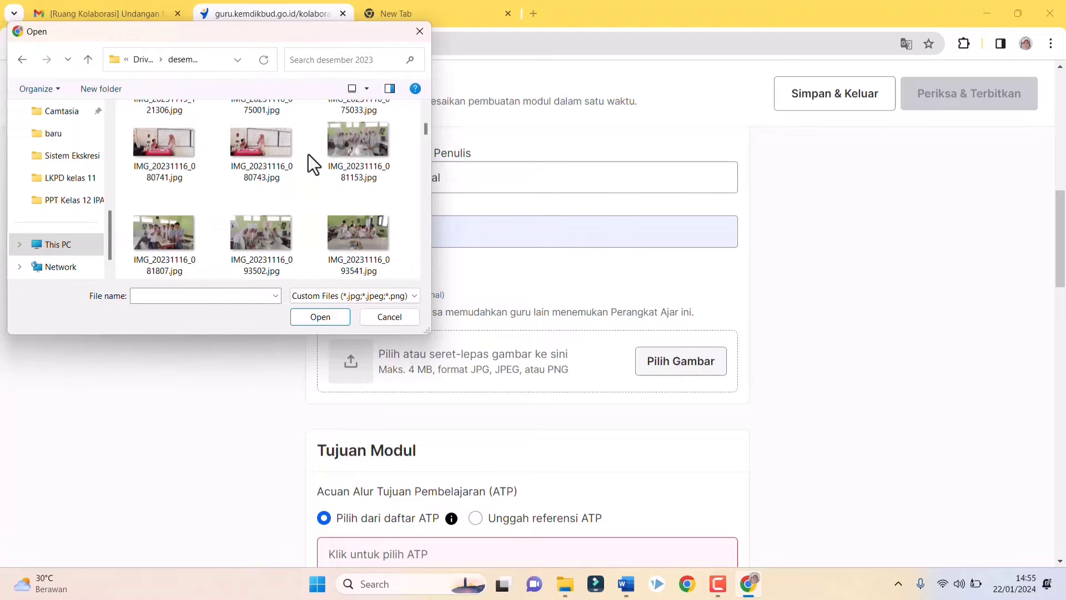
scroll(308, 155, "down", 6)
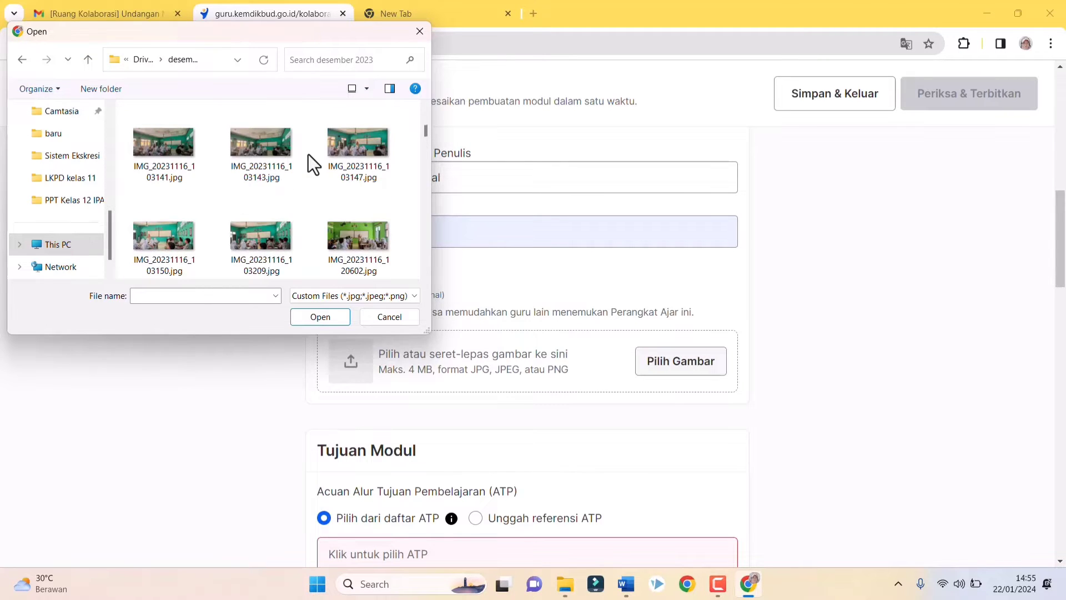
scroll(308, 154, "down", 6)
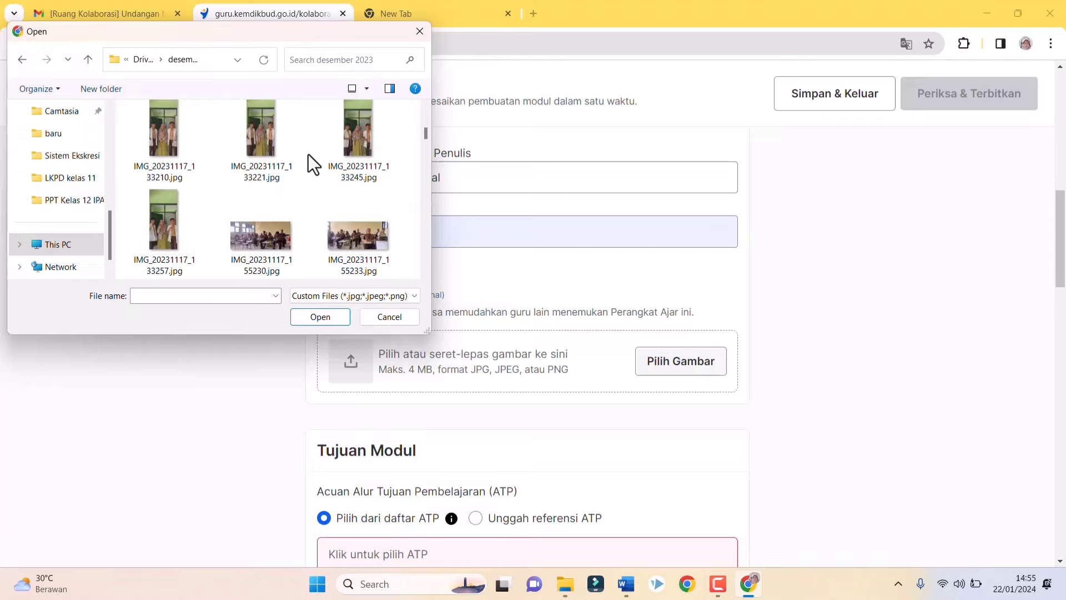
scroll(308, 155, "down", 8)
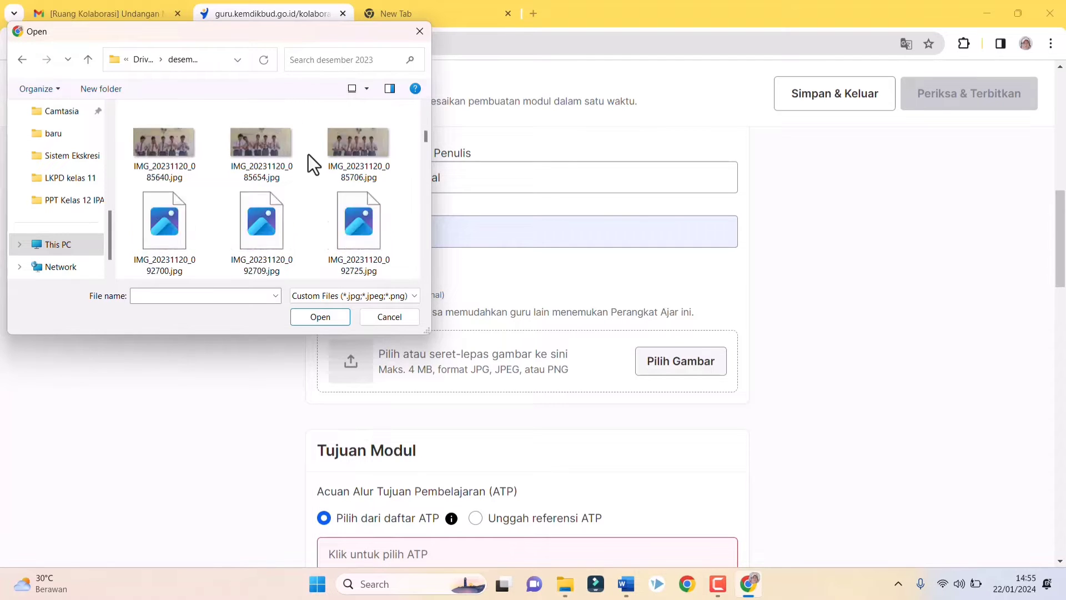
scroll(308, 154, "down", 6)
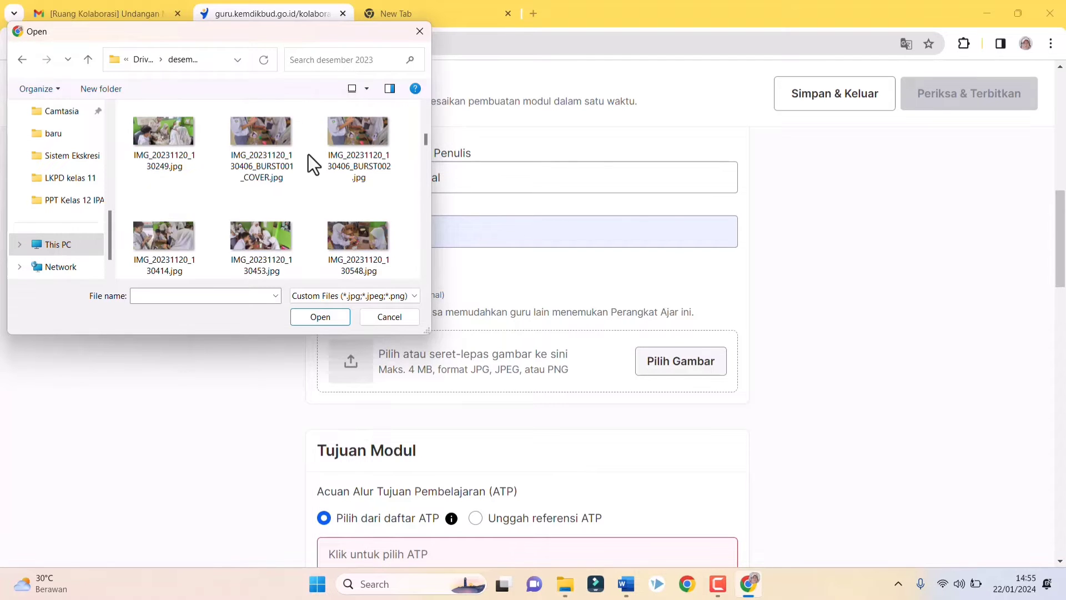
scroll(308, 154, "down", 4)
scroll(308, 154, "down", 2)
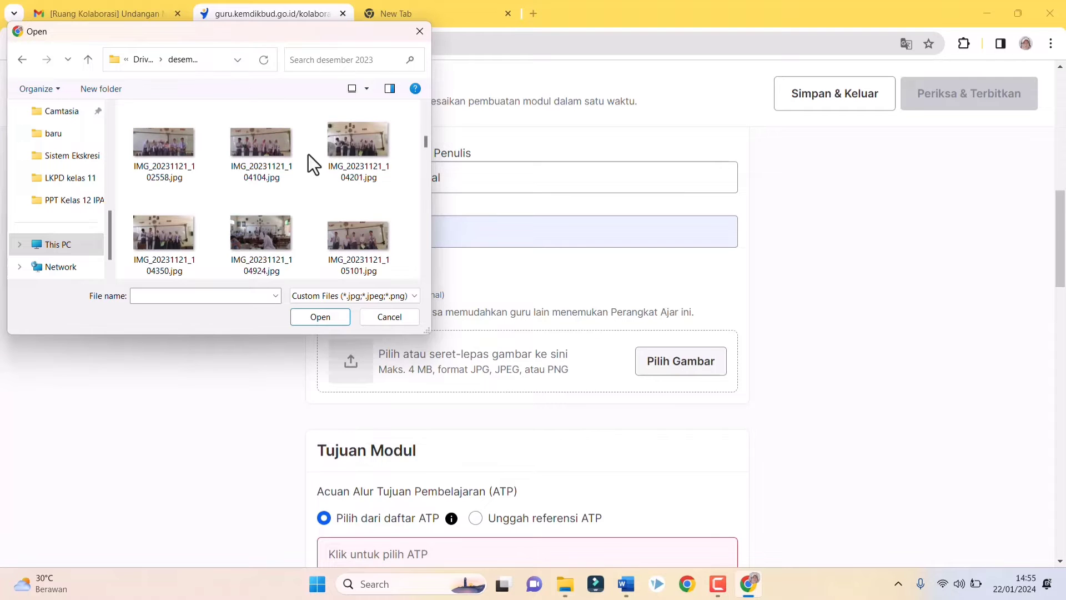
scroll(308, 154, "down", 4)
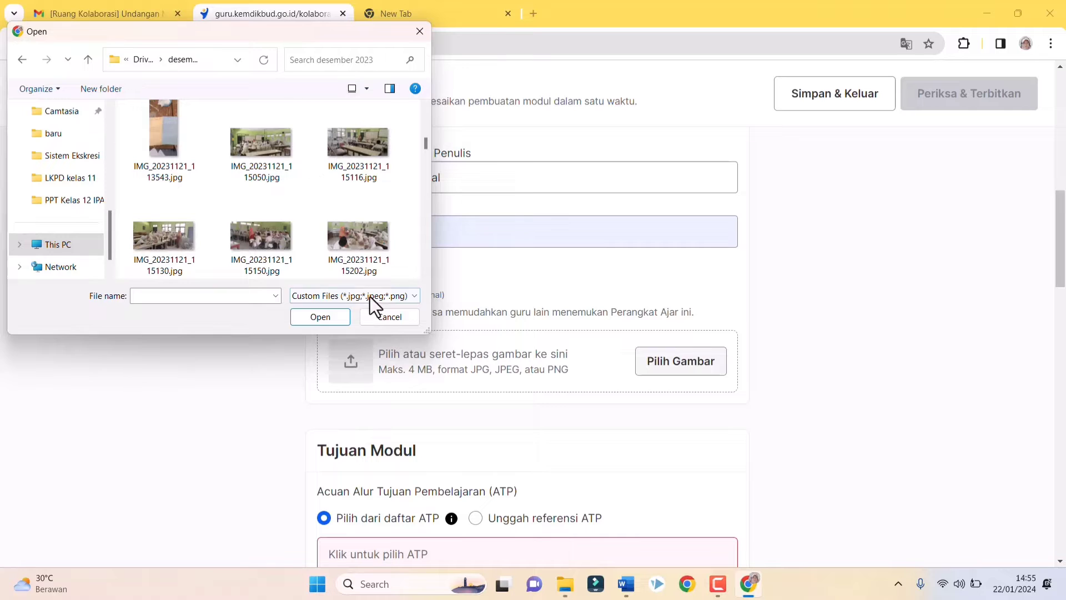
left_click(362, 241)
left_click(325, 318)
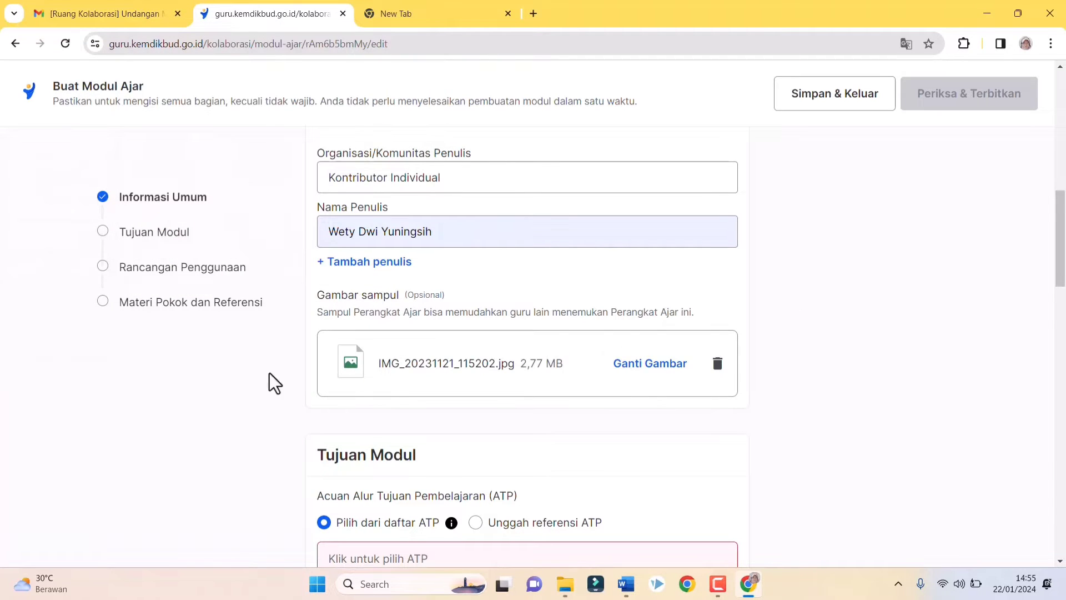
Set the ATP reference to "Unggah referensi ATP" and start choosing the document to upload.
scroll(494, 378, "down", 4)
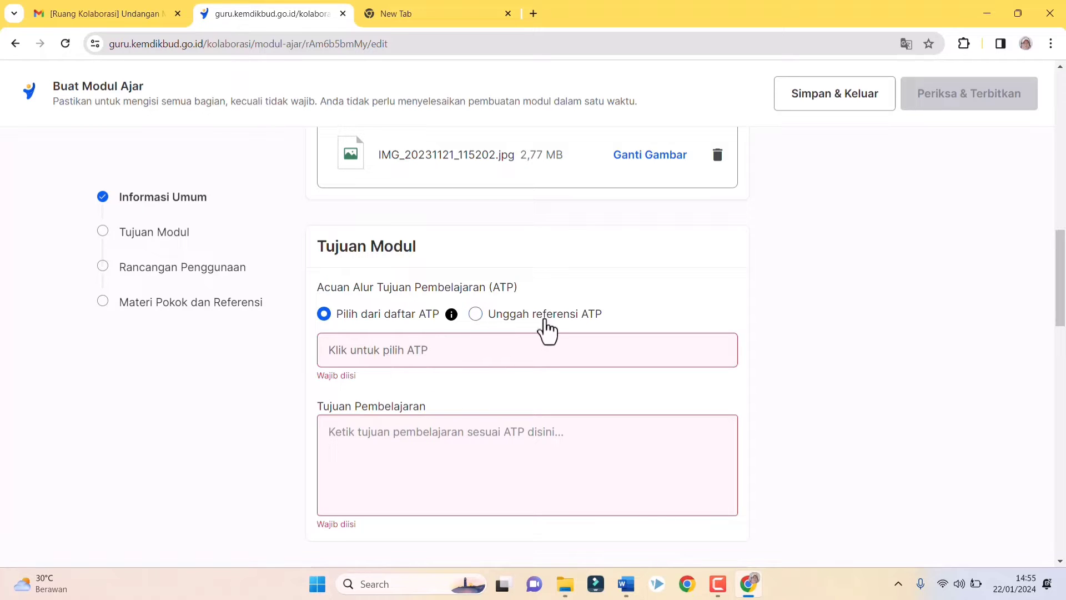
left_click(475, 315)
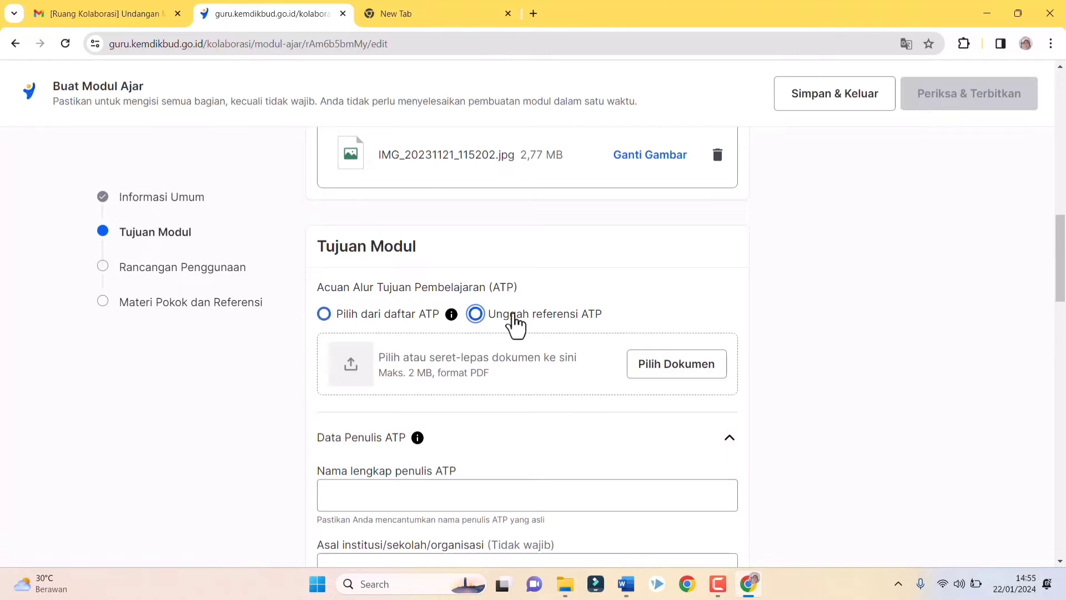
left_click(689, 371)
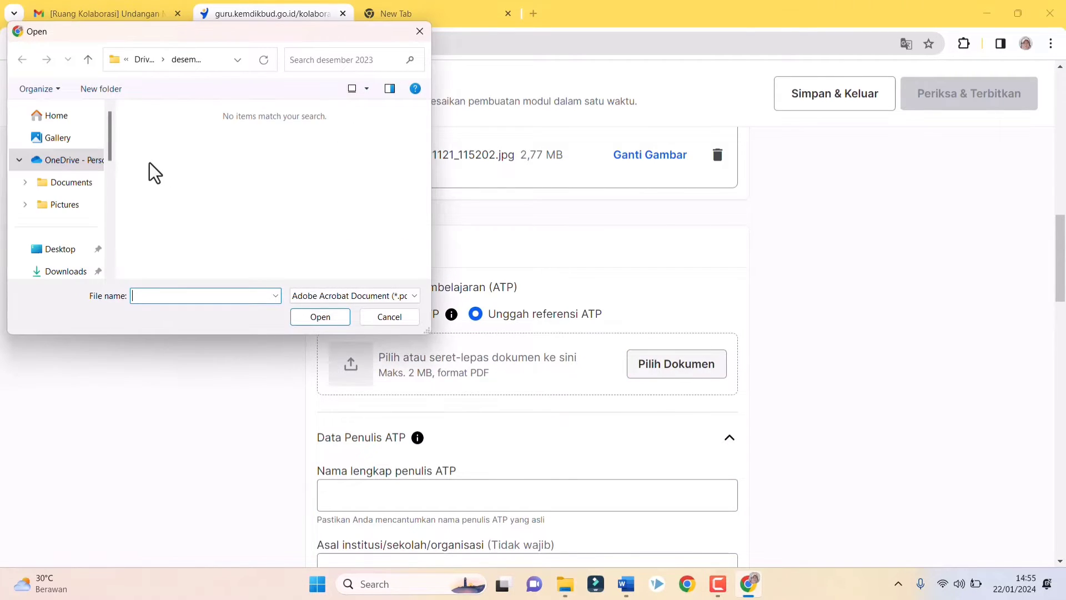
Browse on Drive D through "Kurikulum Nadiem", "prototipe" and the author's own folder to the "Fase F kelas 11" folder.
scroll(83, 232, "down", 3)
left_click(60, 178)
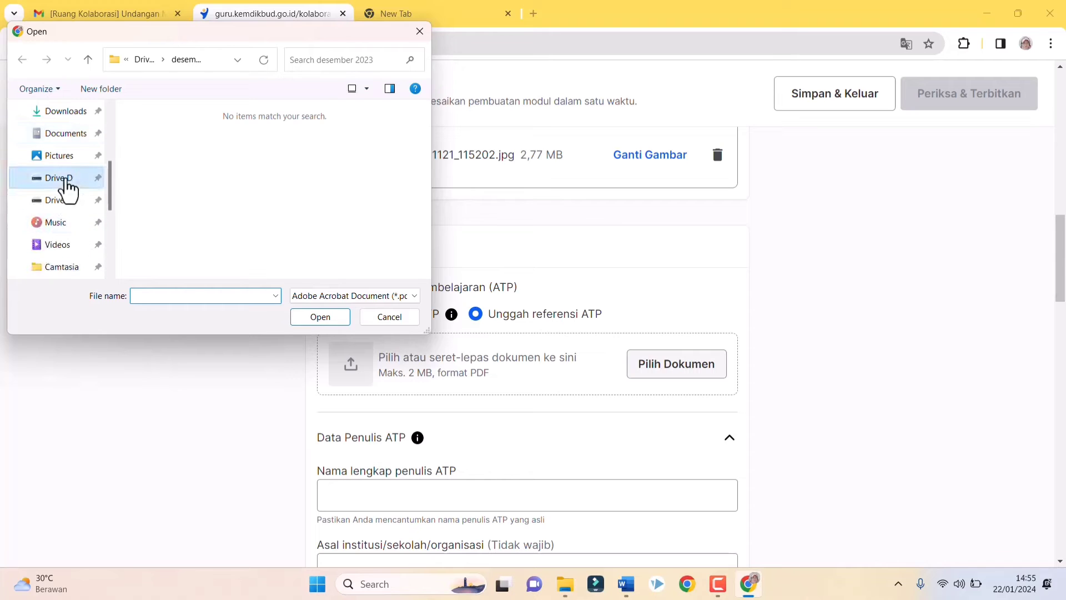
scroll(216, 150, "down", 2)
scroll(204, 147, "down", 4)
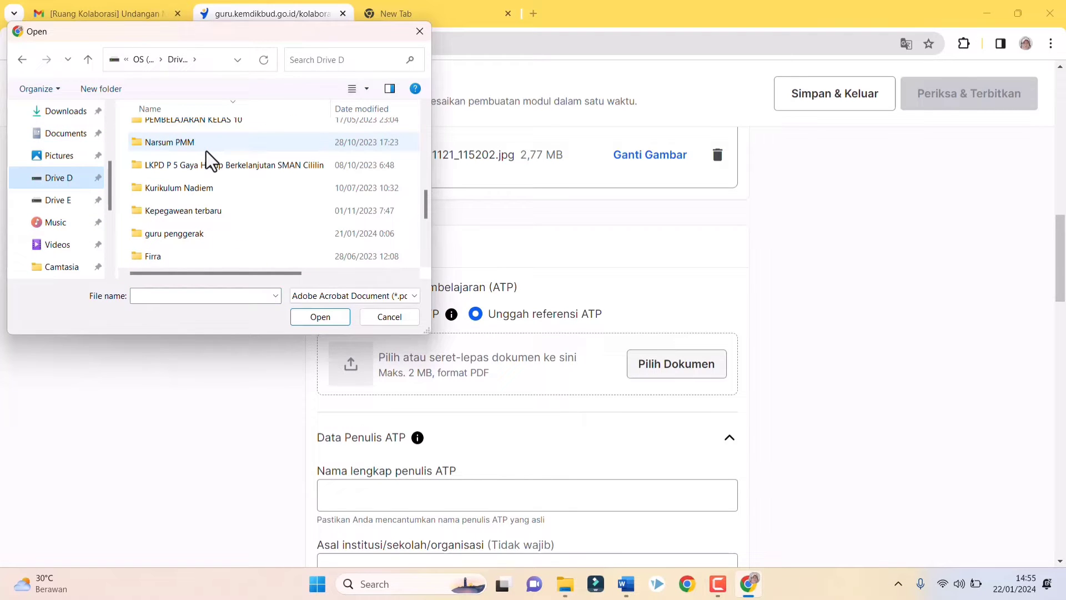
double_click(212, 192)
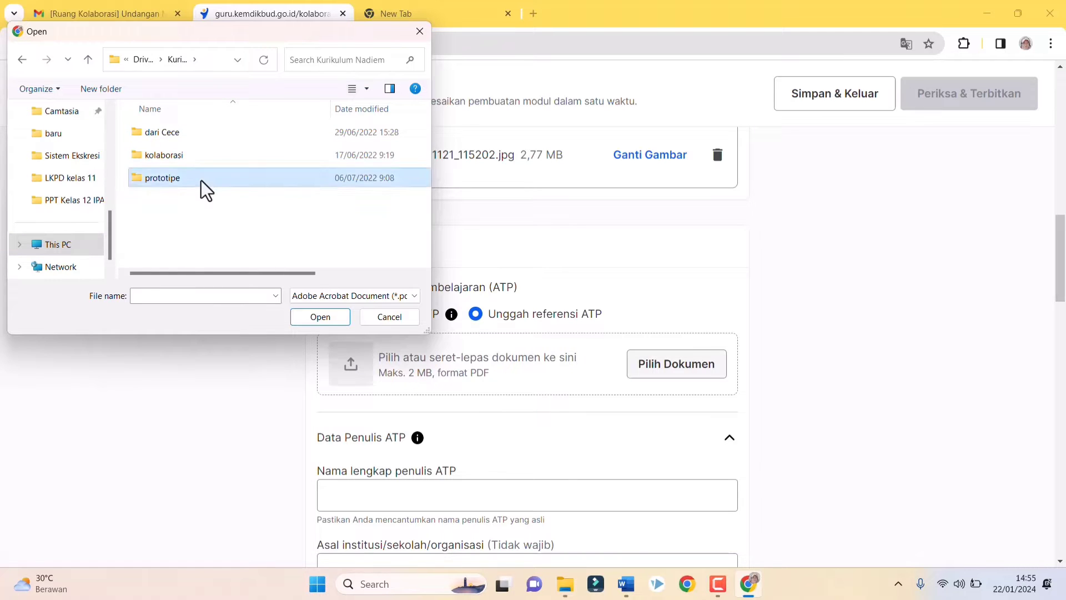
double_click(201, 179)
left_click(187, 135)
double_click(187, 135)
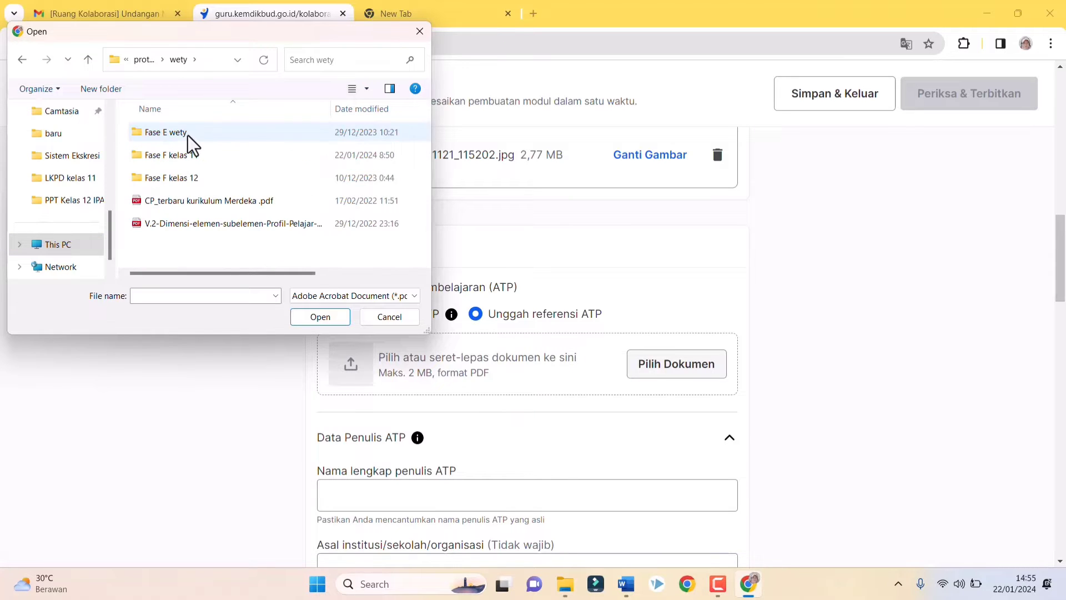
left_click(195, 155)
double_click(195, 155)
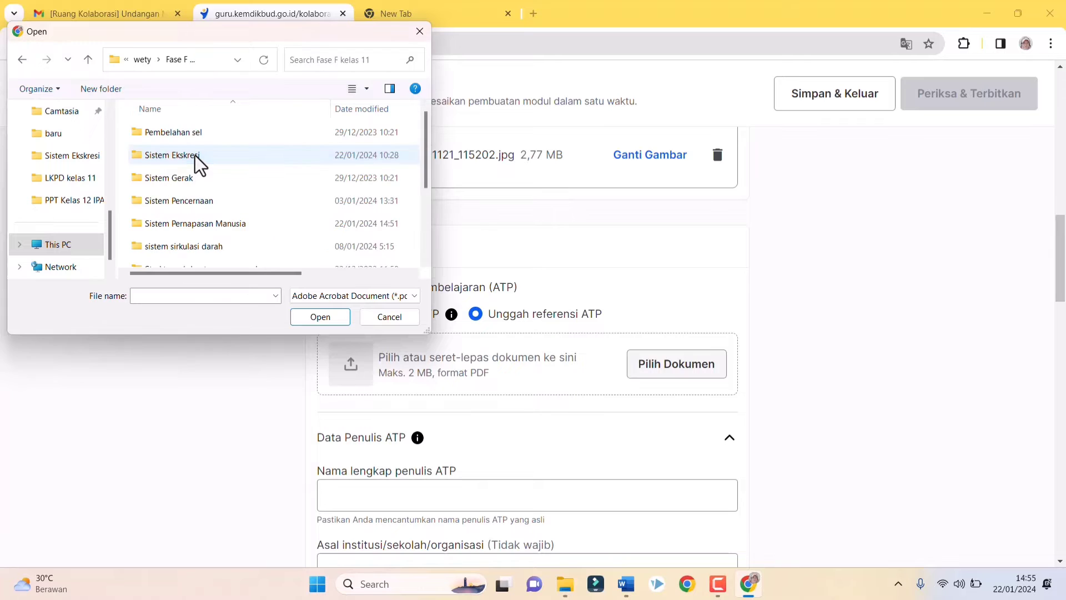
Upload the author's "ATP- Biologi Fase F kelas 11 revisi" PDF as the ATP reference.
scroll(195, 156, "down", 2)
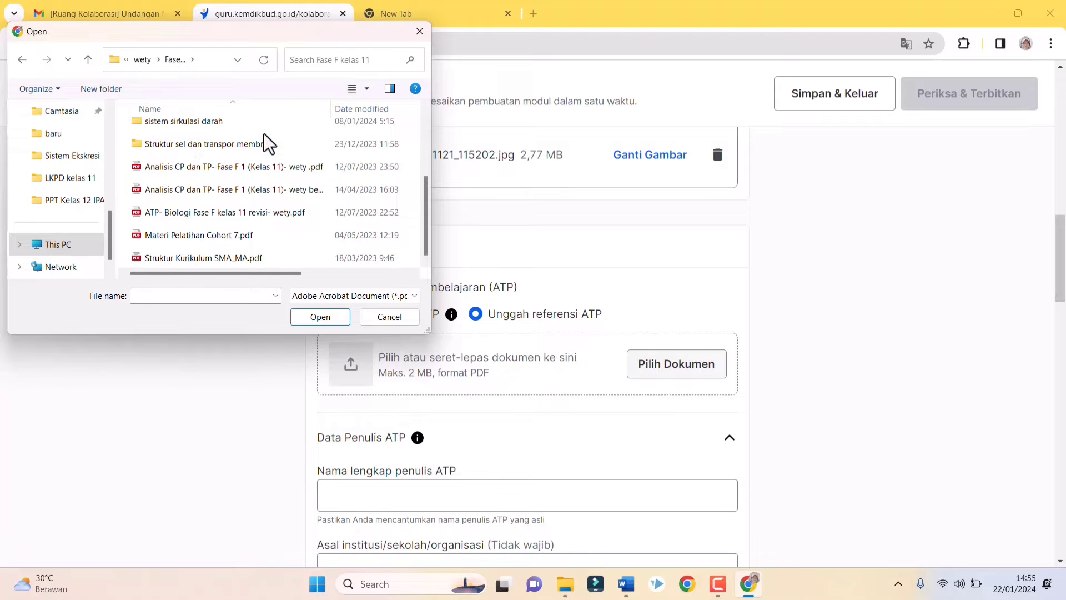
left_click(193, 212)
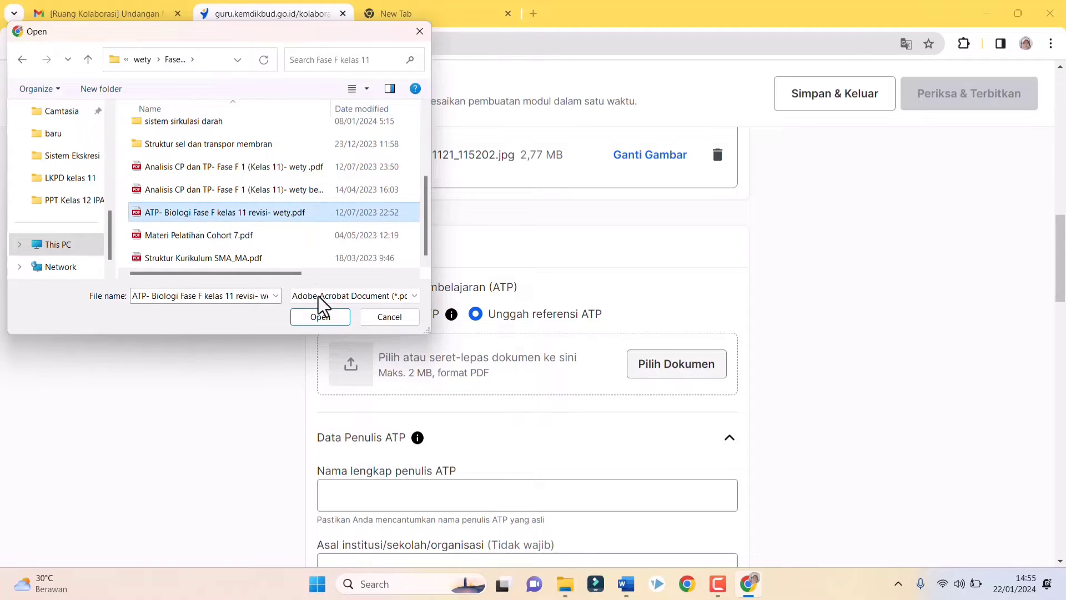
left_click(321, 317)
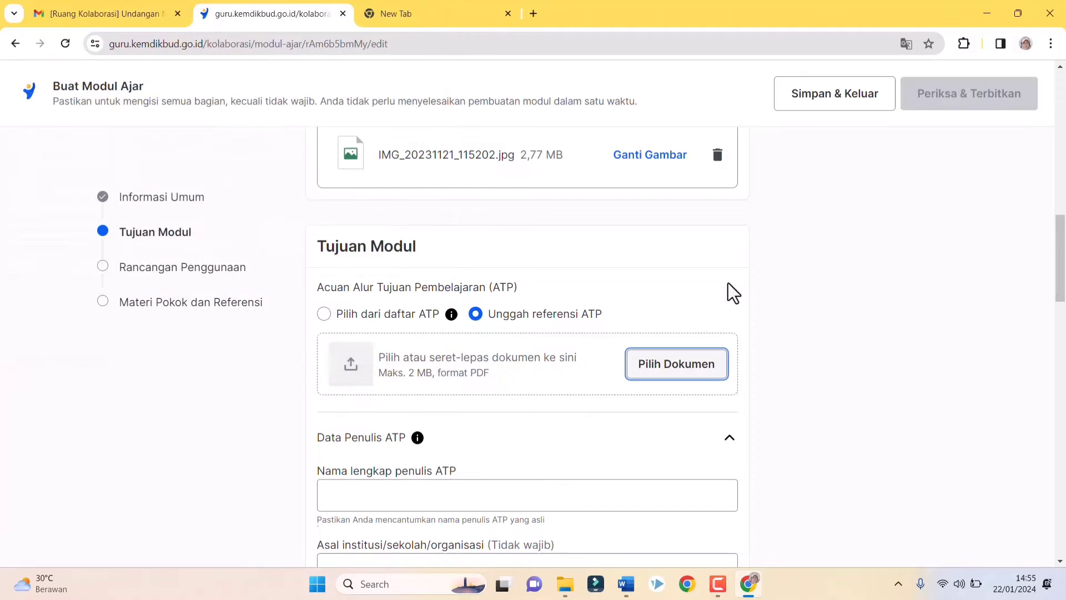
scroll(628, 288, "down", 2)
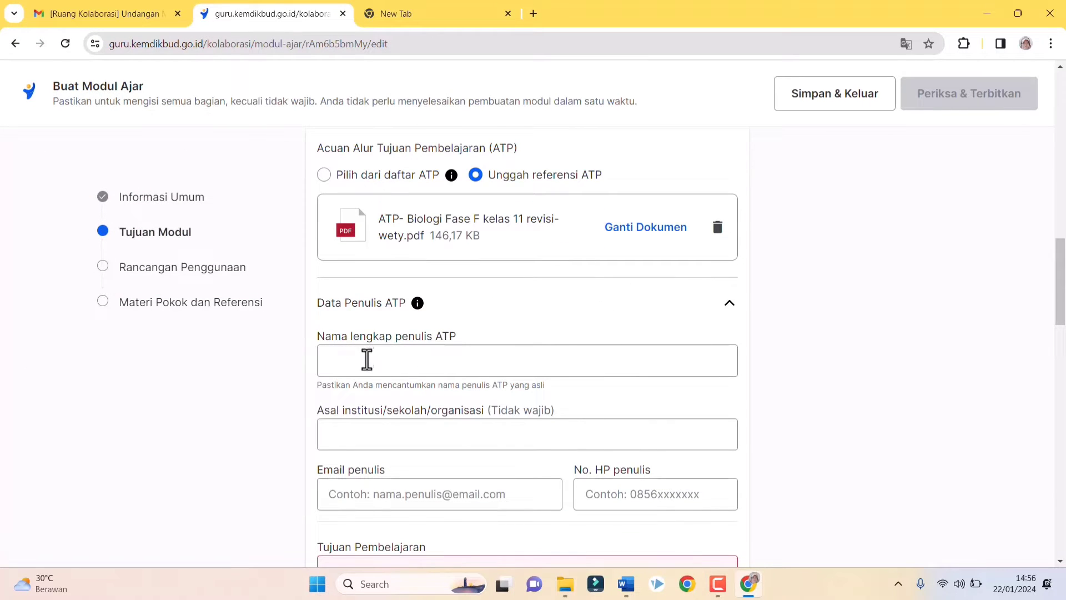
In the ATP author data, enter the author's full name and set the institution to "SMAN 1 Cililin".
left_click(367, 361)
left_click(464, 401)
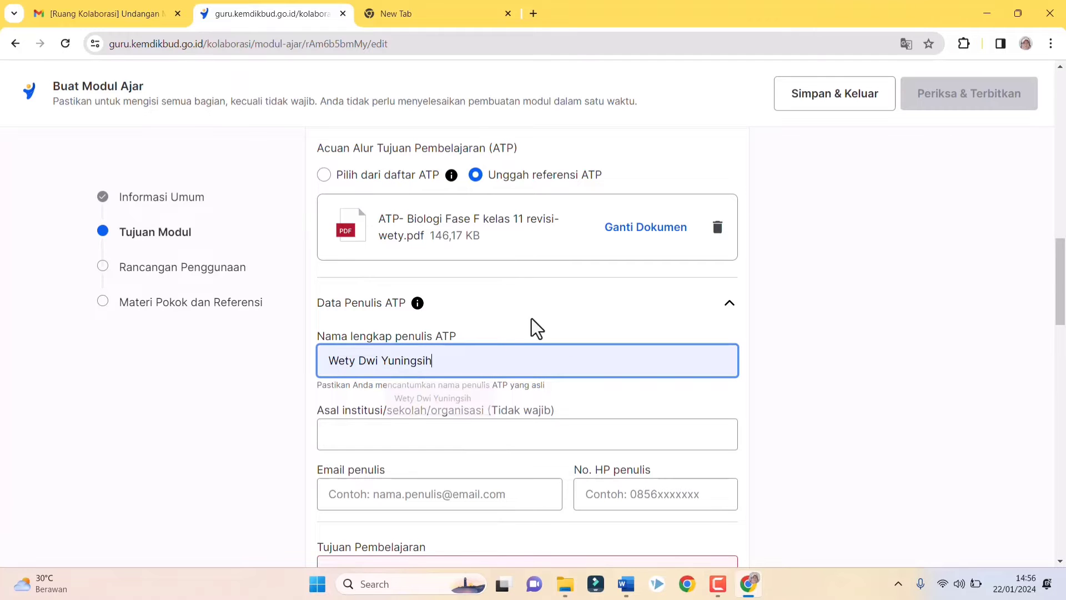
scroll(534, 300, "down", 1)
scroll(534, 290, "down", 1)
left_click(361, 284)
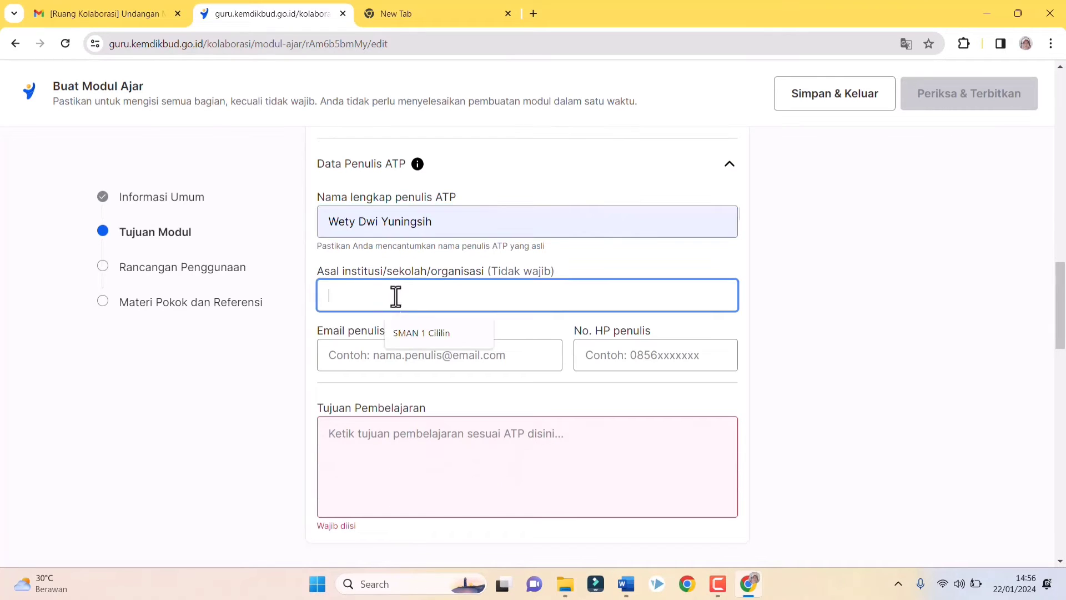
left_click(427, 337)
Fill in the ATP author's e-mail address and mobile phone number.
scroll(475, 253, "down", 1)
scroll(475, 253, "down", 1)
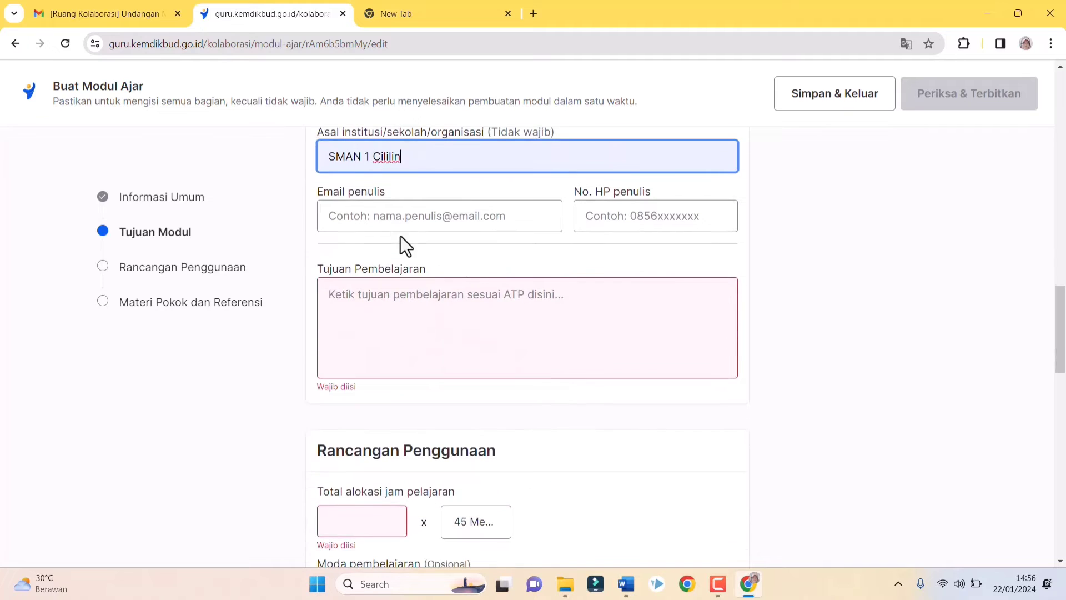
left_click(396, 224)
left_click(445, 255)
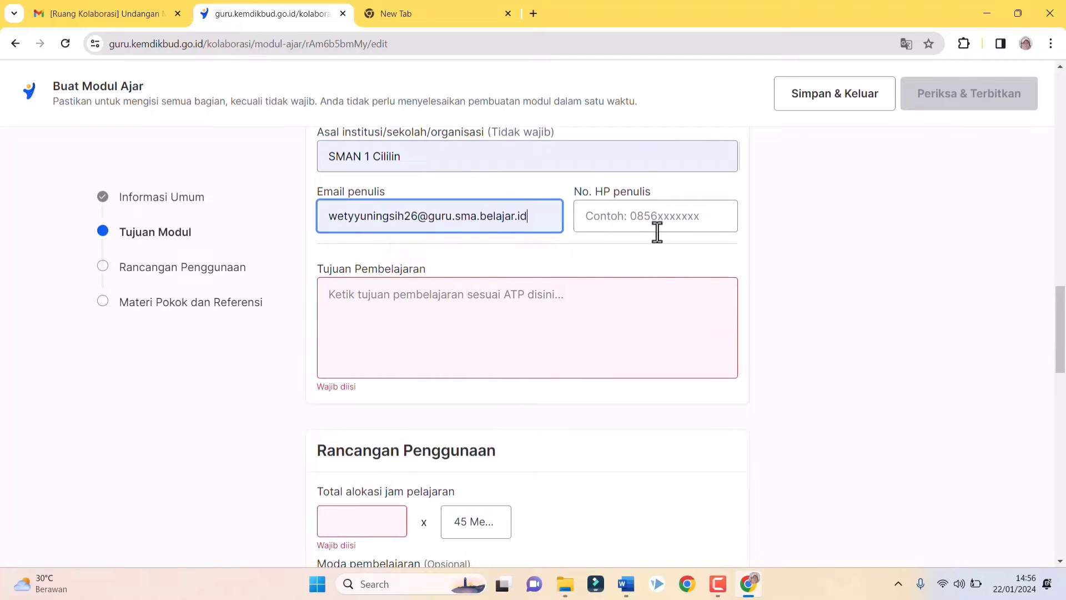
left_click(637, 219)
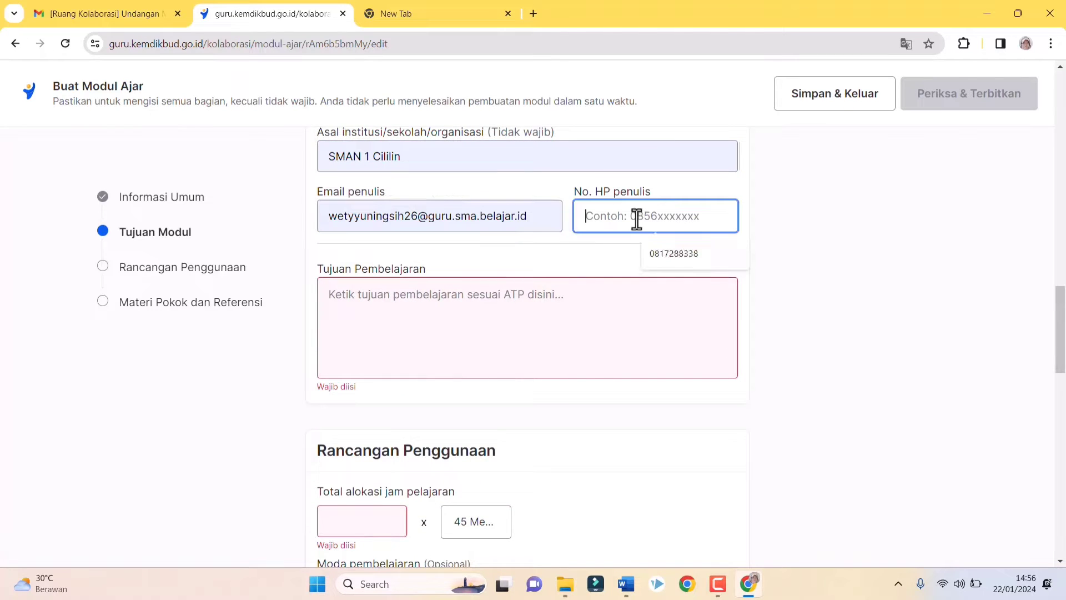
left_click(667, 256)
Copy the selected Tujuan Pembelajaran table from "MA Sistem pernapasan .docx" in Word and paste it into the module's Tujuan Pembelajaran field in Chrome.
scroll(476, 295, "down", 2)
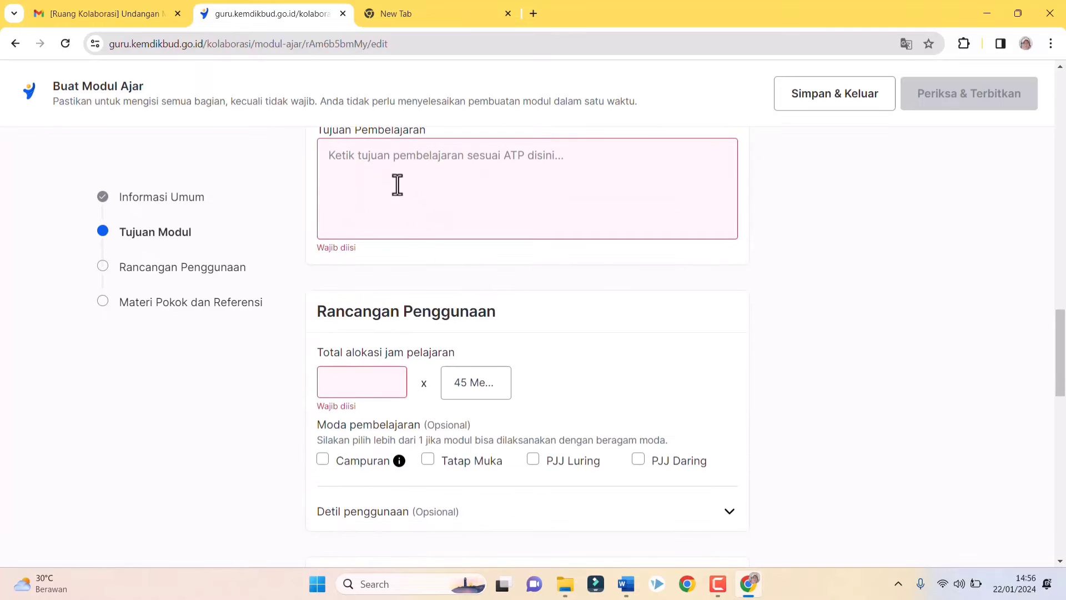
left_click(383, 157)
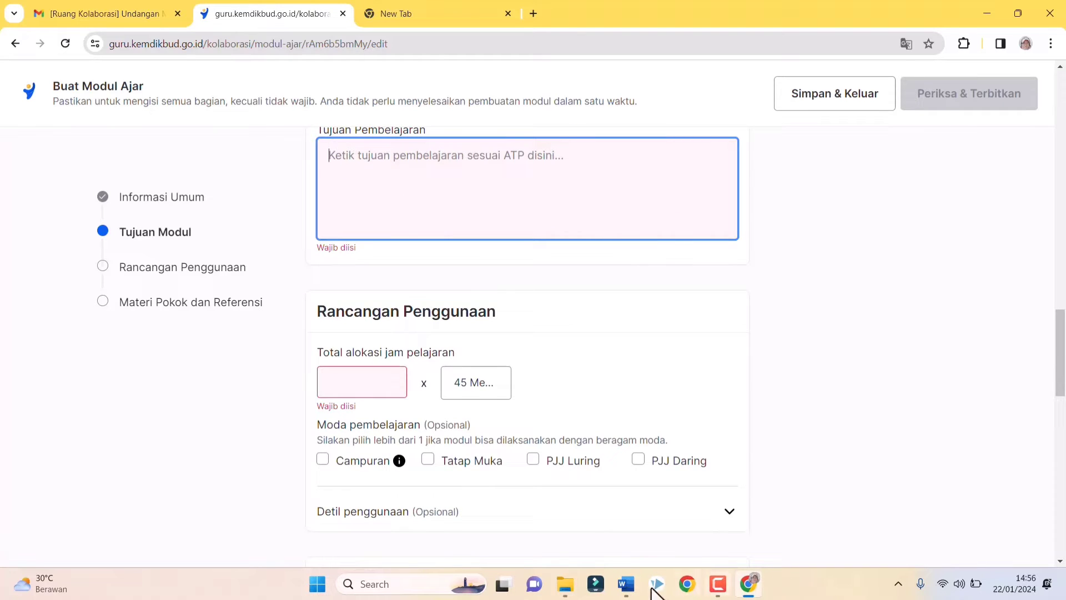
left_click(626, 584)
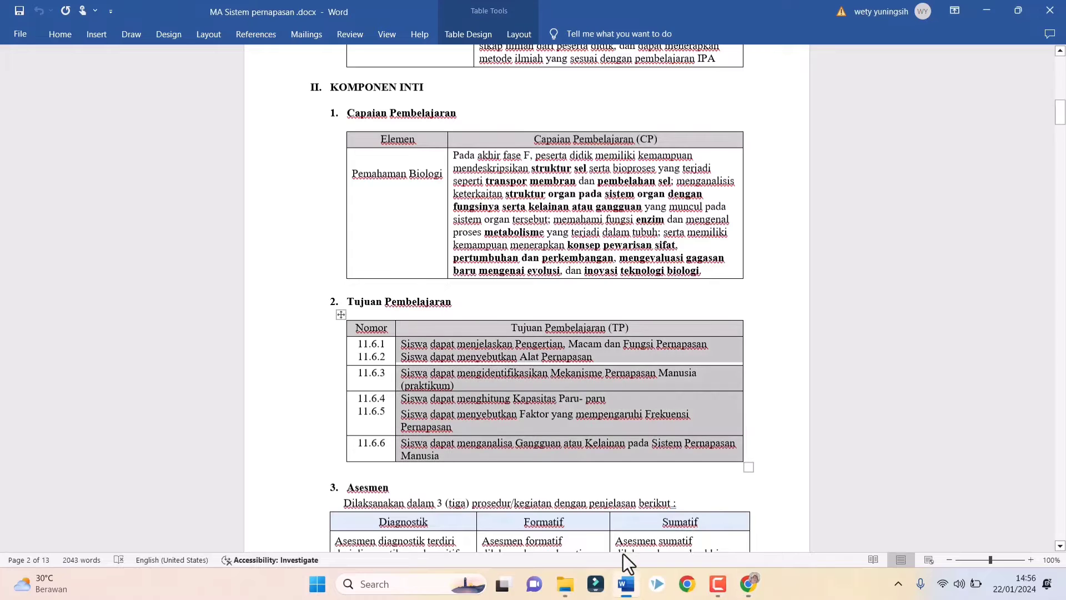
right_click(474, 355)
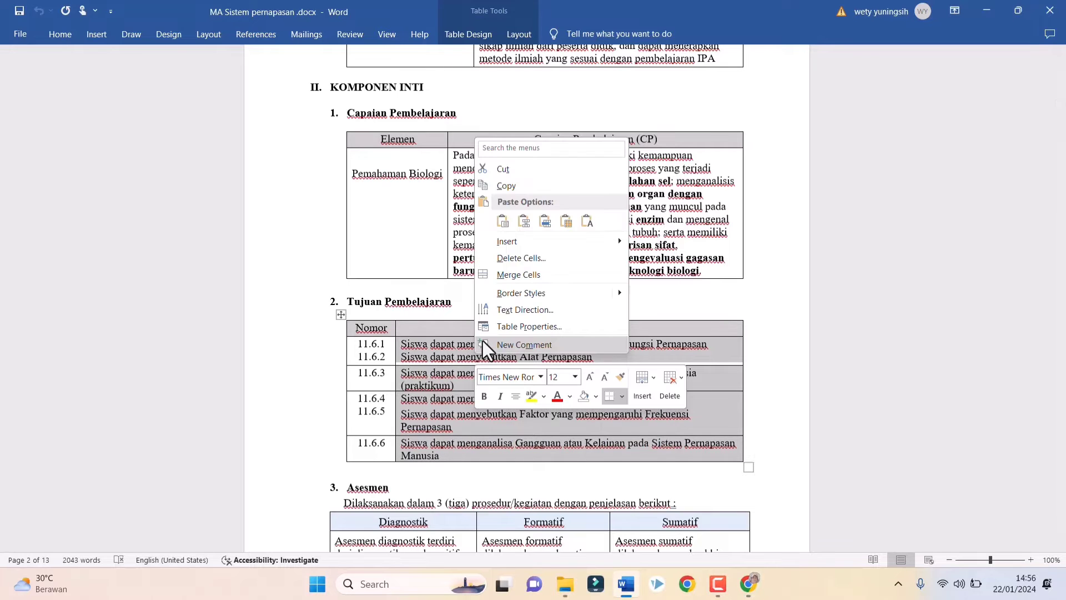
left_click(521, 186)
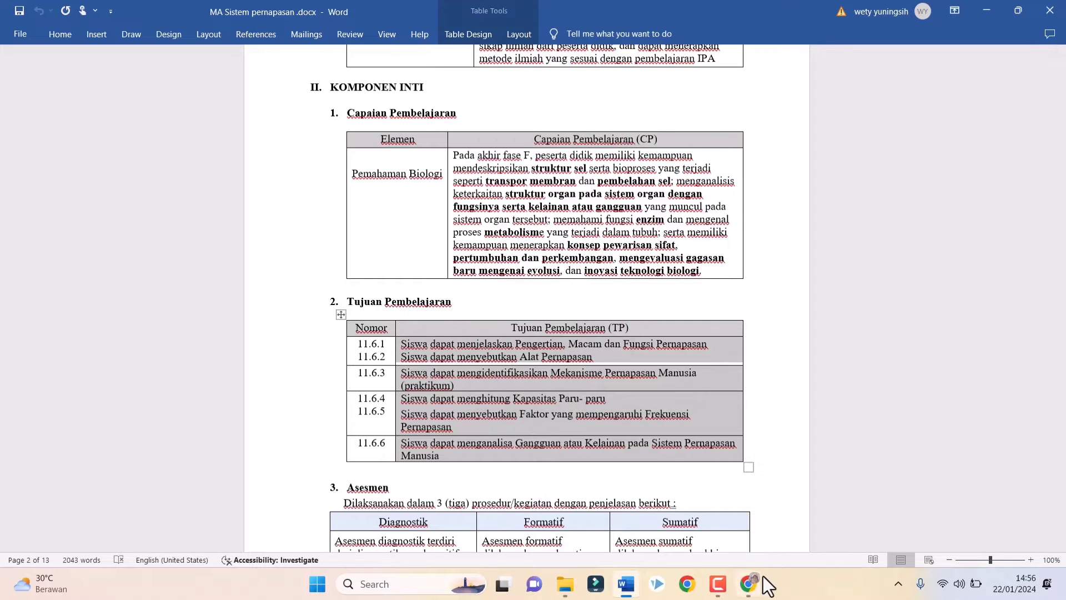
left_click(750, 582)
left_click(439, 215)
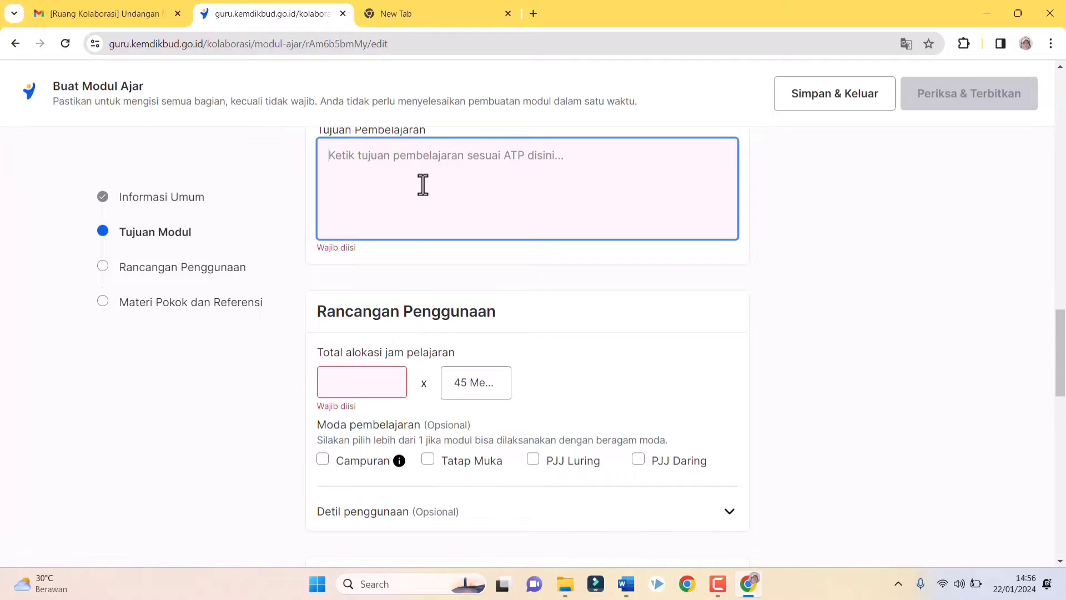
key("ctrl+v")
Set the total lesson-hour allocation to 15 and choose "Tatap Muka" as the learning mode.
scroll(392, 241, "down", 3)
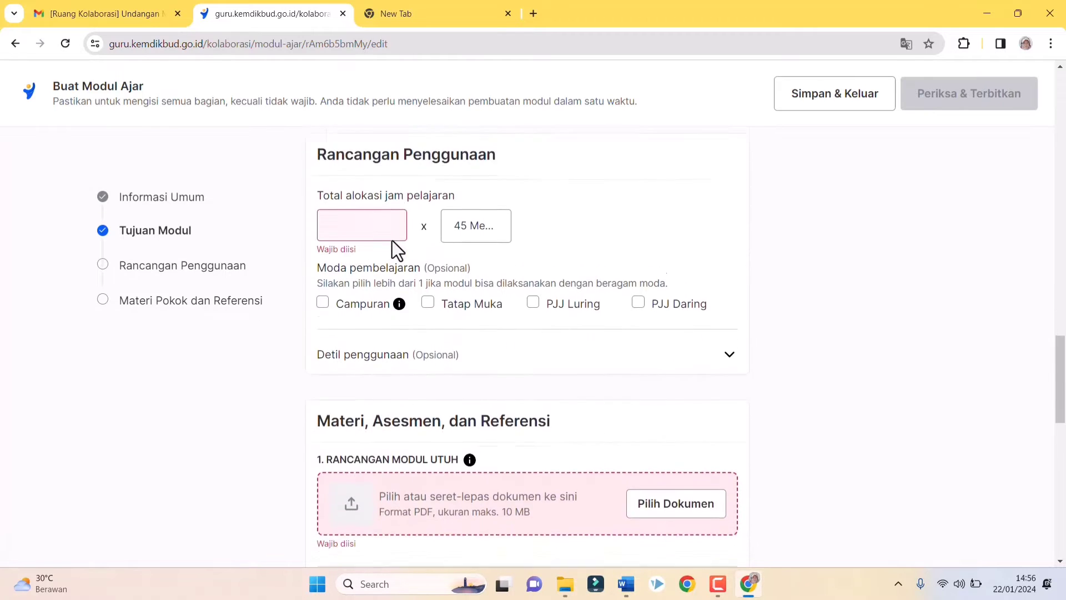
scroll(392, 239, "up", 1)
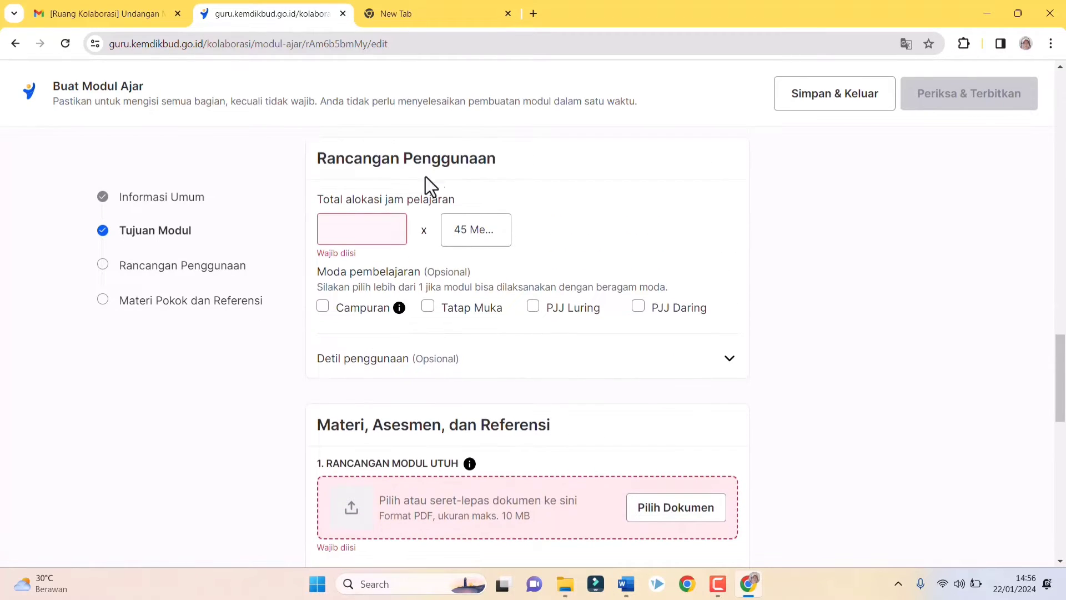
left_click(390, 225)
left_click(390, 225)
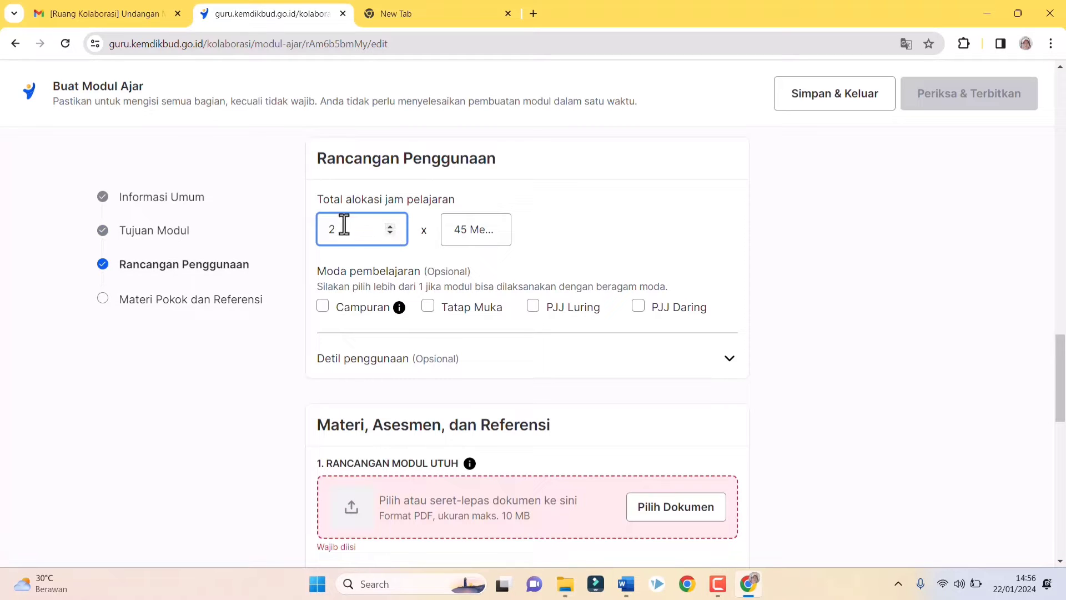
key("BackSpace")
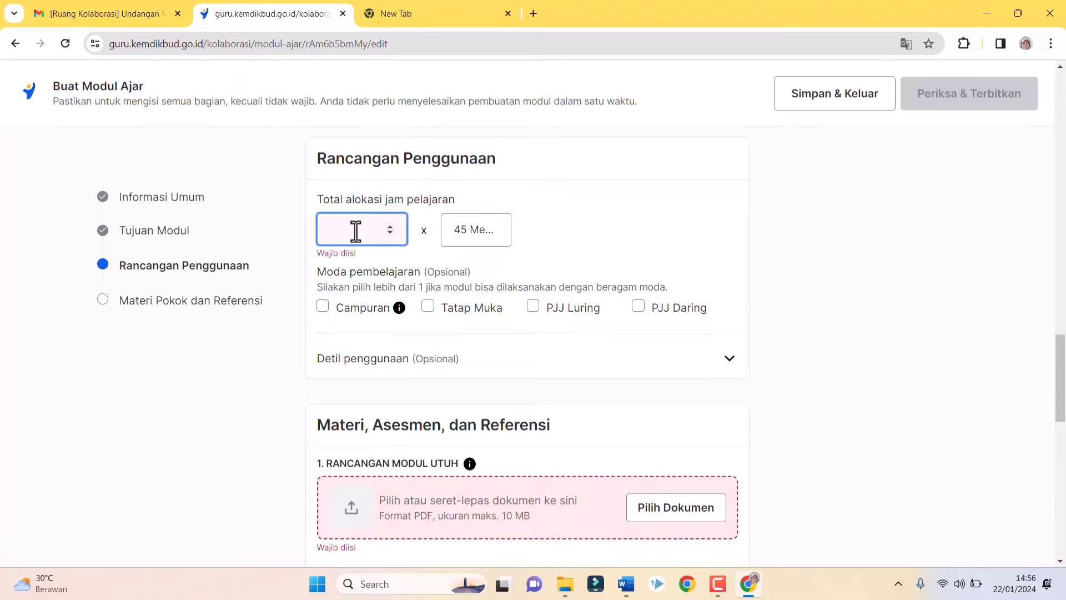
type("15")
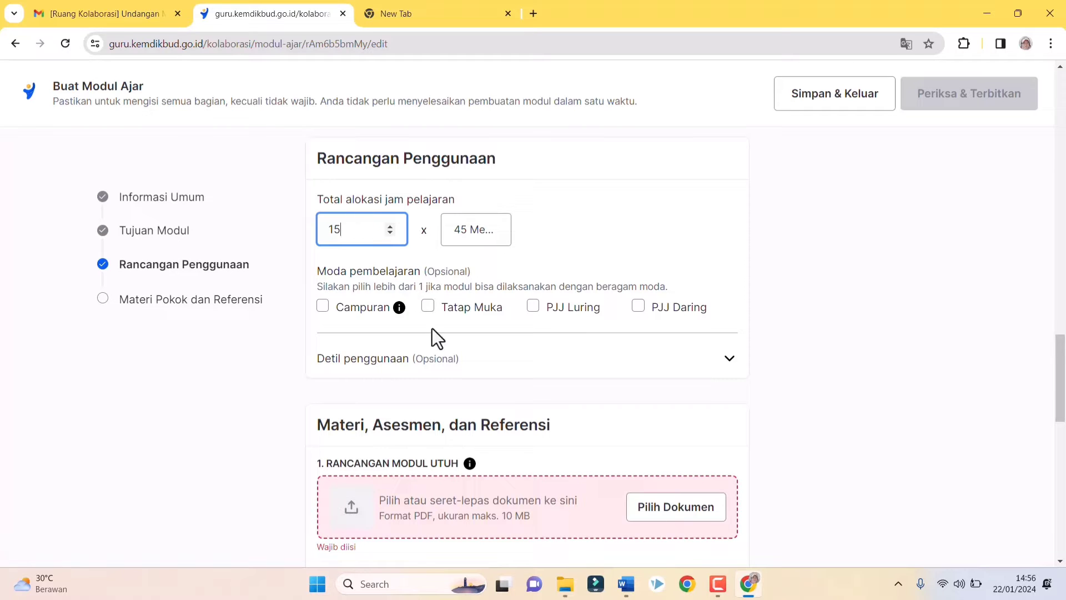
left_click(595, 223)
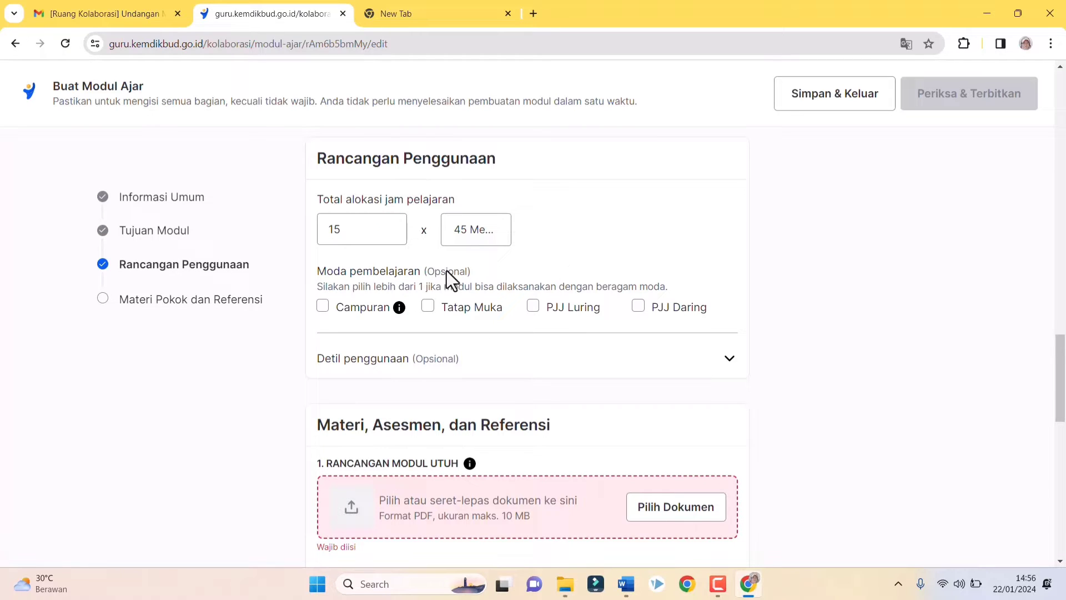
left_click(429, 307)
In the optional usage details, set the target students to "Murid reguler/tipikal" and the number of students to 36.
scroll(514, 324, "down", 3)
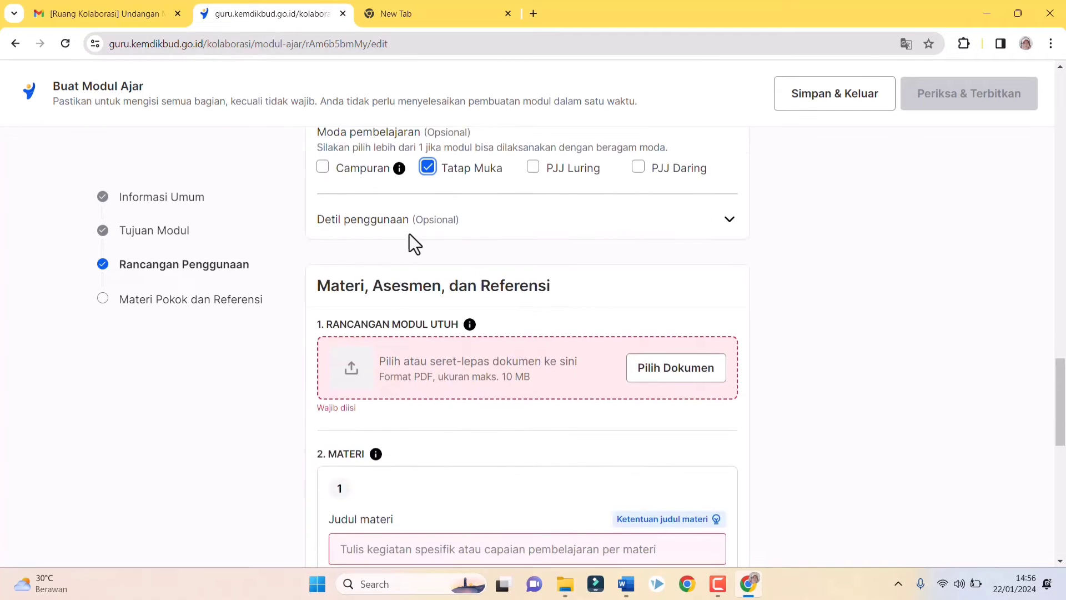
left_click(727, 222)
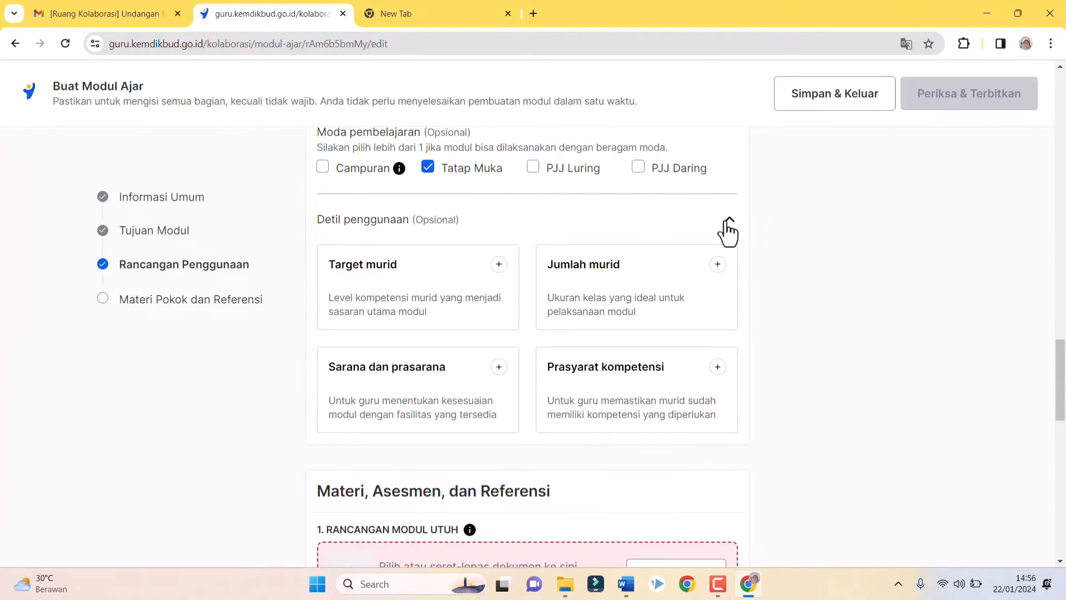
left_click(500, 266)
left_click(417, 283)
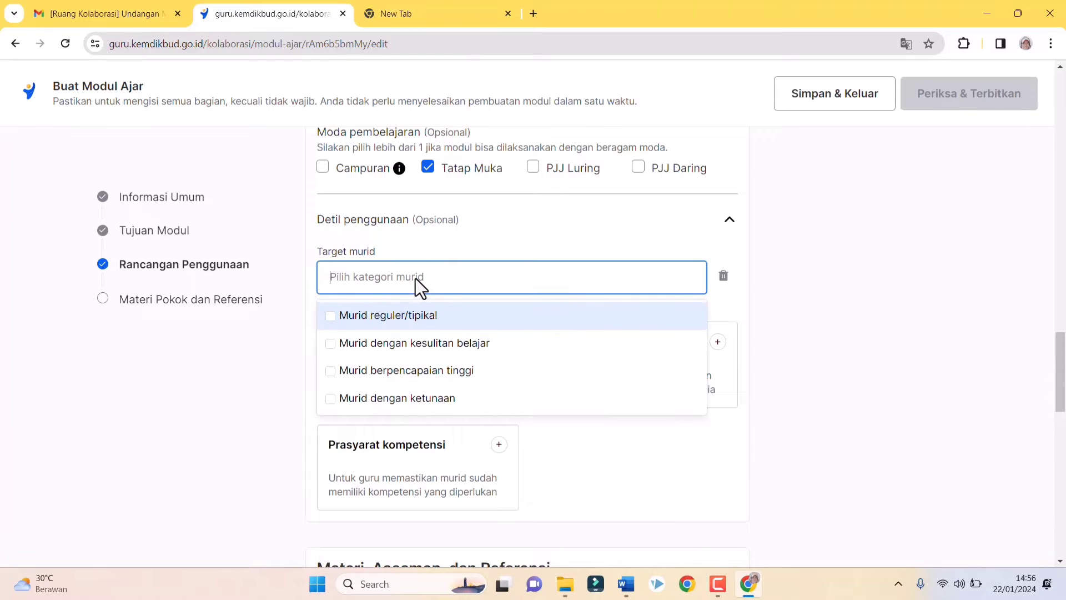
left_click(422, 314)
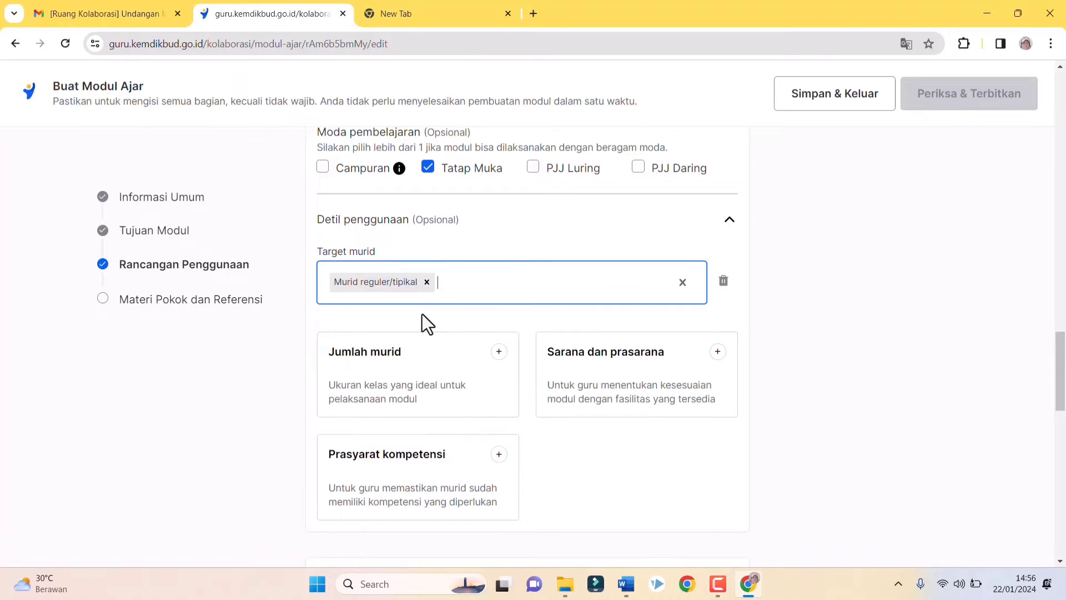
left_click(500, 353)
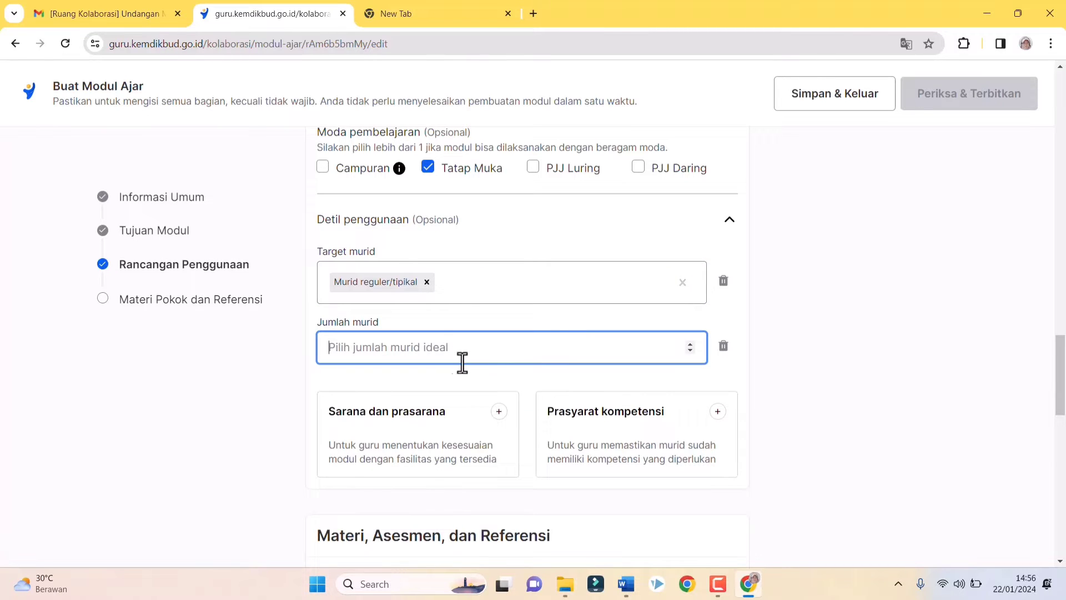
type("36")
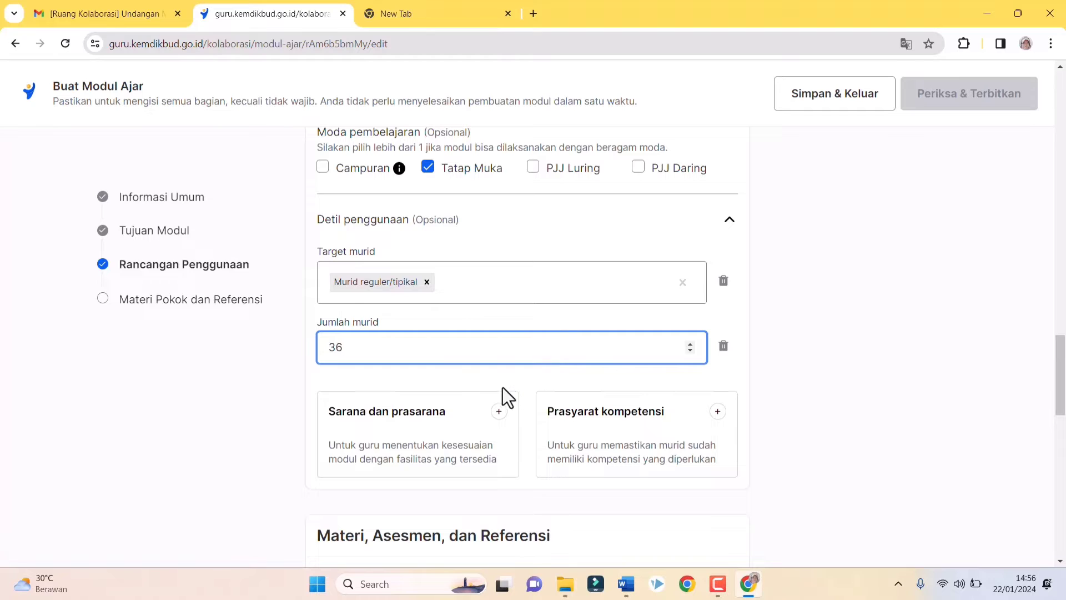
Add the "Sarana dan prasarana" detail, and copy the required facilities text from the module document in Word.
left_click(499, 411)
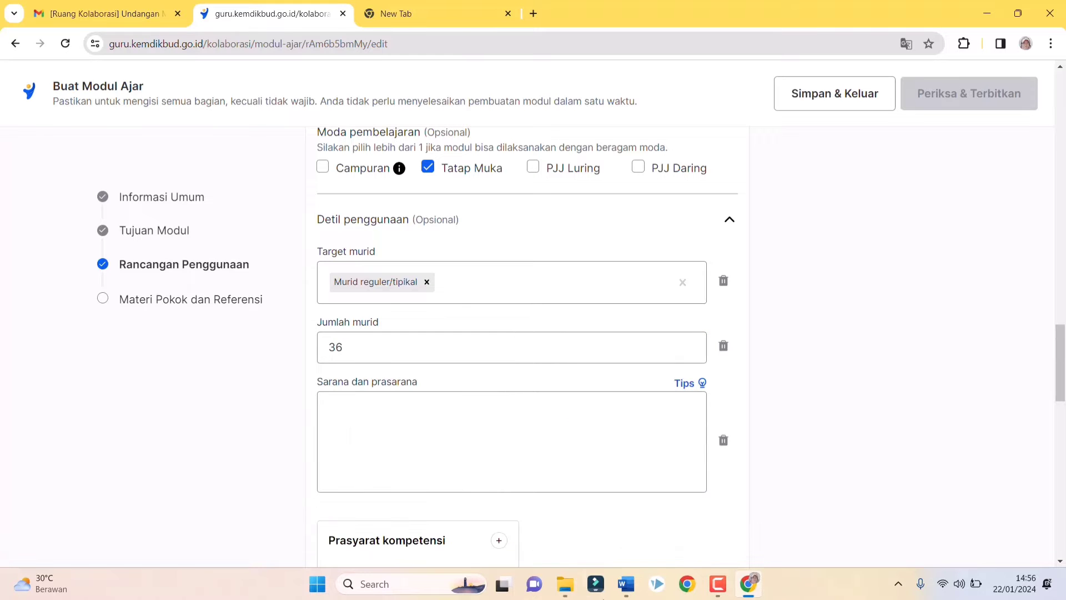
left_click(626, 583)
scroll(583, 492, "down", 5)
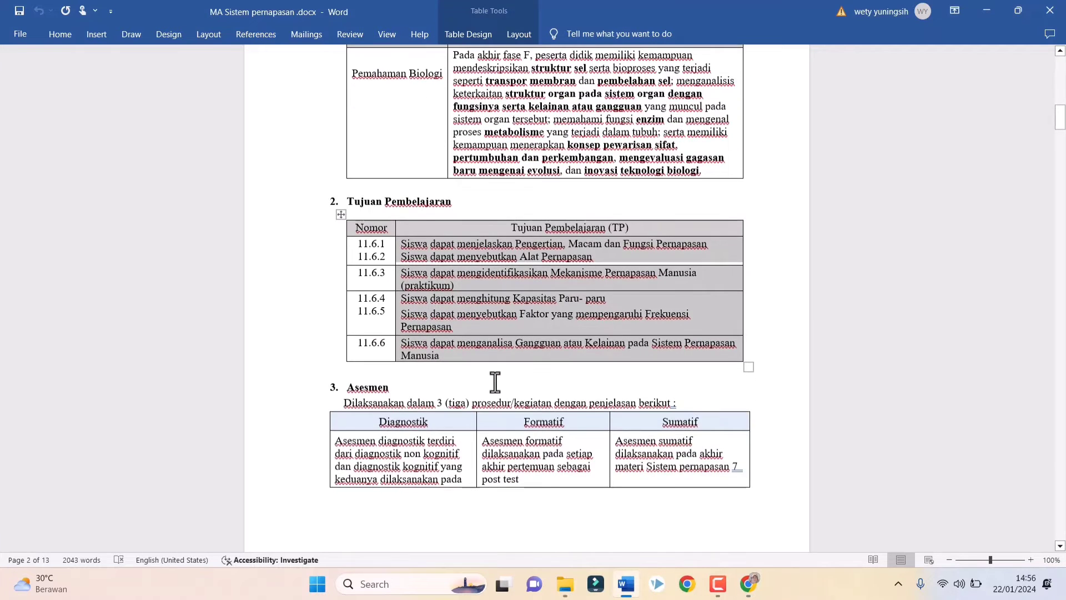
scroll(696, 379, "up", 5)
left_click(763, 379)
scroll(740, 369, "up", 9)
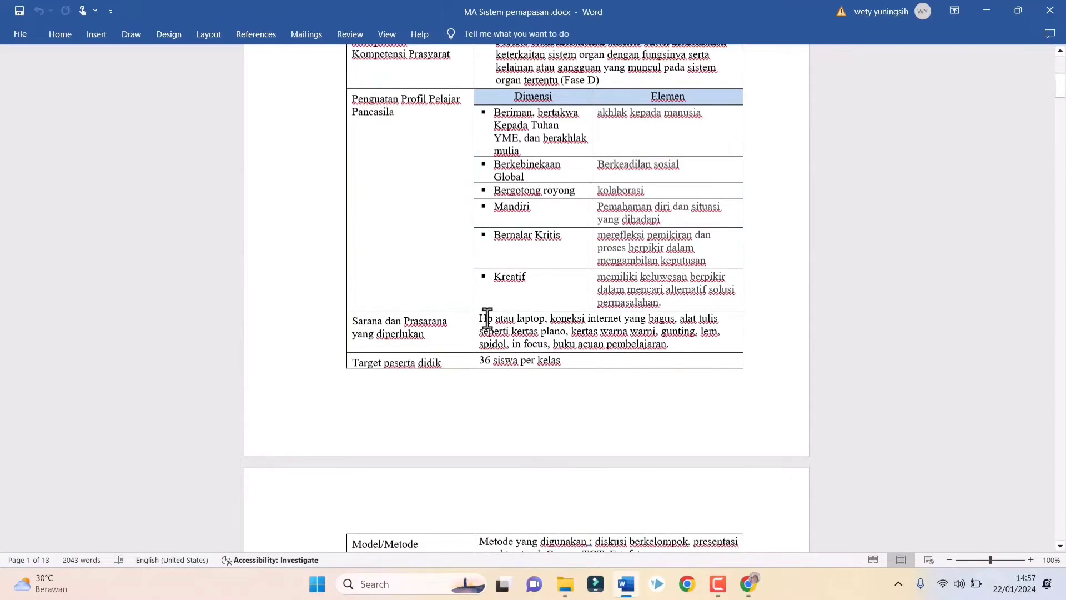
left_click_drag(487, 318, 666, 343)
key("ctrl+c")
right_click(613, 336)
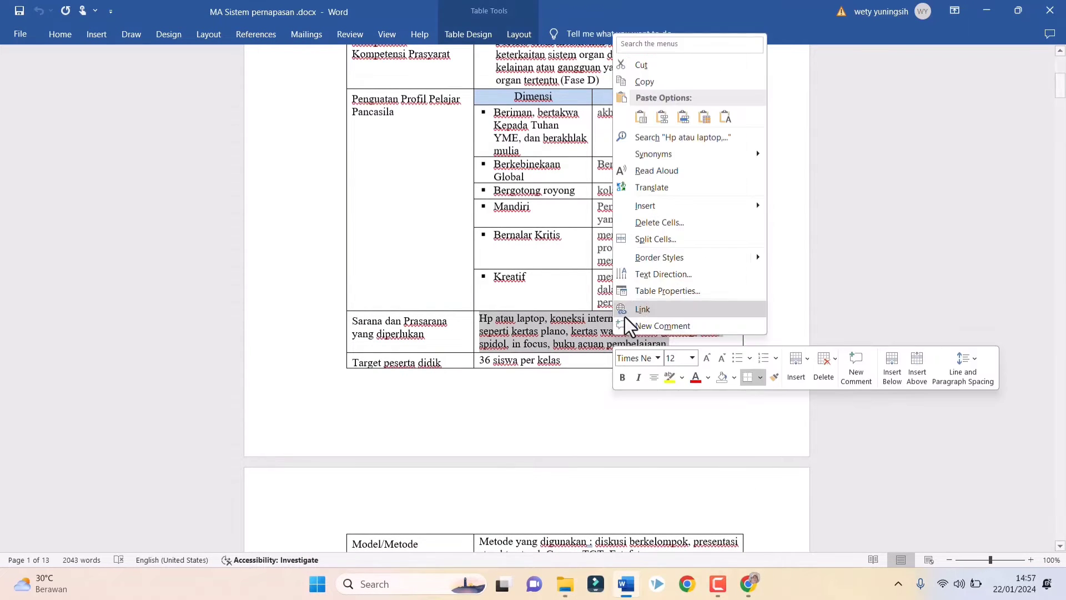
left_click(661, 82)
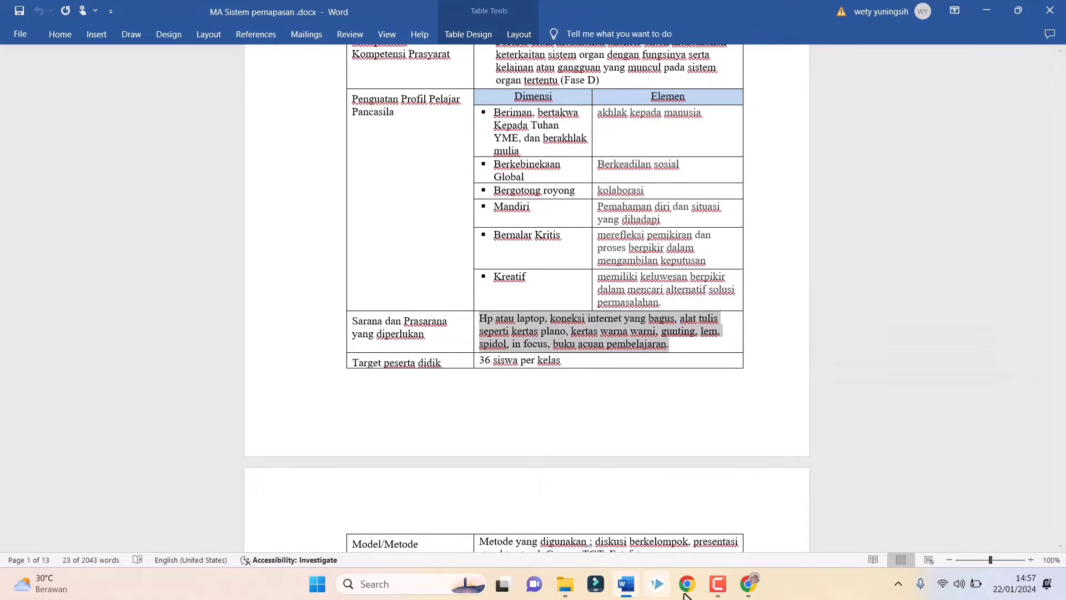
Return to the module form in Chrome and paste the copied facilities text into "Sarana dan prasarana".
left_click(749, 583)
left_click(398, 418)
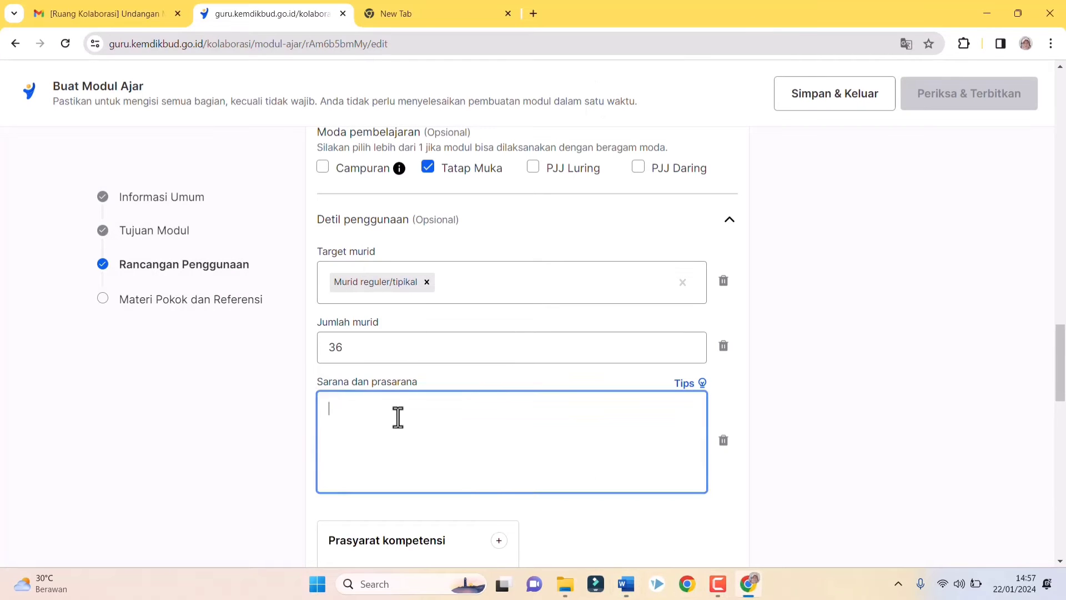
key("ctrl+v")
Add the "Prasyarat kompetensi" detail, and copy the prerequisite competency text from the module document in Word.
scroll(396, 428, "down", 5)
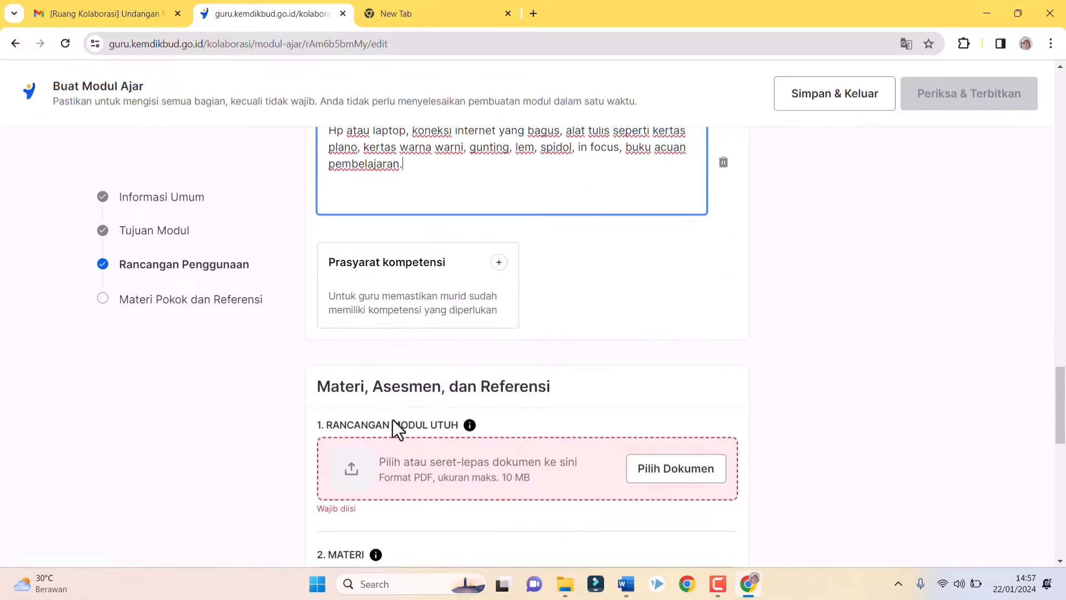
left_click(499, 263)
left_click(336, 261)
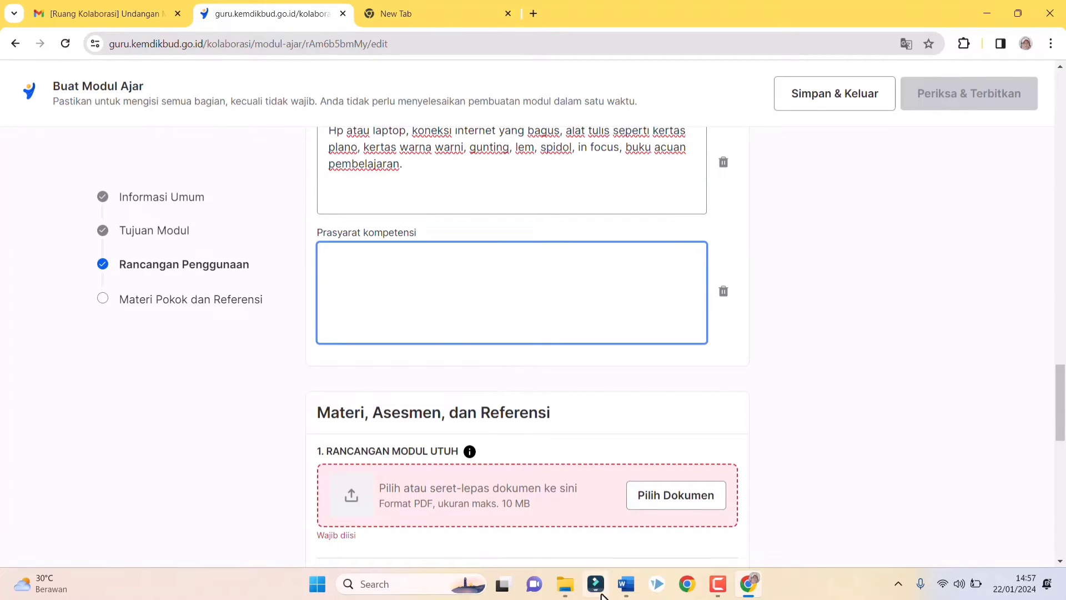
left_click(629, 586)
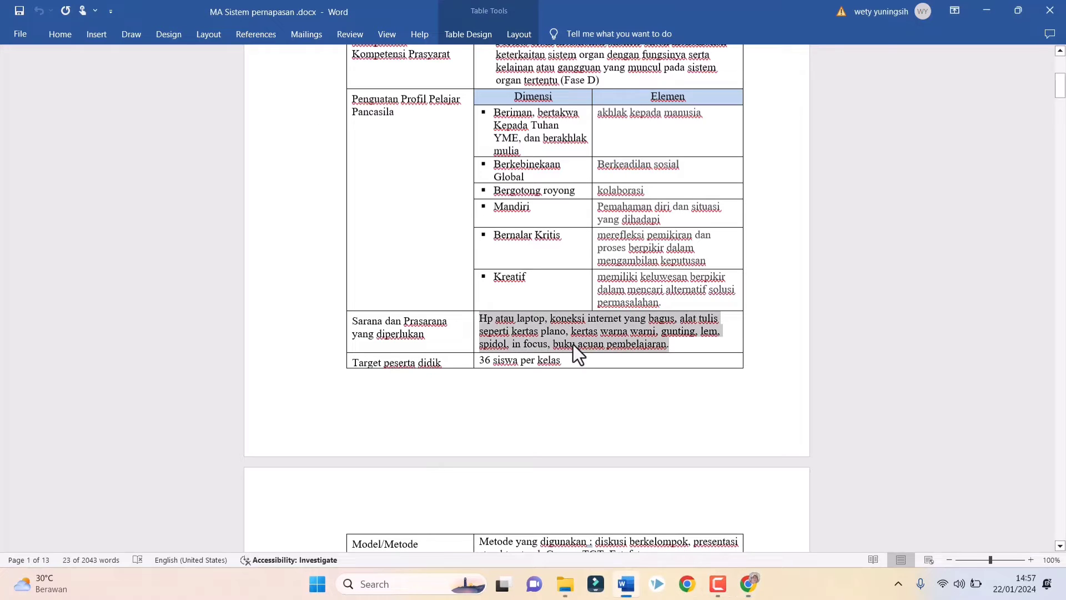
scroll(542, 428, "down", 3)
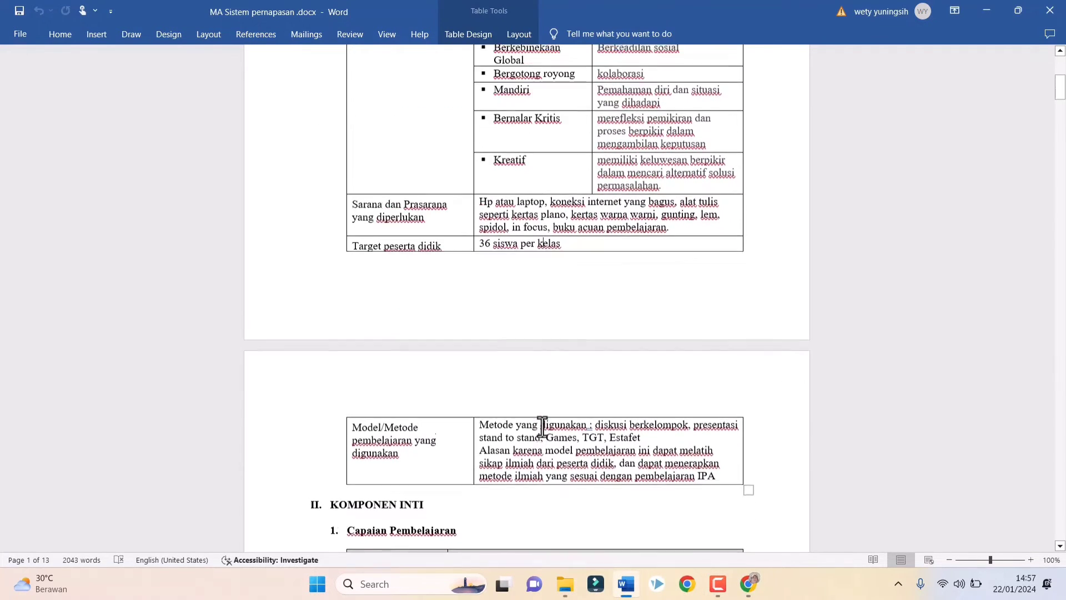
scroll(543, 426, "up", 9)
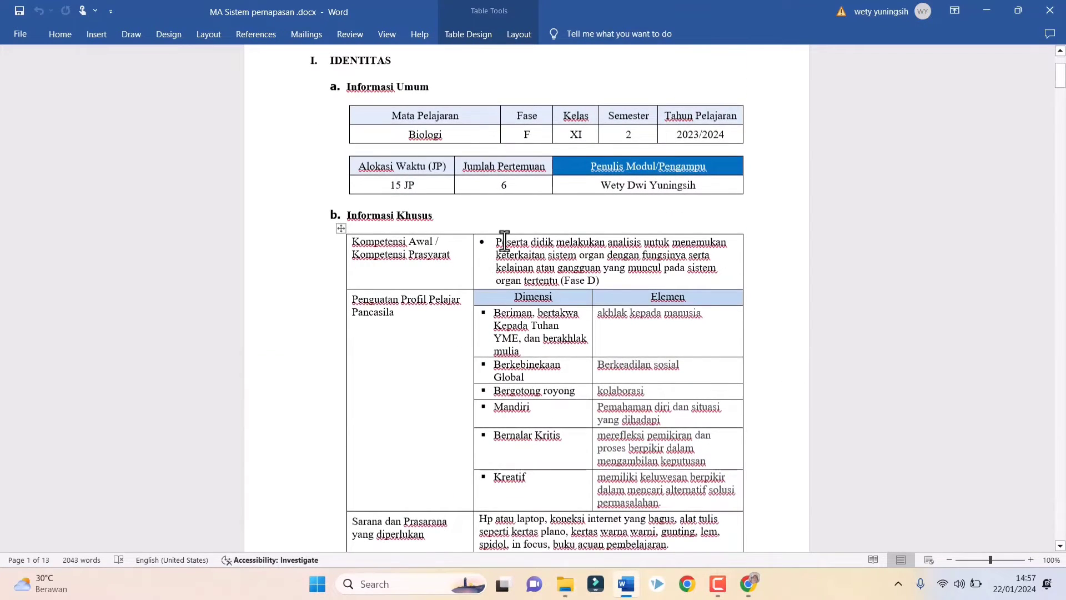
left_click_drag(496, 242, 599, 281)
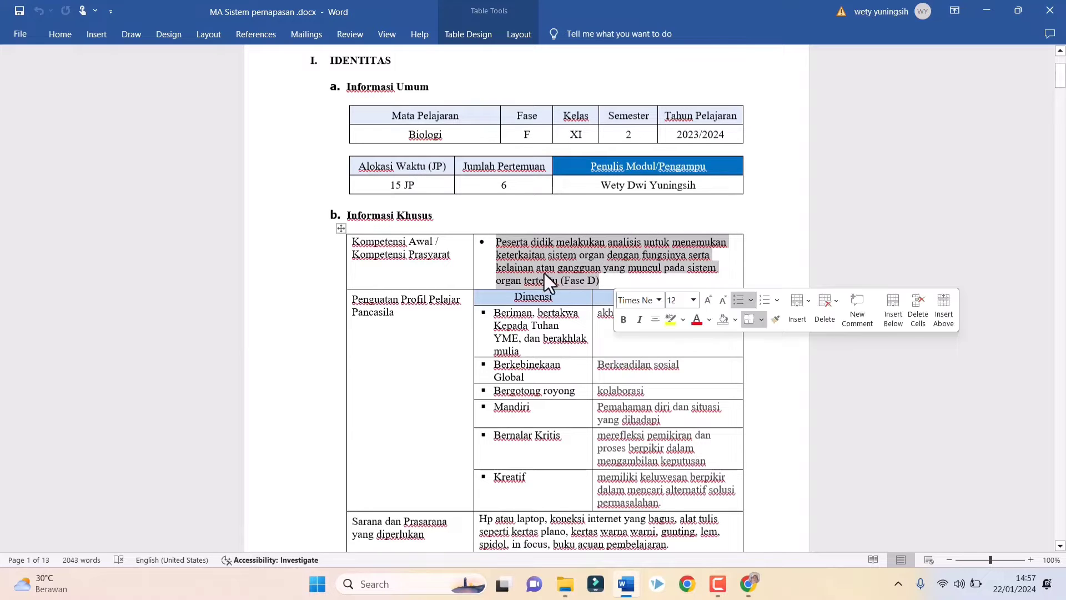
right_click(523, 264)
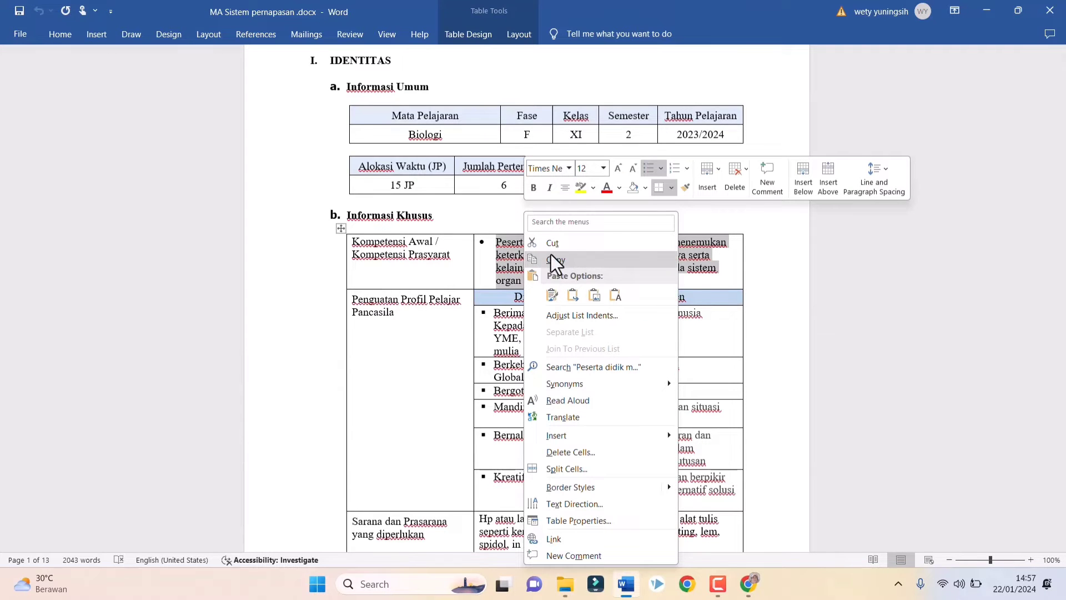
left_click(554, 260)
Return to the module form in Chrome, paste the copied text into "Prasyarat kompetensi", and remove its leading bullet.
left_click(748, 583)
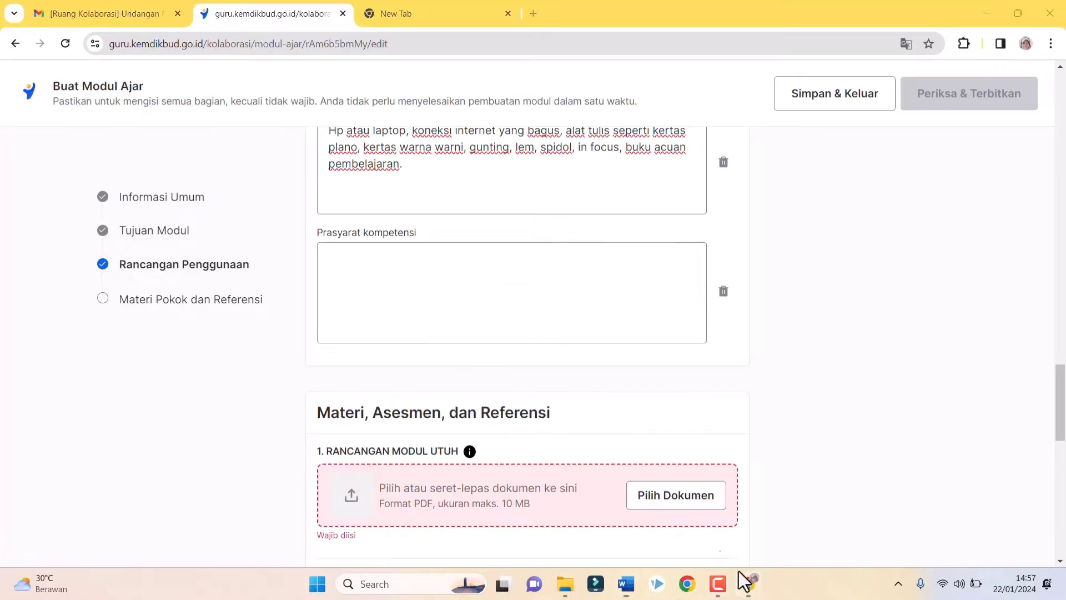
key("ctrl+v")
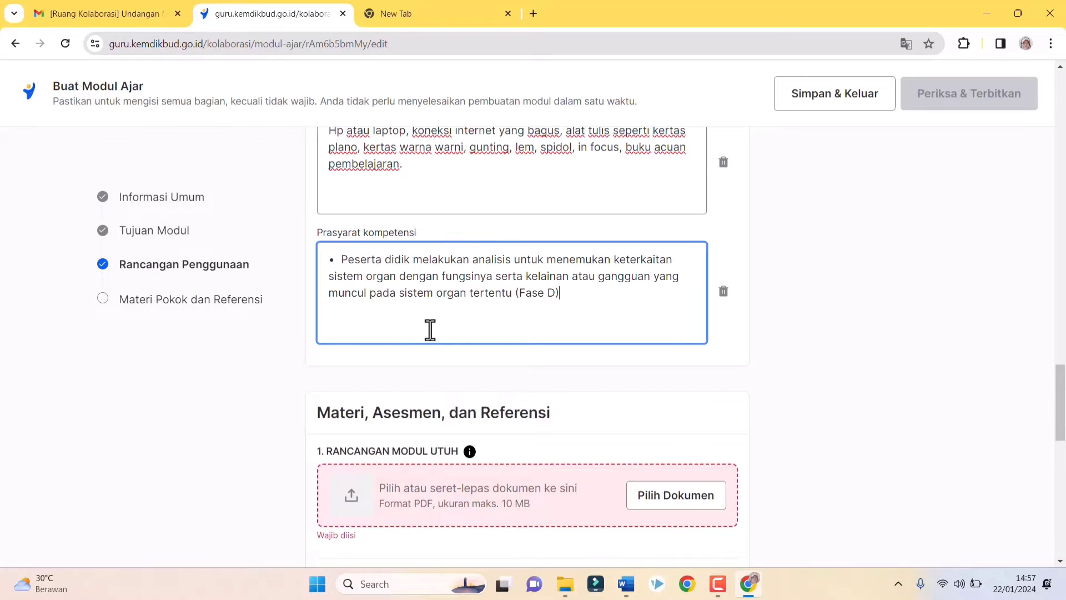
key("BackSpace")
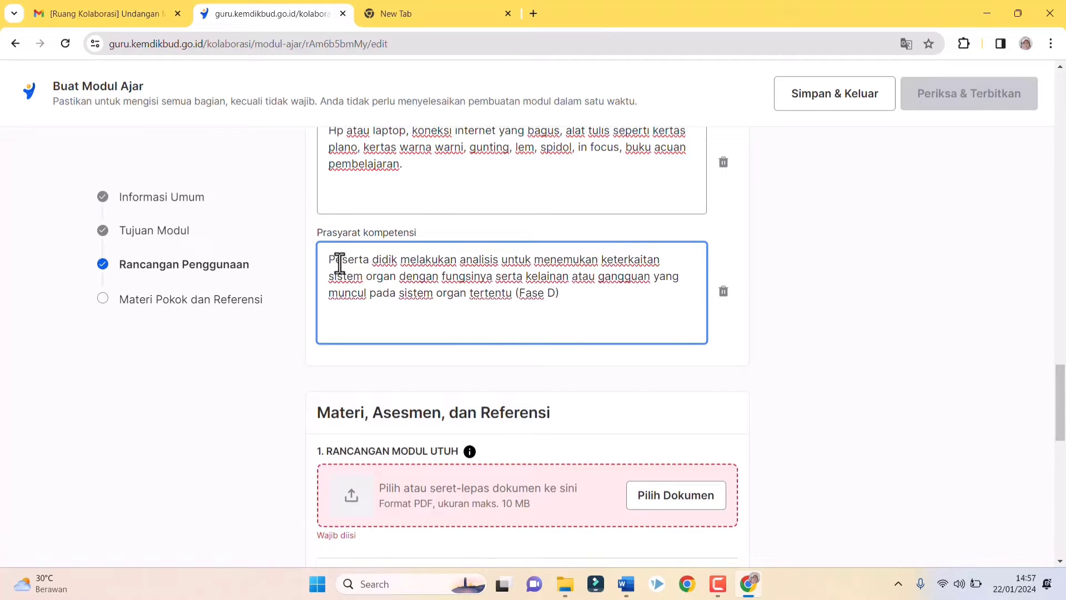
Upload "MA Sistem pernapasan .pdf" from the PDF folder inside "Sistem Pernapasan Manusia" as the "Rancangan Modul Utuh" document.
scroll(561, 130, "down", 4)
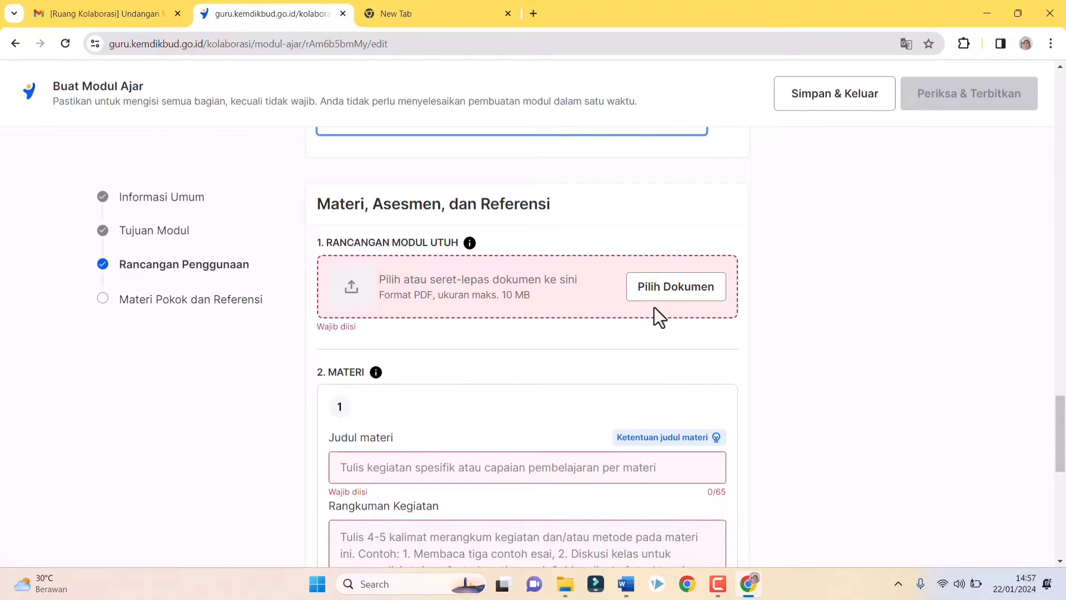
left_click(691, 302)
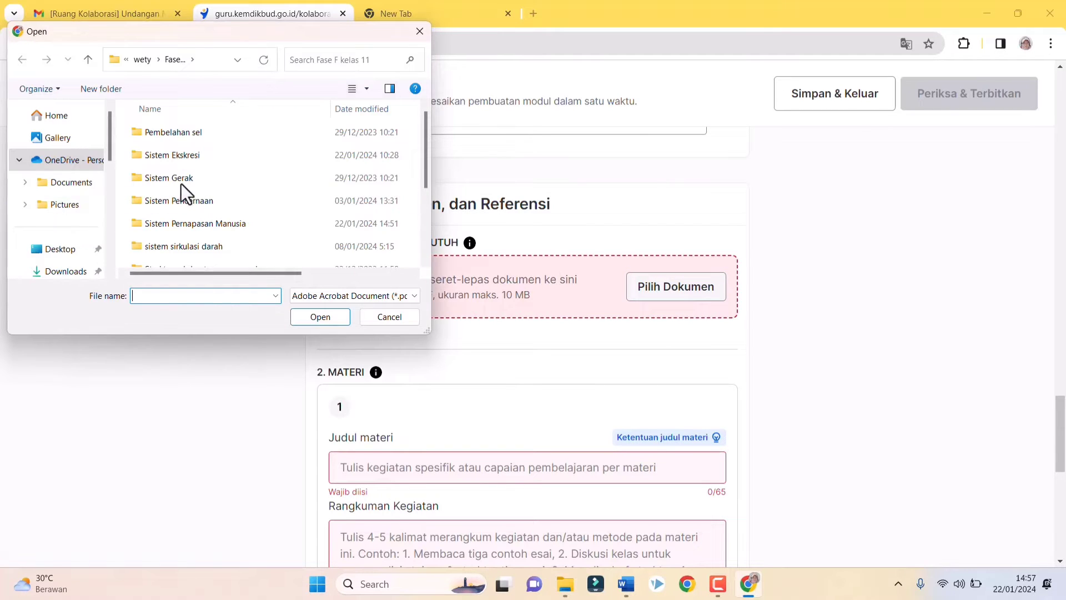
double_click(221, 227)
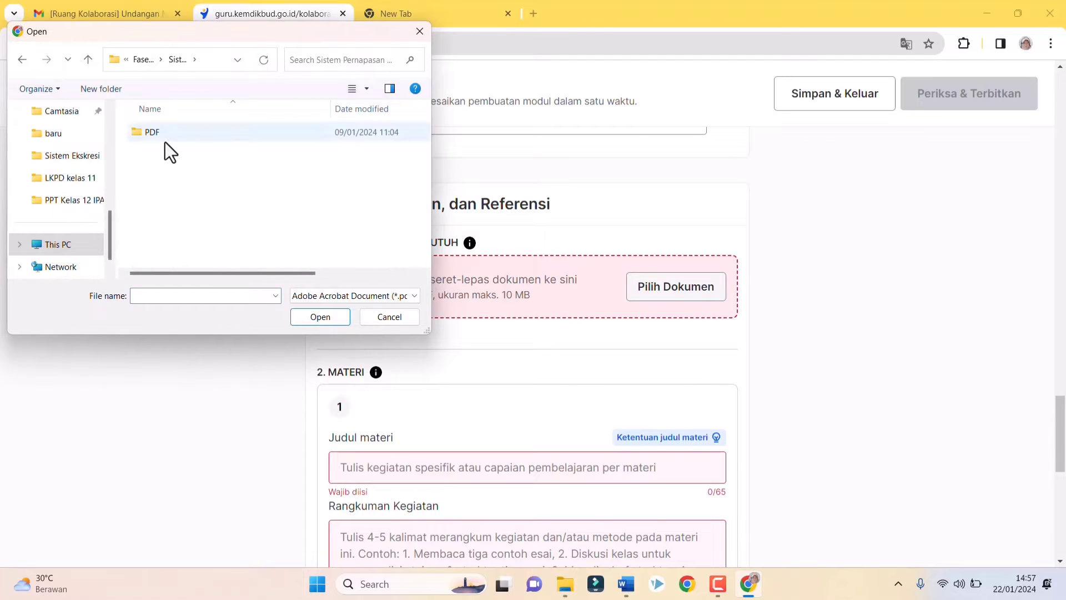
double_click(165, 138)
left_click(218, 251)
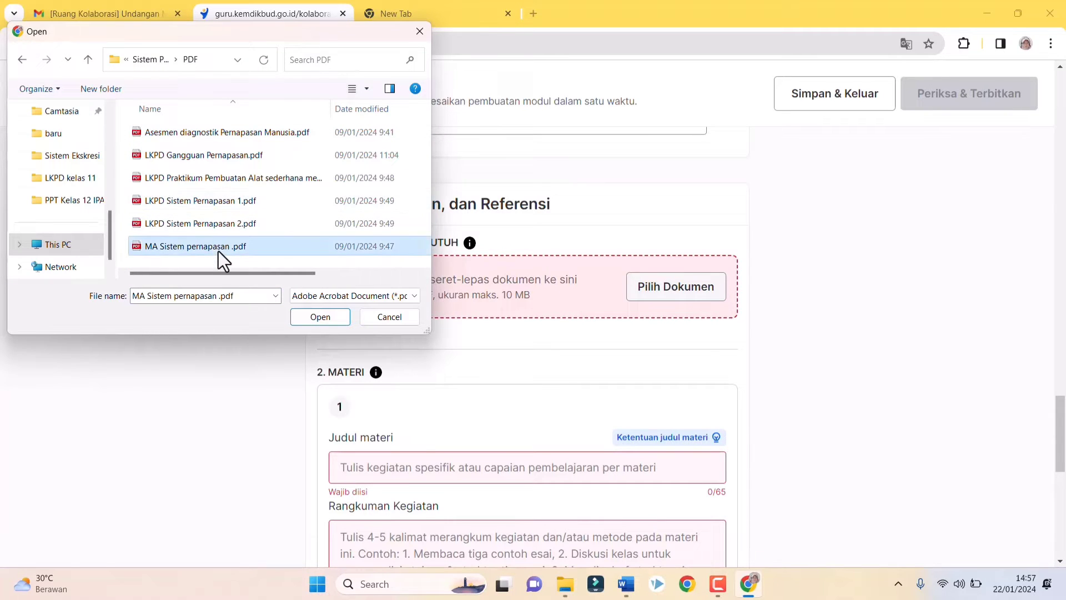
left_click(319, 317)
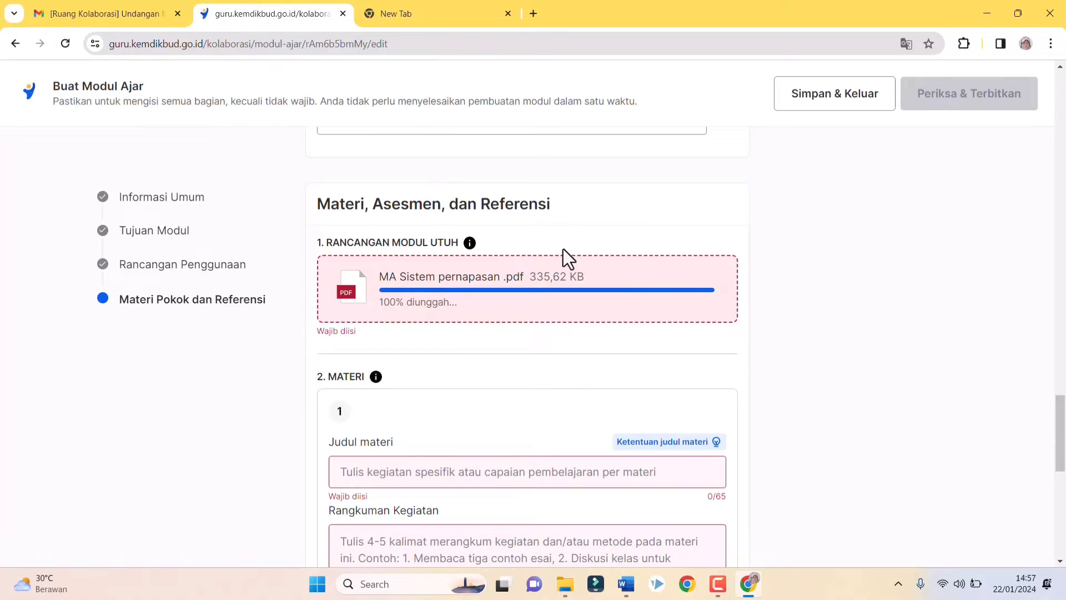
Copy the first meeting's title "Sistem Pernapasan 1" from the Word document and paste it as the first "Judul materi" in Chrome.
scroll(563, 254, "down", 3)
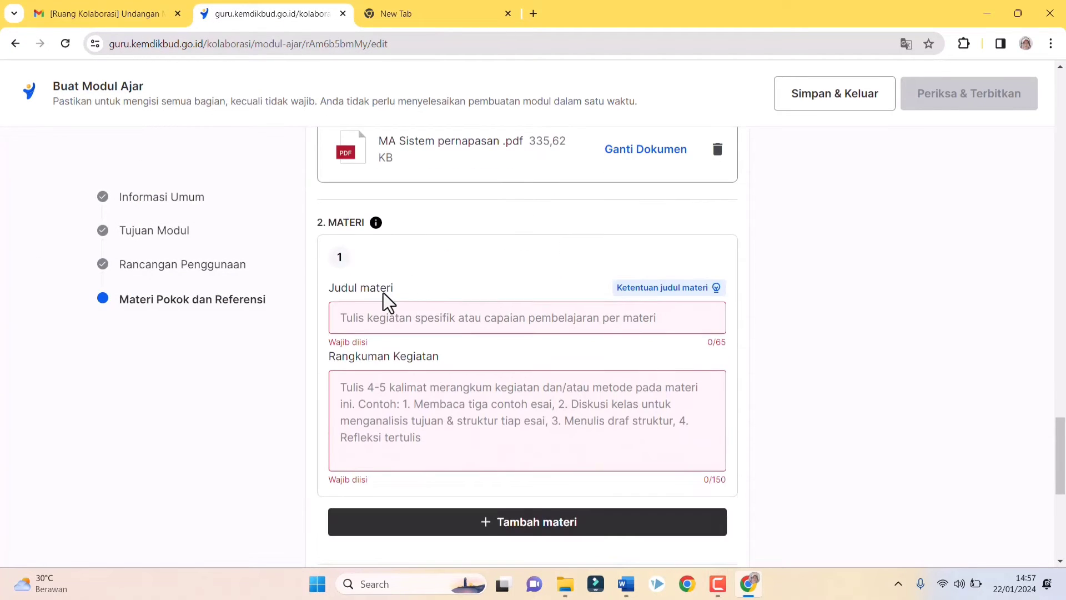
left_click(361, 318)
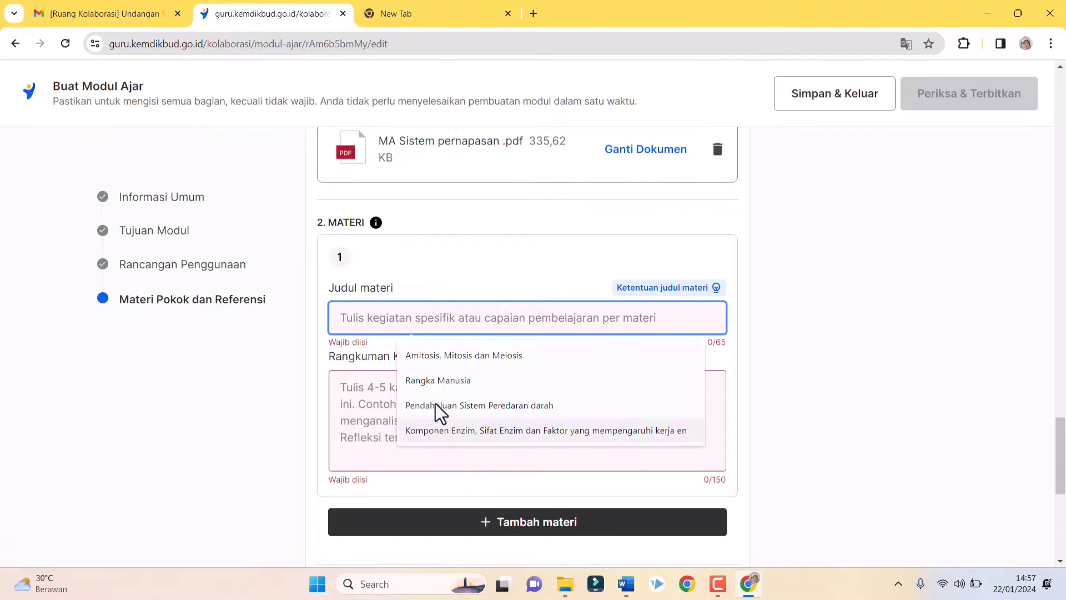
left_click(626, 583)
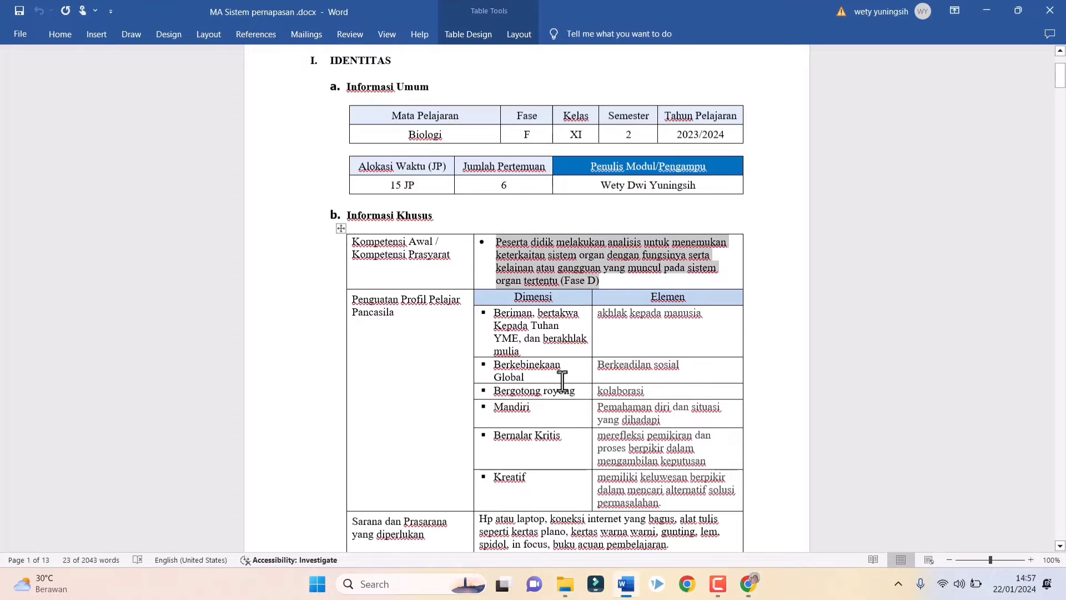
scroll(563, 381, "down", 15)
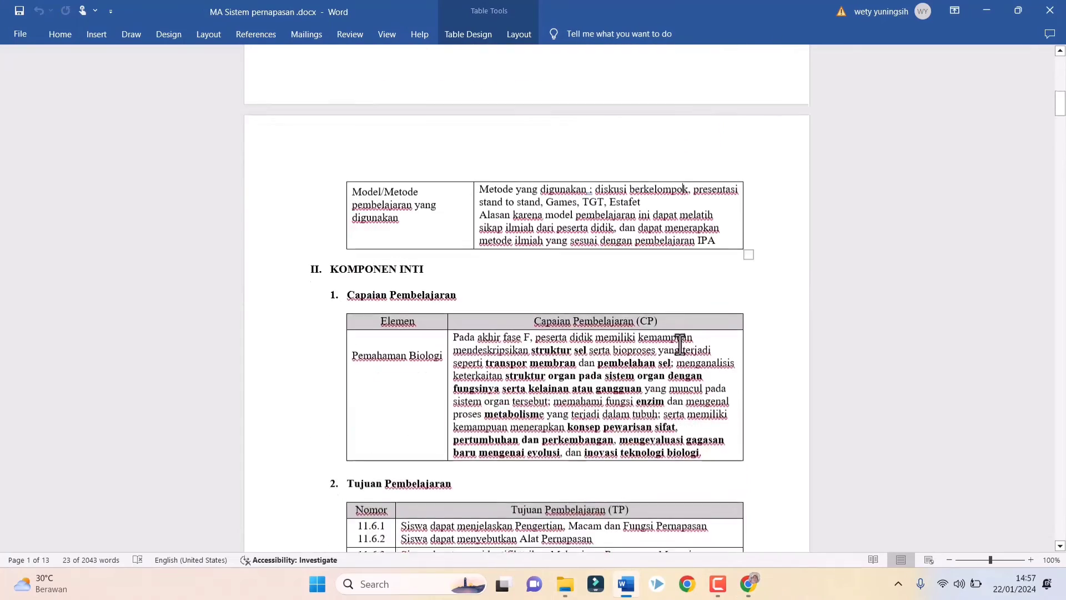
scroll(680, 344, "down", 15)
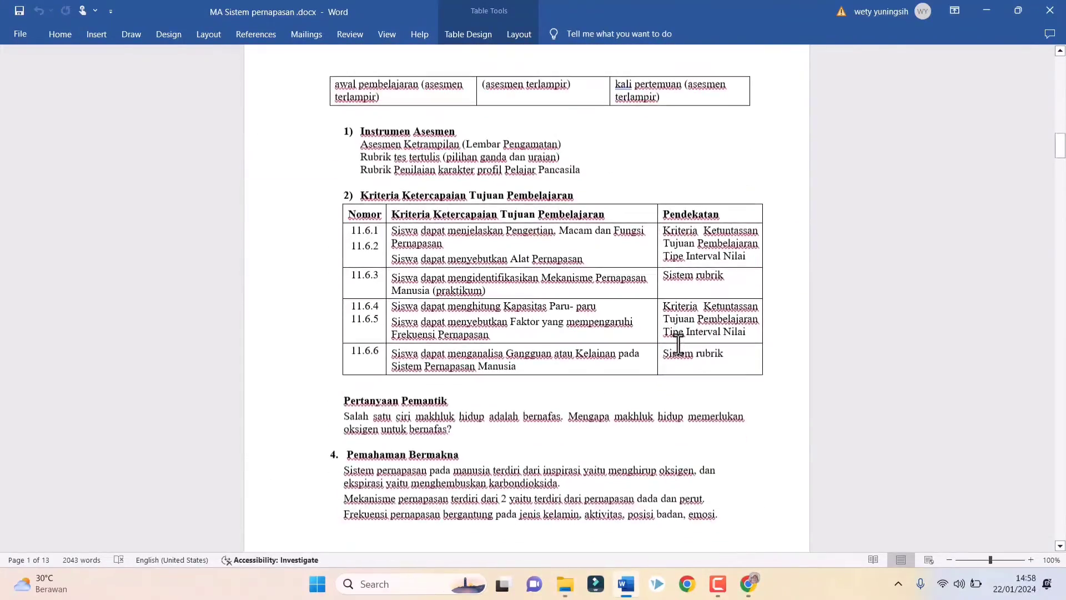
scroll(679, 344, "down", 15)
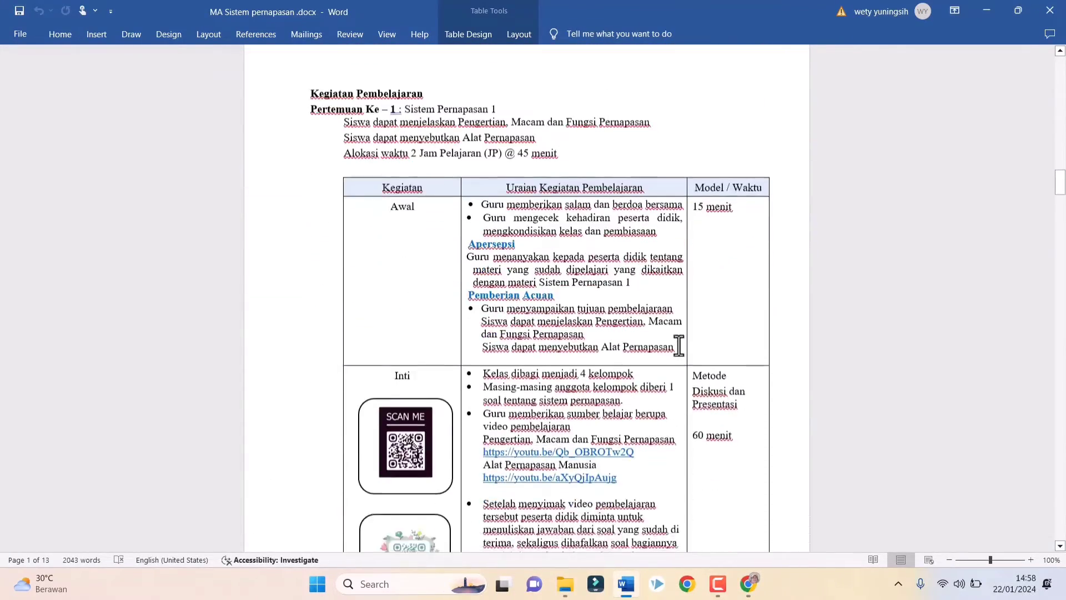
scroll(679, 344, "up", 1)
left_click_drag(404, 142, 496, 143)
right_click(484, 143)
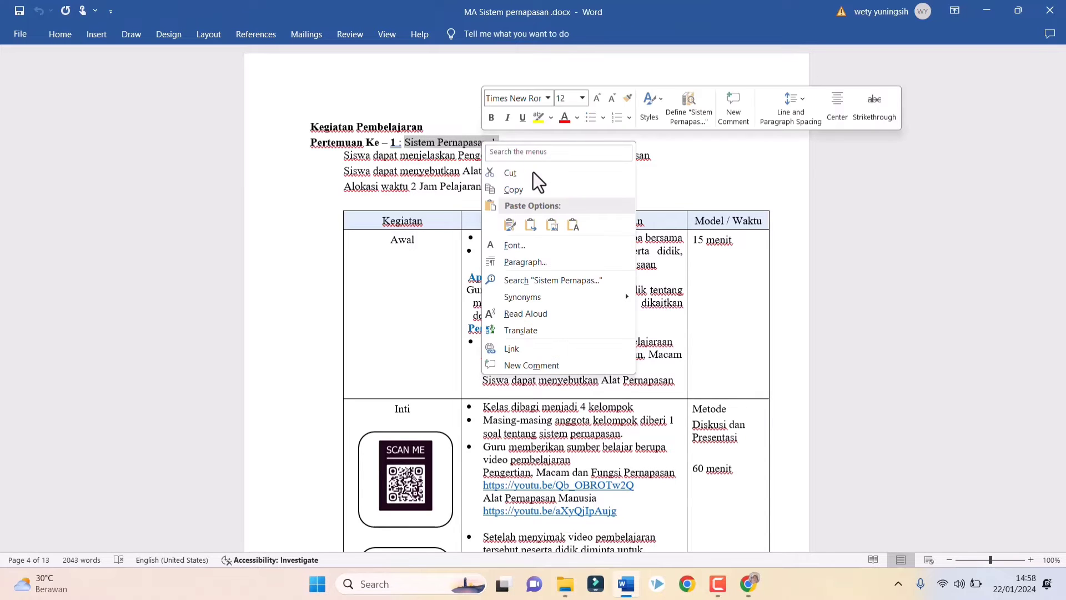
left_click(537, 189)
left_click(748, 582)
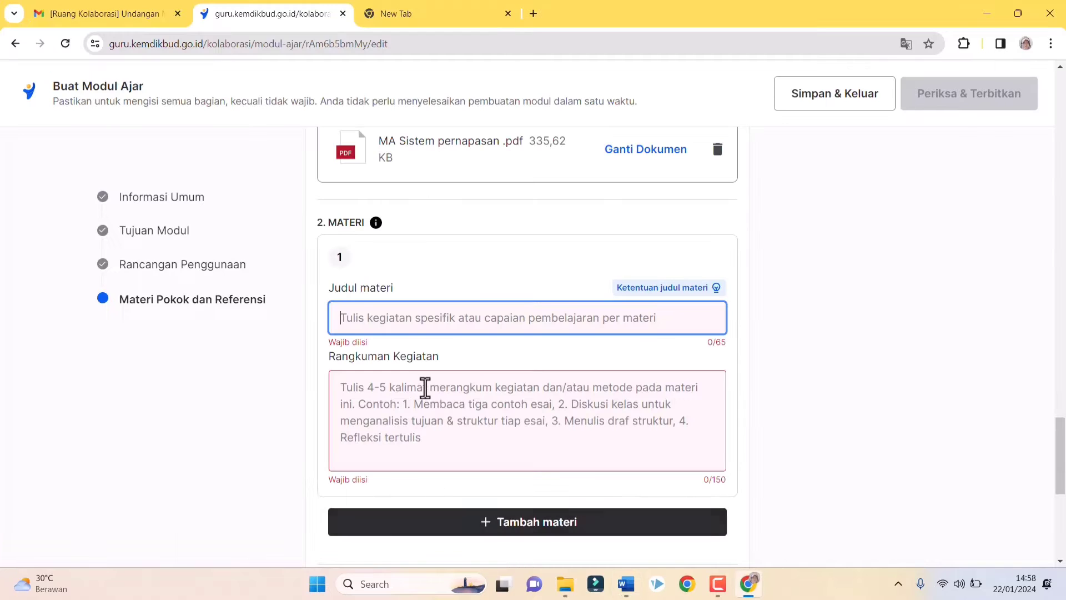
key("ctrl+v")
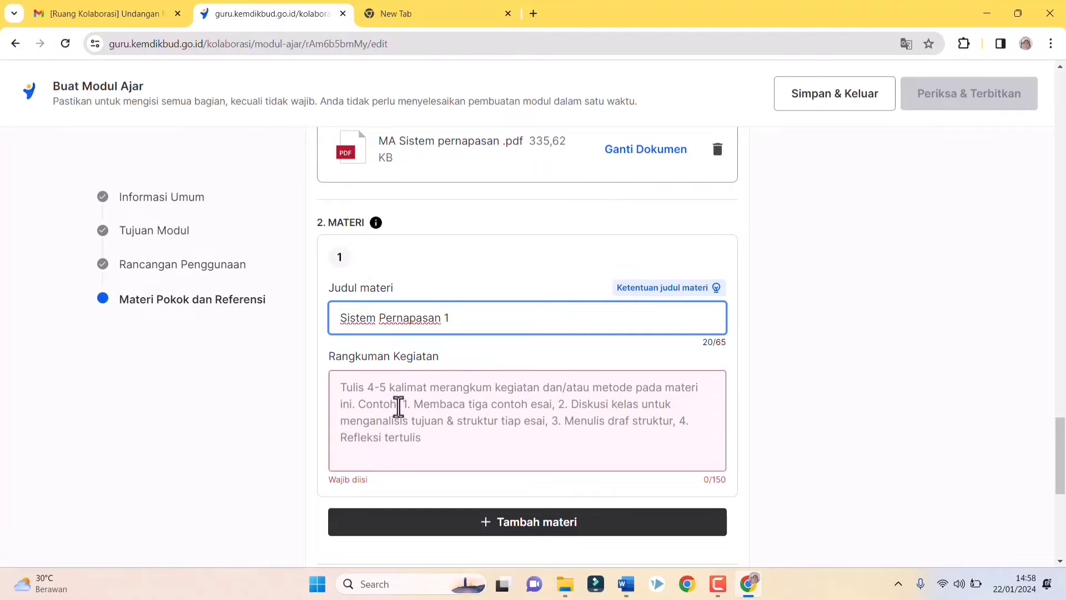
Copy the first three core-activity points of meeting 1 from the Word document and paste them into "Rangkuman Kegiatan" in Chrome.
left_click(400, 399)
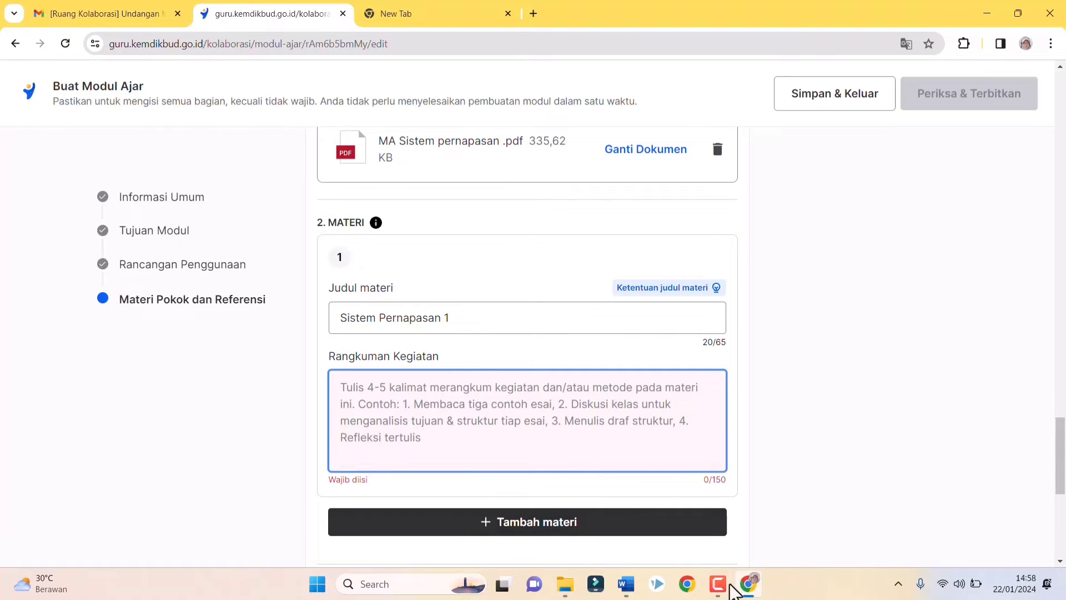
mouse_move(627, 585)
left_click(626, 551)
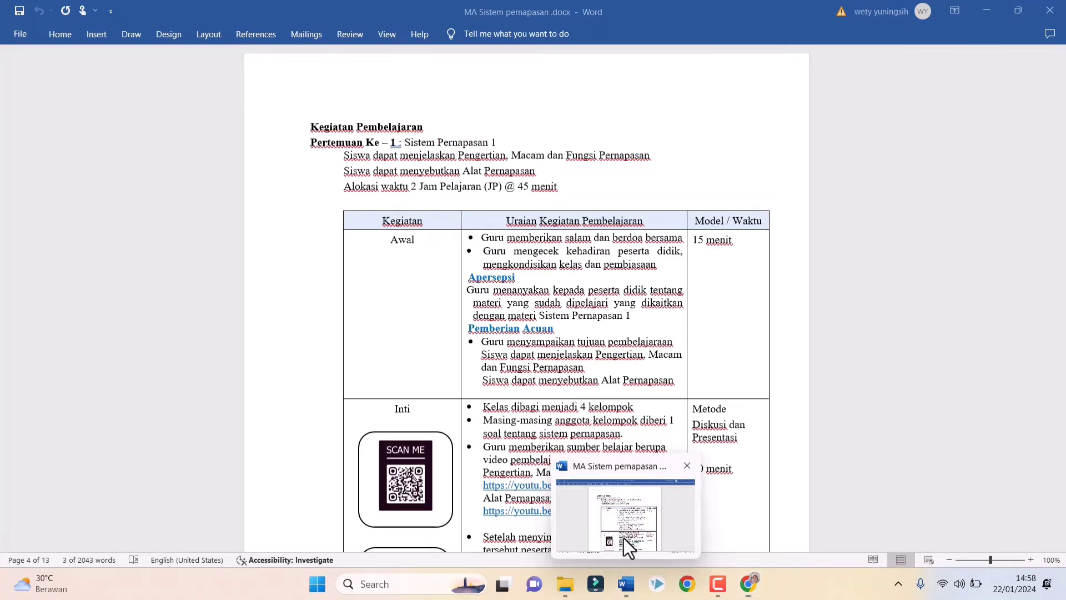
scroll(517, 333, "down", 2)
scroll(516, 336, "down", 2)
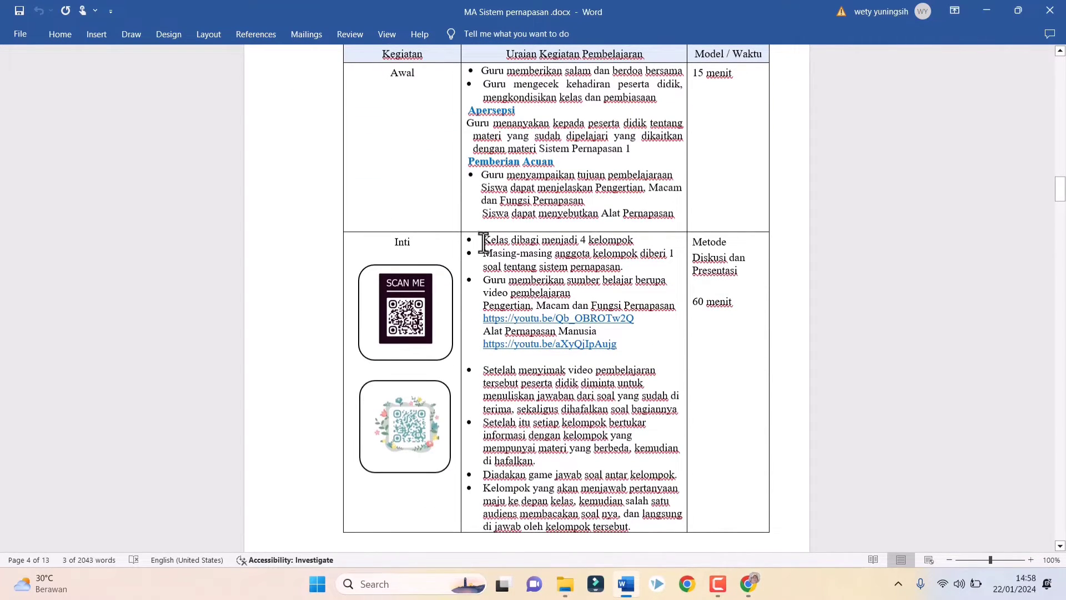
left_click_drag(481, 238, 613, 288)
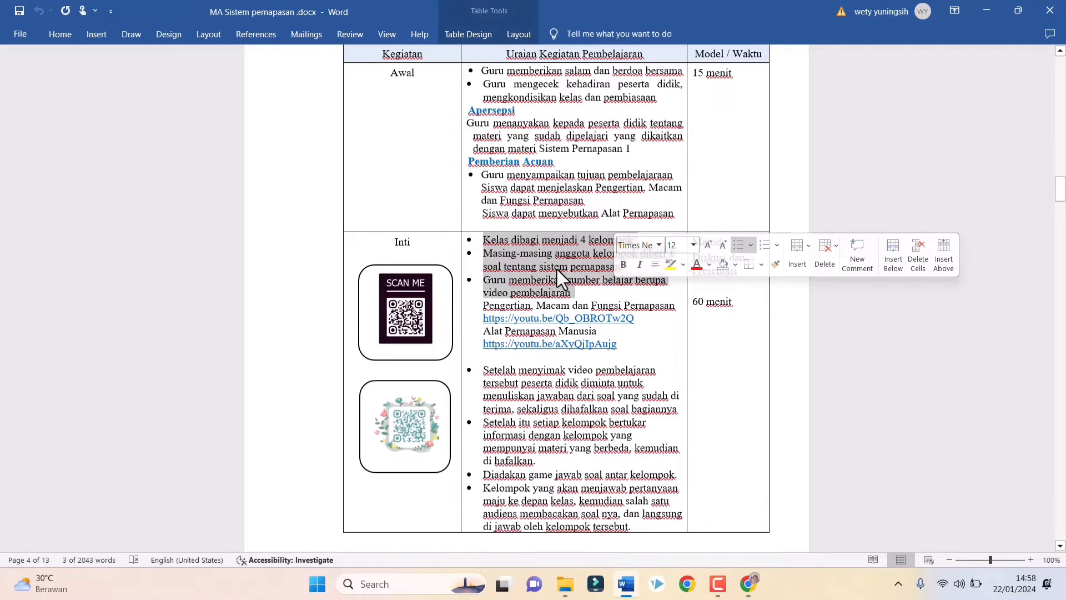
right_click(555, 268)
key("Escape")
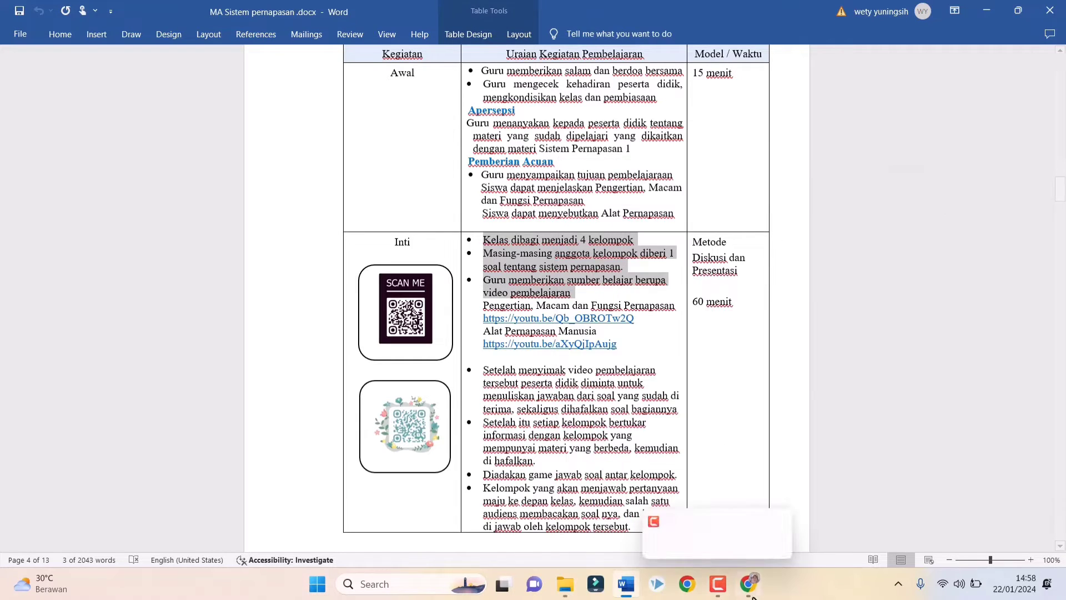
left_click(722, 553)
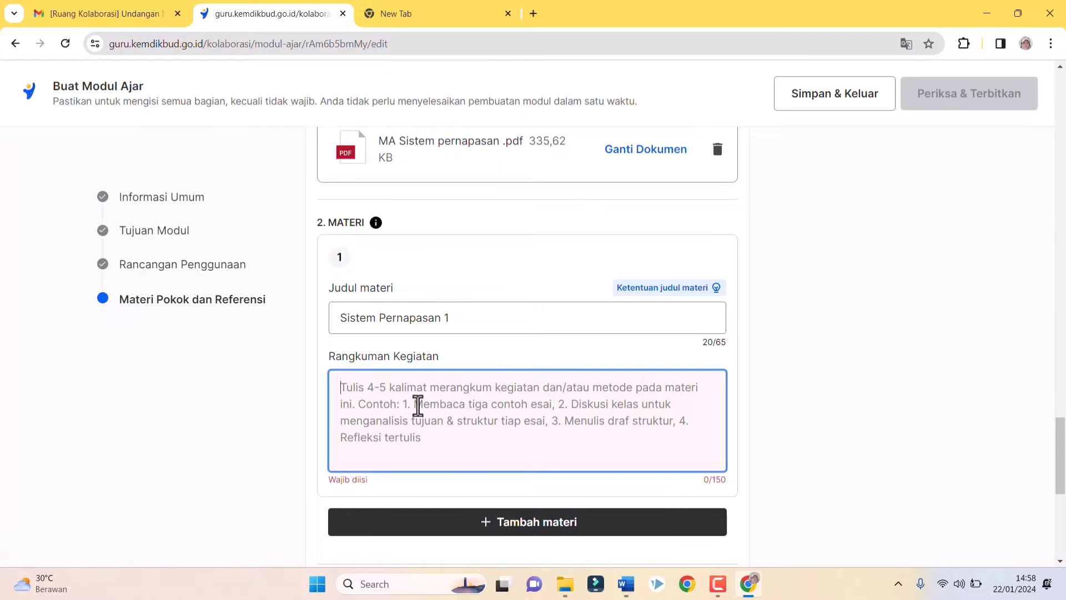
key("ctrl+v")
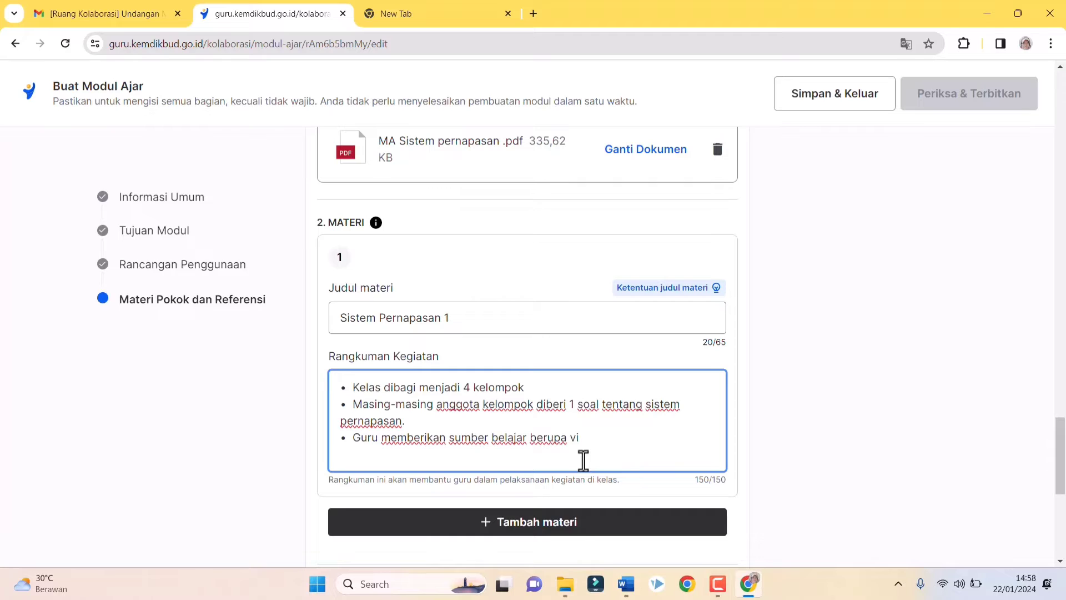
Delete all the pasted activity text from "Rangkuman Kegiatan".
key("BackSpace")
key("BackSpace")
key("BackSpace")
key("BackSpace")
key("BackSpace")
key("BackSpace")
key("BackSpace")
key("BackSpace")
key("BackSpace")
key("BackSpace")
key("BackSpace")
key("BackSpace")
key("BackSpace")
key("BackSpace")
key("BackSpace")
key("BackSpace")
key("BackSpace")
key("BackSpace")
key("BackSpace")
key("BackSpace")
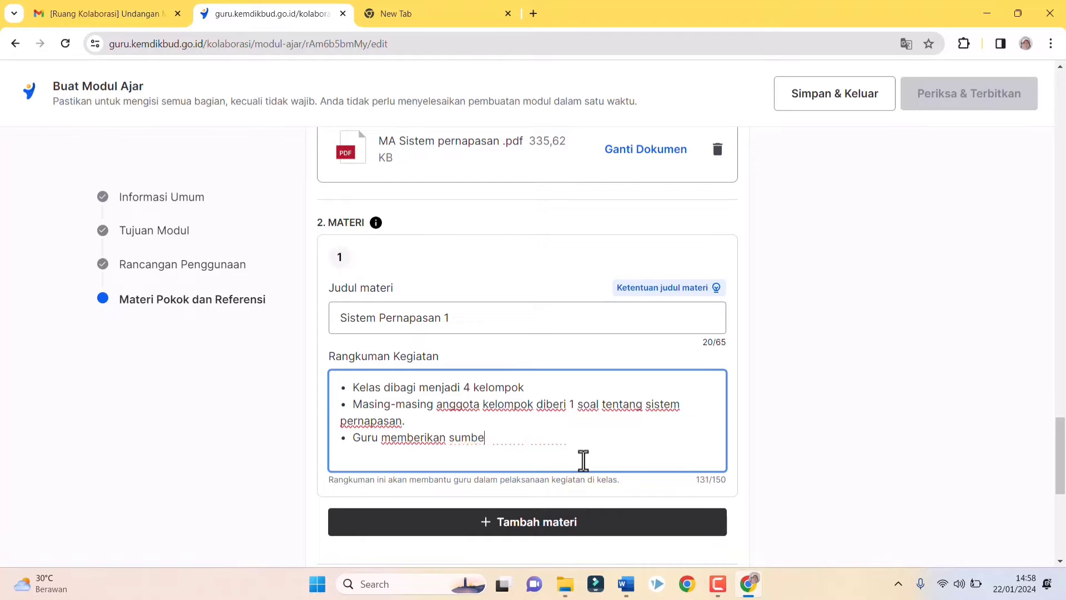
key("BackSpace")
key("BackSpace")
key("BackSpace")
key("BackSpace")
key("BackSpace")
key("BackSpace")
key("BackSpace")
key("BackSpace")
key("BackSpace")
key("BackSpace")
key("BackSpace")
key("BackSpace")
key("BackSpace")
key("BackSpace")
key("BackSpace")
key("BackSpace")
key("BackSpace")
key("BackSpace")
key("BackSpace")
key("BackSpace")
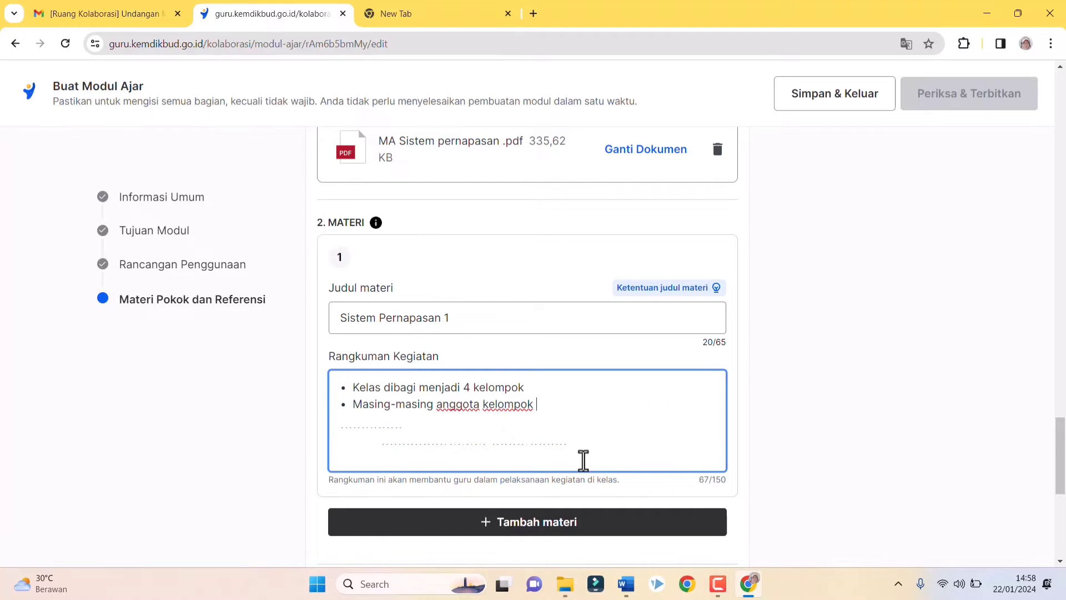
key("BackSpace")
key("BackSpace")
key("BackSpace")
key("BackSpace")
key("BackSpace")
key("BackSpace")
key("BackSpace")
key("BackSpace")
key("BackSpace")
key("BackSpace")
key("BackSpace")
key("BackSpace")
key("BackSpace")
key("BackSpace")
key("BackSpace")
key("BackSpace")
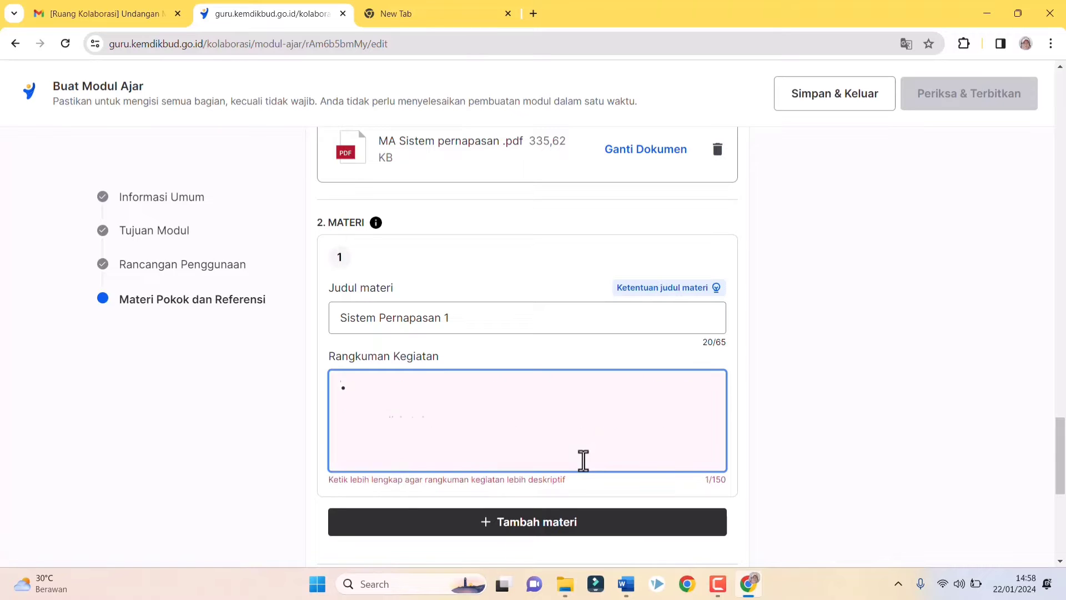
Begin the first "Rangkuman Kegiatan" with the text "Pembelajaran dengan metode".
type("Pembela")
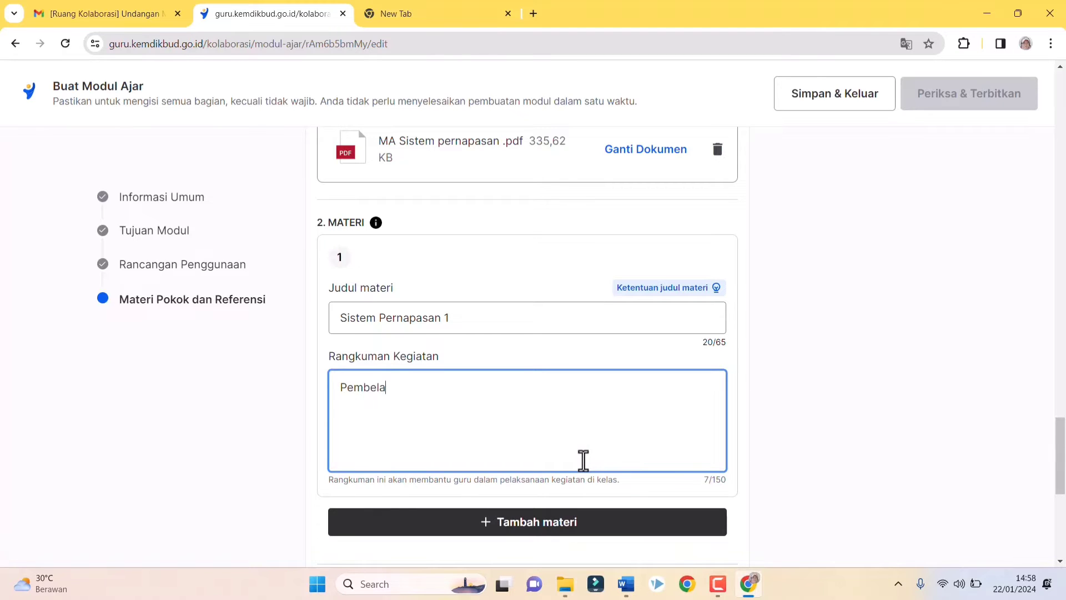
type("jaran dengan metode")
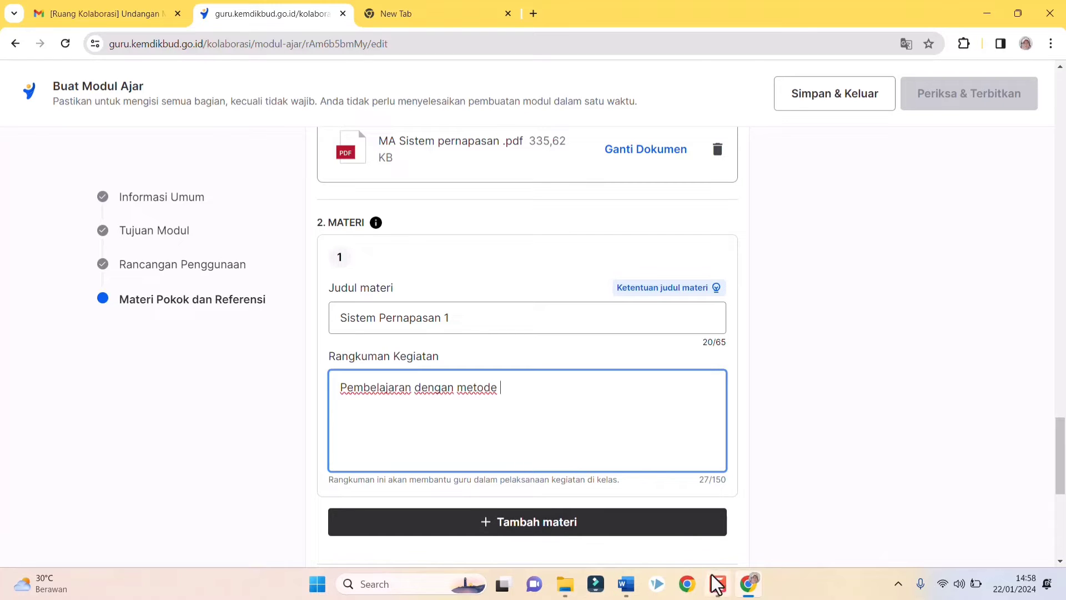
Examine the first meeting's teaching method and core activities in the Word document.
left_click(626, 584)
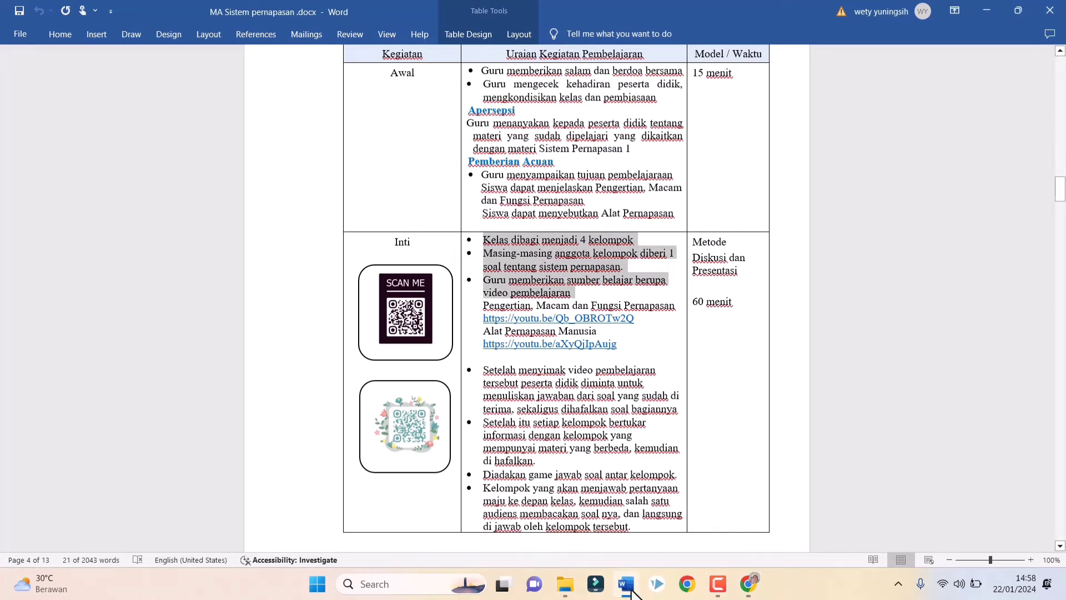
left_click(669, 360)
scroll(669, 366, "down", 2)
scroll(669, 366, "down", 3)
scroll(669, 366, "up", 6)
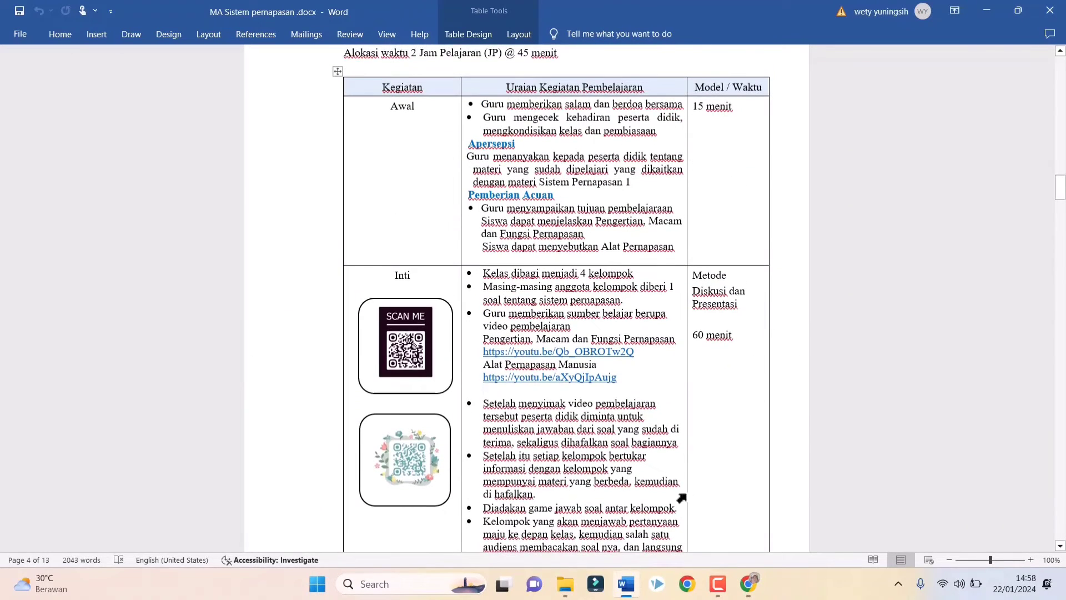
scroll(681, 498, "down", 3)
scroll(648, 478, "down", 1)
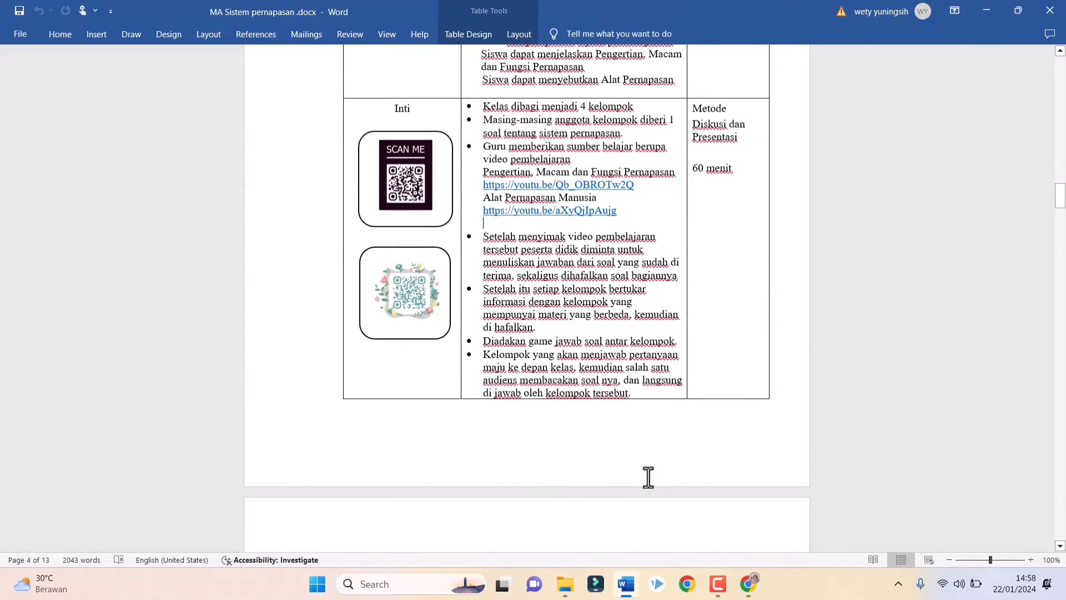
scroll(648, 477, "down", 5)
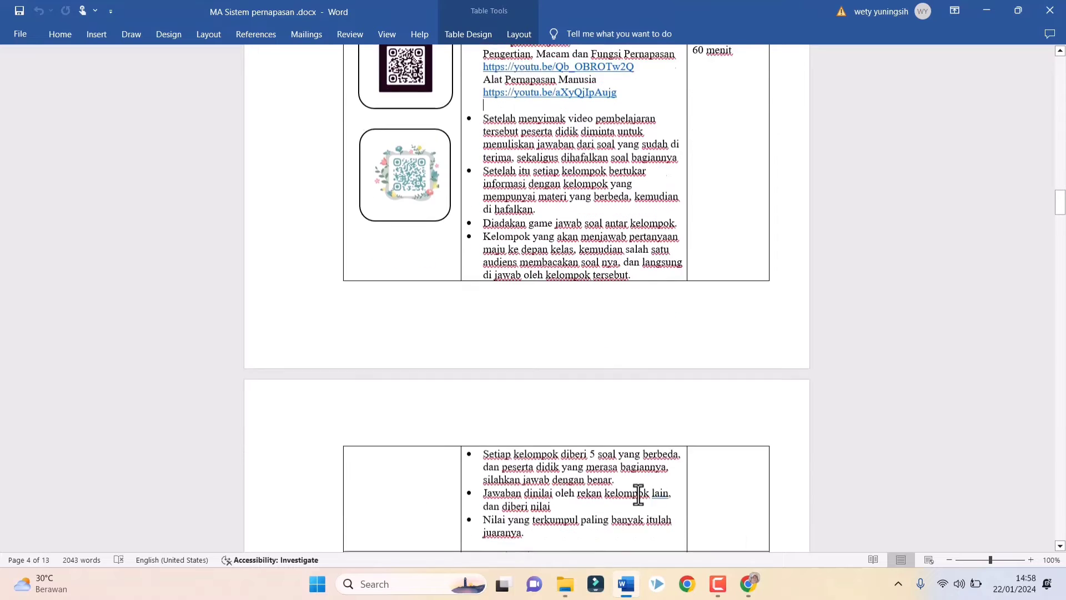
Switch to Chrome and complete the first "Rangkuman Kegiatan" with "diskusi dan presentasi serta terdapat gam jawab soal".
left_click(748, 583)
left_click(558, 385)
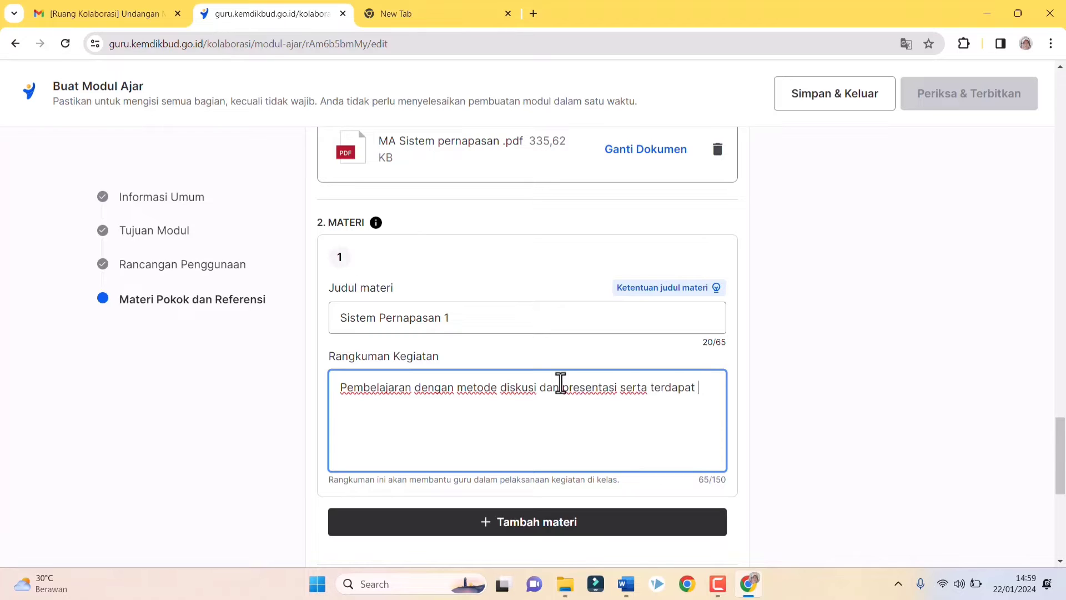
type("gam jawab soal")
Add a second material entry below "Sistem Pernapasan 1".
scroll(572, 422, "down", 3)
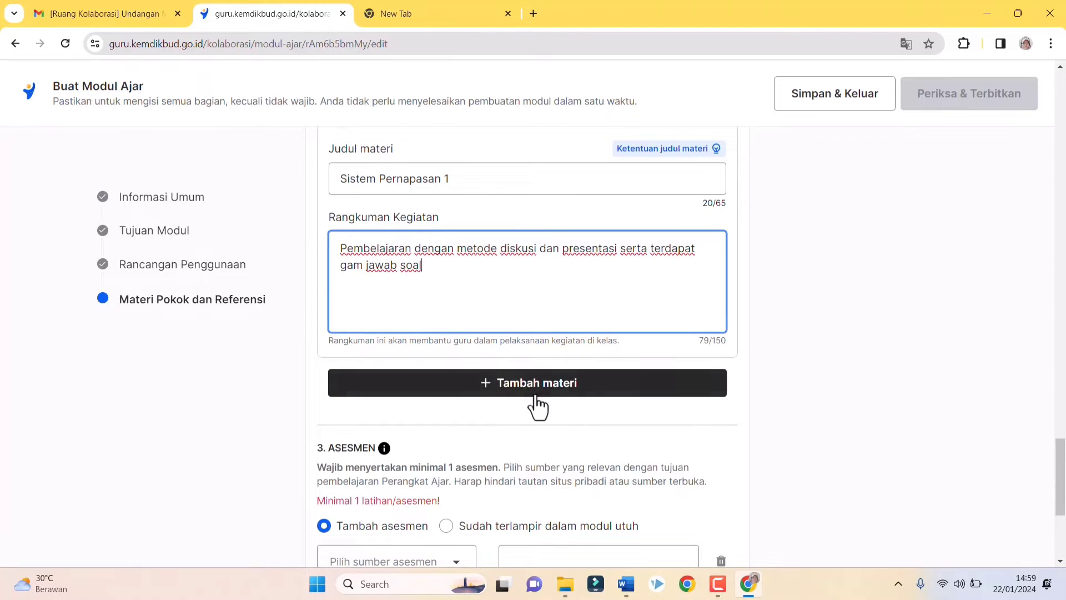
scroll(541, 422, "down", 5)
scroll(540, 439, "up", 5)
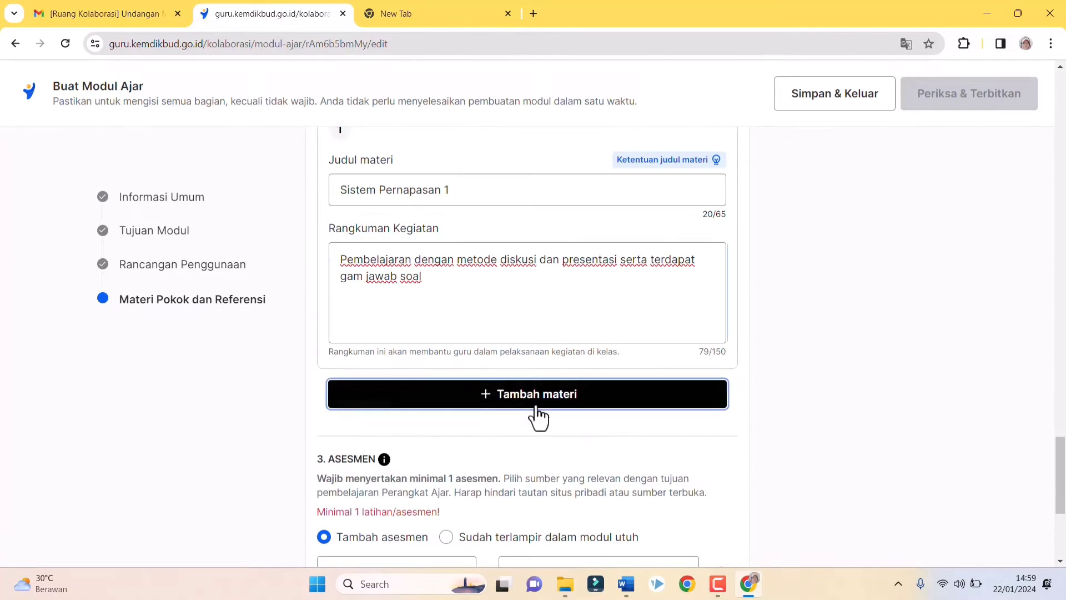
left_click(534, 405)
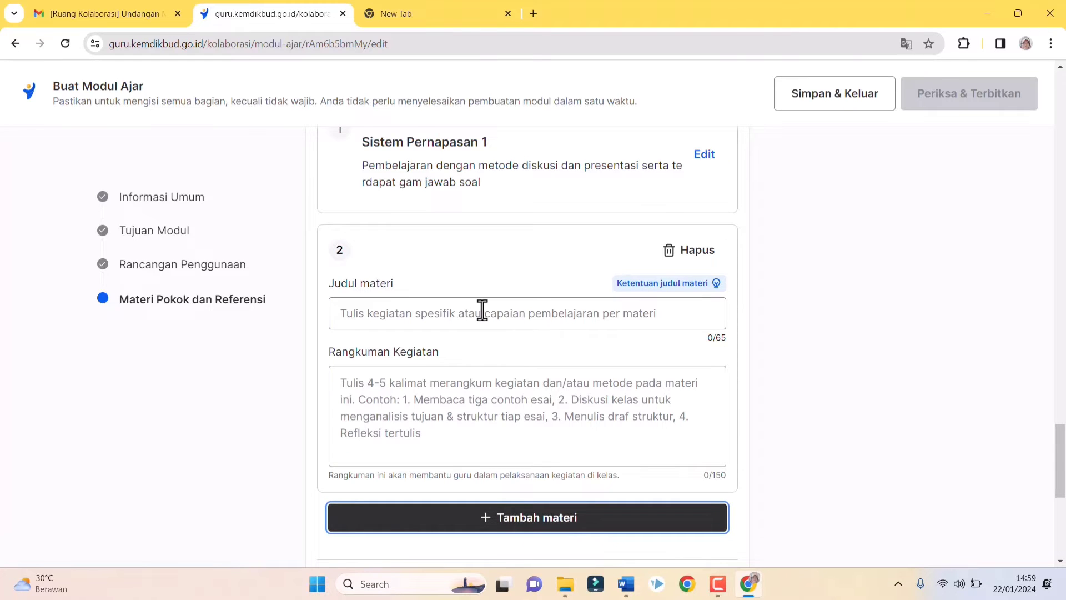
scroll(483, 310, "up", 2)
scroll(483, 310, "down", 2)
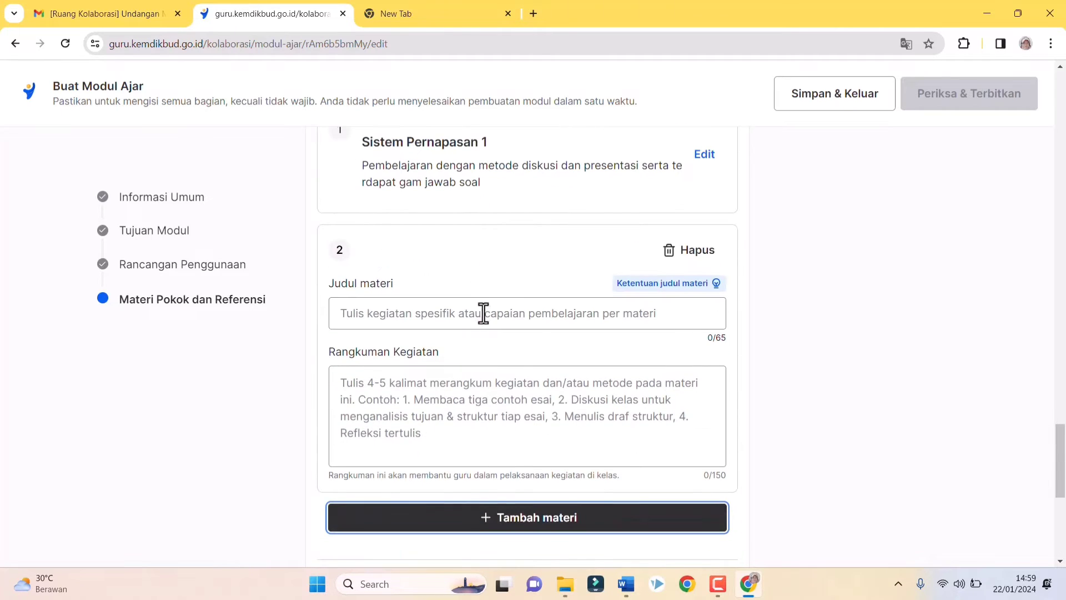
Copy the second meeting's title "Praktikum Pembuatan Alat Peraga sederhana Mekanisme Pernapasan" from Word and paste it as the second "Judul materi" in Chrome.
left_click(434, 312)
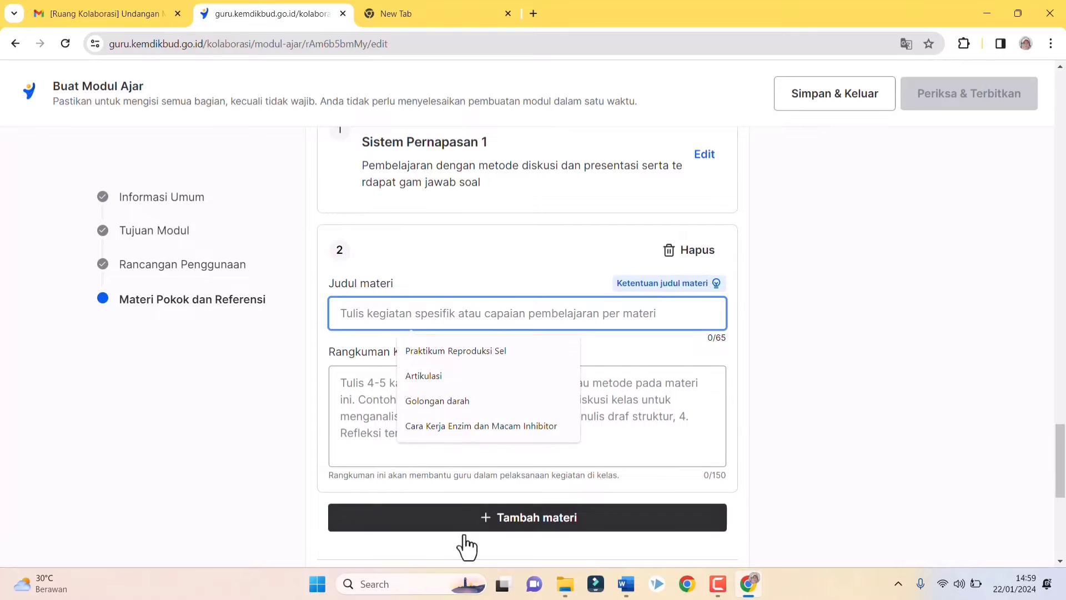
left_click(625, 586)
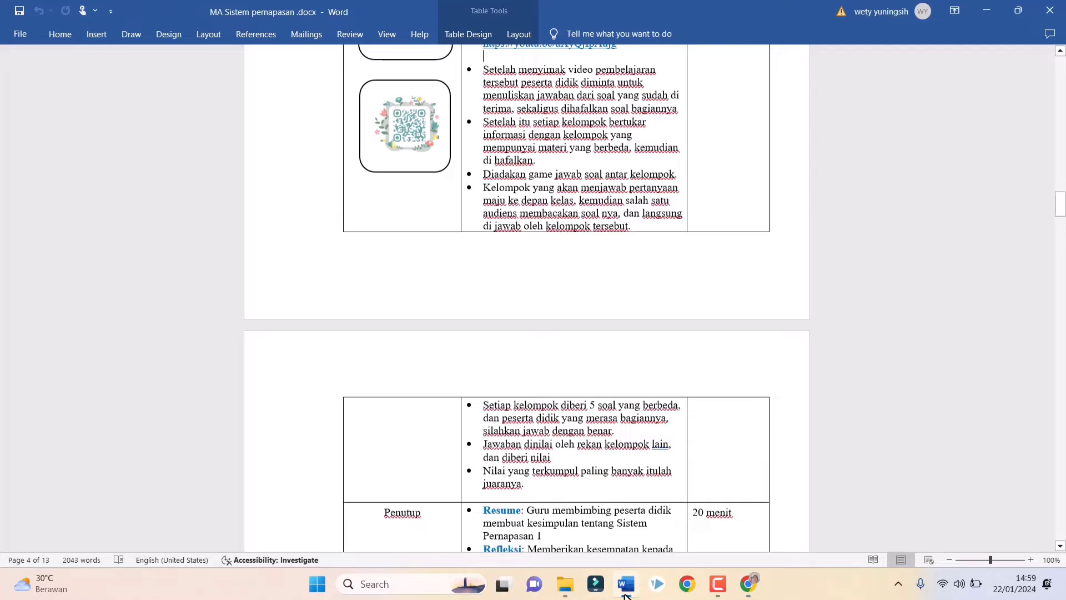
scroll(577, 303, "down", 15)
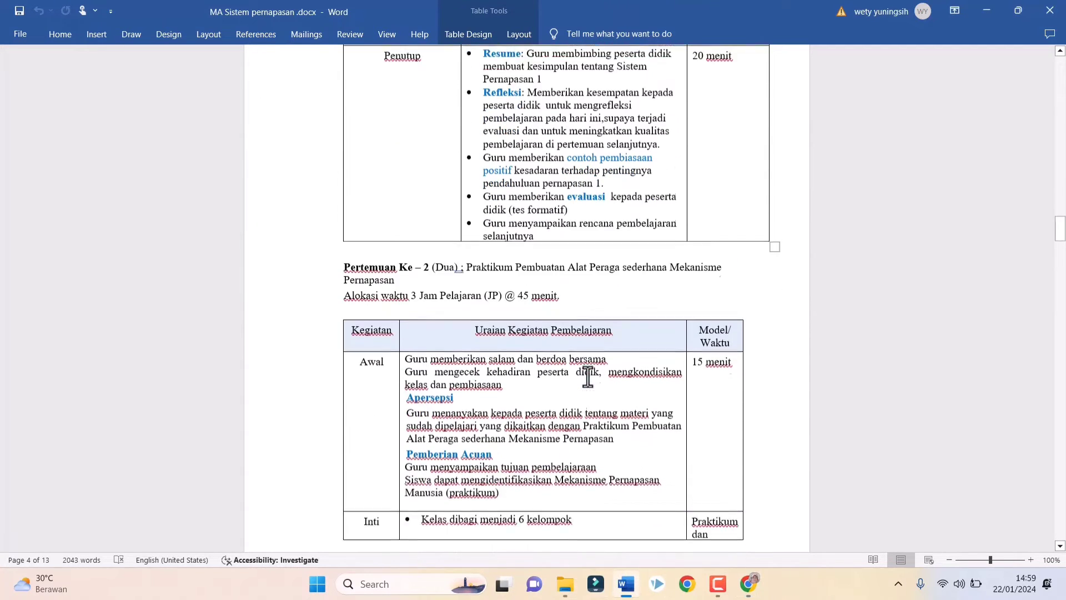
left_click_drag(467, 222, 507, 234)
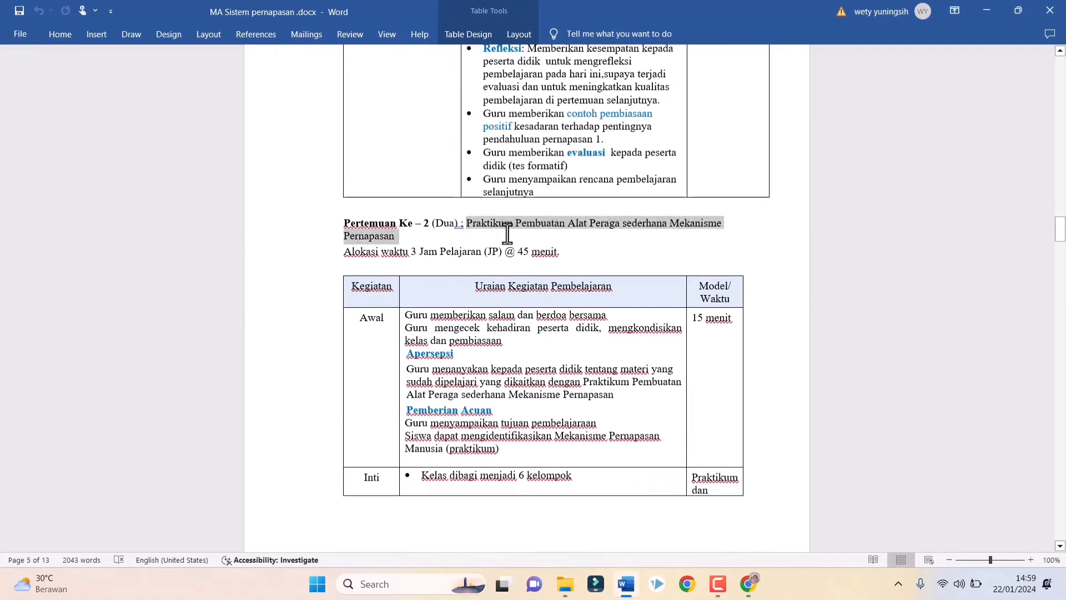
right_click(522, 224)
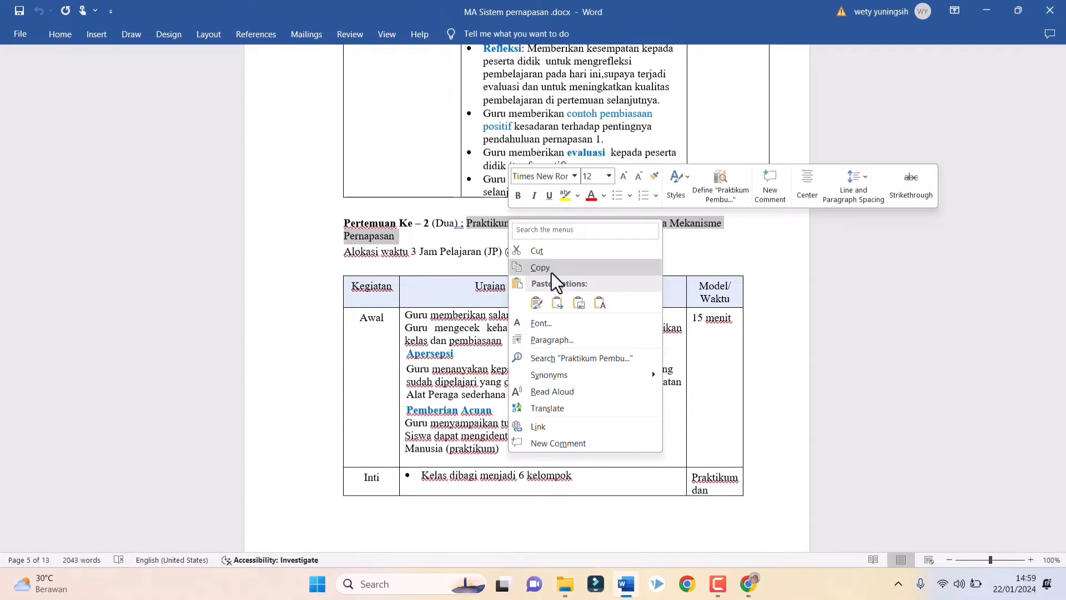
left_click(551, 272)
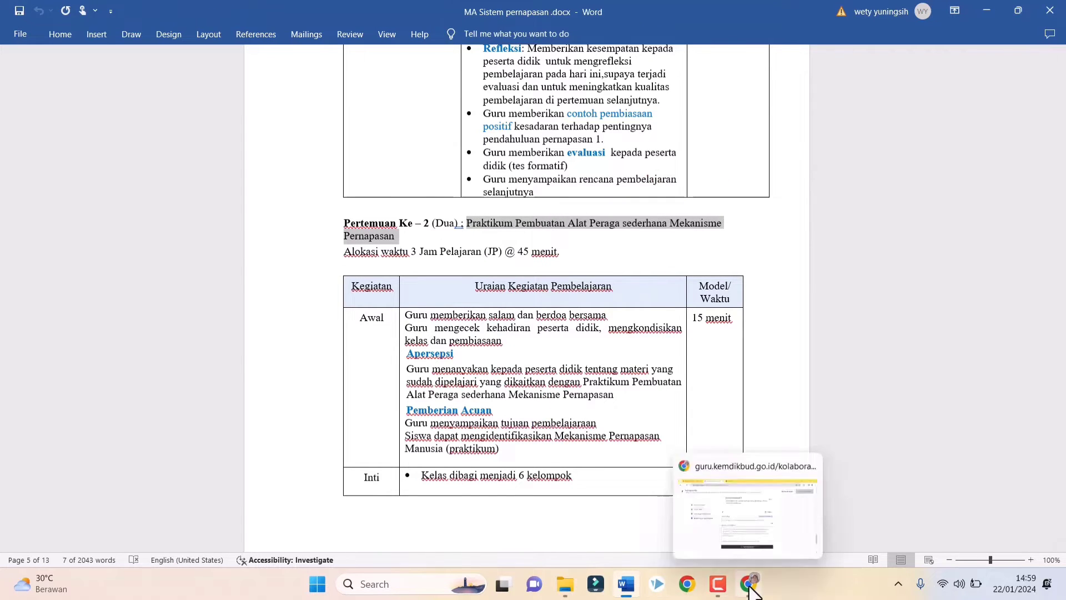
left_click(748, 583)
key("ctrl+v")
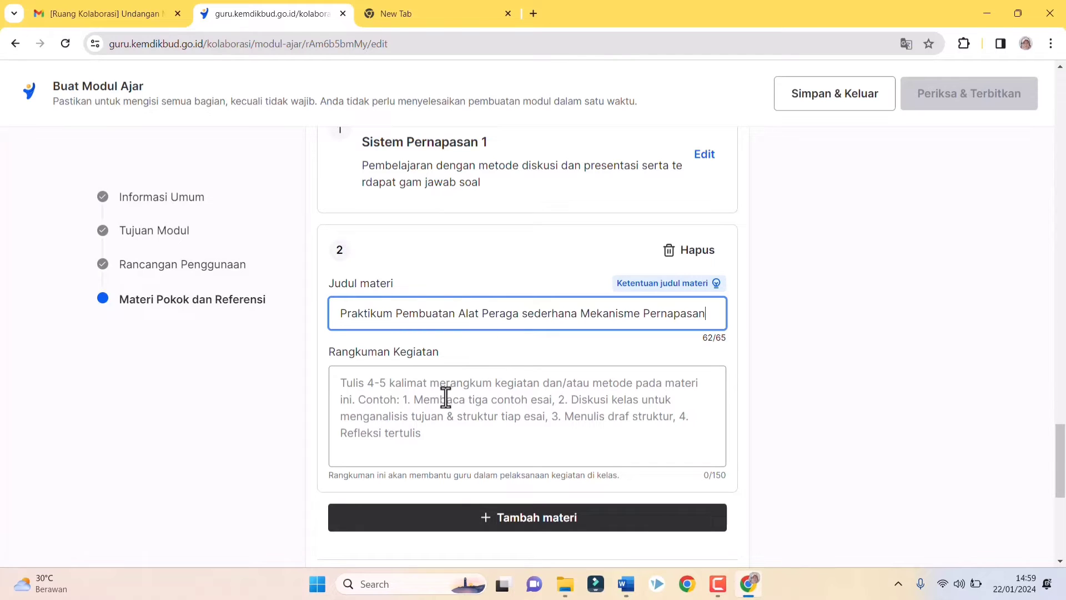
Enter "Metode praktikum membuat alat sederhana untuk memahami mekanisme pernapasan" as the second "Rangkuman Kegiatan" and add a third material entry.
left_click(429, 390)
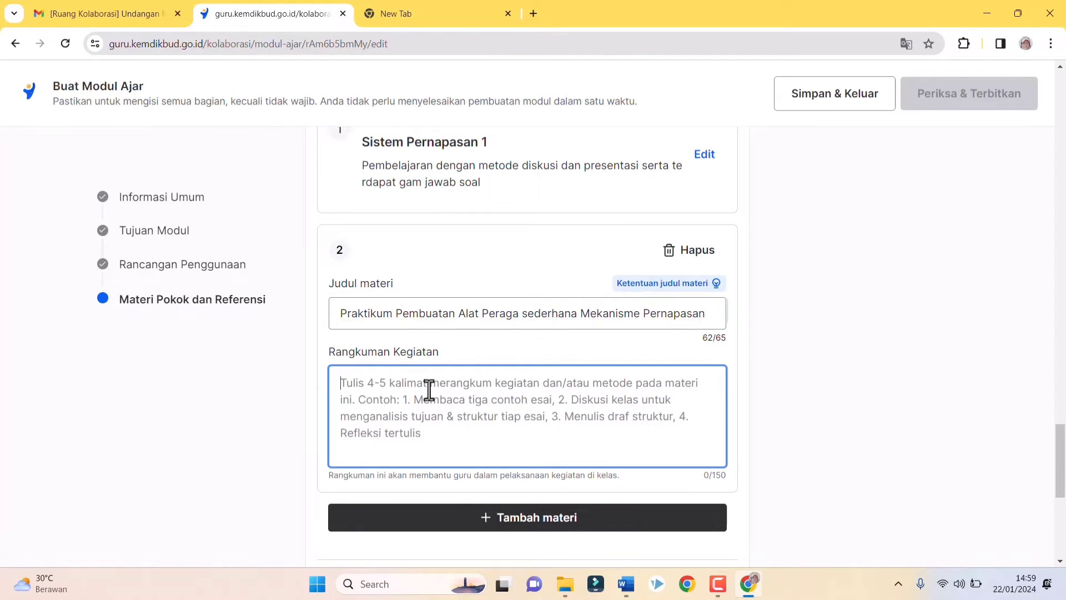
type("Metode ")
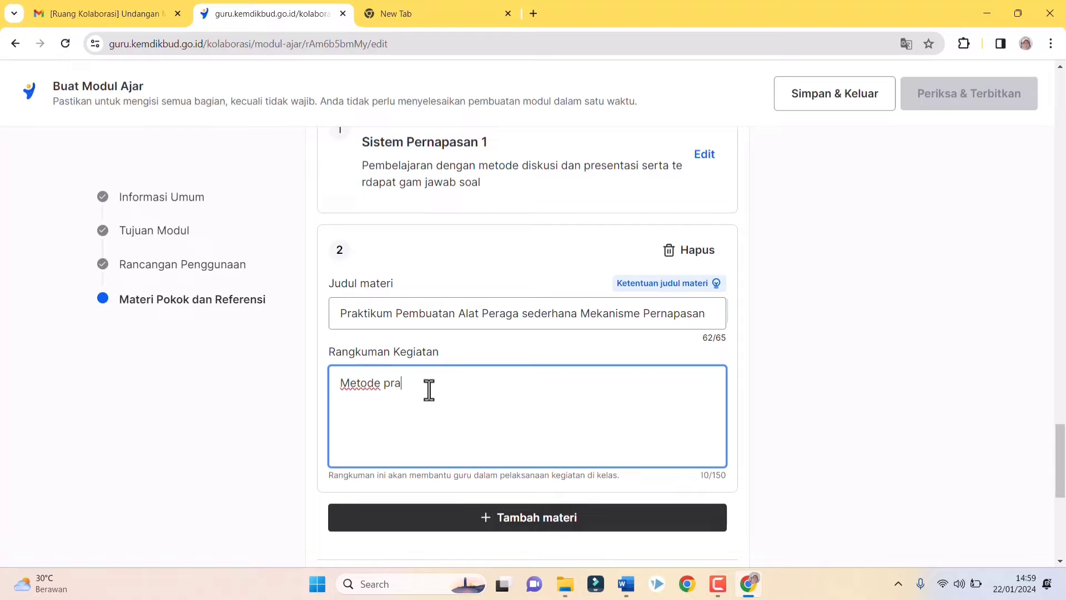
type("praktikum membuat alat sederhana untuk memahami")
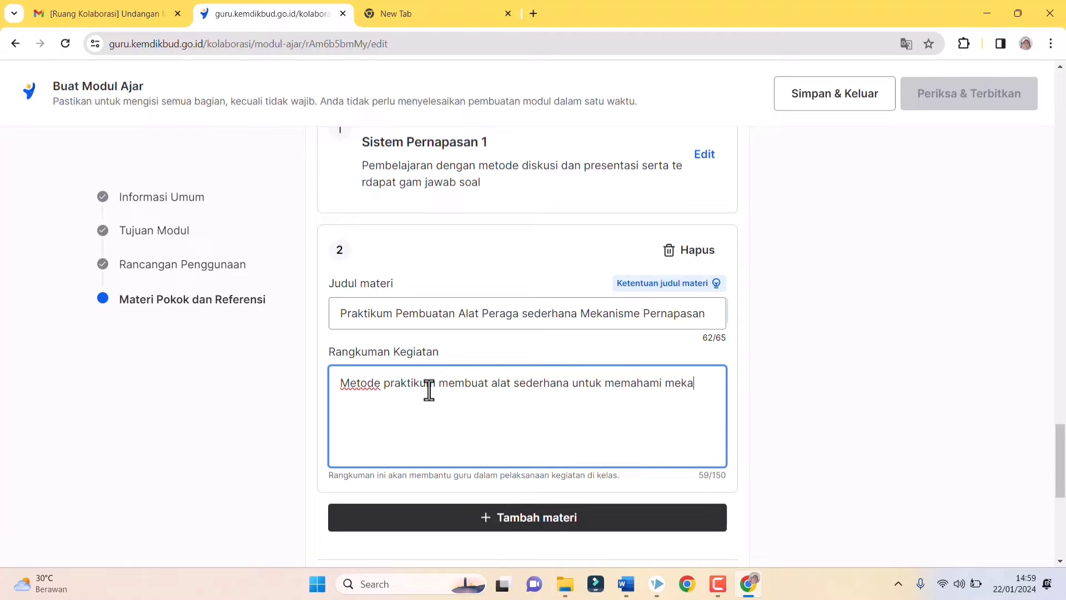
type("me pernapasan")
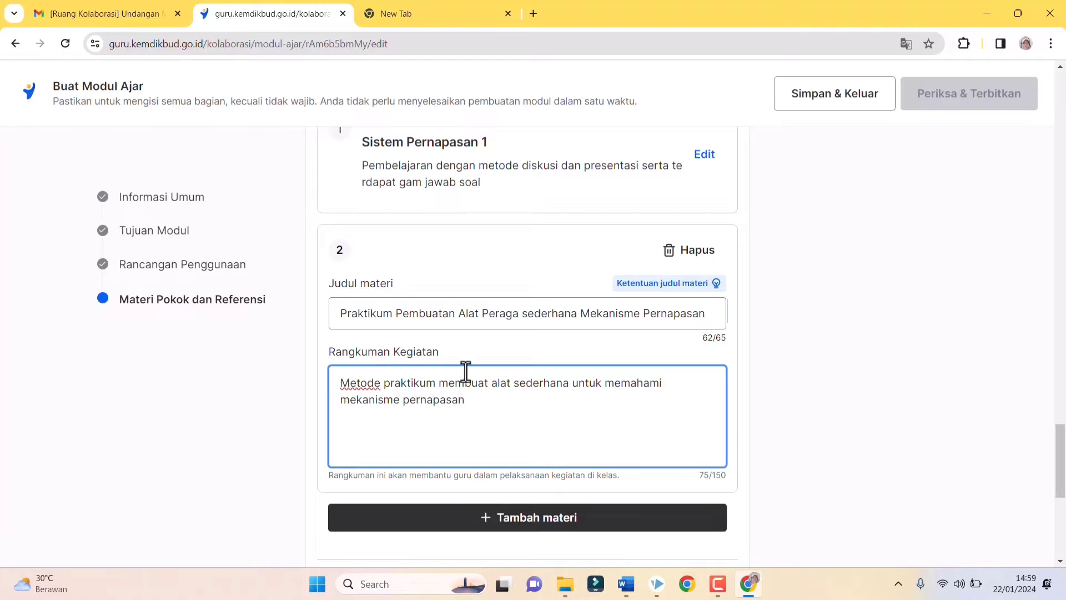
scroll(532, 381, "down", 3)
left_click(526, 311)
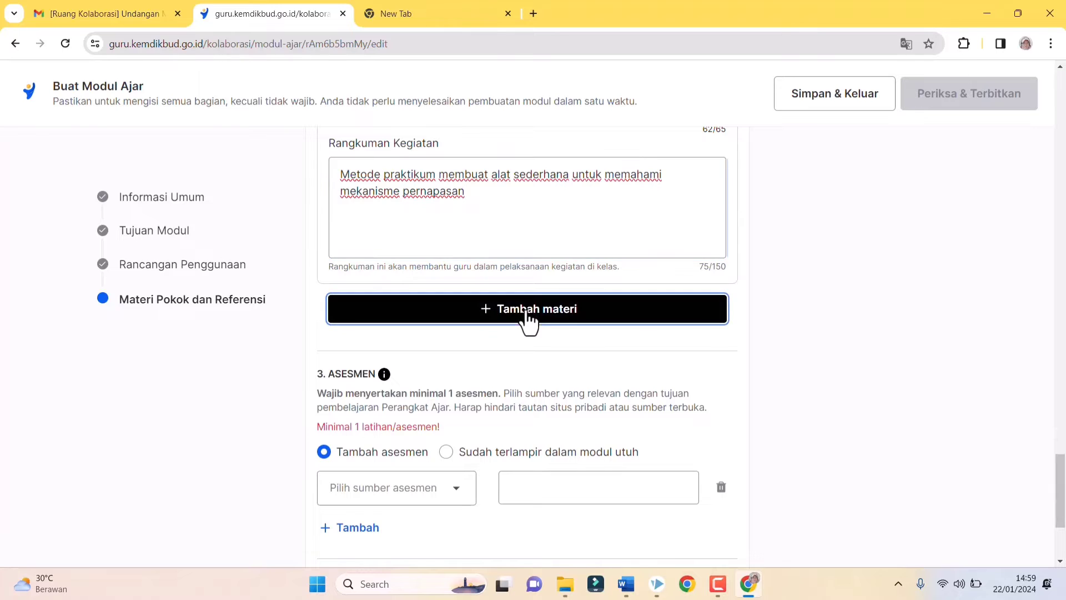
Switch to the Word document and copy the third meeting's title "Sistem Pernapasan 2".
left_click(627, 584)
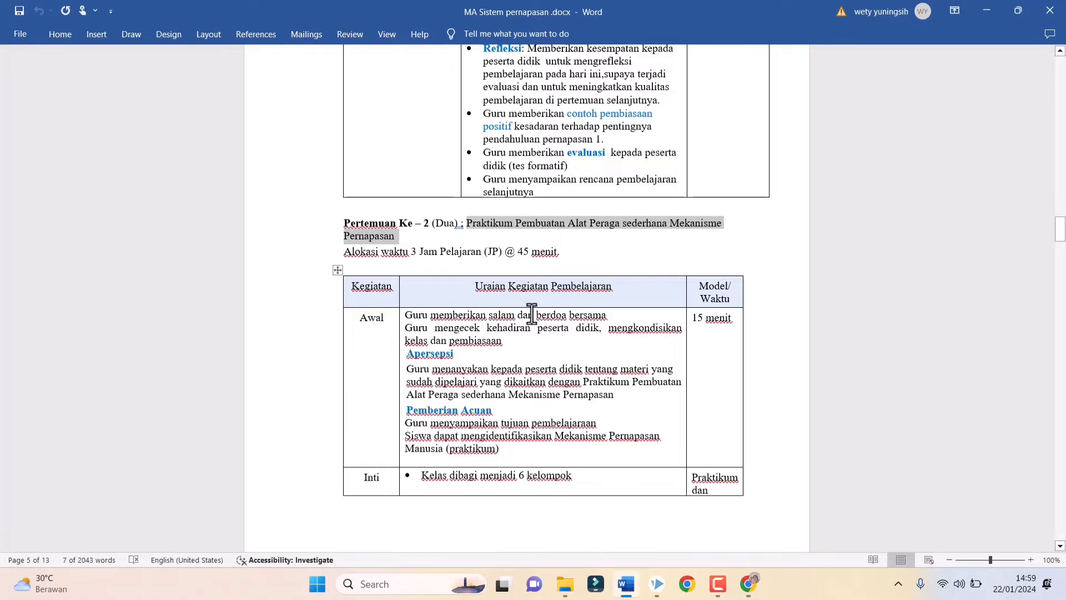
scroll(543, 262, "down", 3)
left_click(753, 341)
scroll(752, 342, "down", 10)
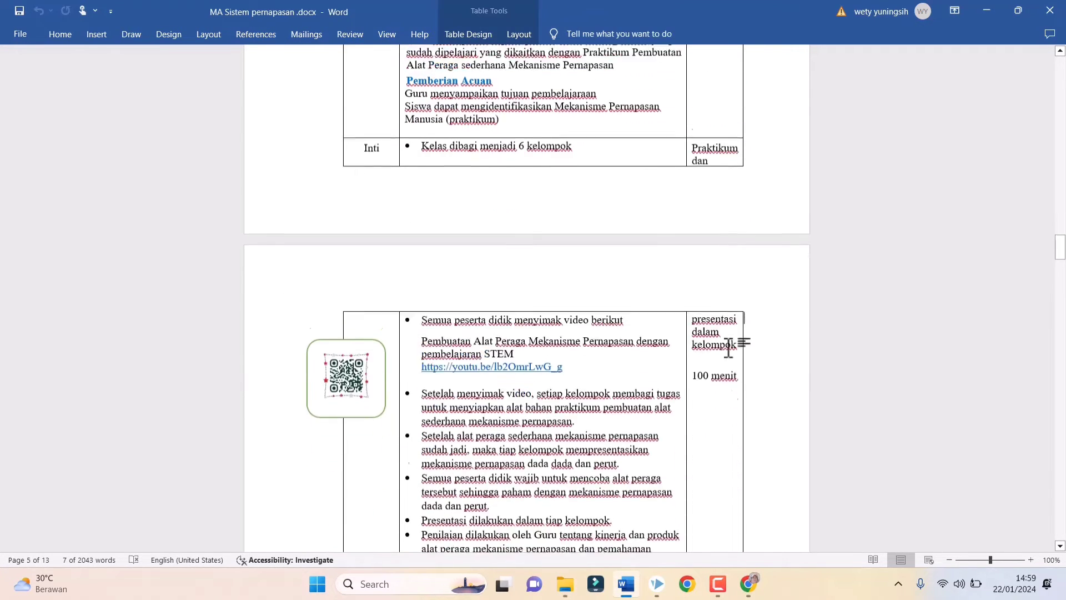
scroll(702, 361, "down", 3)
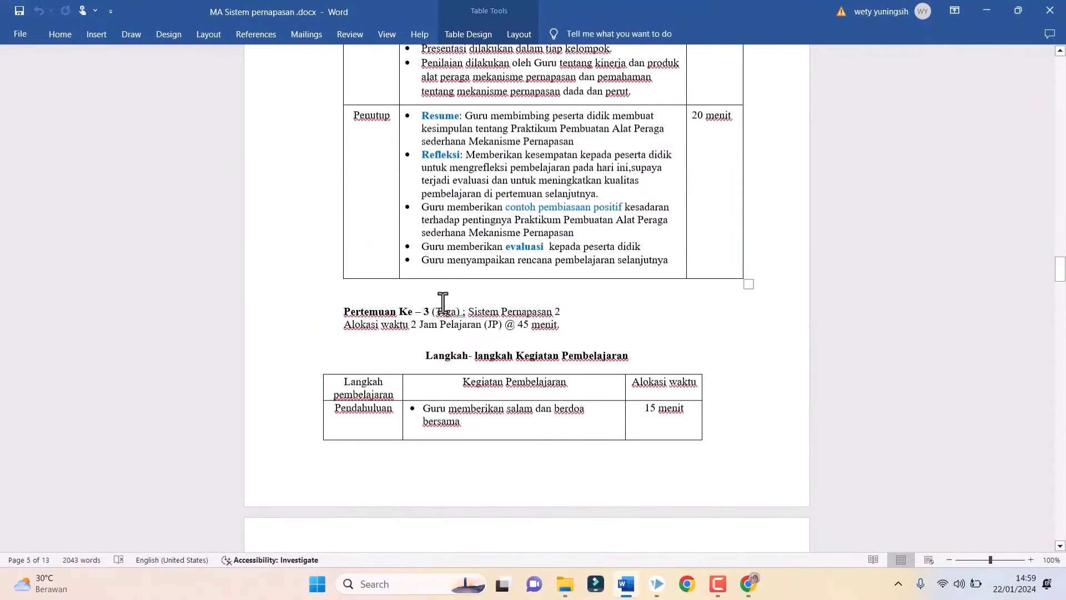
left_click_drag(468, 311, 562, 309)
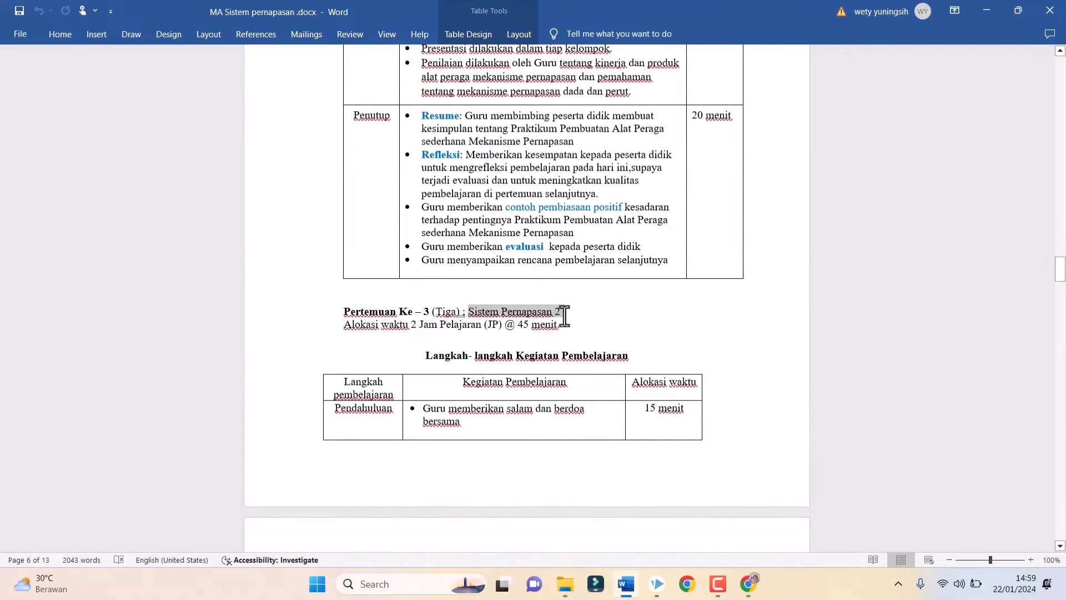
right_click(562, 310)
left_click(590, 356)
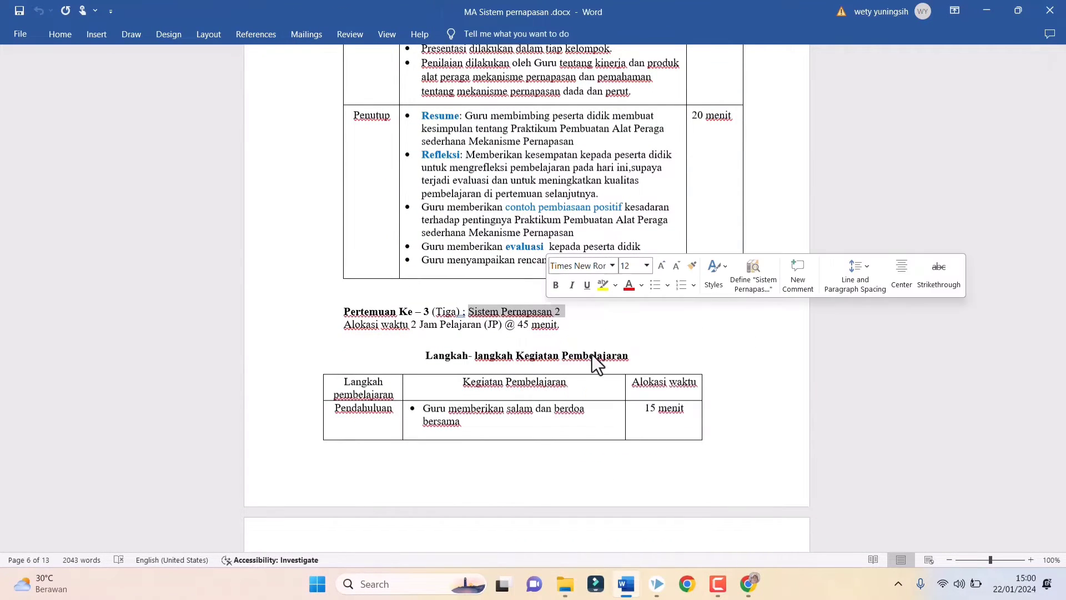
Review the third meeting's core activities in Word and paste the copied title "Sistem Pernapasan 2" as the third "Judul materi" in Chrome.
scroll(592, 356, "down", 6)
scroll(612, 358, "down", 3)
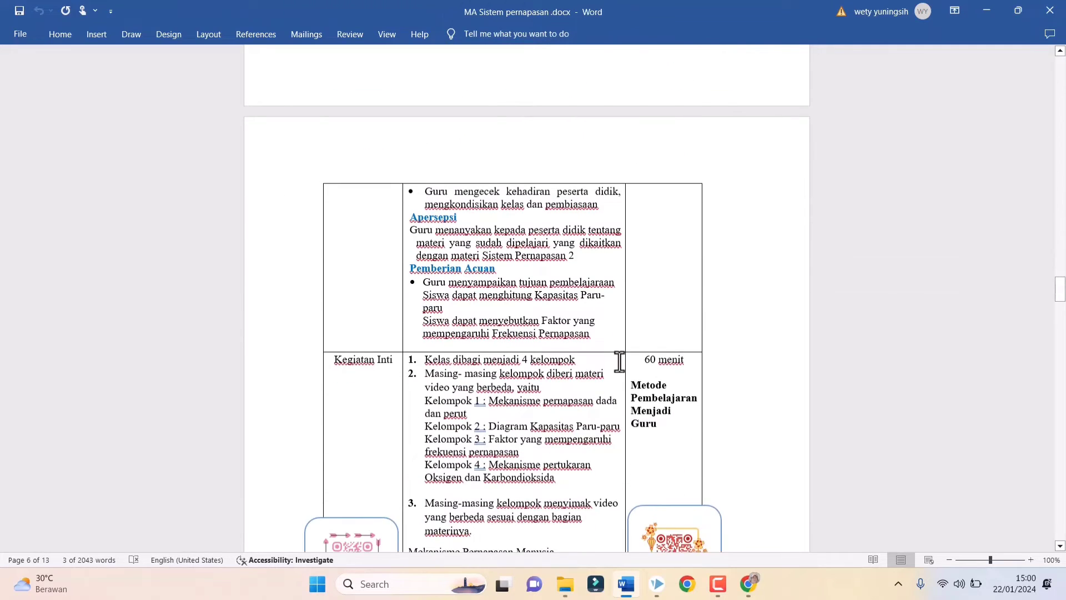
scroll(614, 362, "down", 2)
scroll(691, 372, "down", 3)
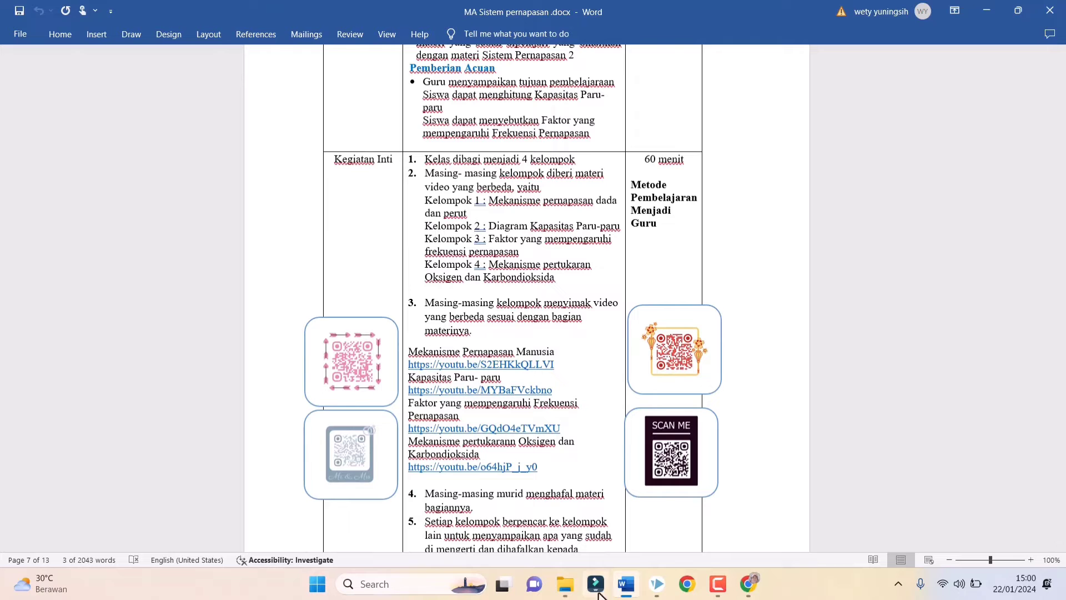
left_click(751, 580)
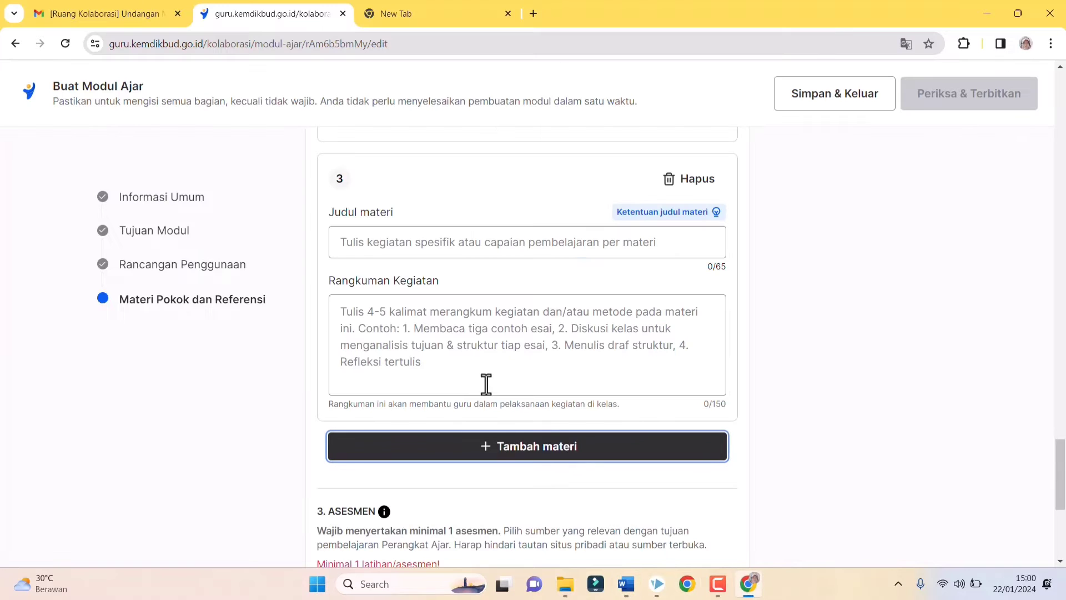
left_click(394, 234)
key("ctrl+v")
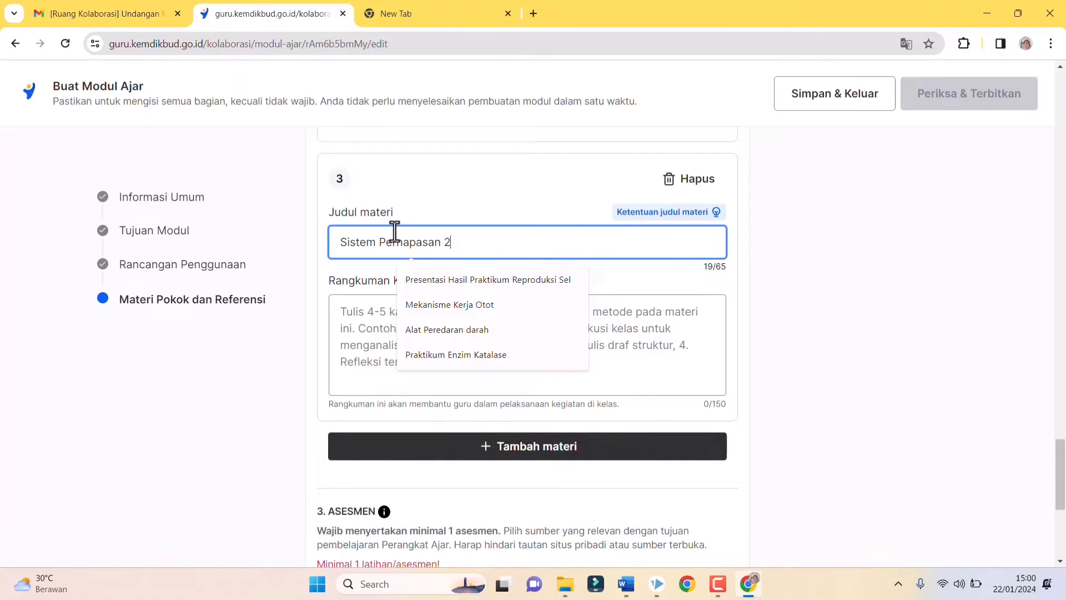
Enter "Belajar tentang faktor pernapasan, mekanisme, dan kapasitas dengan metode menjadi guru" as the third "Rangkuman Kegiatan".
left_click(368, 313)
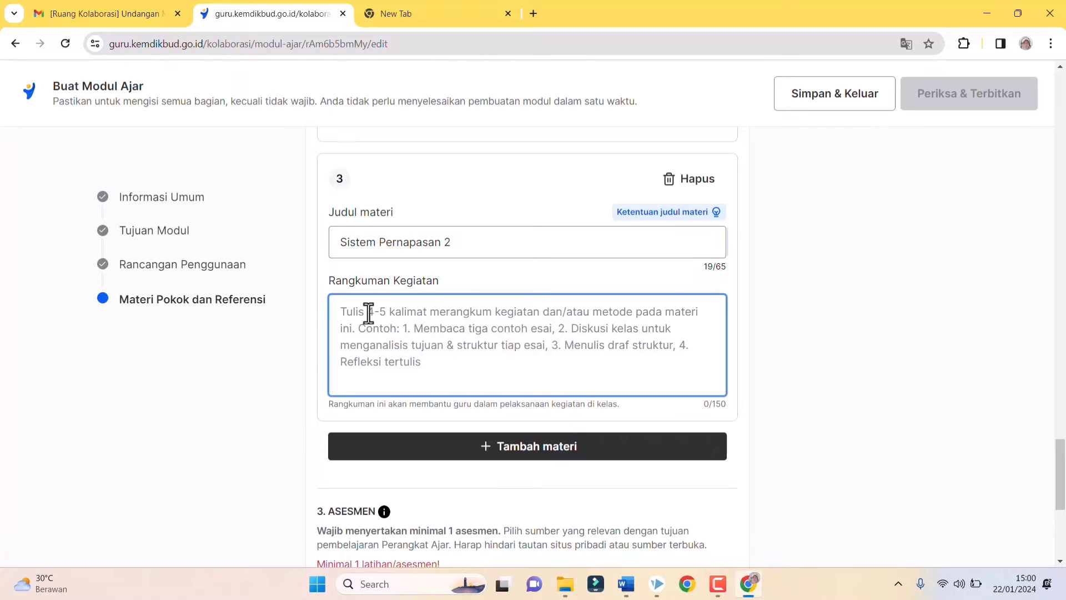
type("Belajar tentang faktor pernapasan, mekanisme")
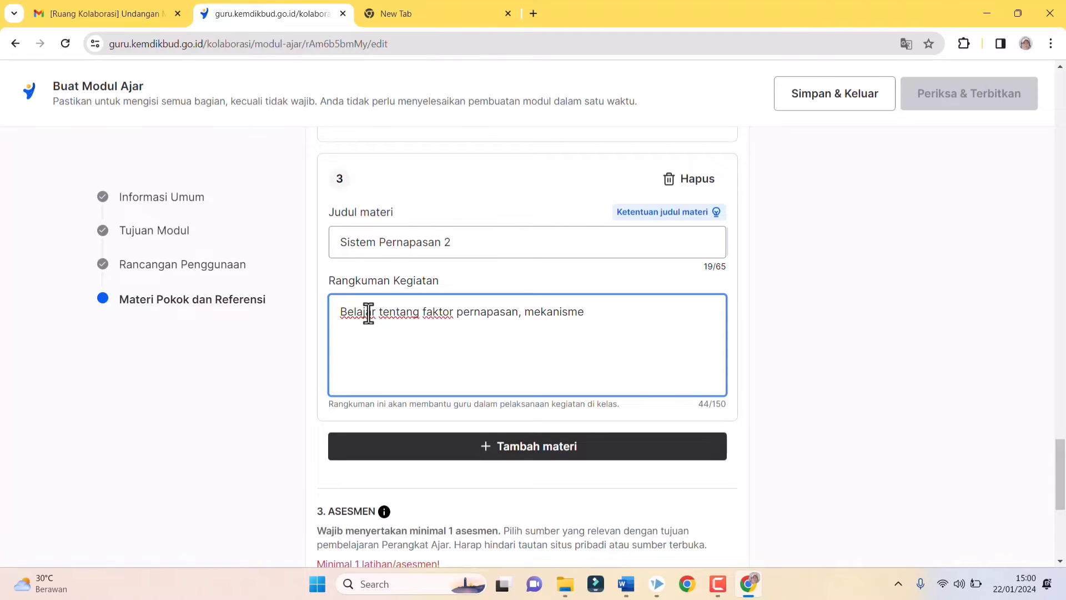
type(",")
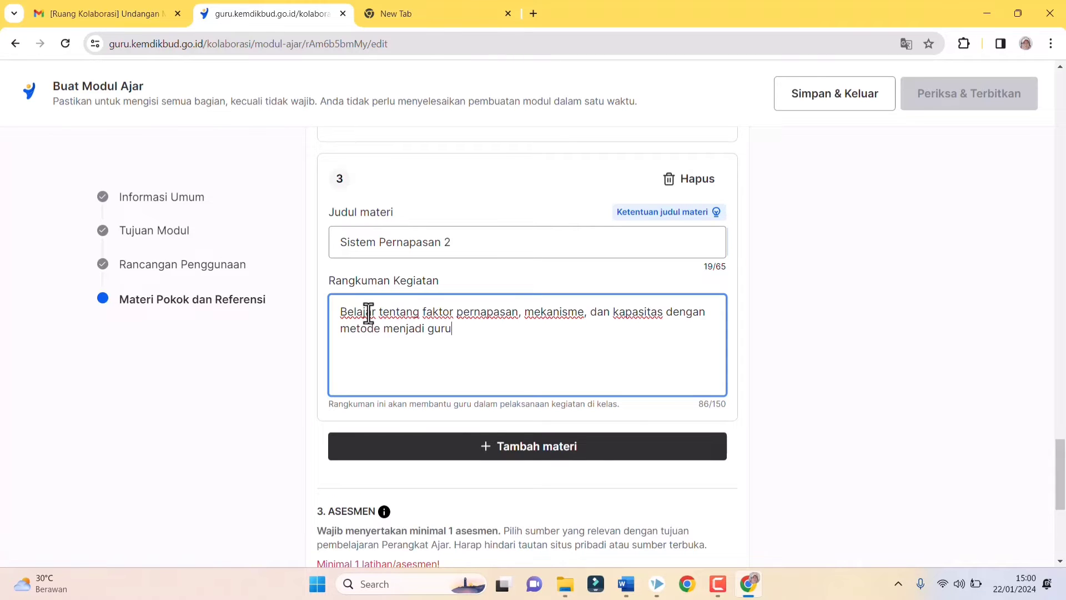
Add a fourth material entry, then switch to the Word document and copy the fourth meeting's title "Gangguan sistem Pernapasan".
left_click(547, 456)
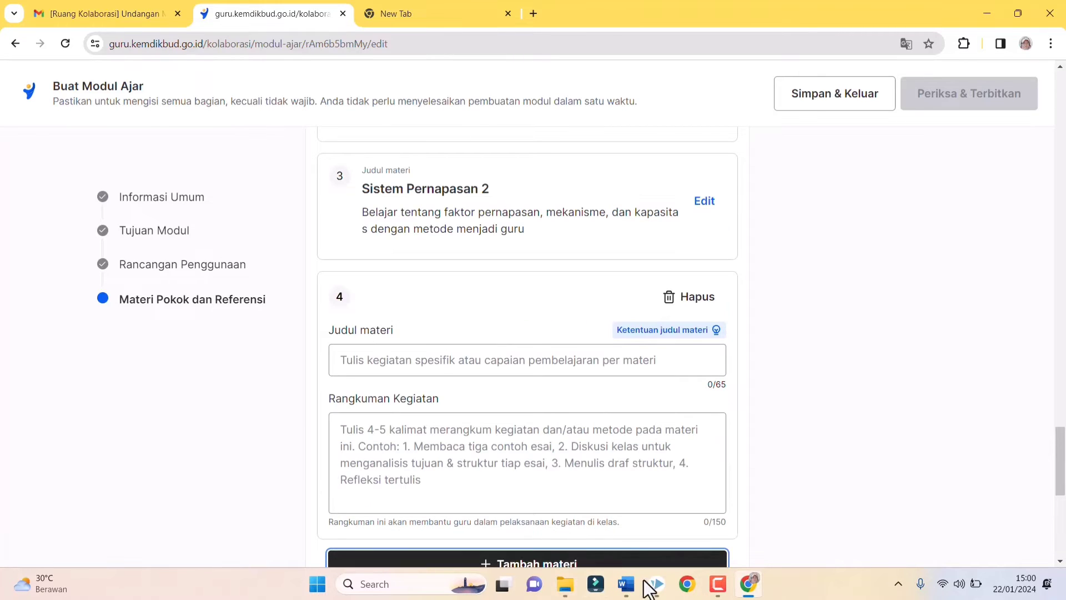
left_click(626, 584)
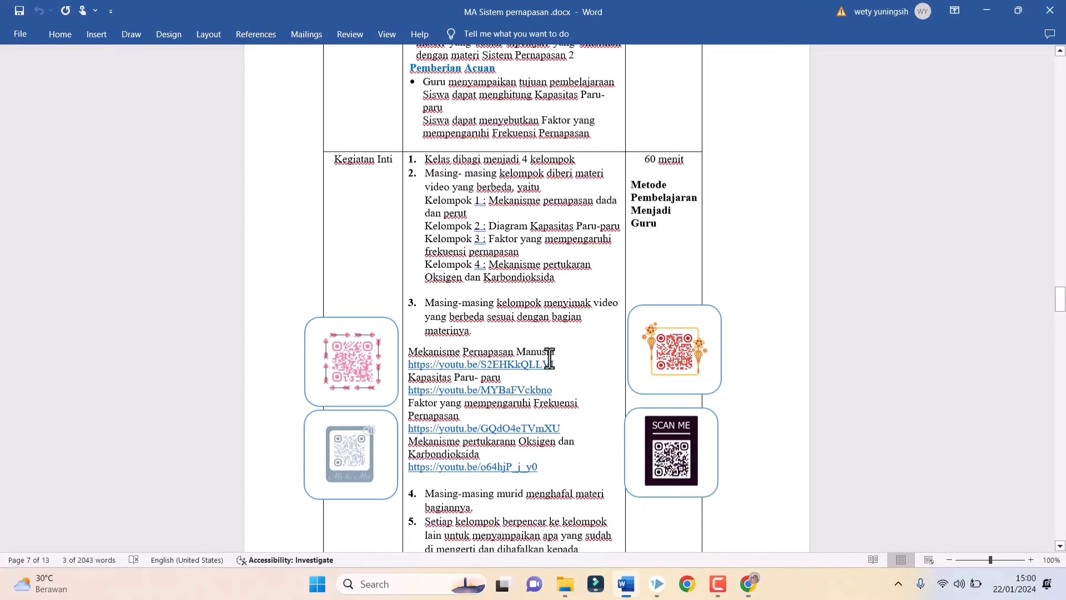
mouse_move(661, 591)
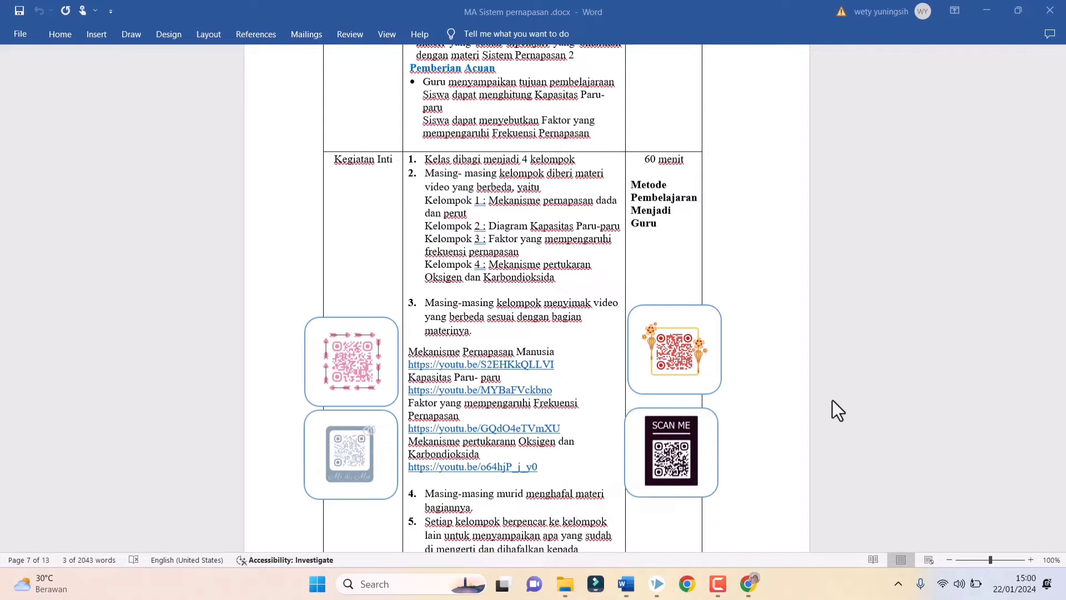
scroll(475, 308, "down", 12)
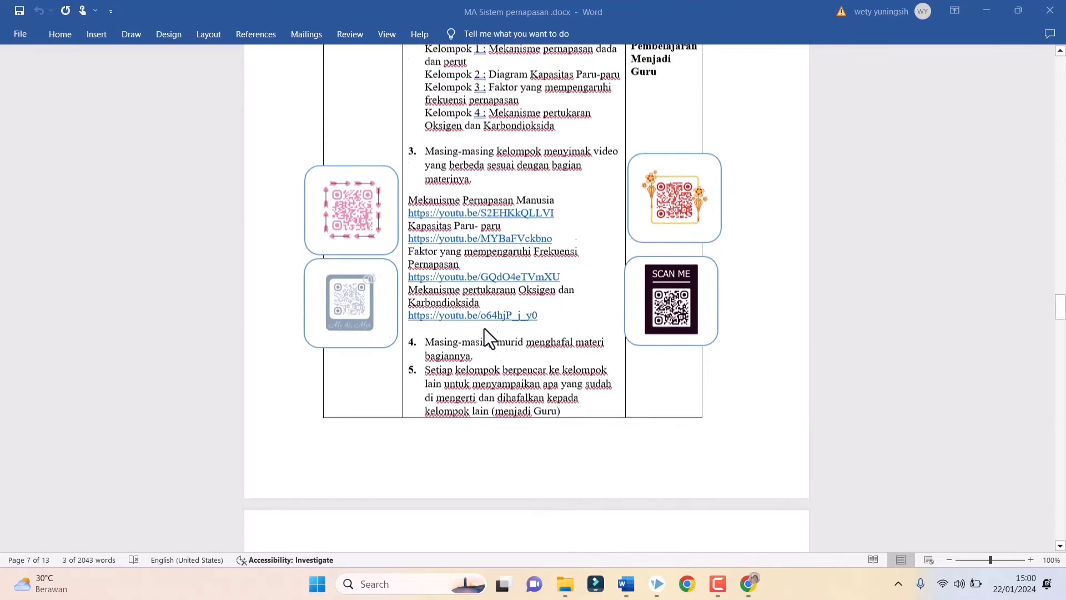
scroll(485, 332, "down", 3)
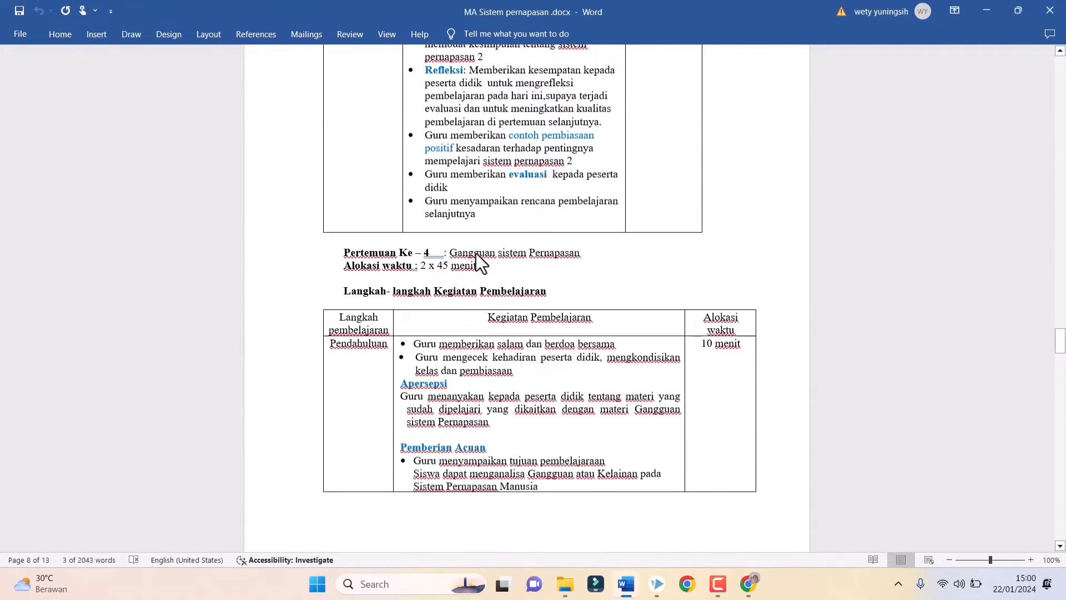
left_click_drag(476, 256, 581, 257)
right_click(561, 255)
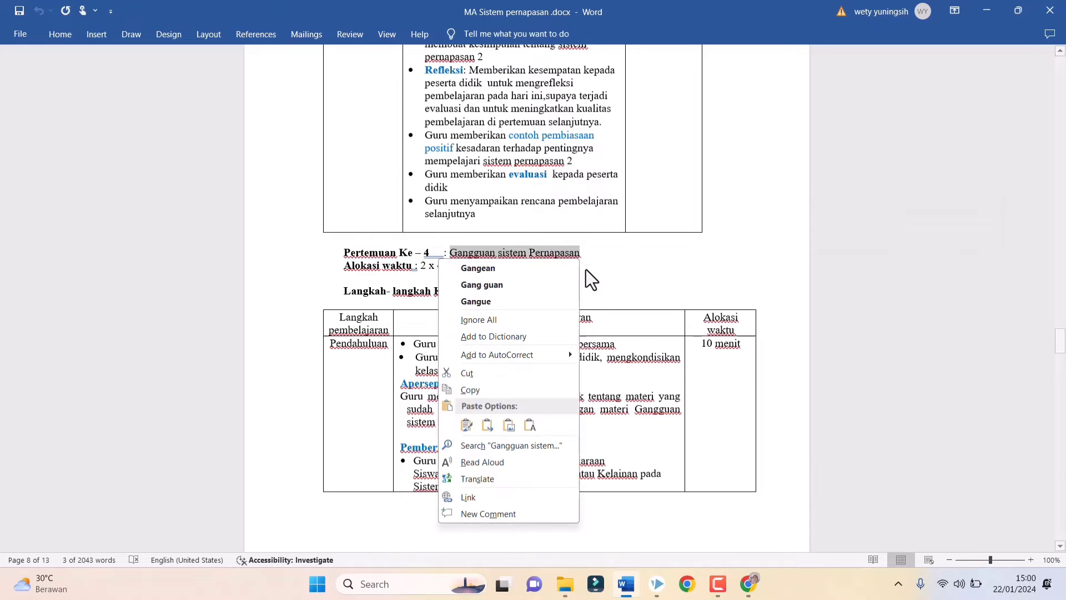
left_click(497, 388)
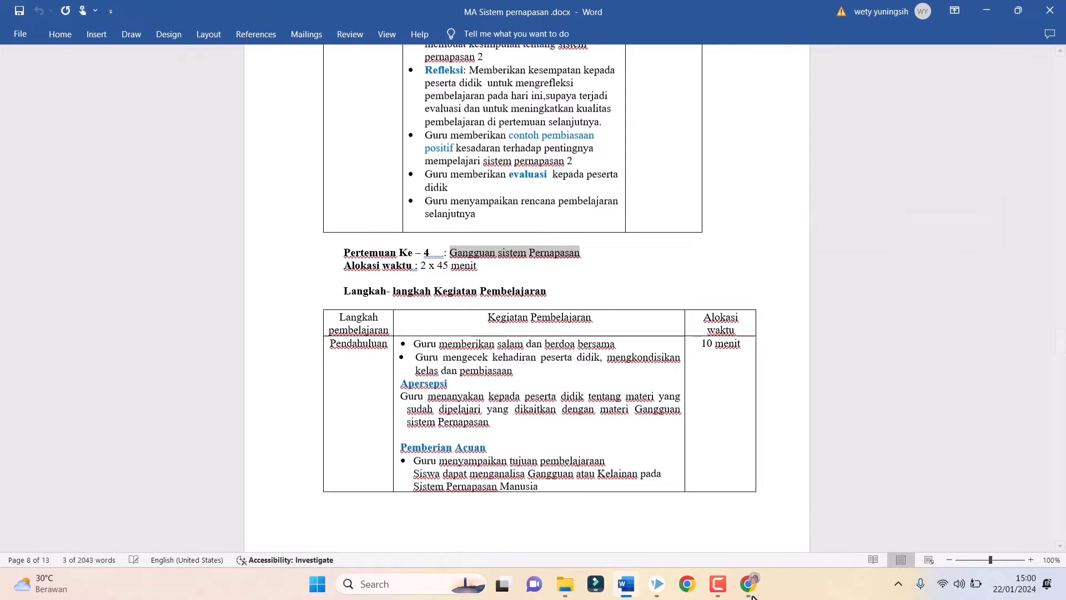
Review the fourth meeting's core activities in Word and paste the copied title "Gangguan sistem Pernapasan" as the fourth "Judul materi" in Chrome.
scroll(611, 416, "down", 10)
scroll(601, 354, "down", 2)
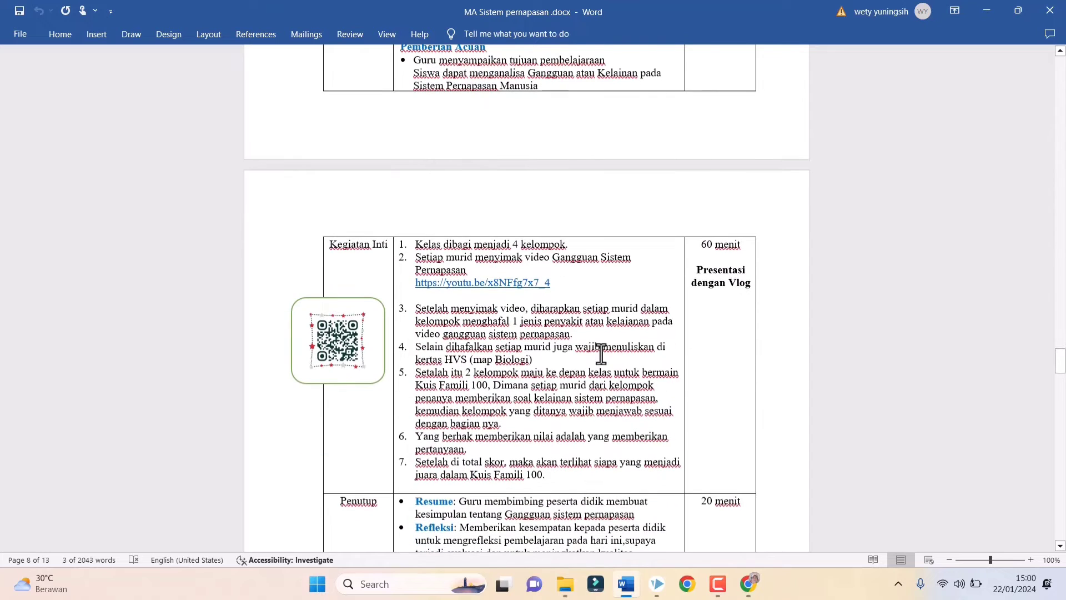
scroll(660, 396, "down", 1)
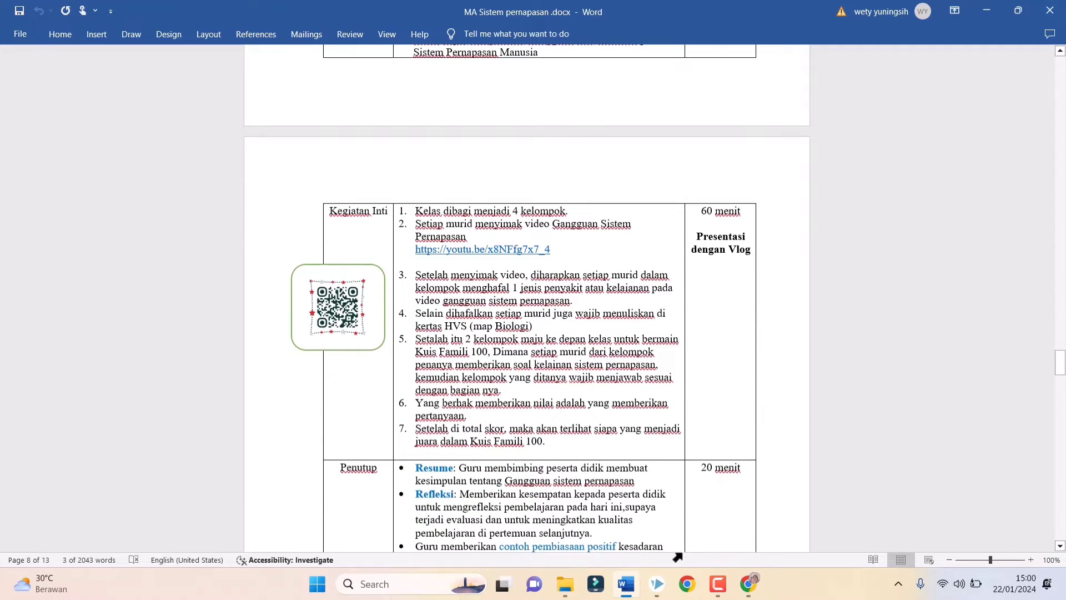
left_click(748, 583)
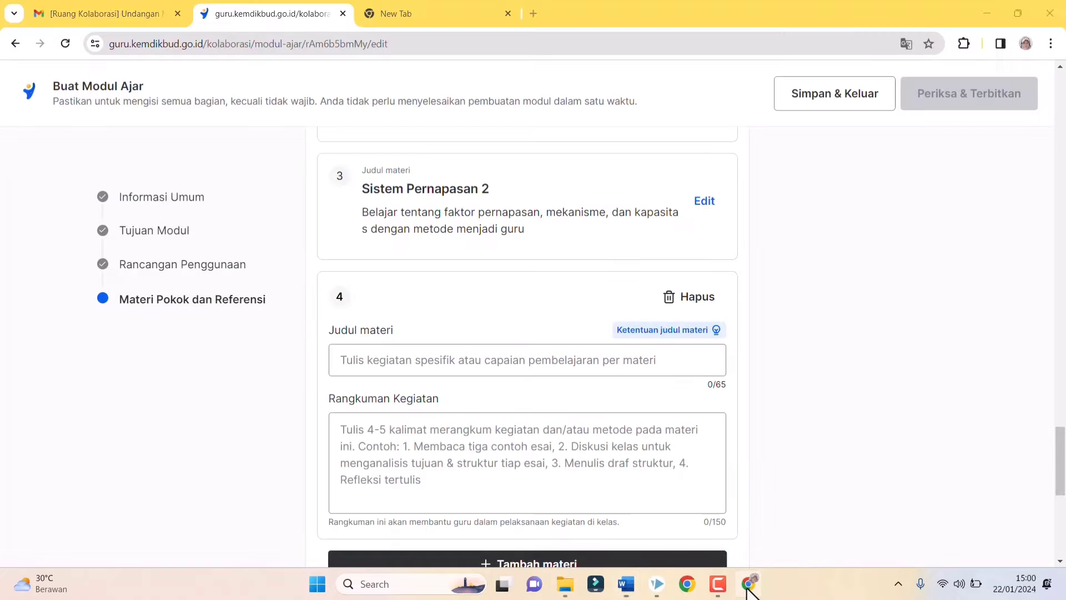
left_click(417, 366)
key("ctrl+v")
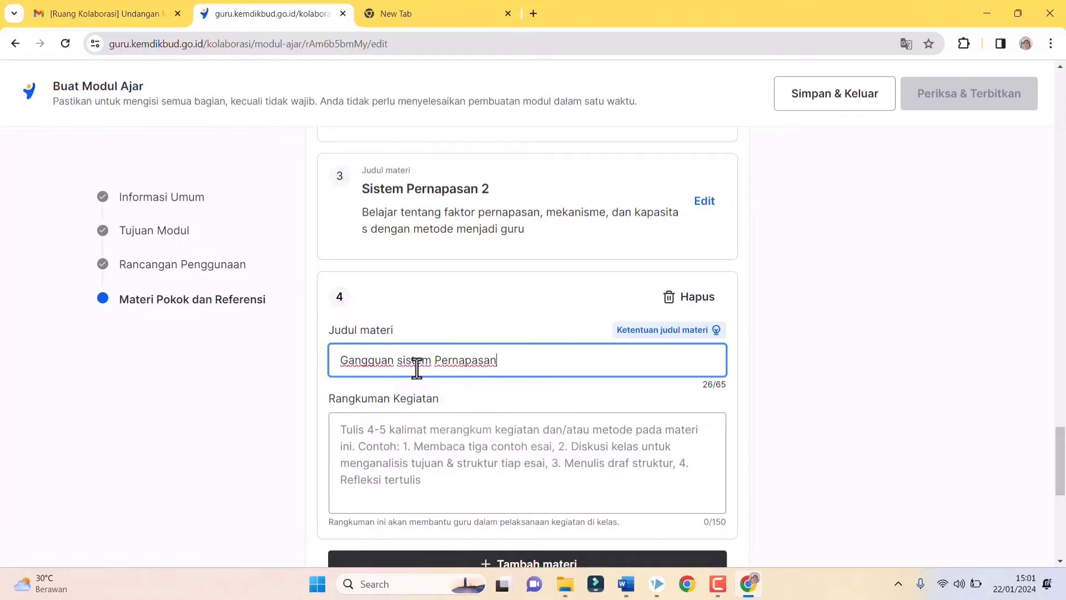
Enter "Metode presentasi dengan vlog, jadi tiap murid membuat vlog tentang gangguan sistem pernapasan" as the fourth "Rangkuman Kegiatan".
left_click(393, 430)
type("Metode prese")
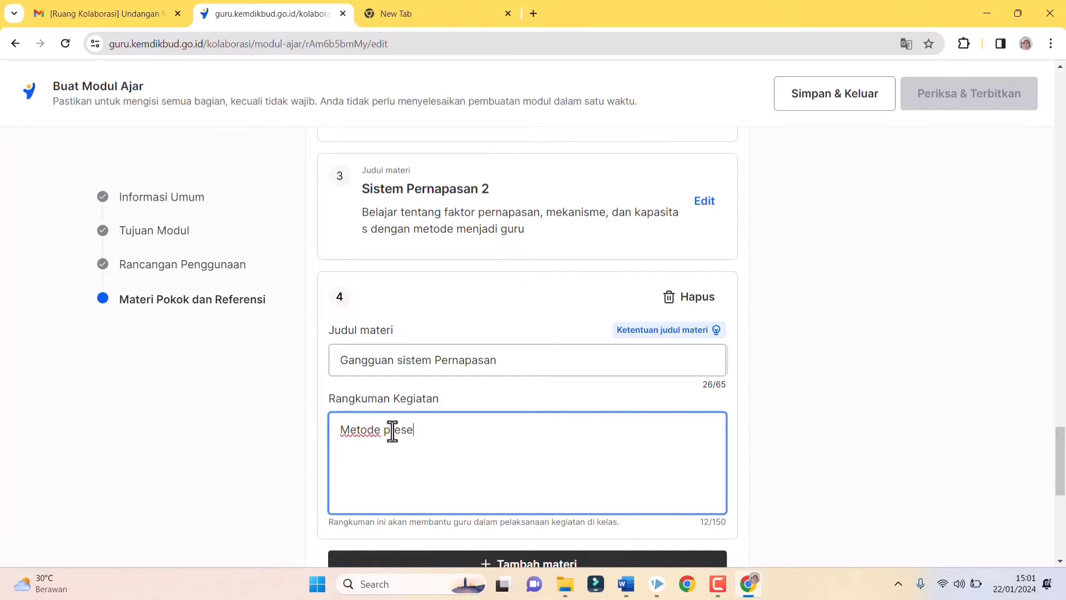
type("ntasi dengfan vlog, jadi tiap murid membuat vlog tentang gangguan sistem pernapasan")
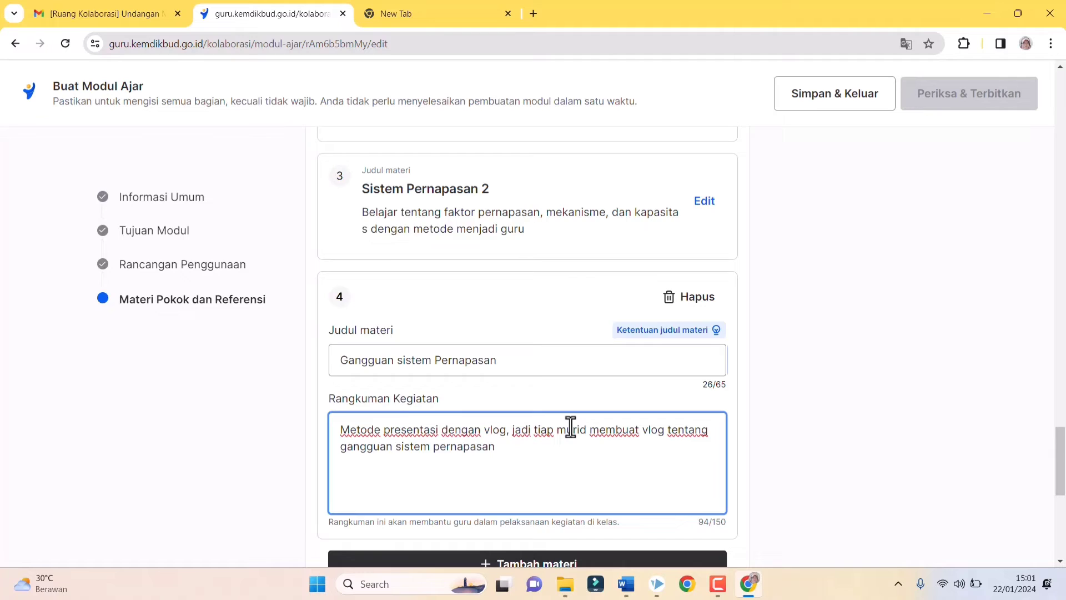
Check the Word document for any further meetings after the fourth one, then return to the module form in Chrome.
scroll(572, 427, "down", 5)
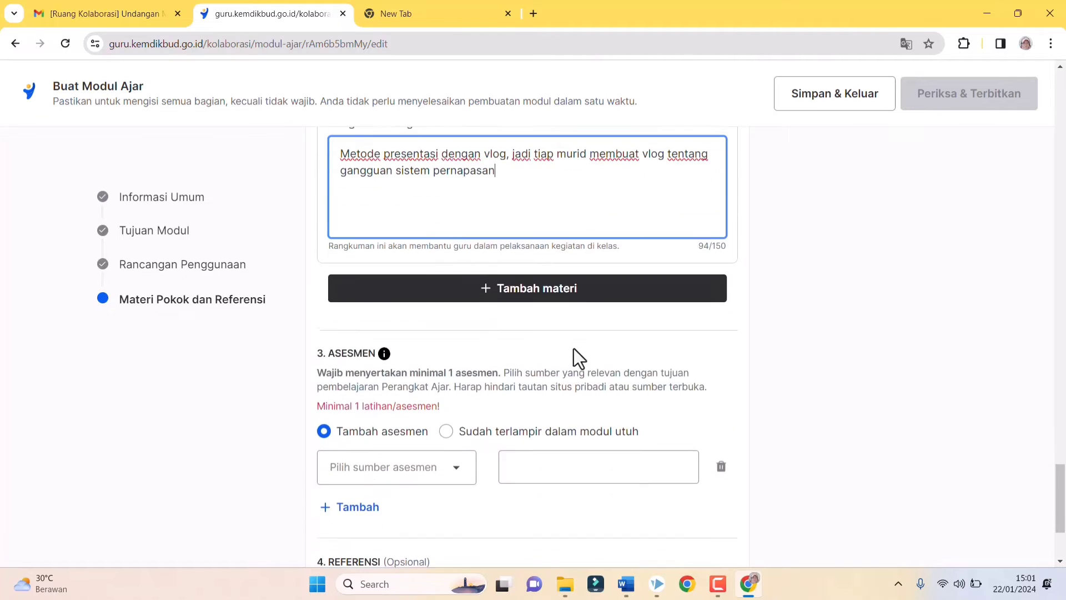
left_click(627, 587)
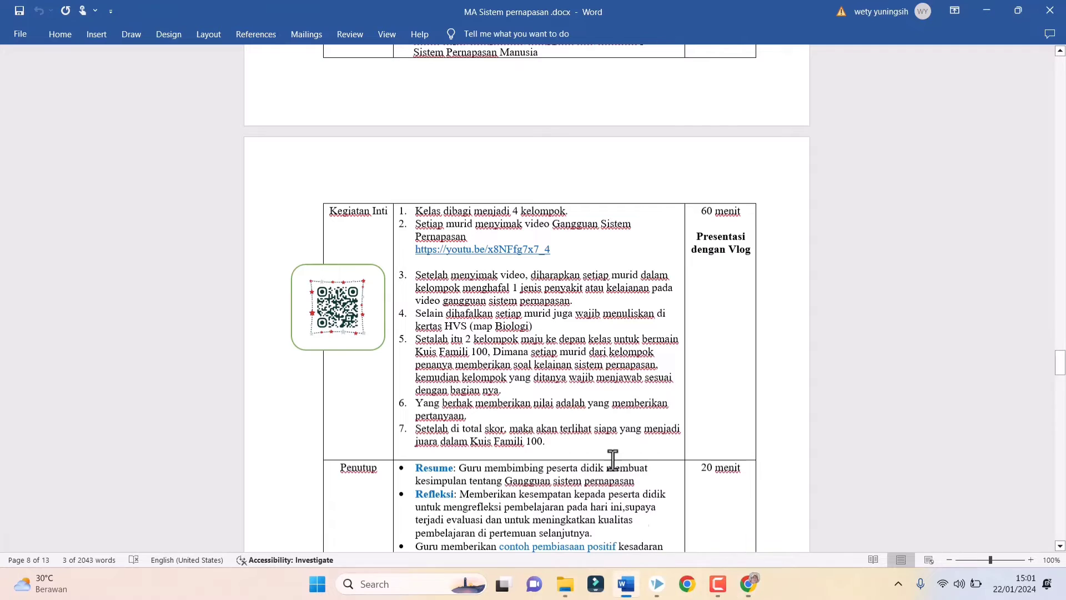
scroll(533, 395, "down", 4)
scroll(518, 422, "down", 5)
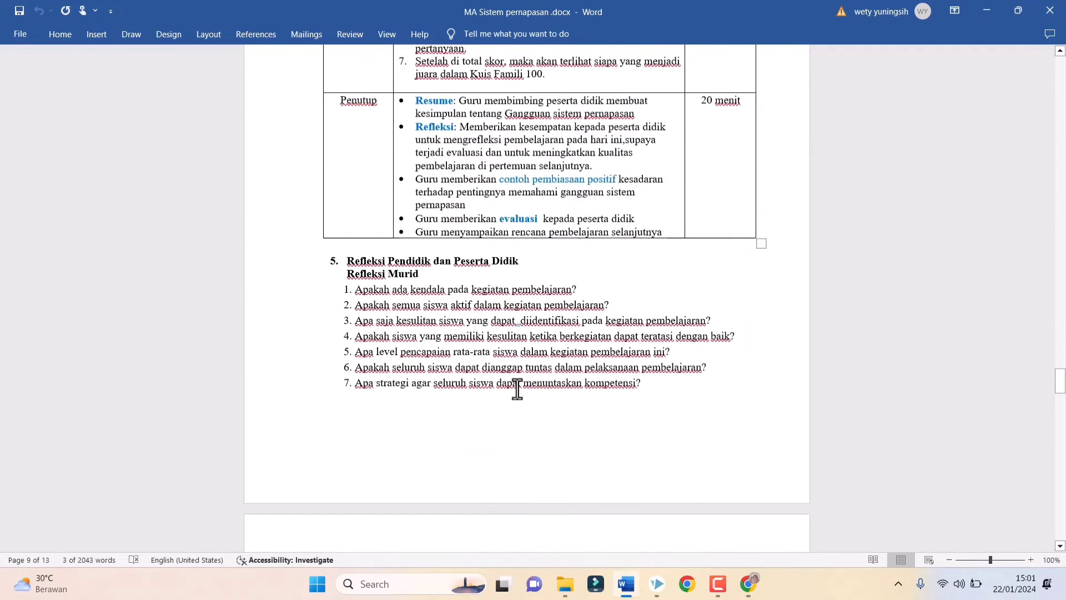
scroll(556, 500, "up", 3)
left_click(749, 584)
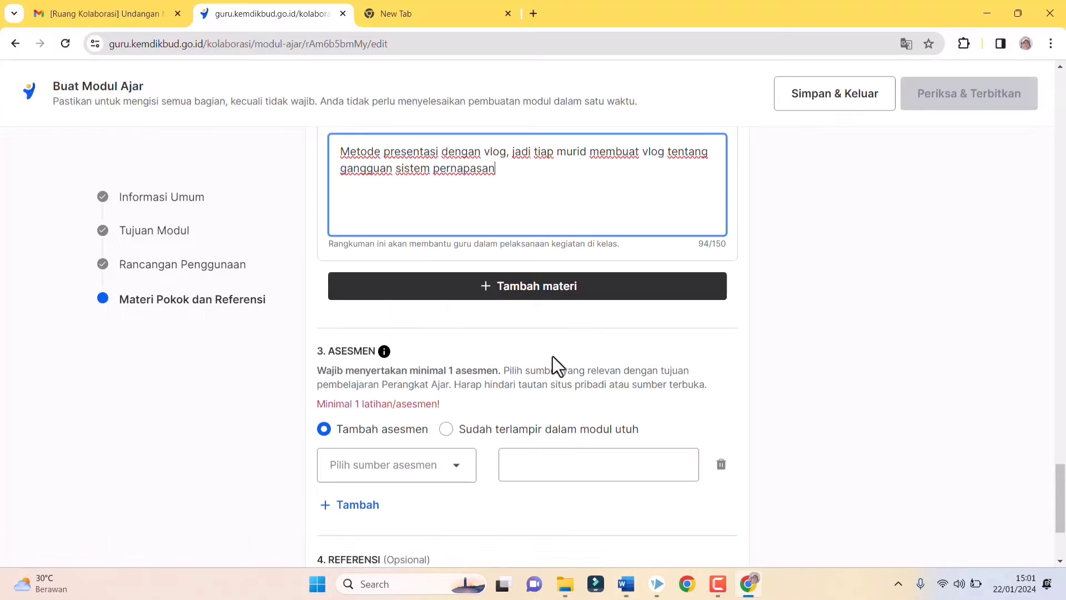
Attach "Asesmen diagnostik Pernapasan Manusia.pdf" as the first assessment with the source type "Dokumen (PDF)" and save it.
scroll(422, 367, "down", 3)
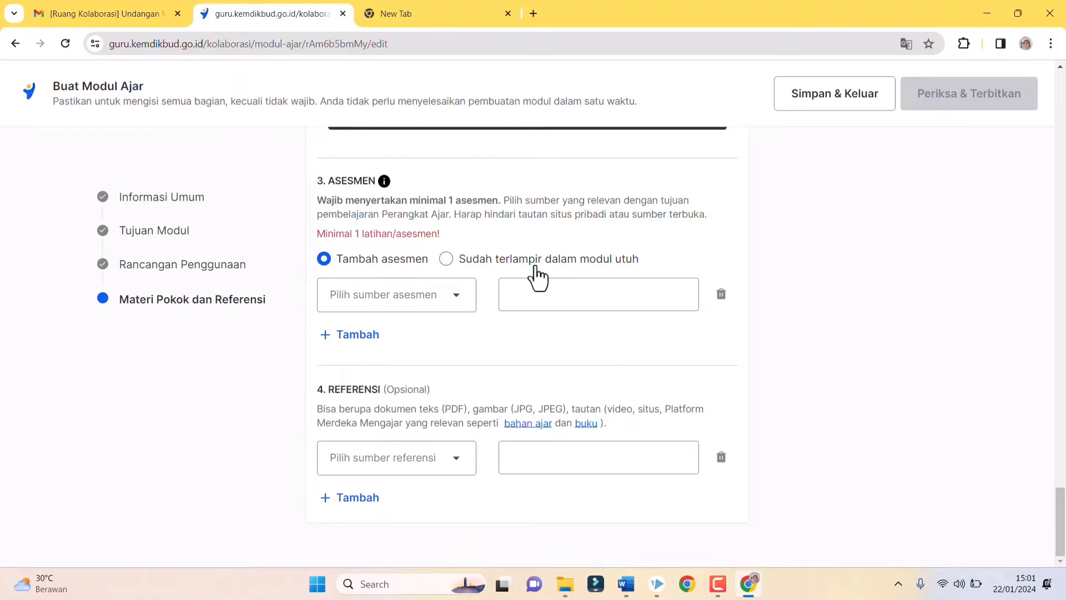
left_click(455, 300)
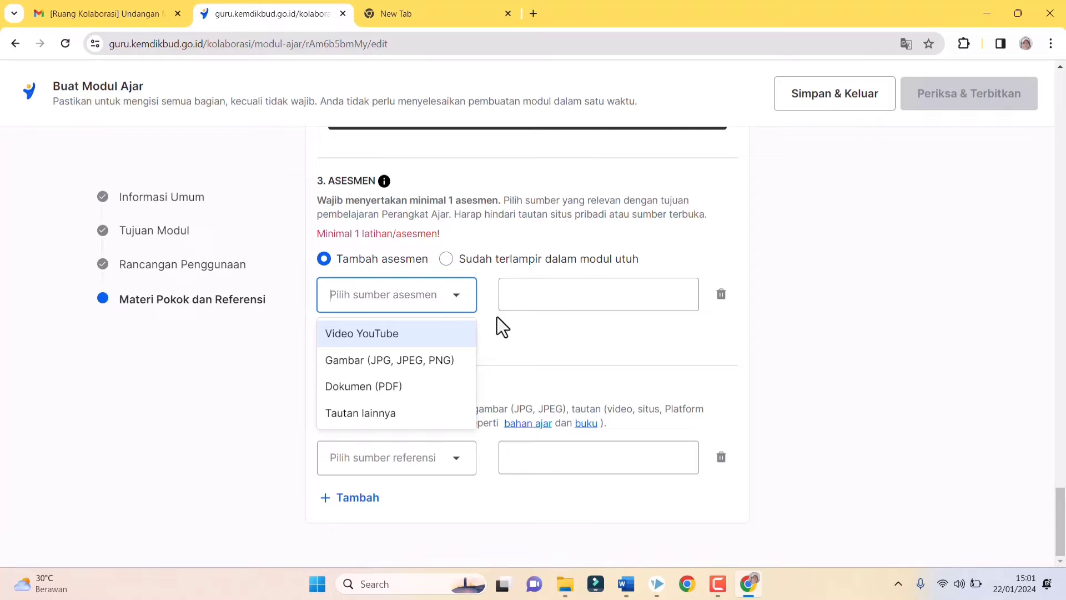
left_click(537, 348)
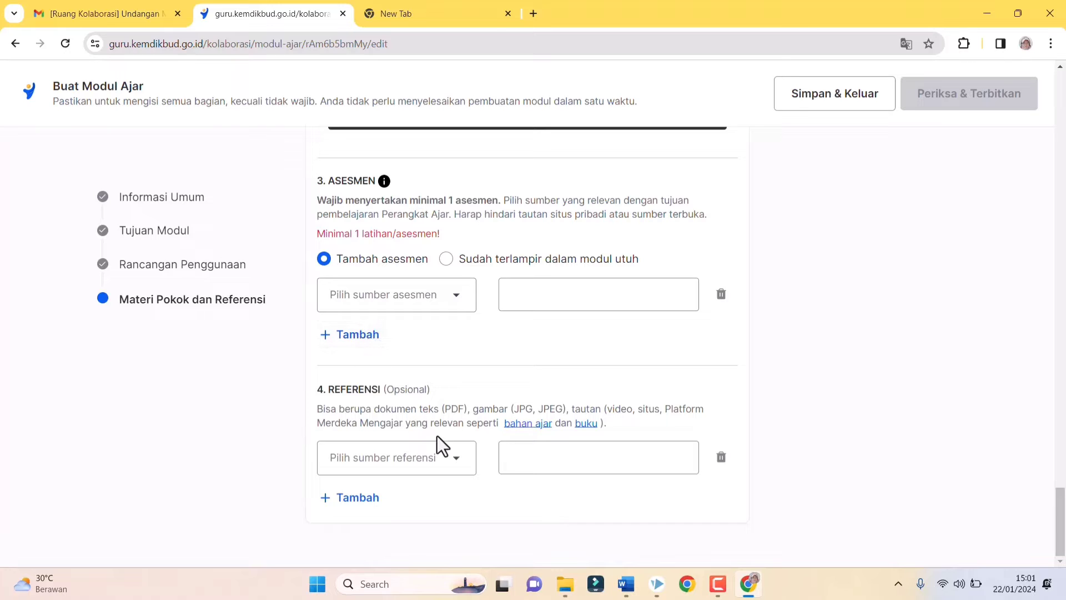
left_click(460, 304)
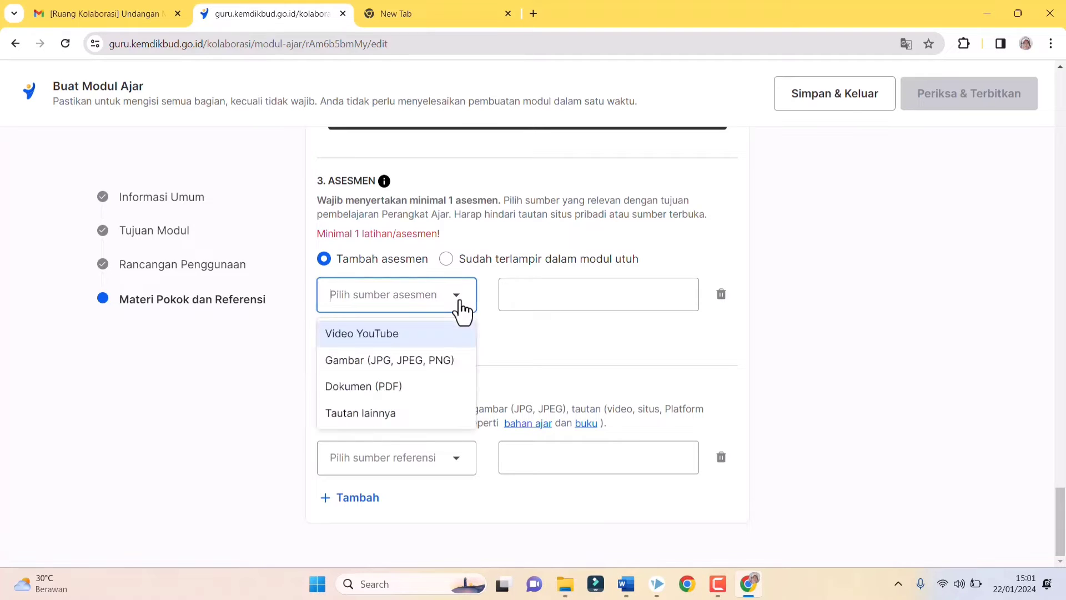
left_click(417, 389)
left_click(717, 326)
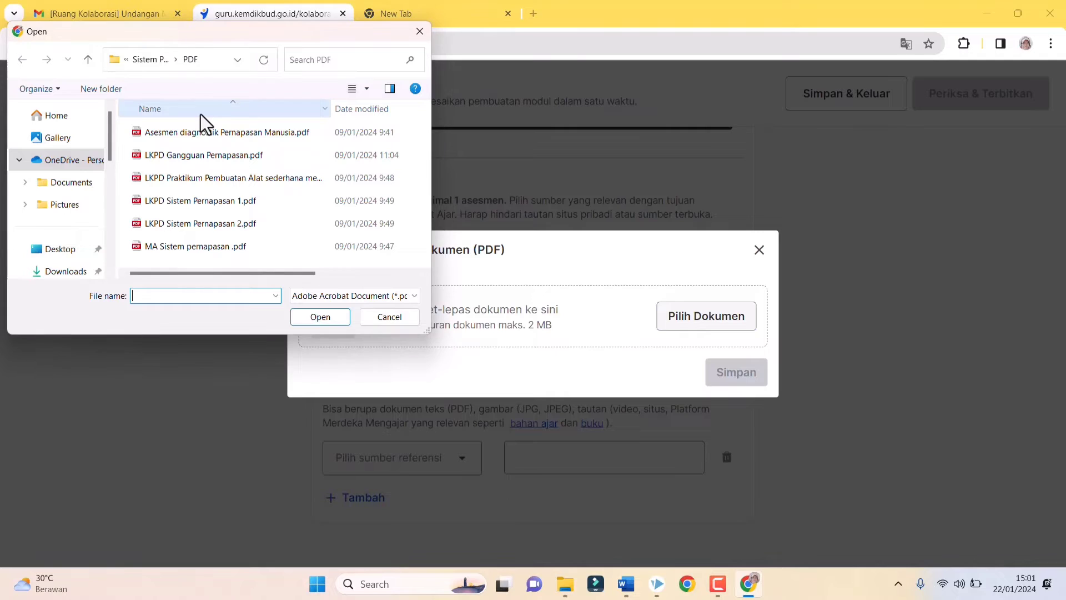
left_click(218, 138)
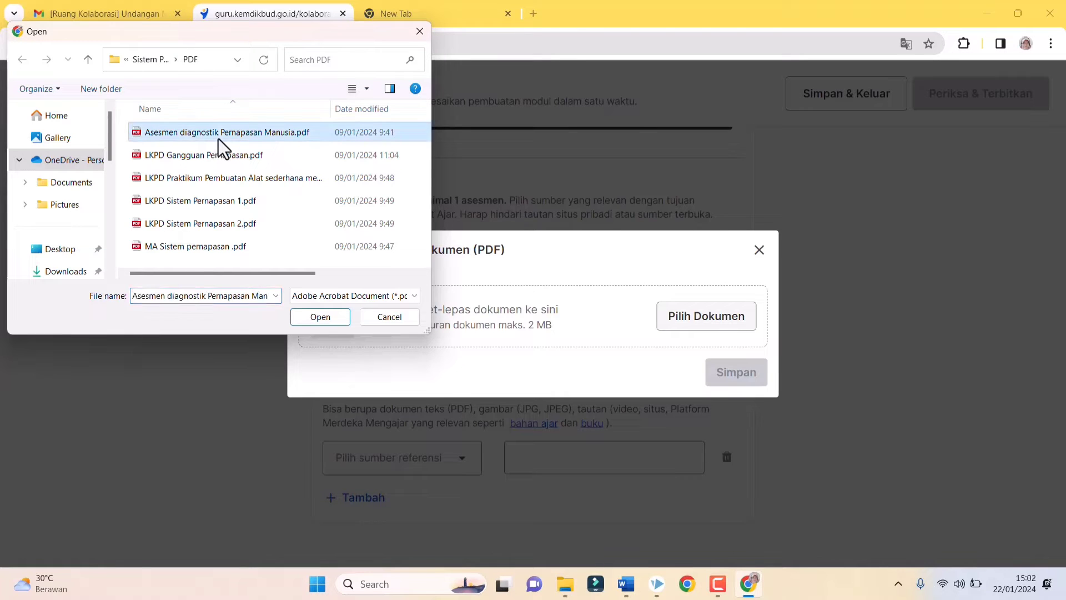
left_click(328, 317)
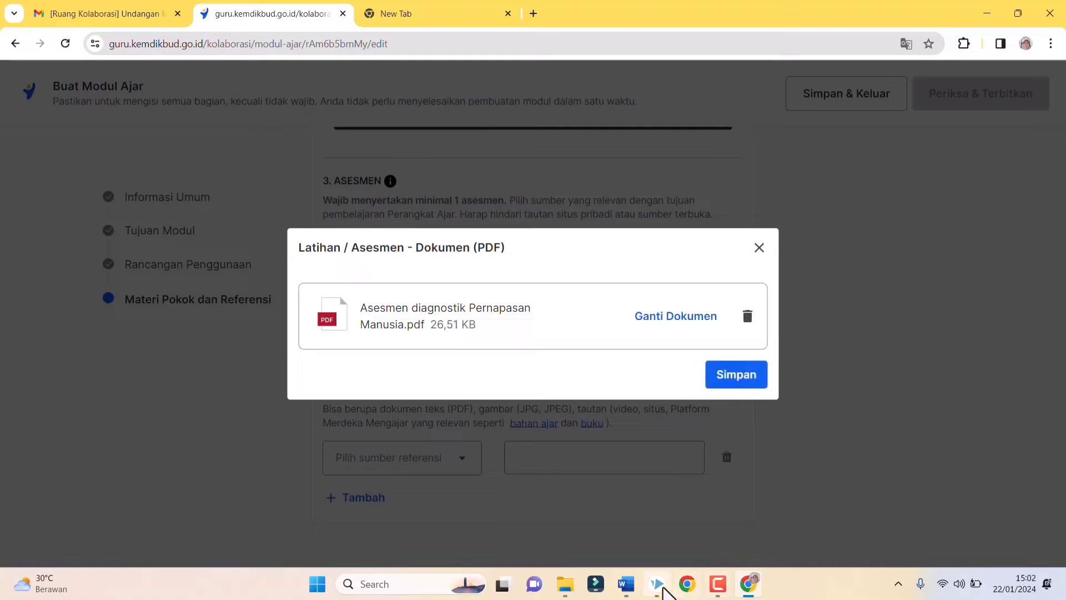
left_click(730, 378)
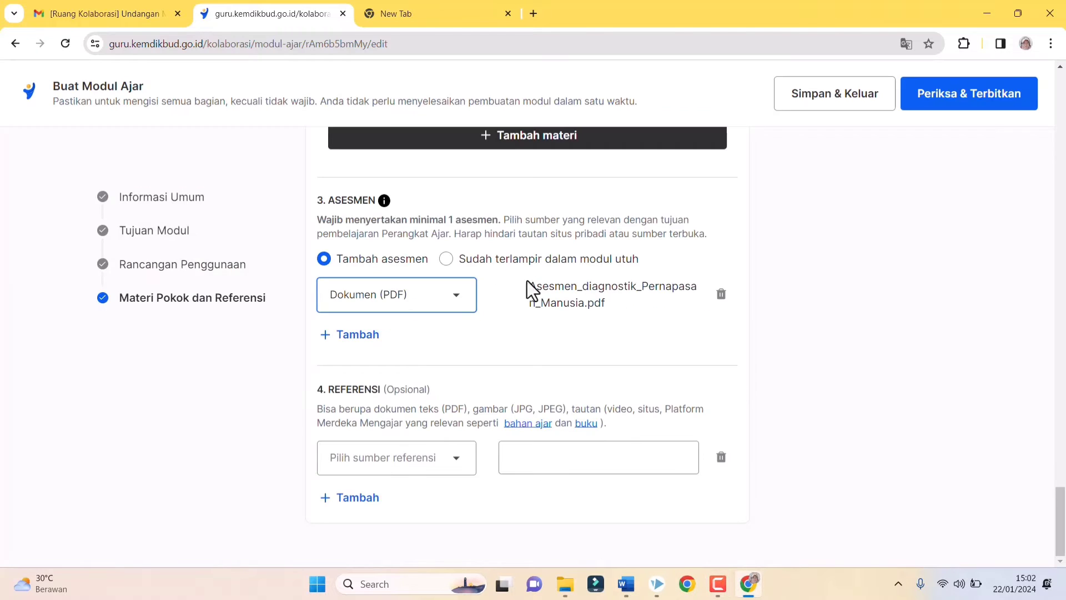
Add a second assessment of type "Dokumen (PDF)", attach "LKPD Sistem Pernapasan 1.pdf" and save it.
left_click(348, 343)
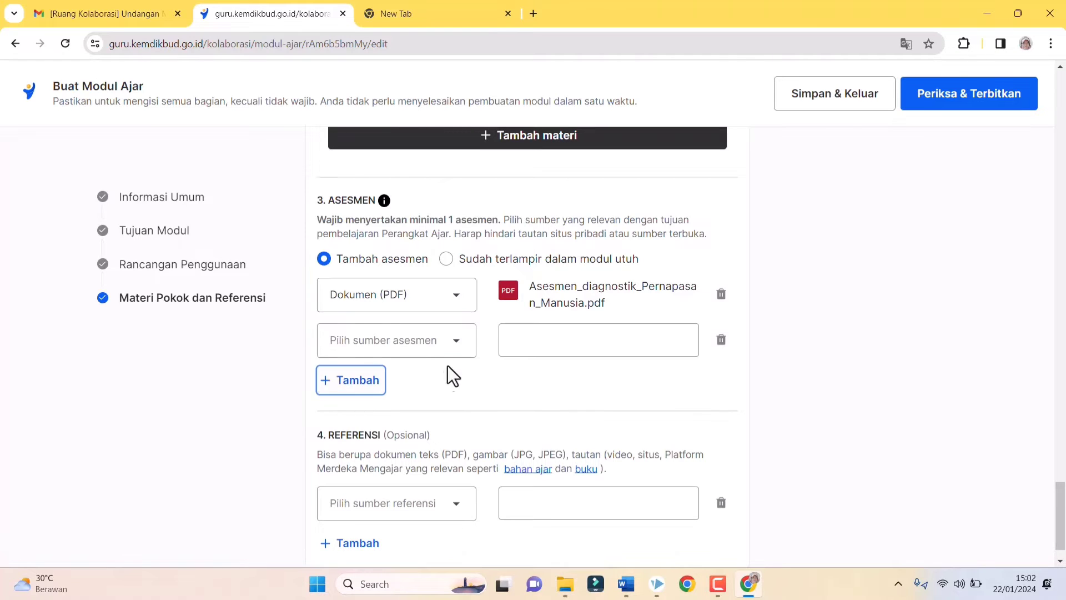
left_click(455, 345)
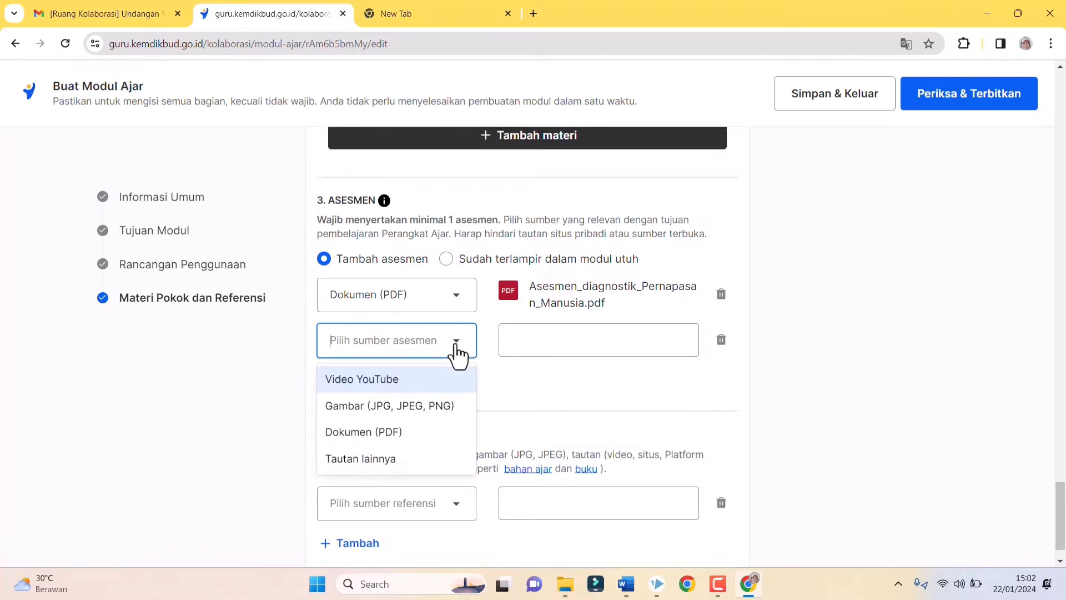
left_click(422, 436)
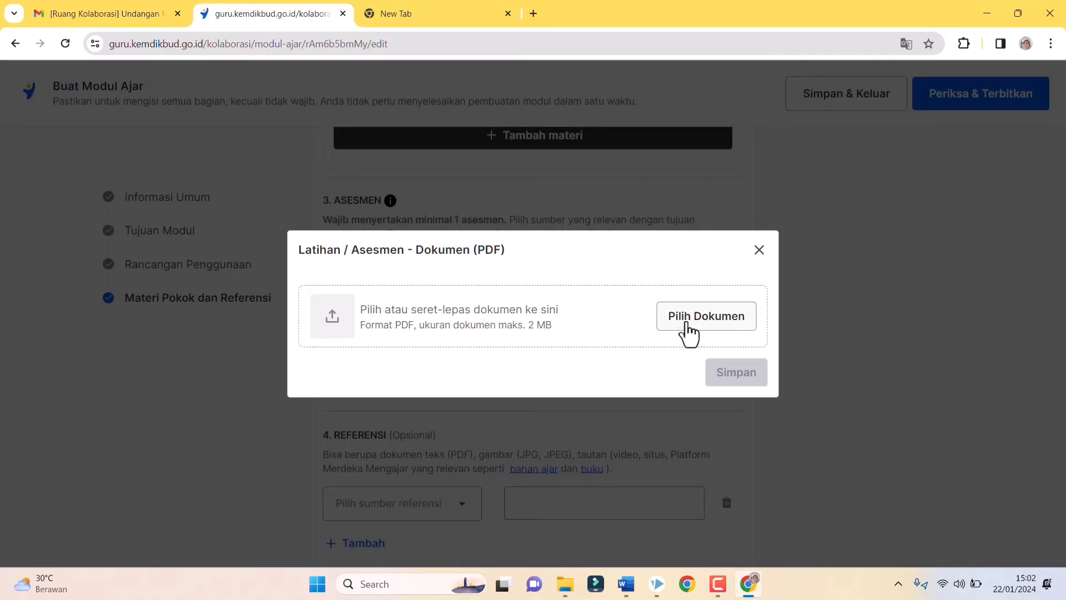
left_click(689, 319)
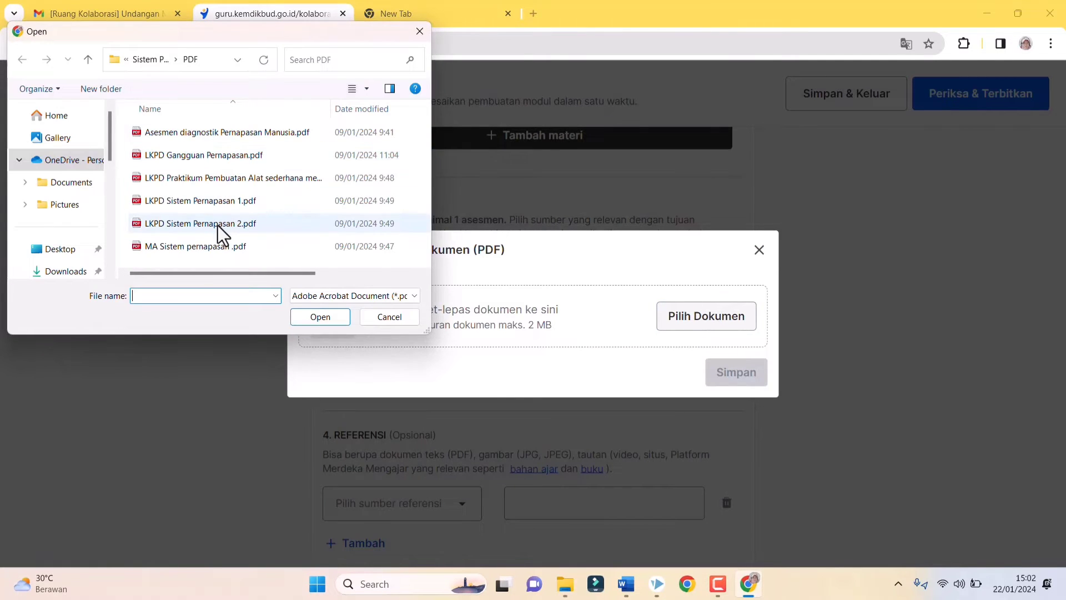
left_click(219, 205)
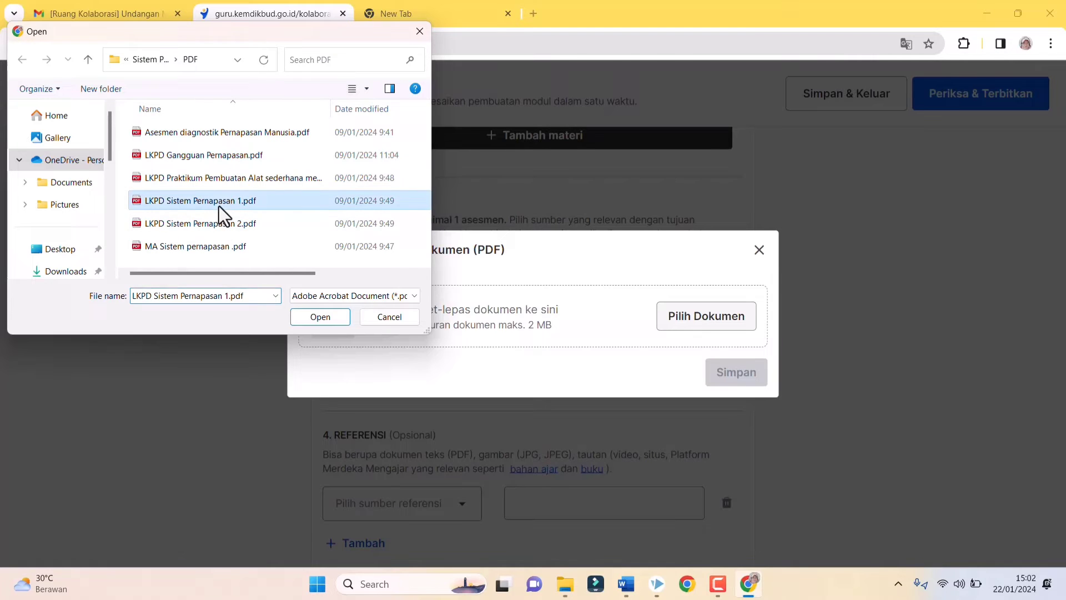
left_click(309, 317)
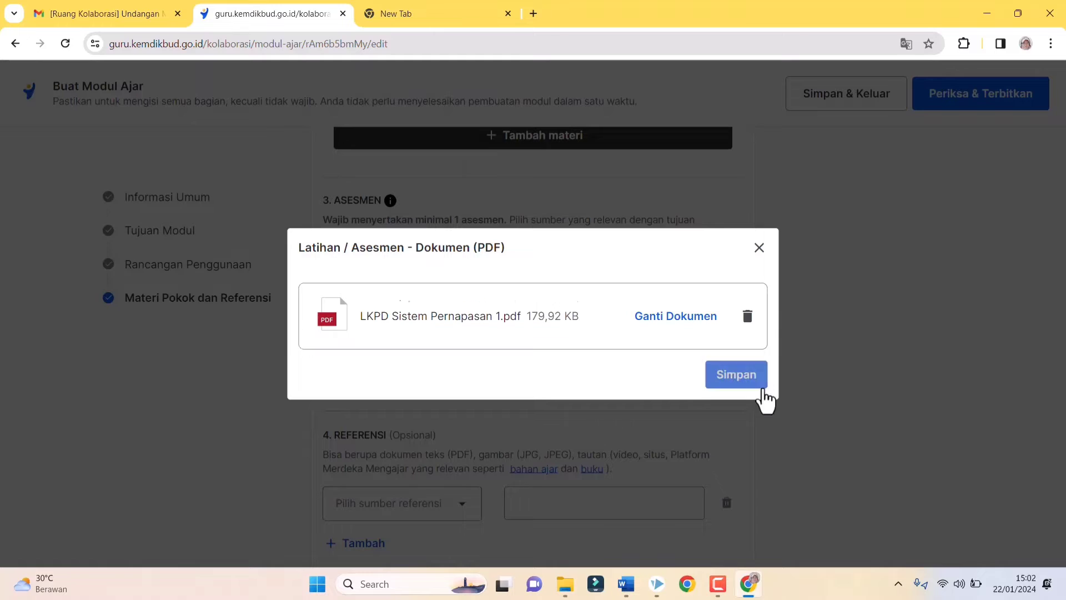
left_click(736, 387)
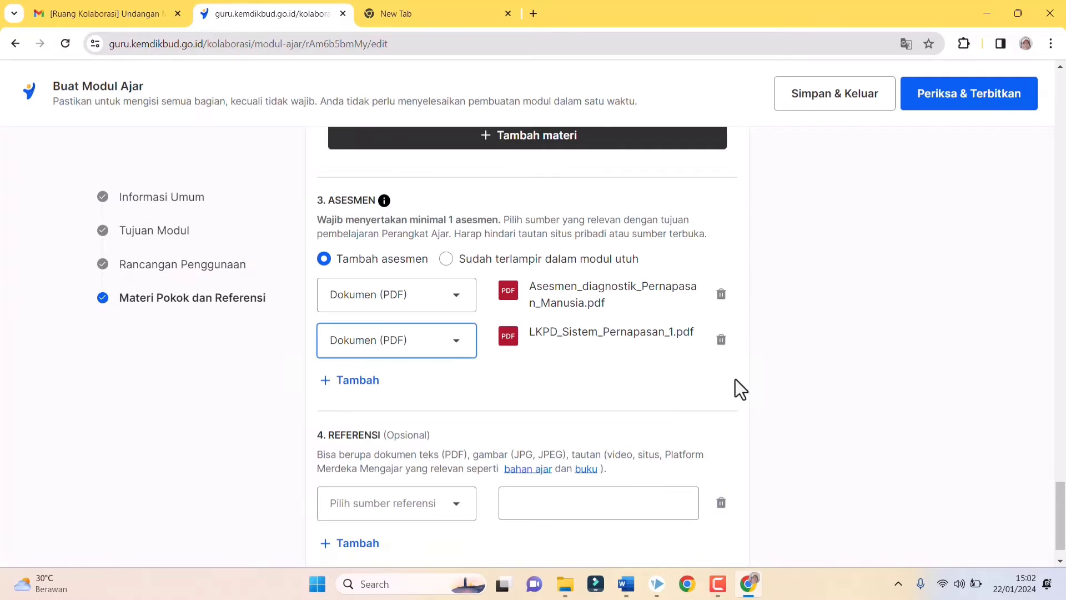
Add a third assessment of type "Dokumen (PDF)", attach "LKPD Praktikum Pembuatan Alat sederhana mekanisme pernapasan.pdf" and save it.
left_click(360, 388)
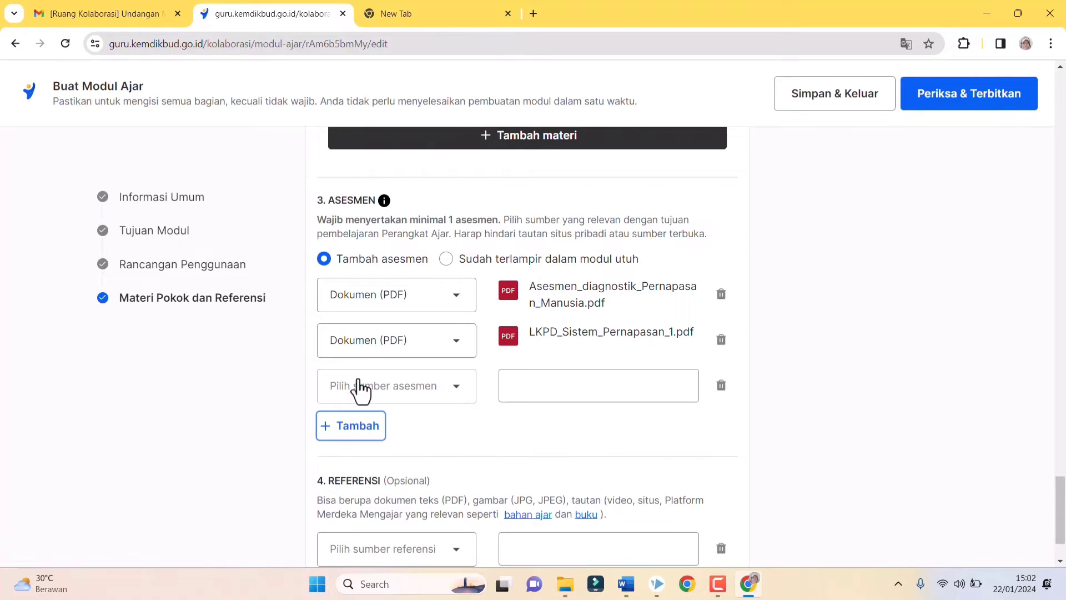
left_click(449, 396)
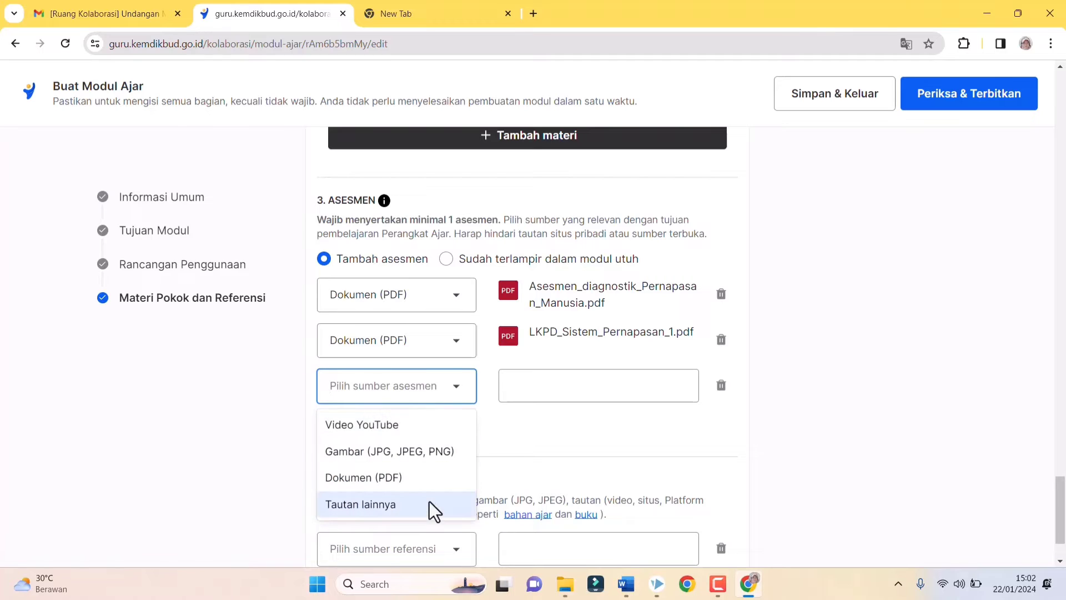
left_click(428, 483)
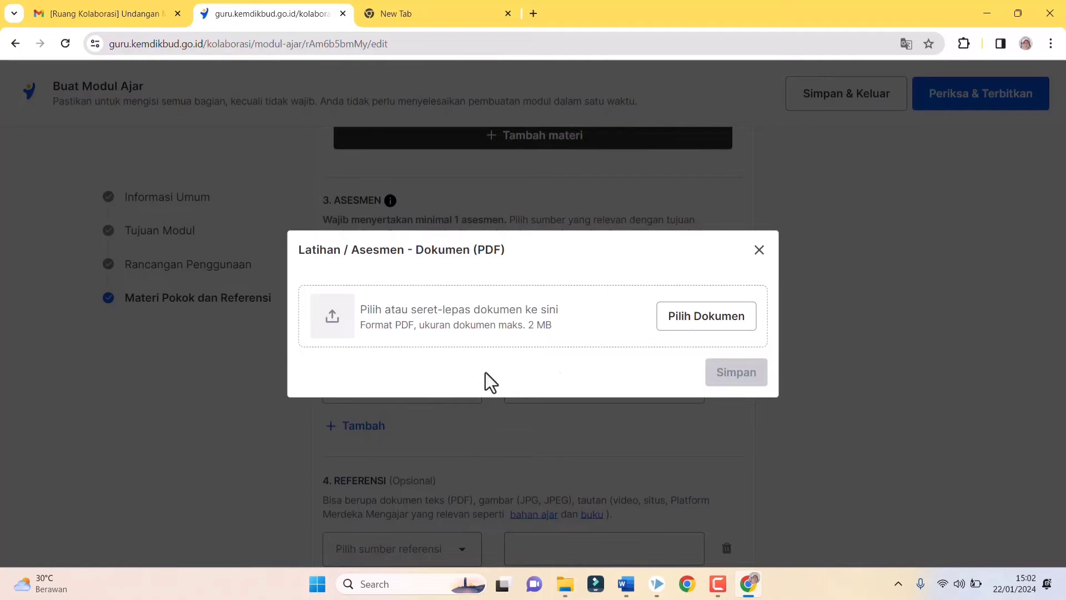
left_click(684, 325)
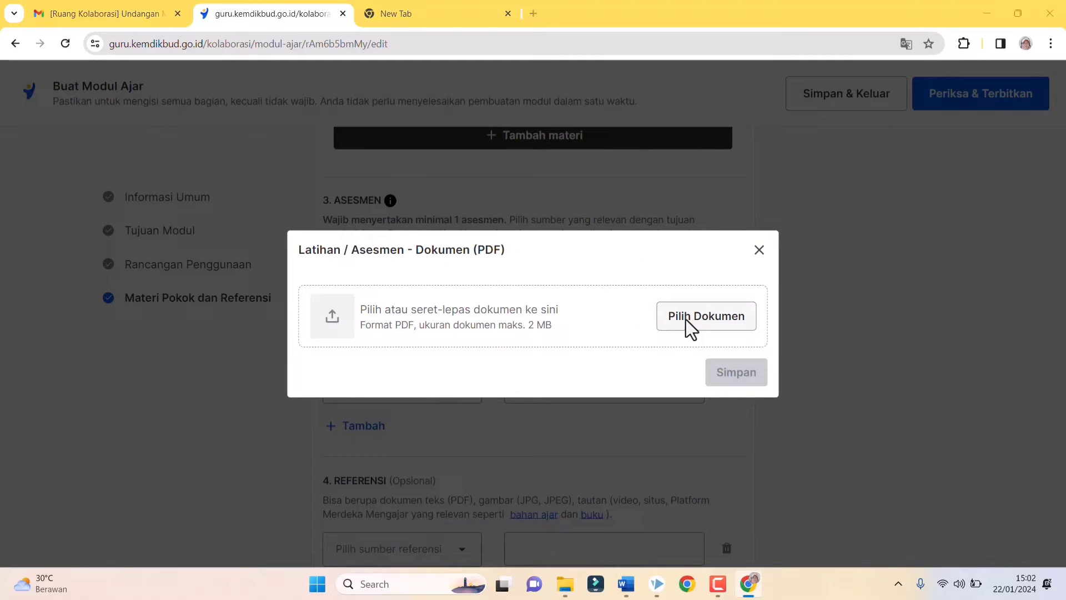
left_click(232, 183)
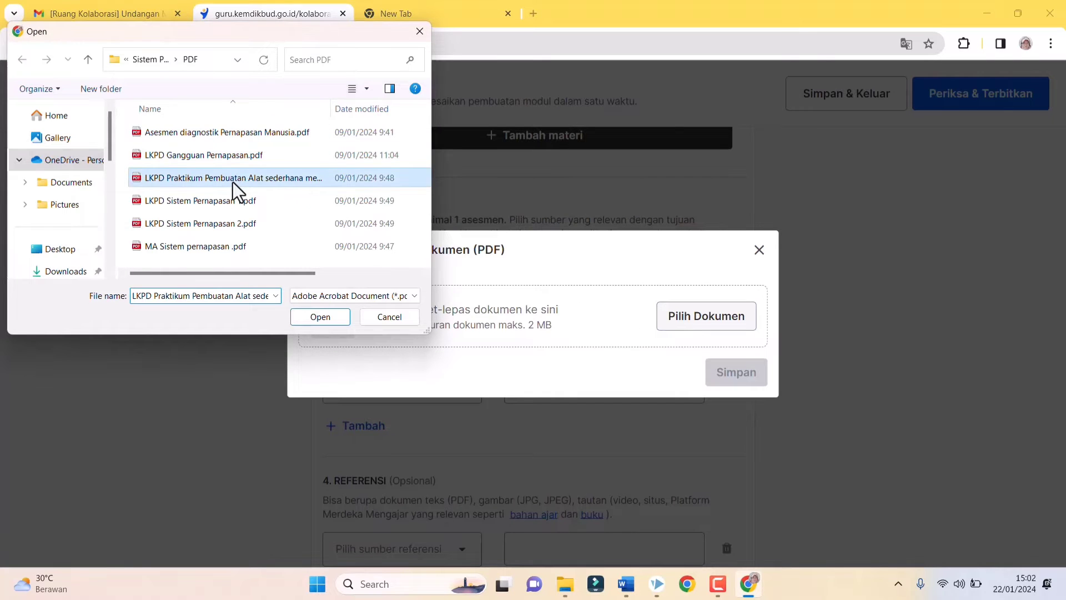
left_click(341, 319)
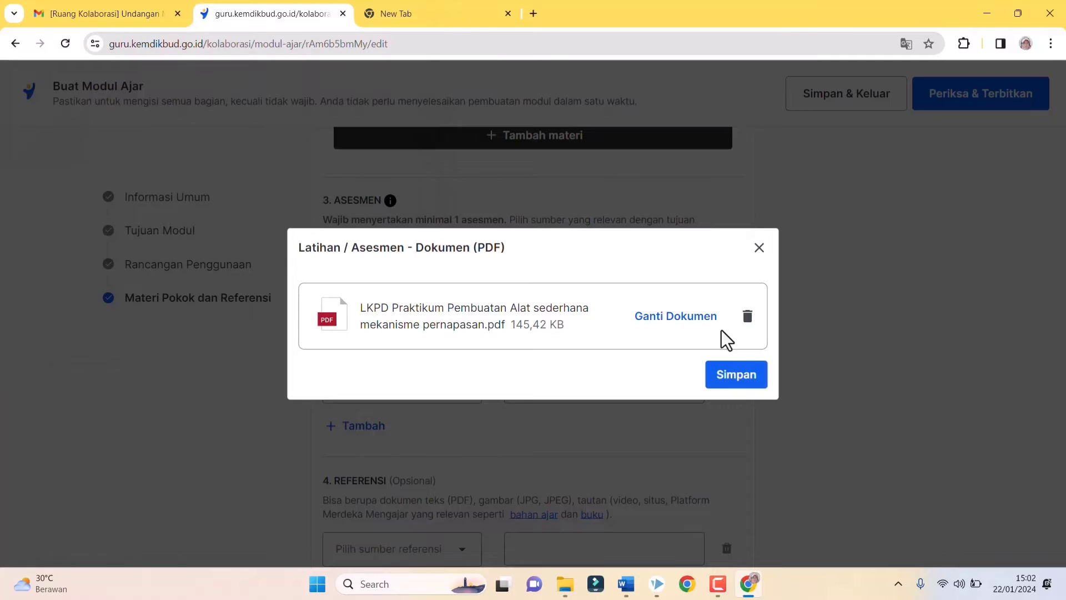
left_click(739, 376)
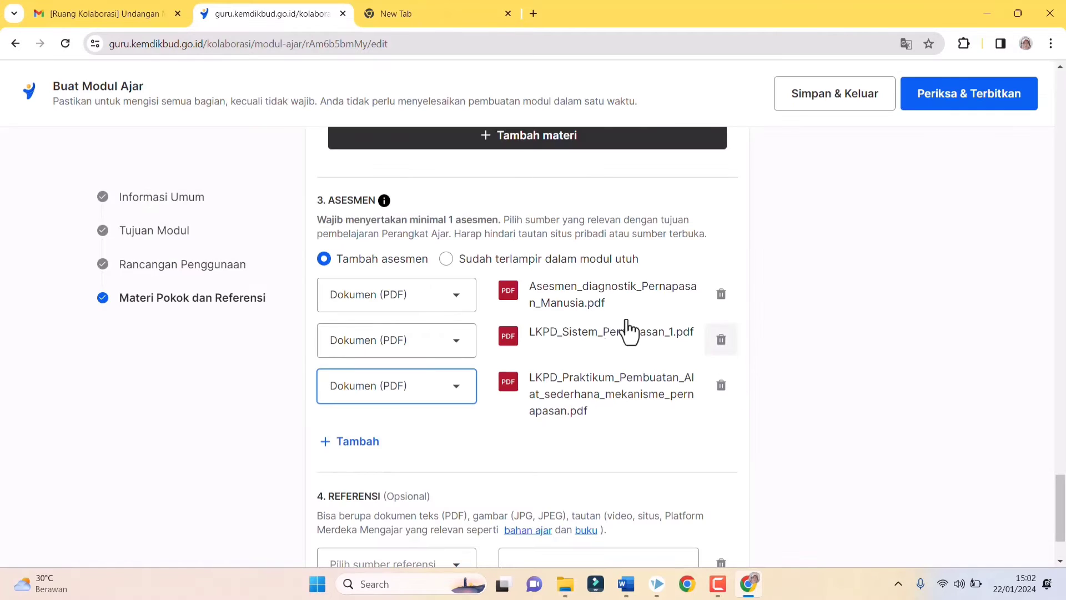
Add a fourth assessment of type "Dokumen (PDF)", attach "LKPD Sistem Pernapasan 2.pdf" and save it.
left_click(364, 441)
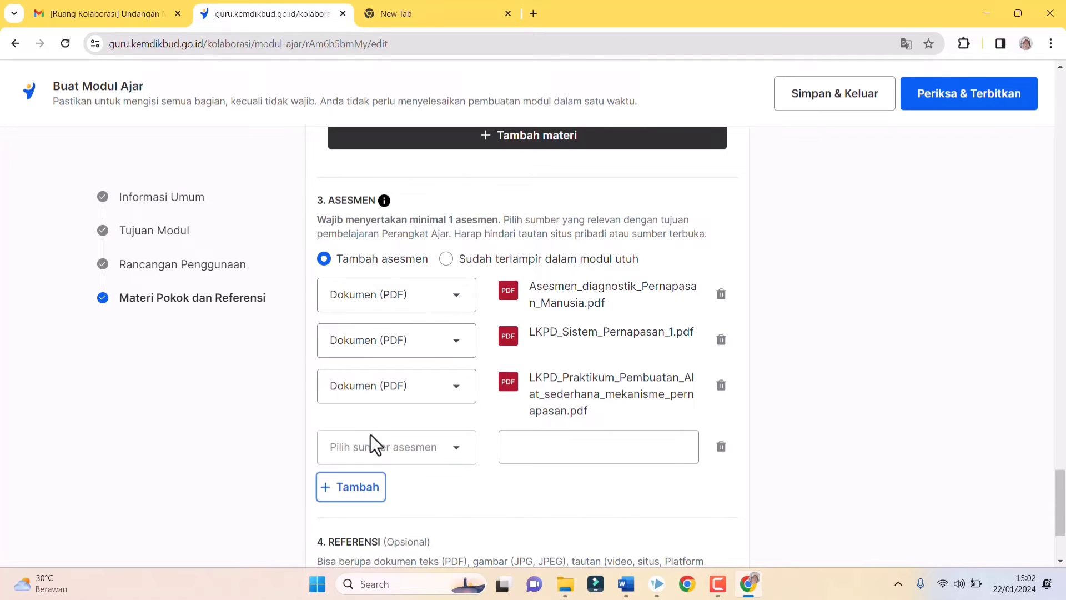
left_click(375, 455)
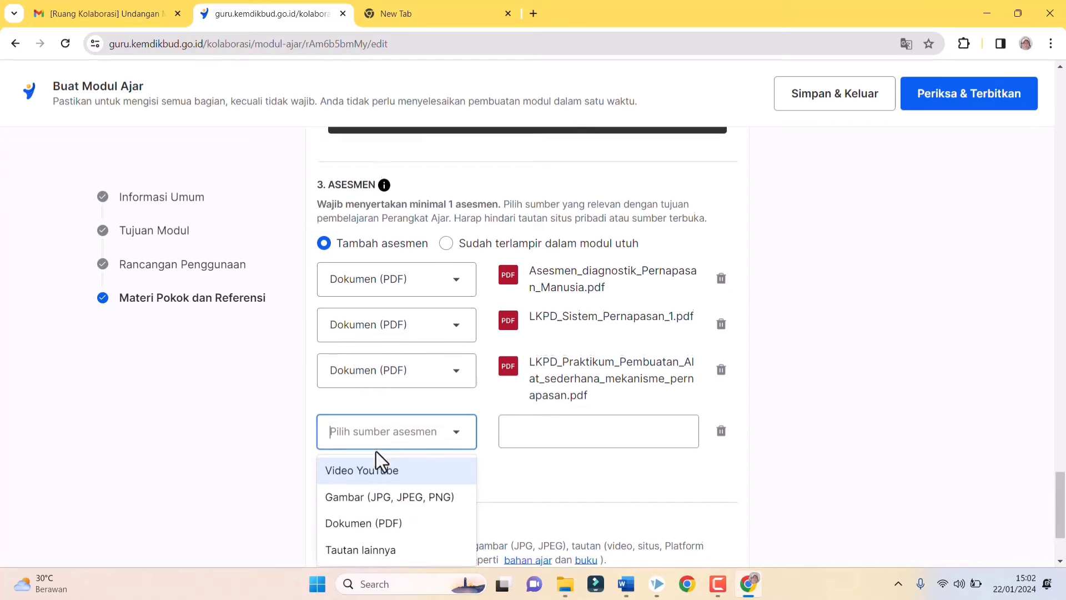
left_click(402, 520)
left_click(688, 327)
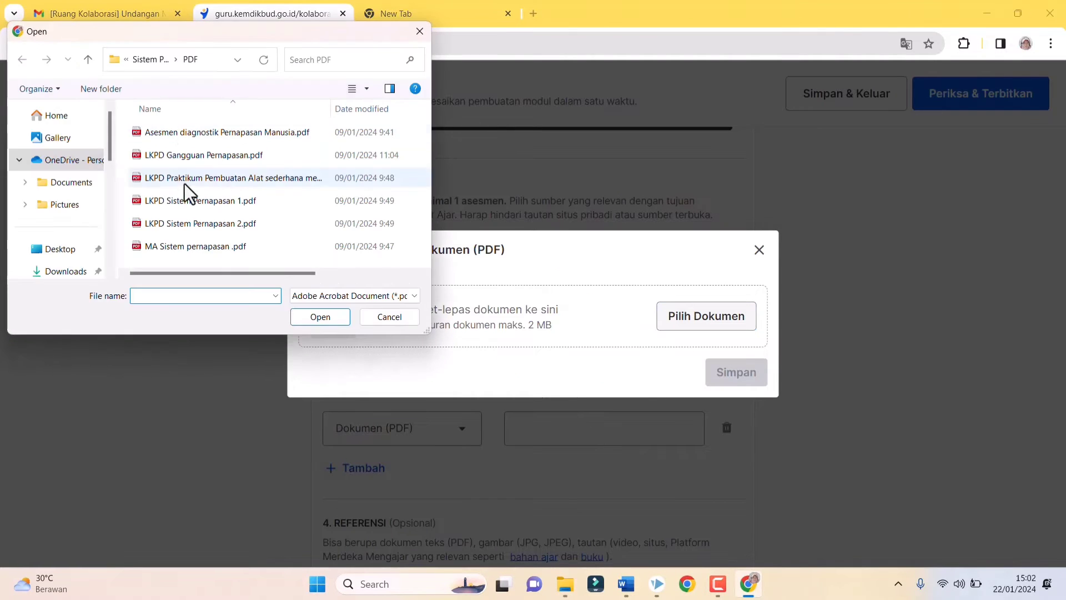
left_click(201, 224)
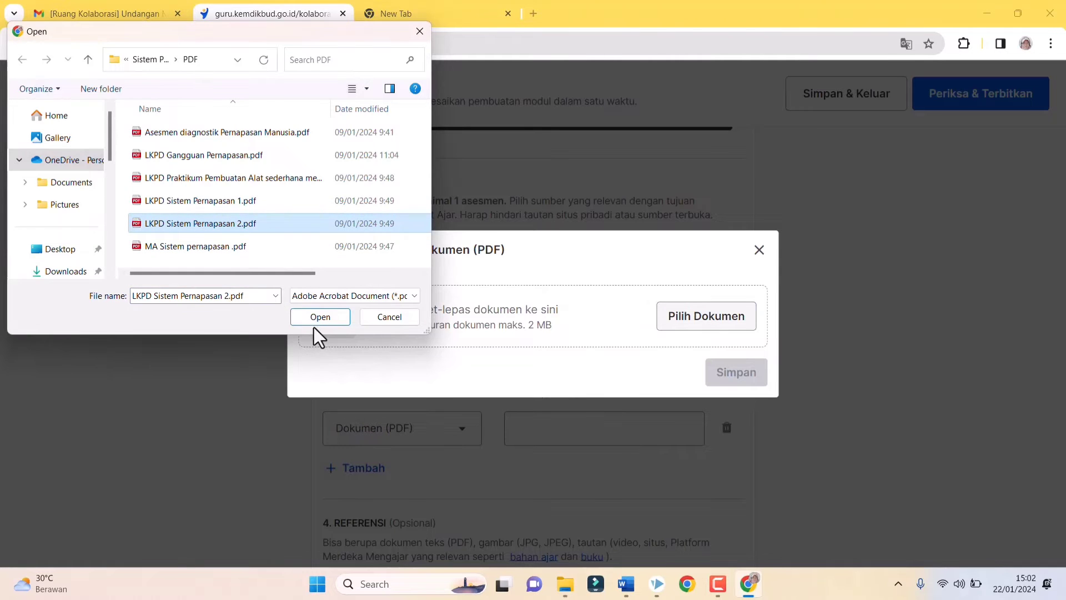
left_click(316, 324)
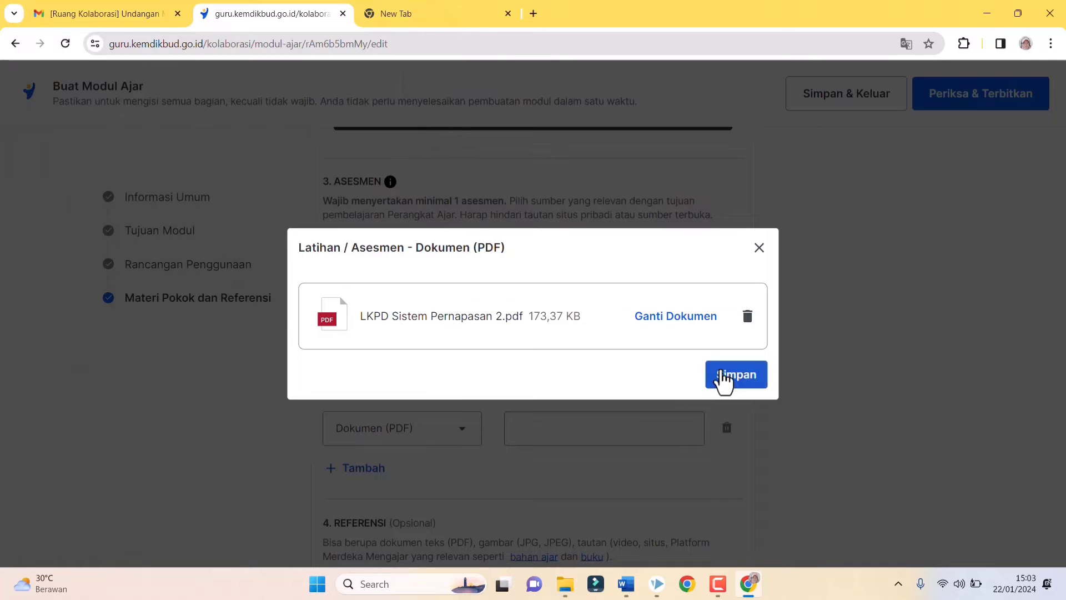
left_click(724, 378)
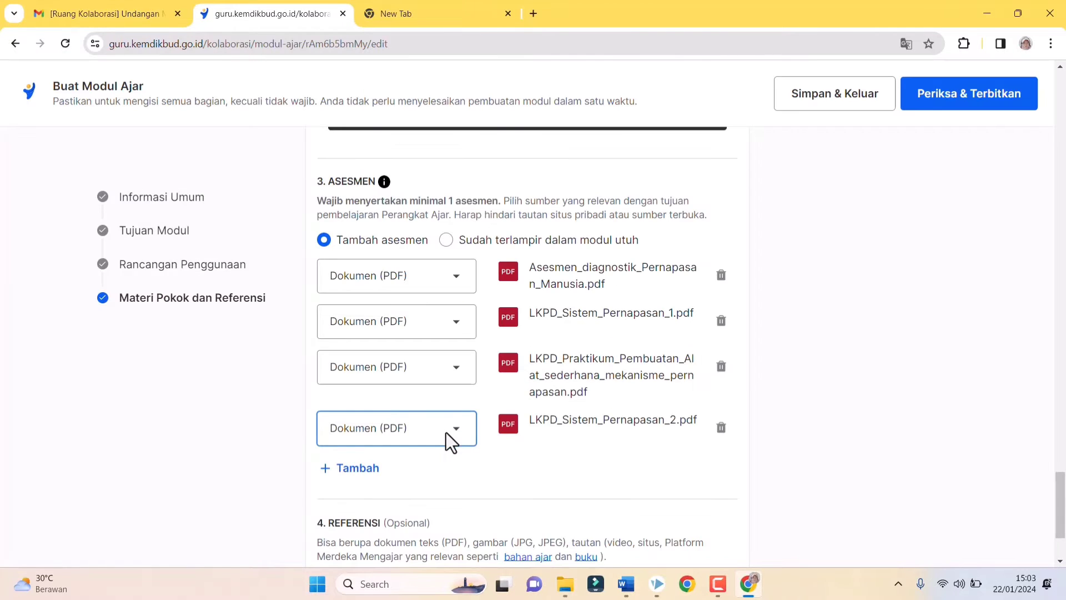
Add a fifth assessment of type "Dokumen (PDF)", attach "LKPD Gangguan Pernapasan.pdf" and save it.
left_click(368, 469)
scroll(377, 461, "down", 2)
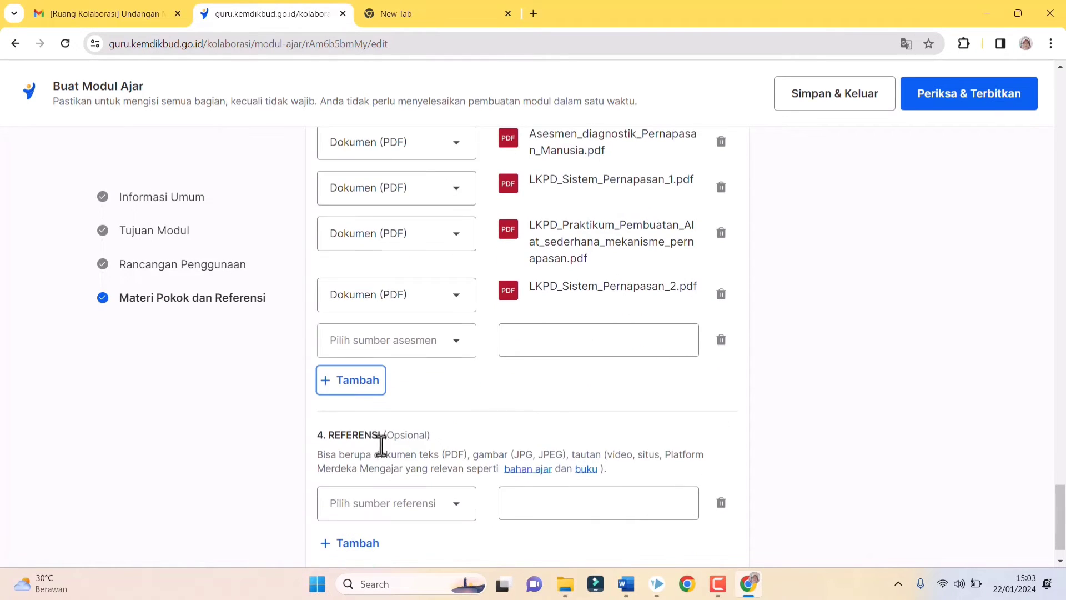
left_click(412, 339)
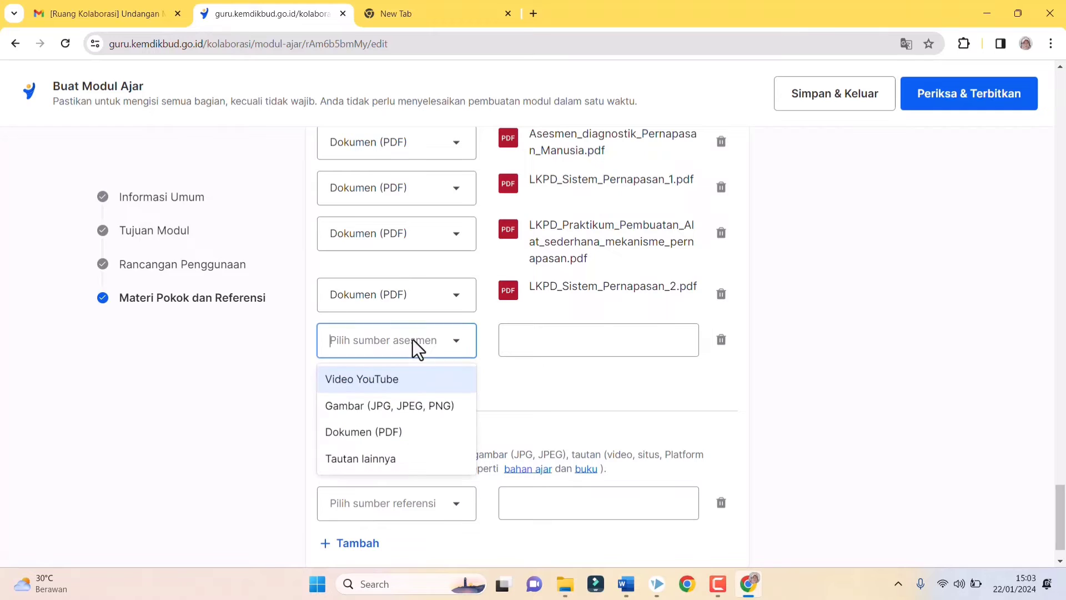
left_click(421, 431)
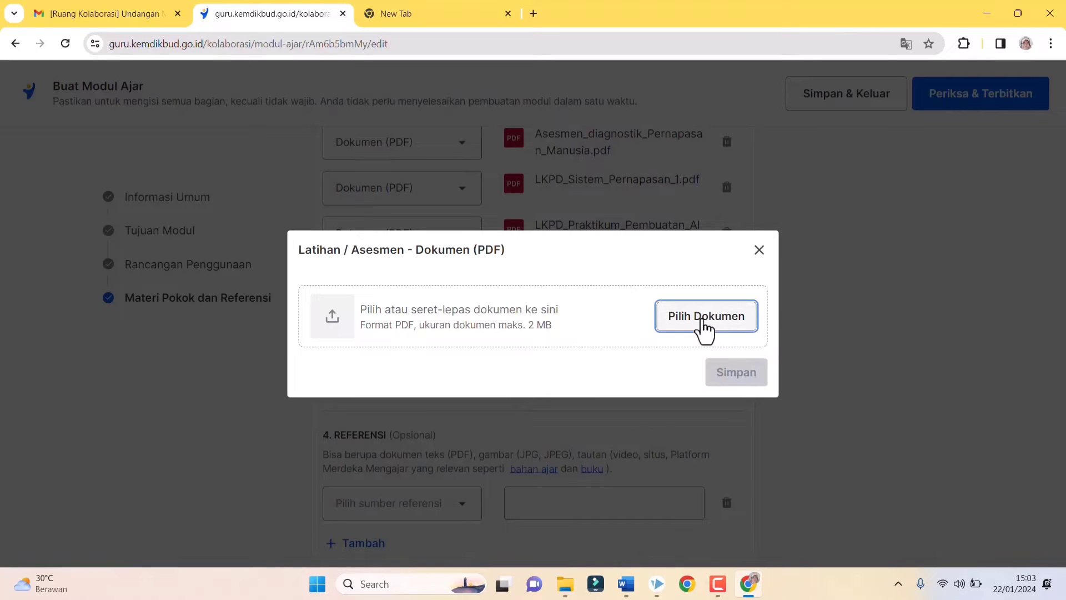
left_click(704, 322)
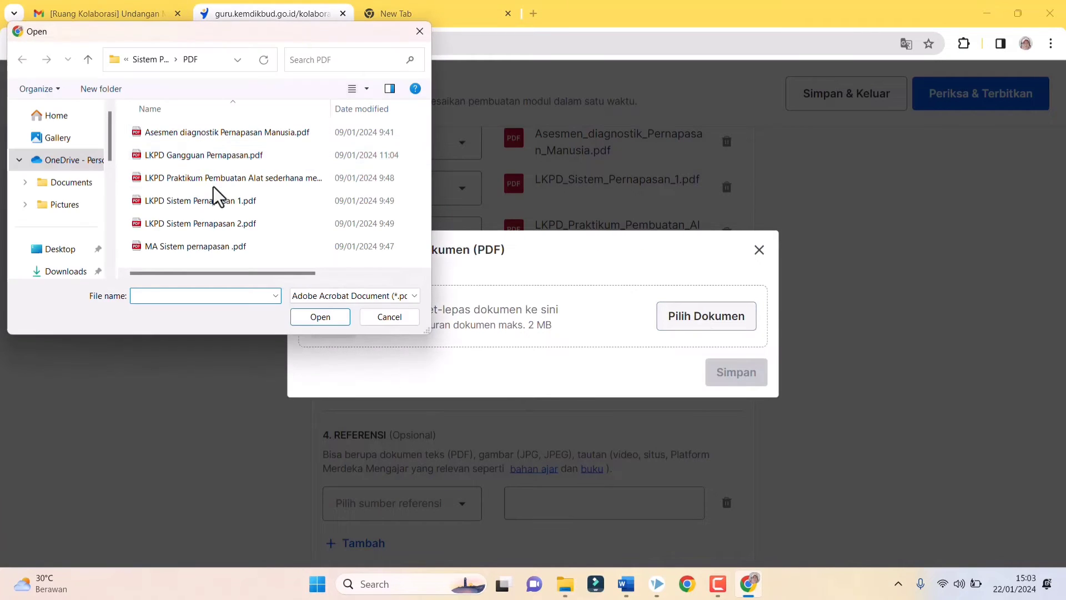
left_click(221, 157)
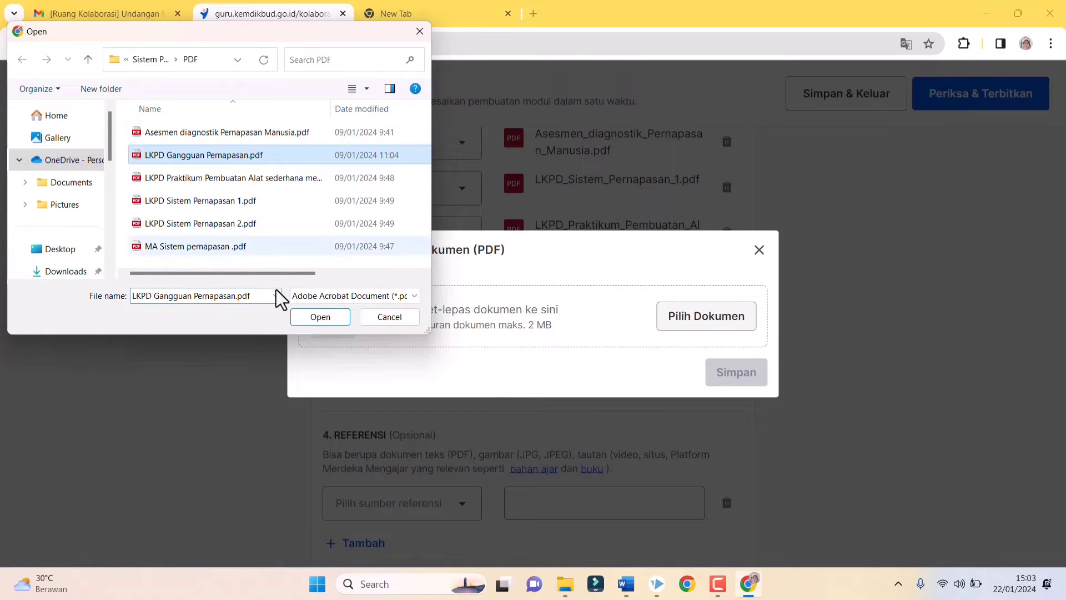
left_click(318, 320)
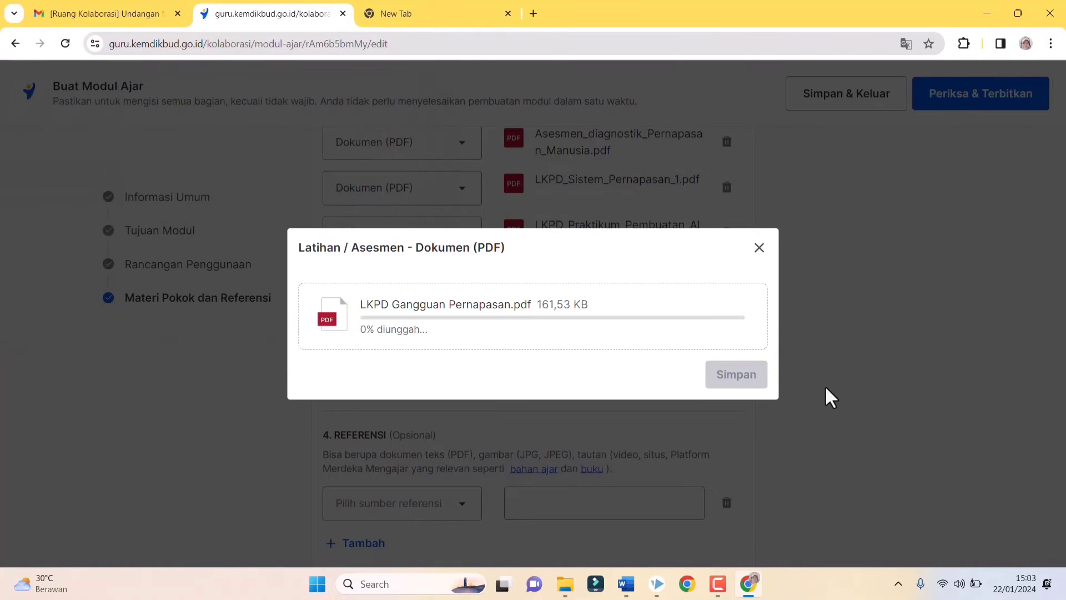
left_click(753, 383)
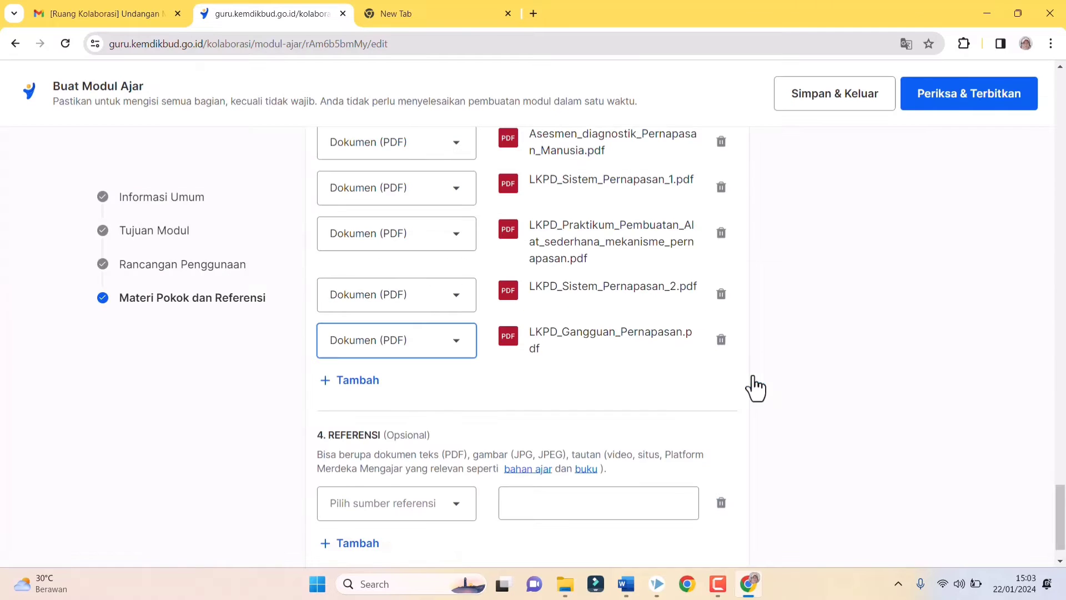
scroll(484, 346, "down", 1)
scroll(485, 349, "up", 3)
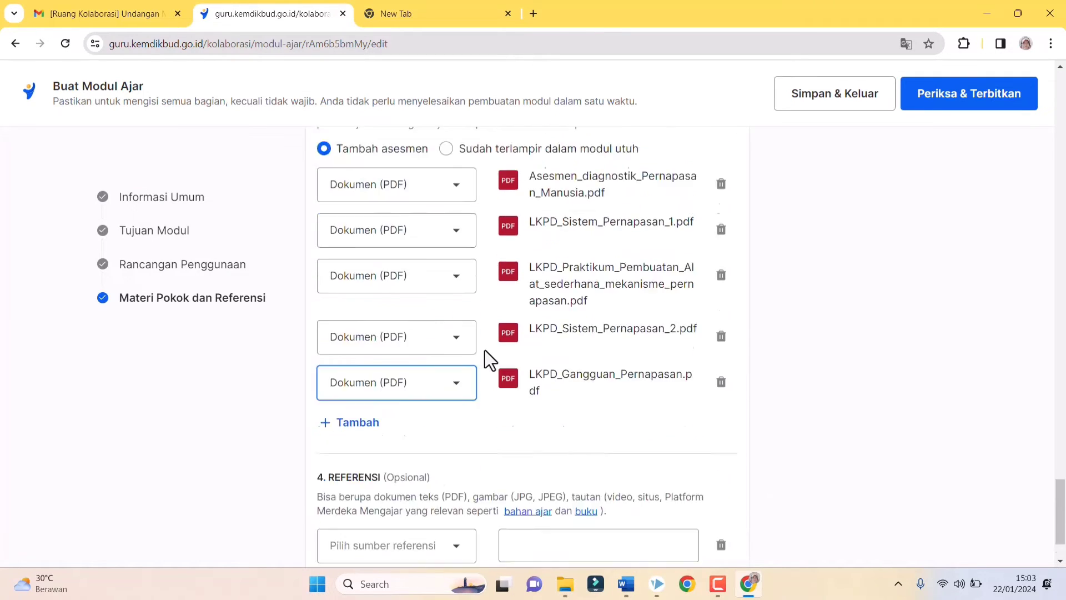
scroll(485, 350, "down", 3)
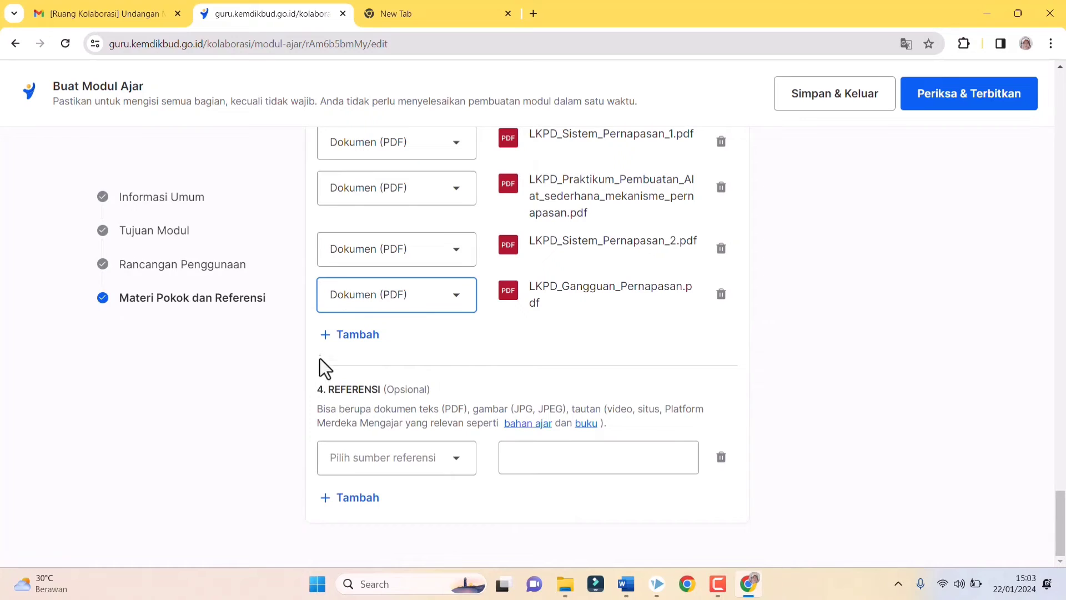
left_click(368, 335)
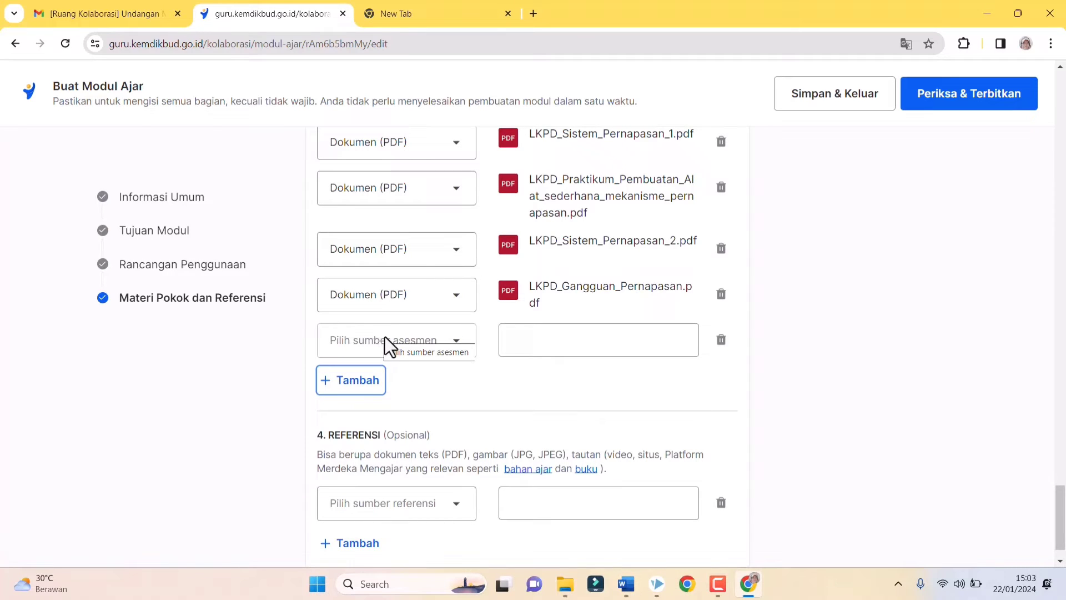
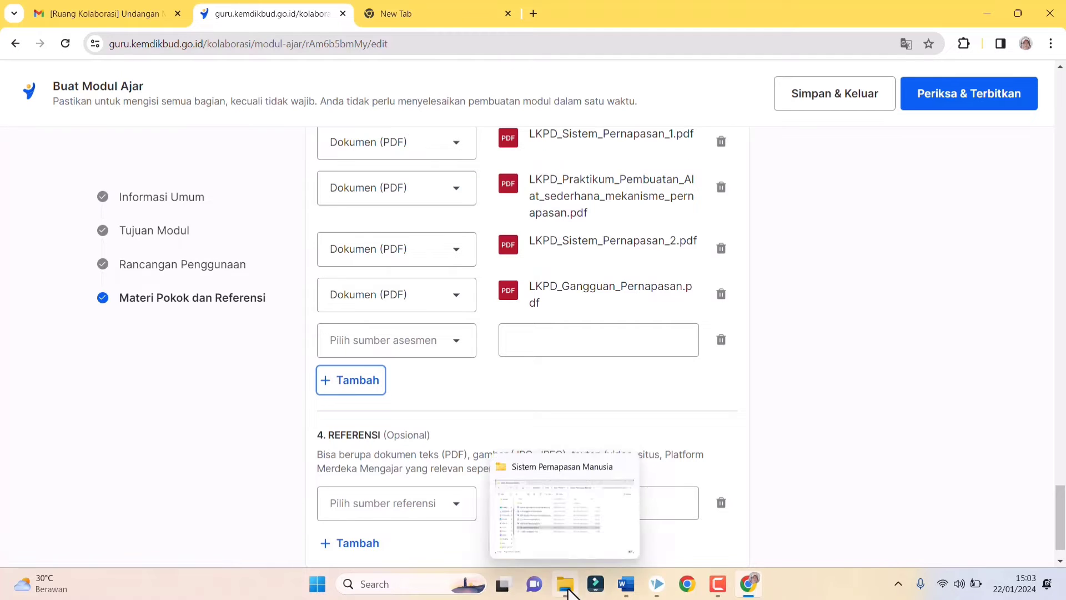
left_click(566, 586)
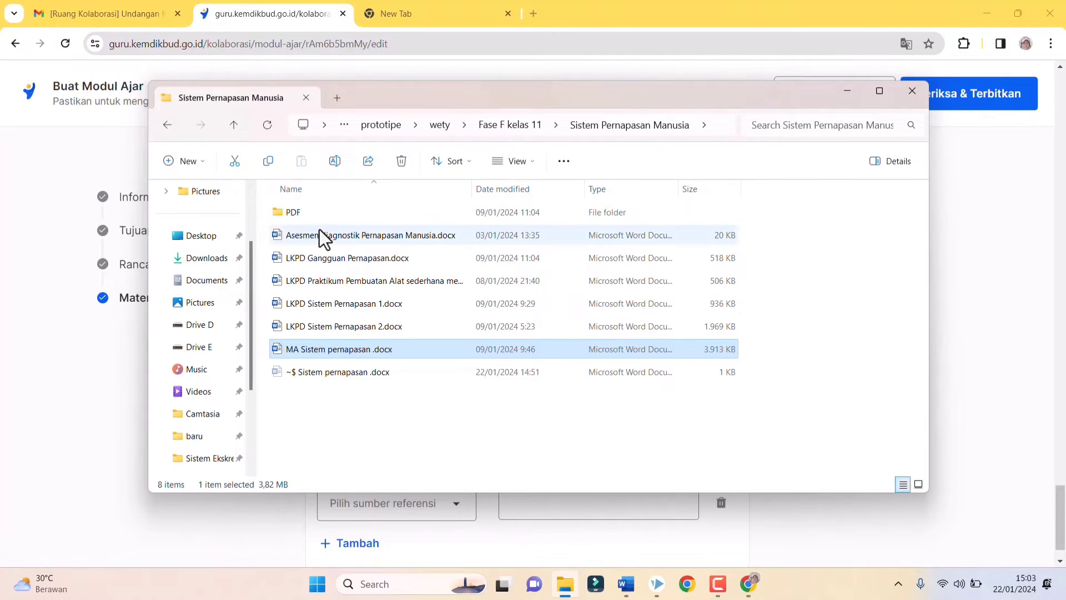
left_click(314, 211)
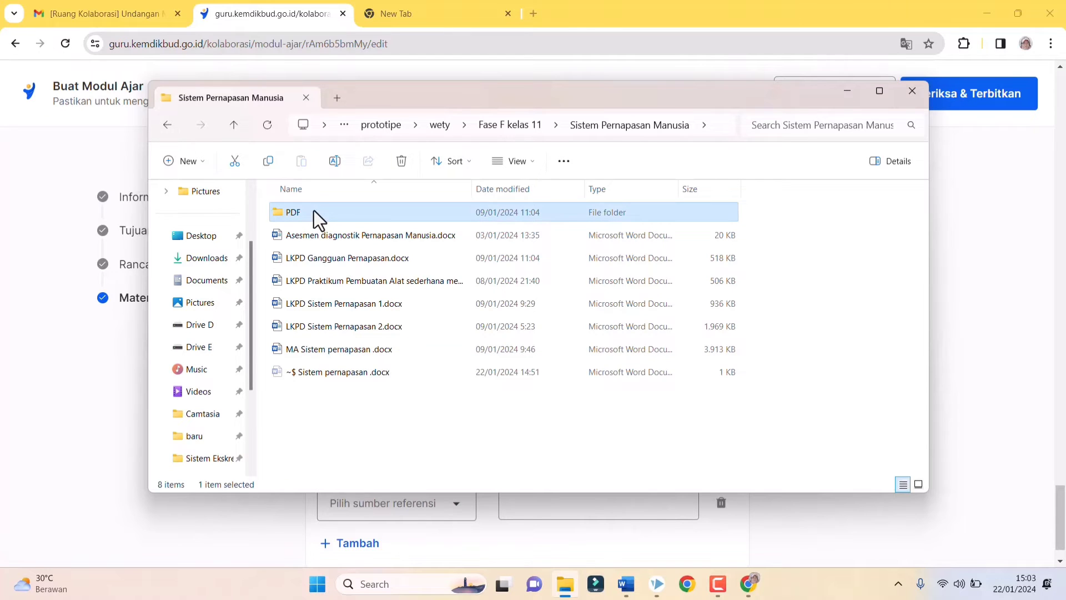
double_click(314, 211)
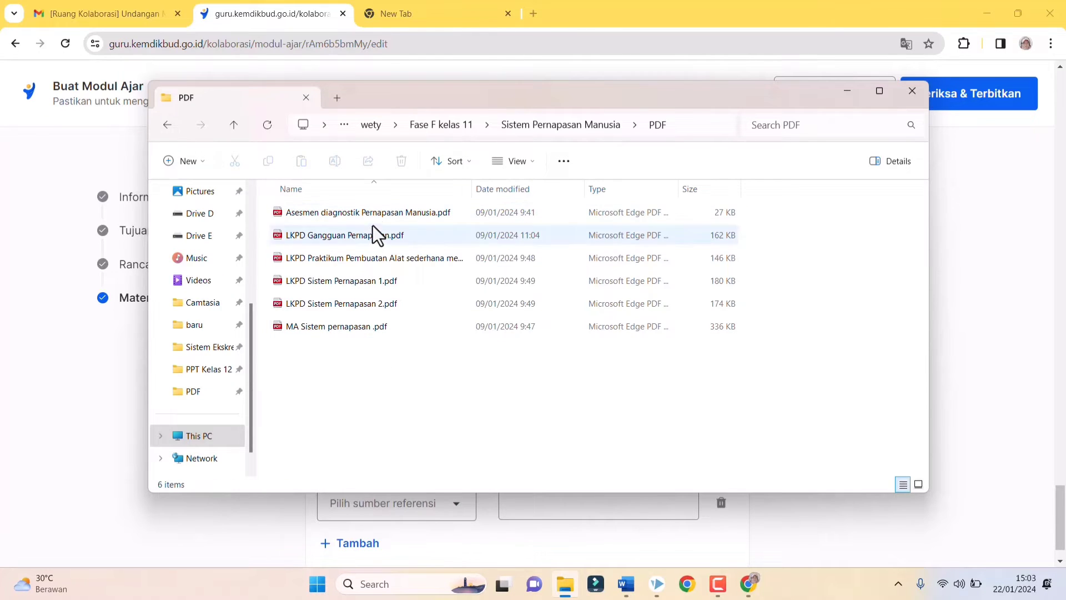
left_click(167, 125)
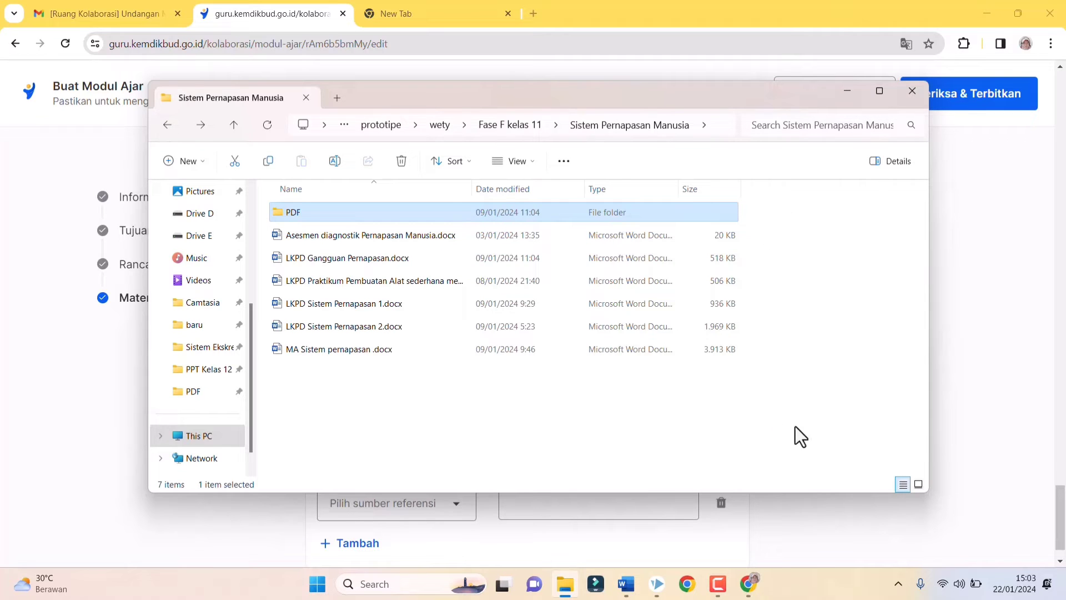
left_click(1010, 398)
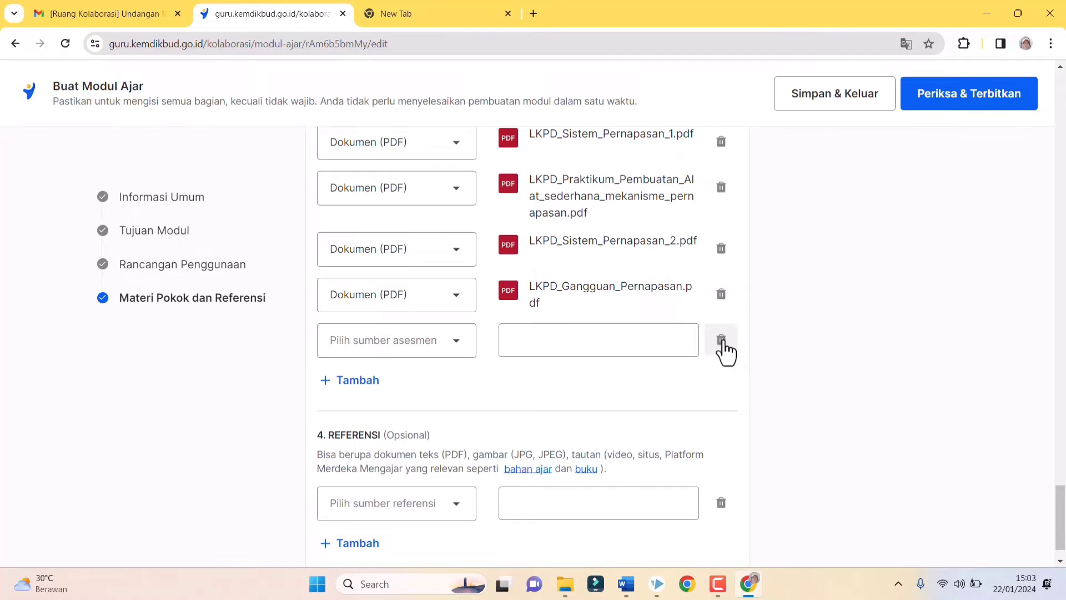
left_click(721, 345)
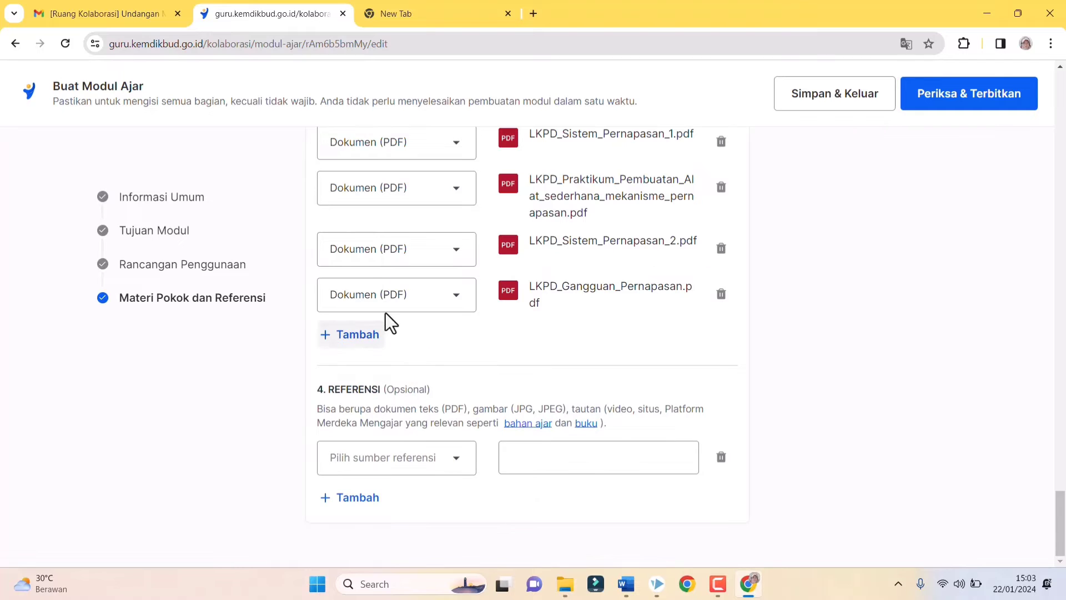
scroll(488, 305, "up", 2)
scroll(489, 304, "down", 2)
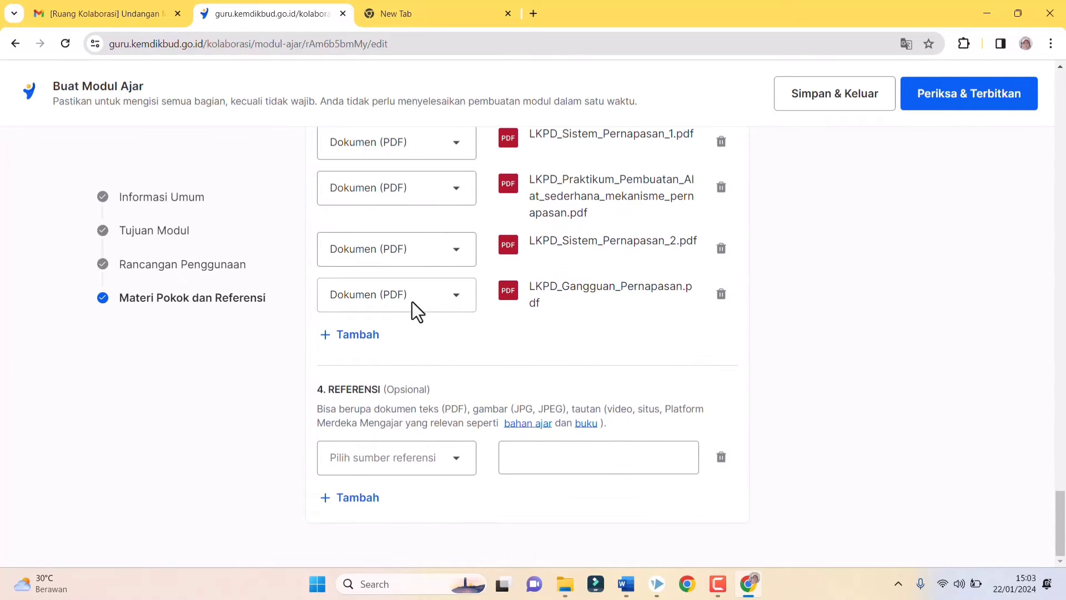
left_click(450, 468)
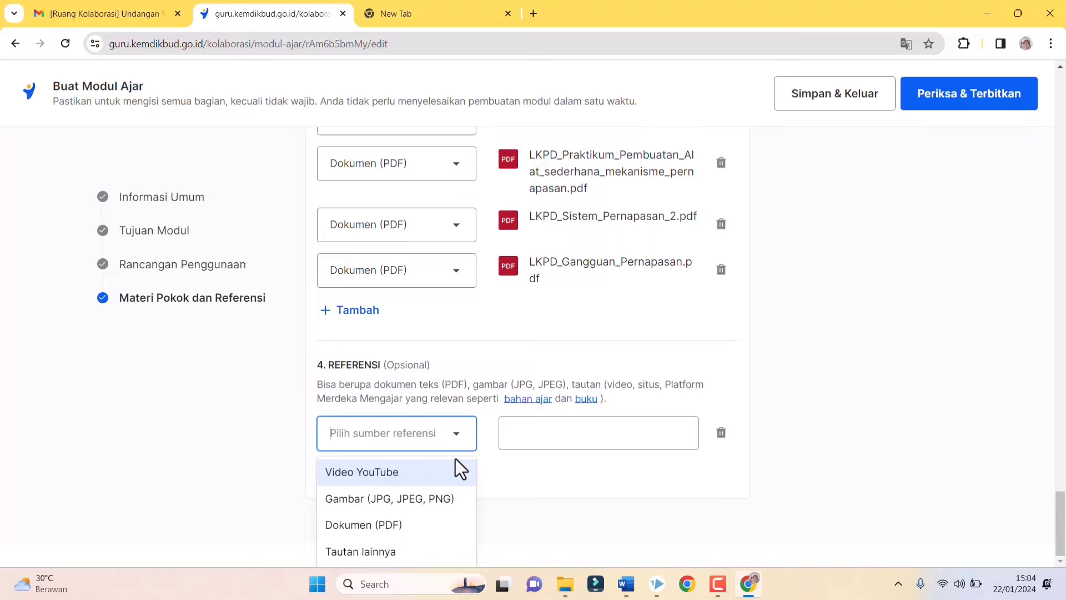
left_click(431, 472)
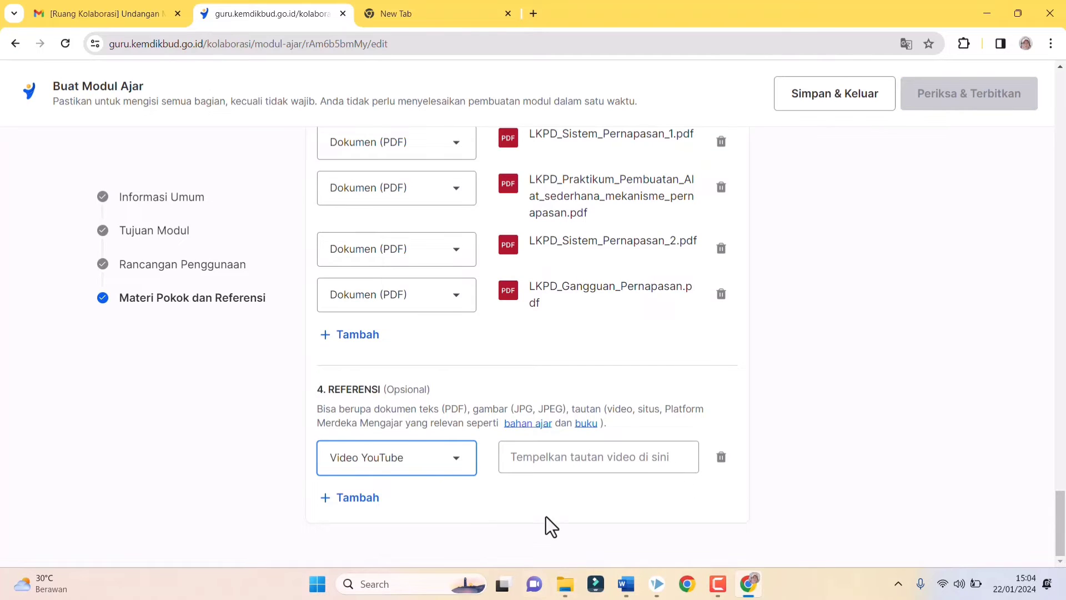
left_click(623, 589)
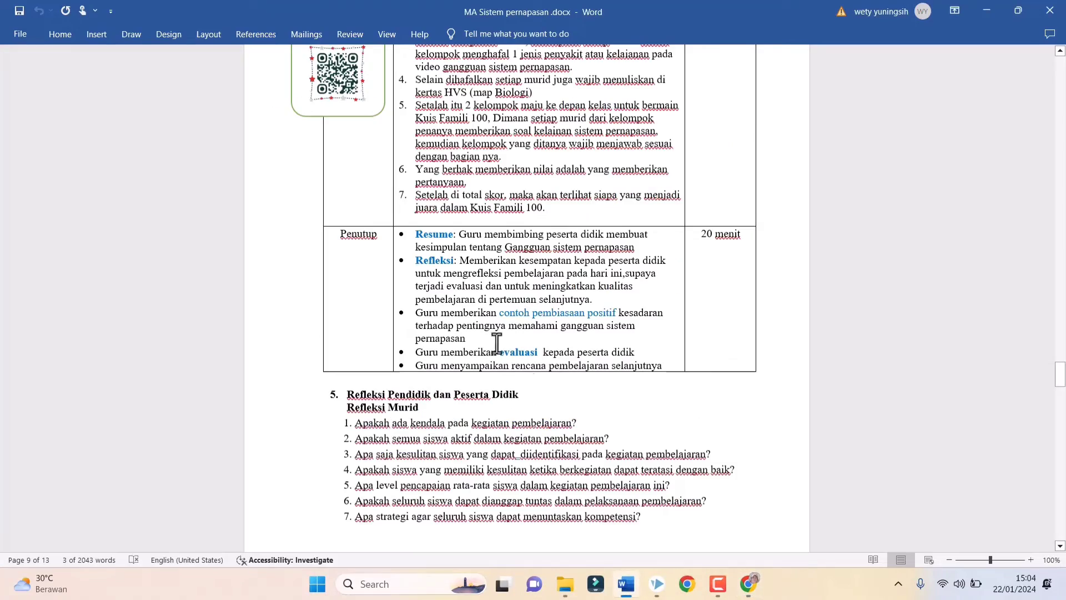
scroll(598, 411, "down", 1)
scroll(589, 400, "up", 20)
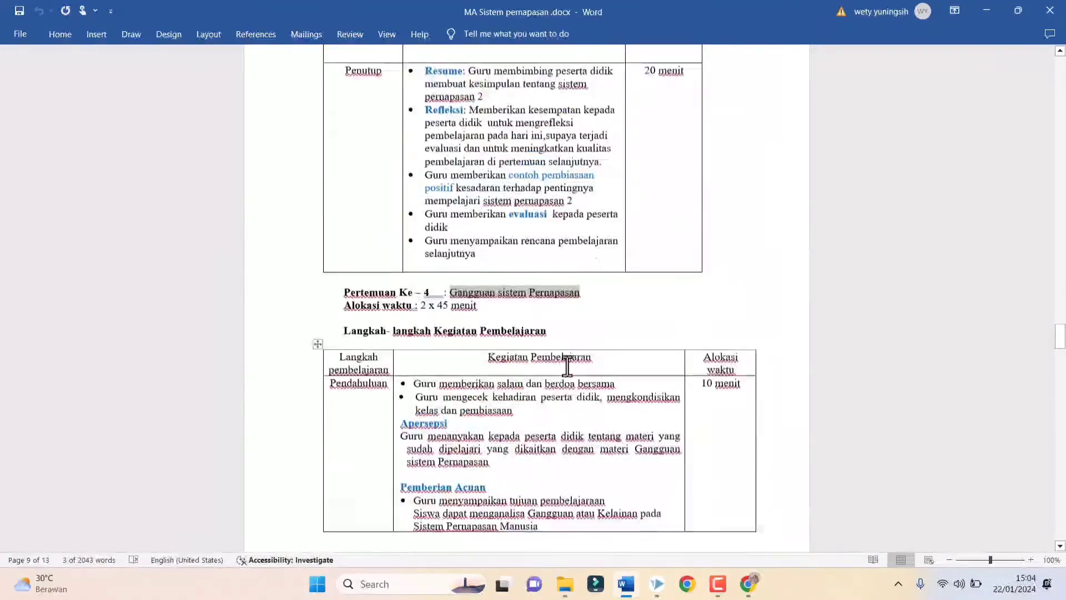
scroll(563, 362, "up", 20)
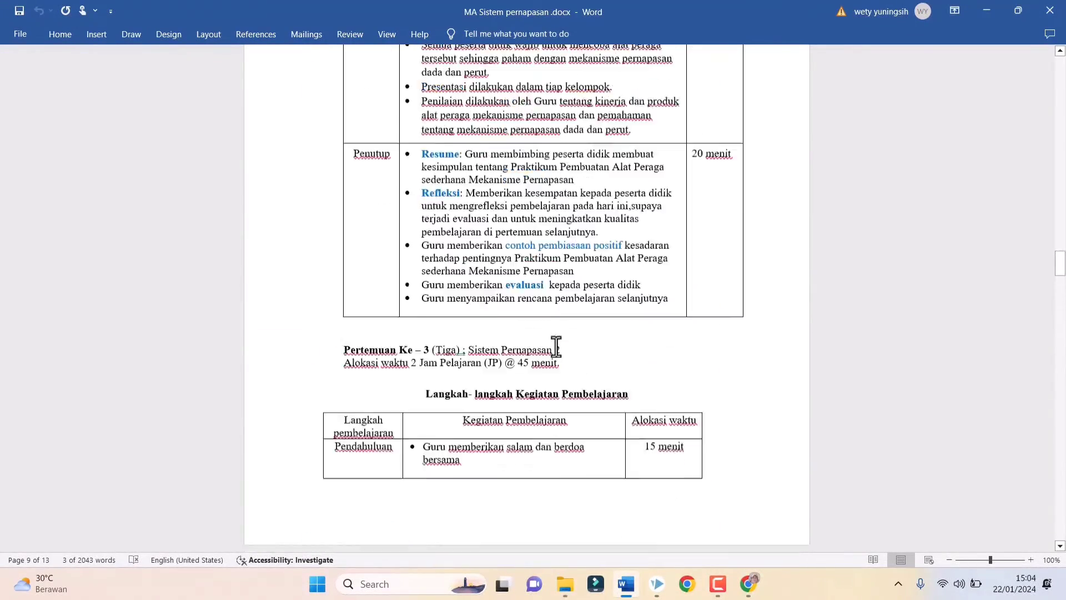
scroll(556, 347, "up", 20)
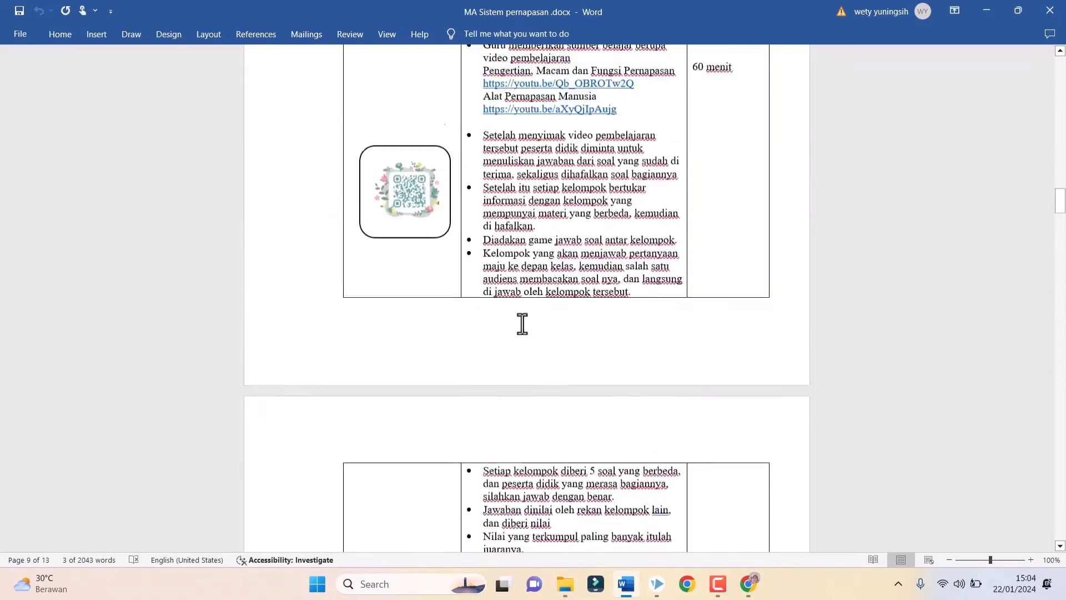
scroll(561, 174, "up", 10)
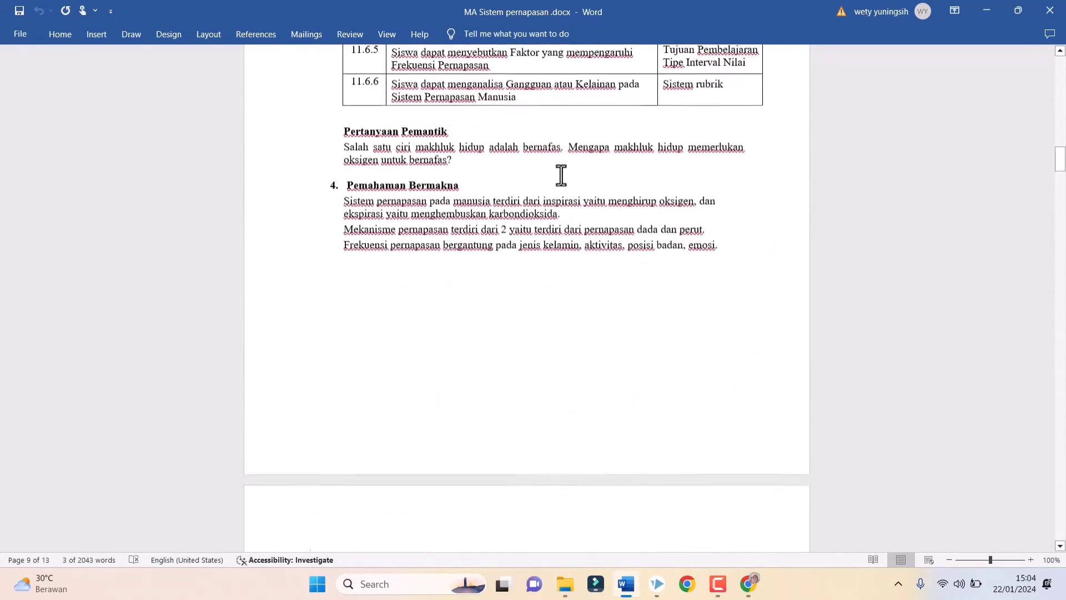
scroll(566, 195, "down", 15)
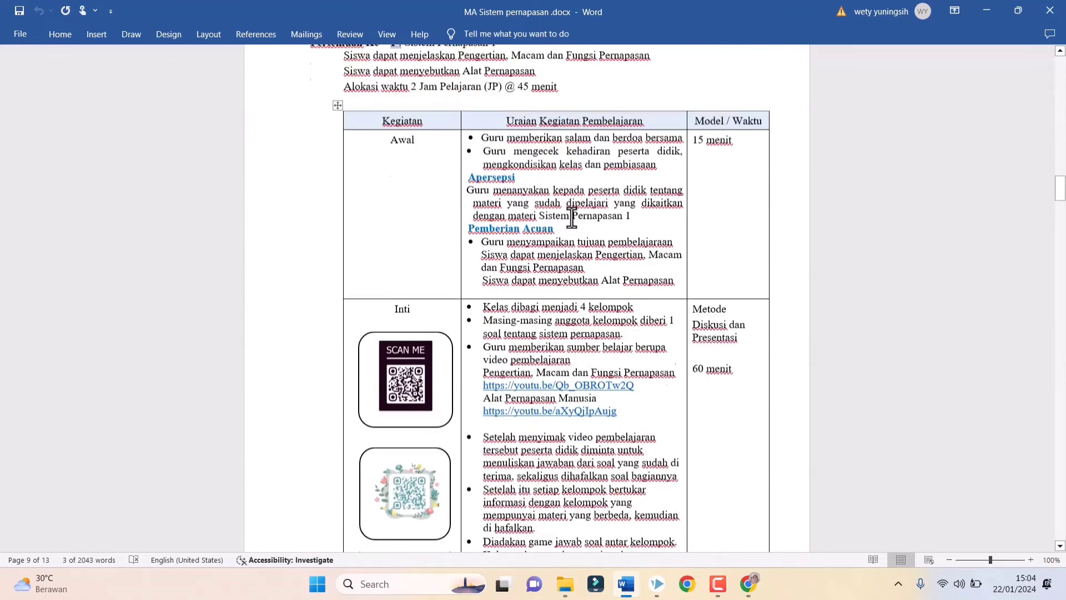
left_click_drag(481, 285, 639, 288)
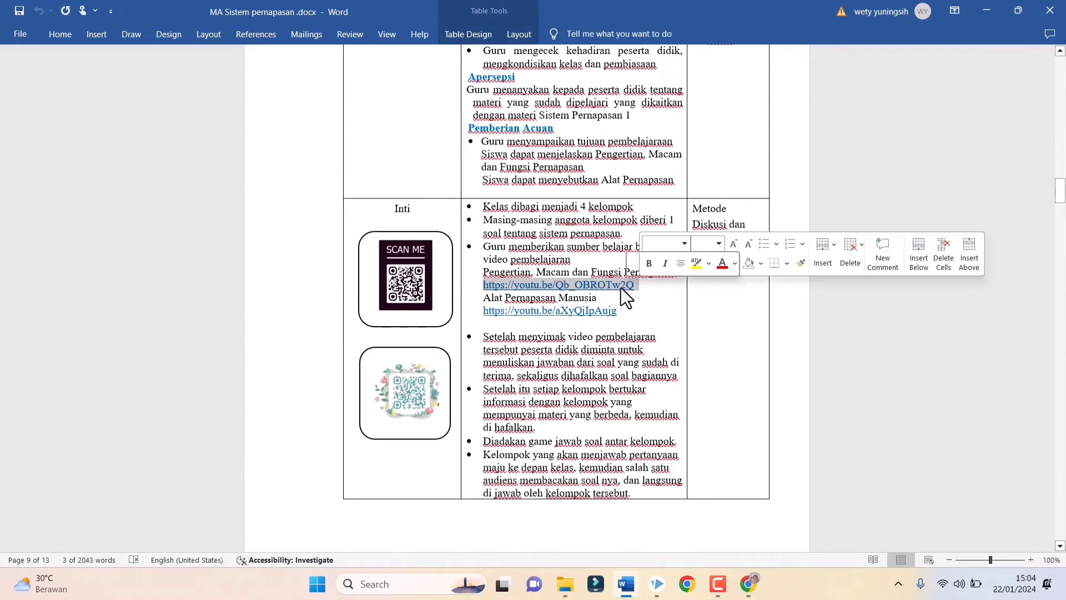
right_click(639, 287)
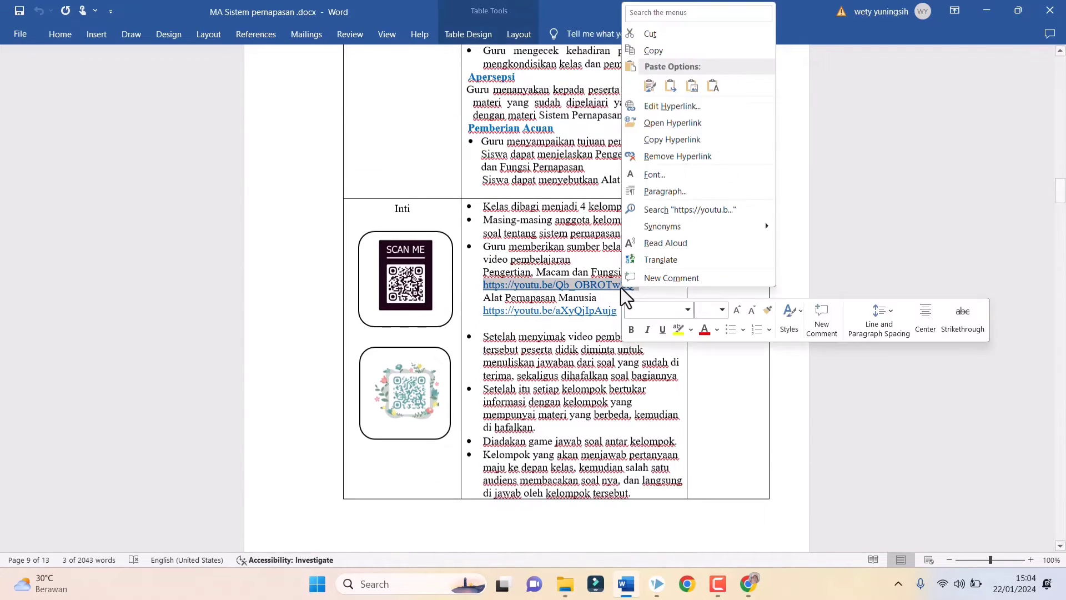
left_click(654, 50)
Back in Chrome, paste the copied link into the first reference and add a second reference with source Video YouTube.
mouse_move(755, 588)
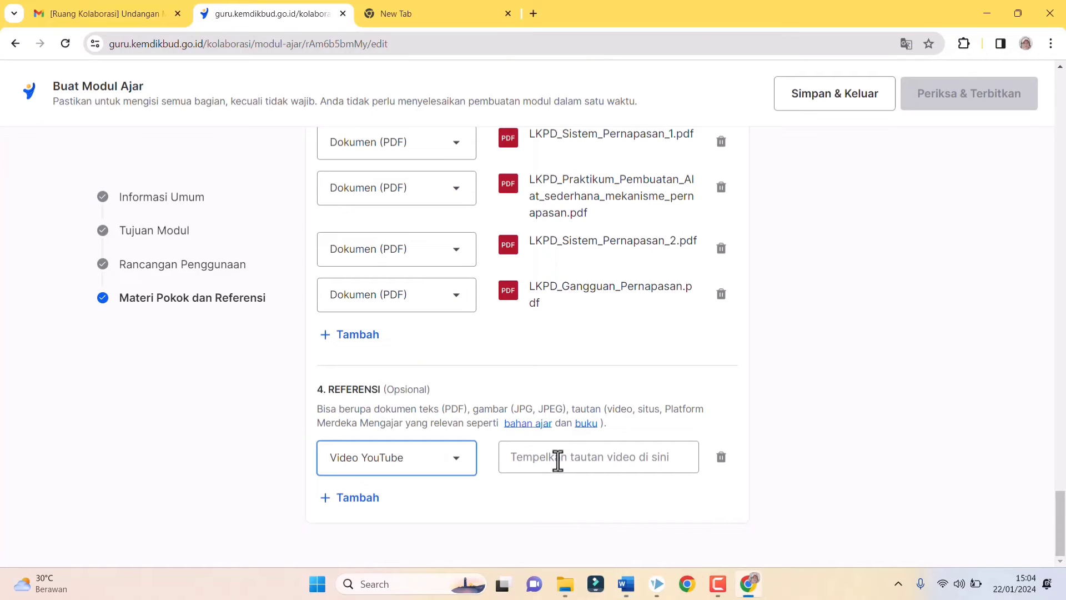
left_click(547, 458)
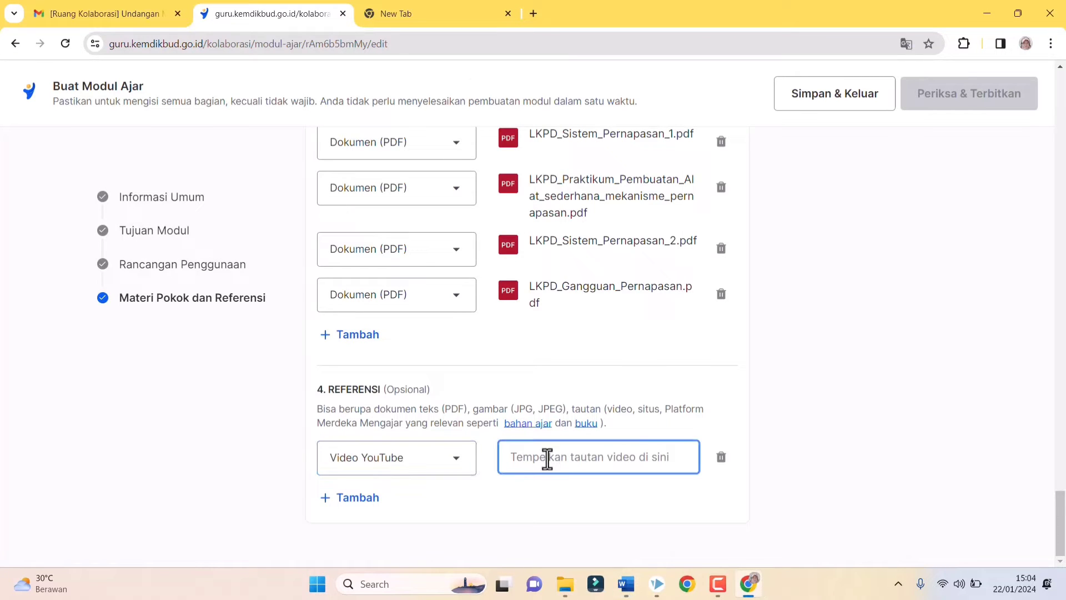
key("ctrl+v")
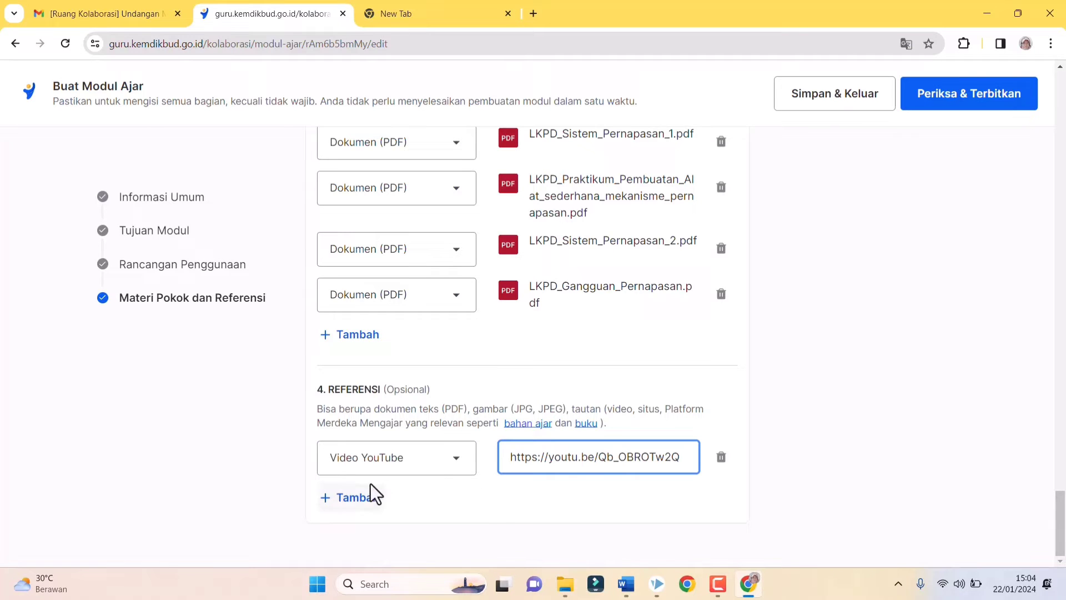
left_click(355, 502)
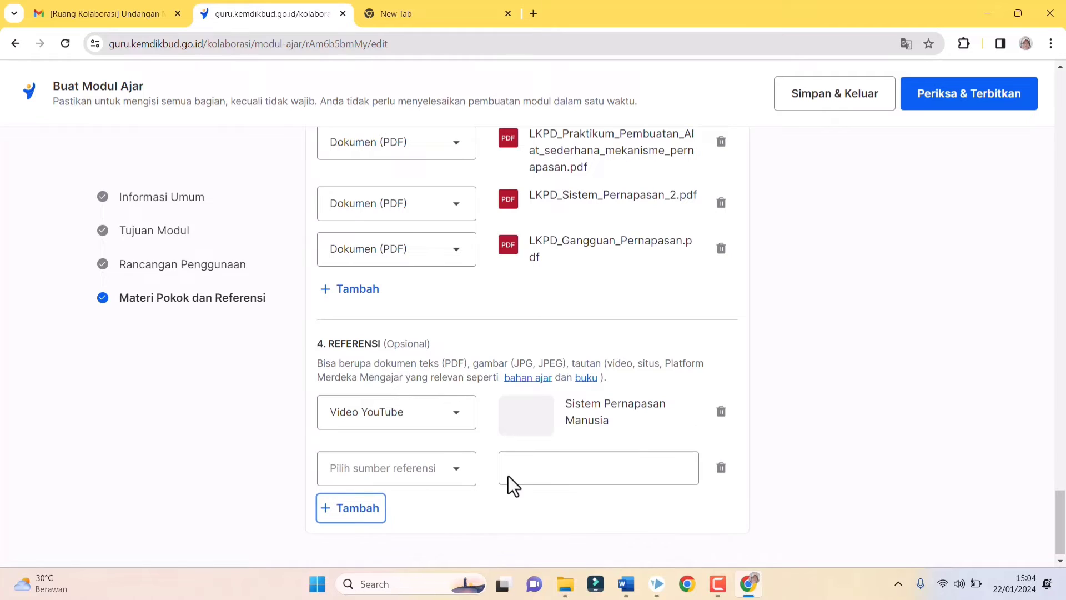
left_click(452, 478)
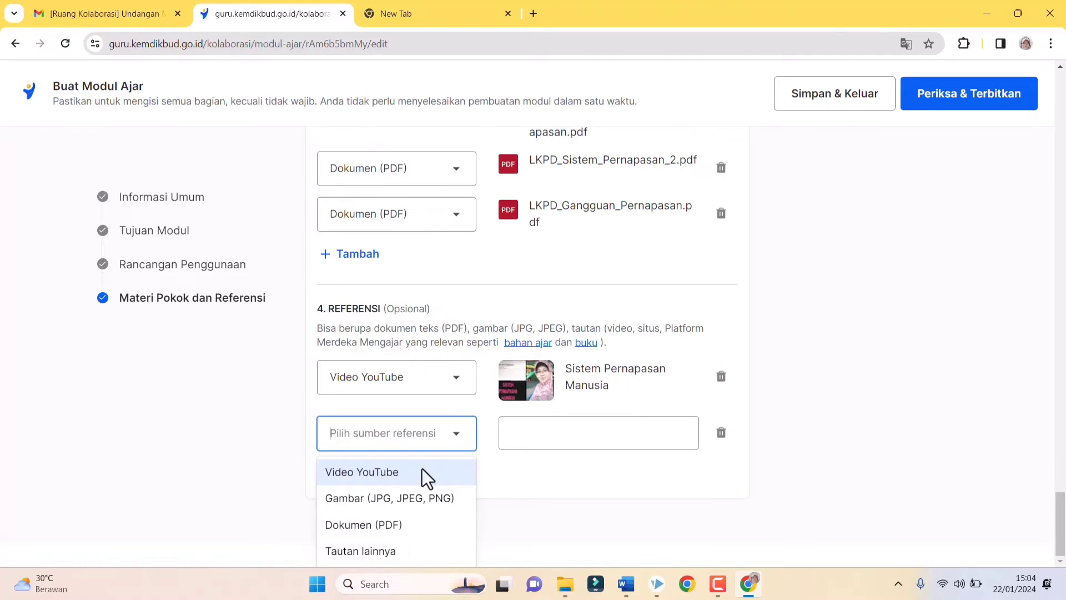
left_click(394, 473)
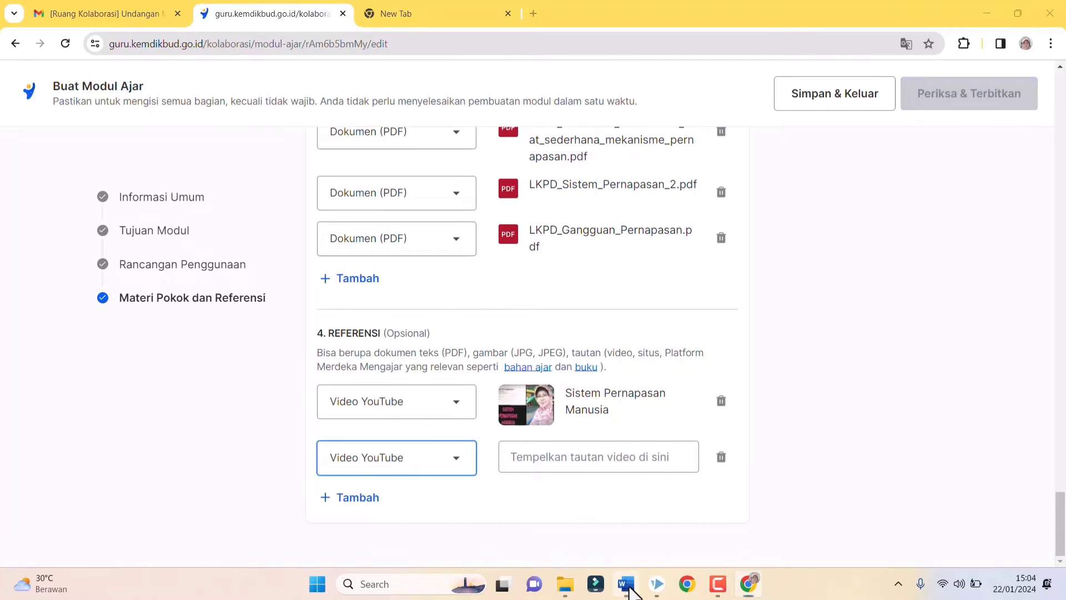
left_click(626, 583)
left_click_drag(481, 310, 585, 319)
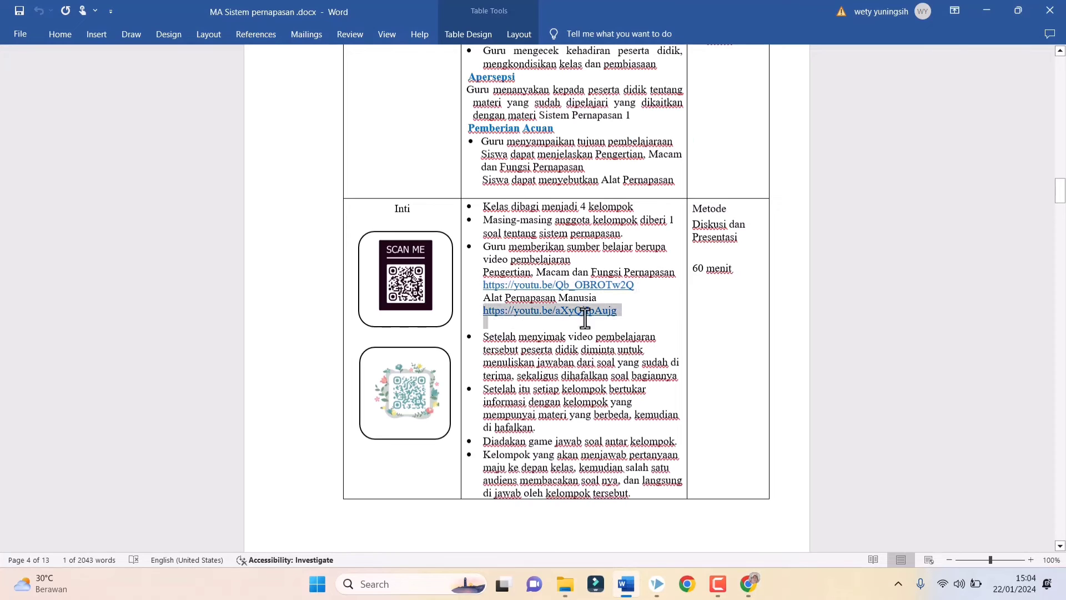
right_click(614, 311)
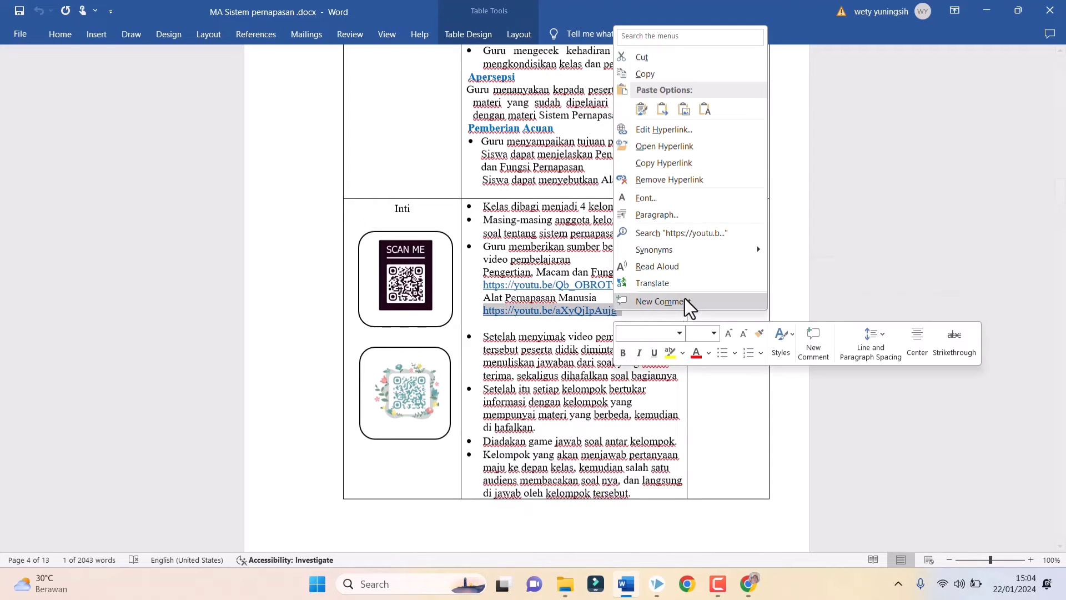
left_click(645, 74)
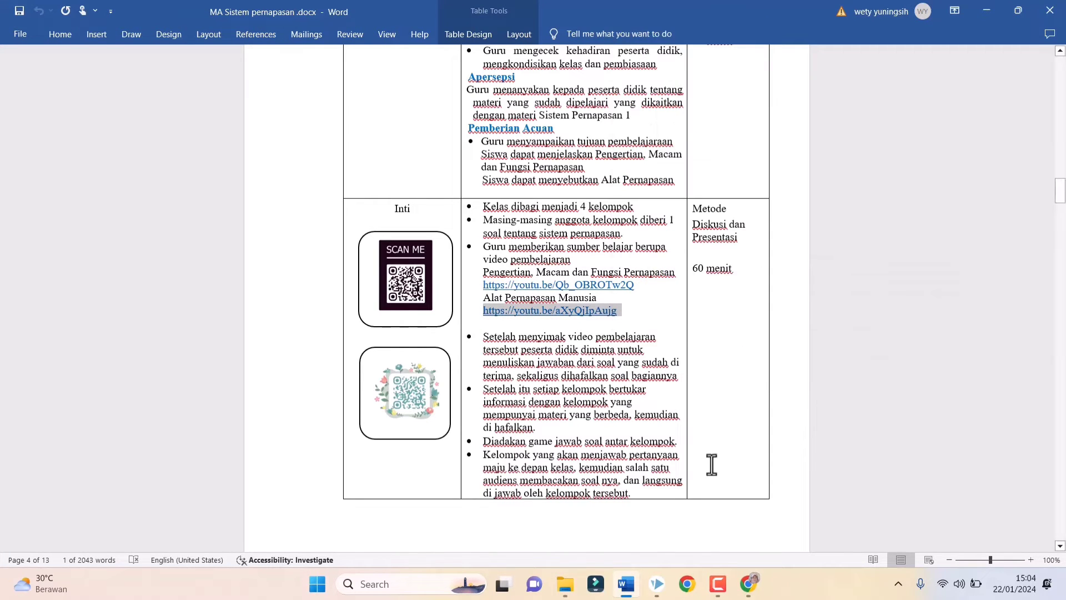
Back in Chrome, paste the copied link into the second reference and add a third reference with source Video YouTube.
left_click(748, 584)
left_click(575, 457)
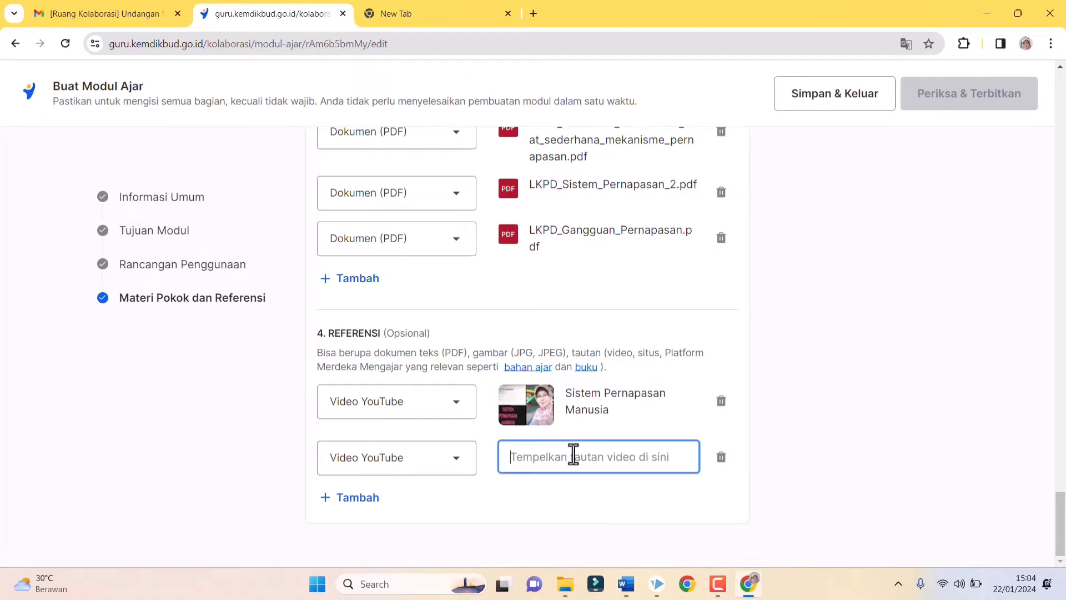
key("ctrl+v")
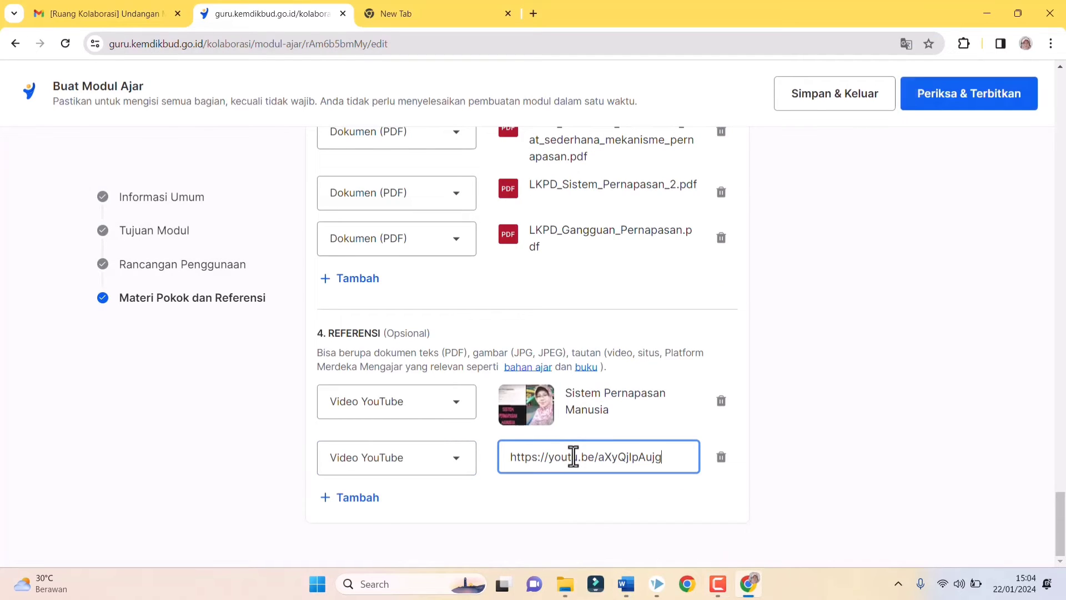
left_click(375, 503)
left_click(424, 461)
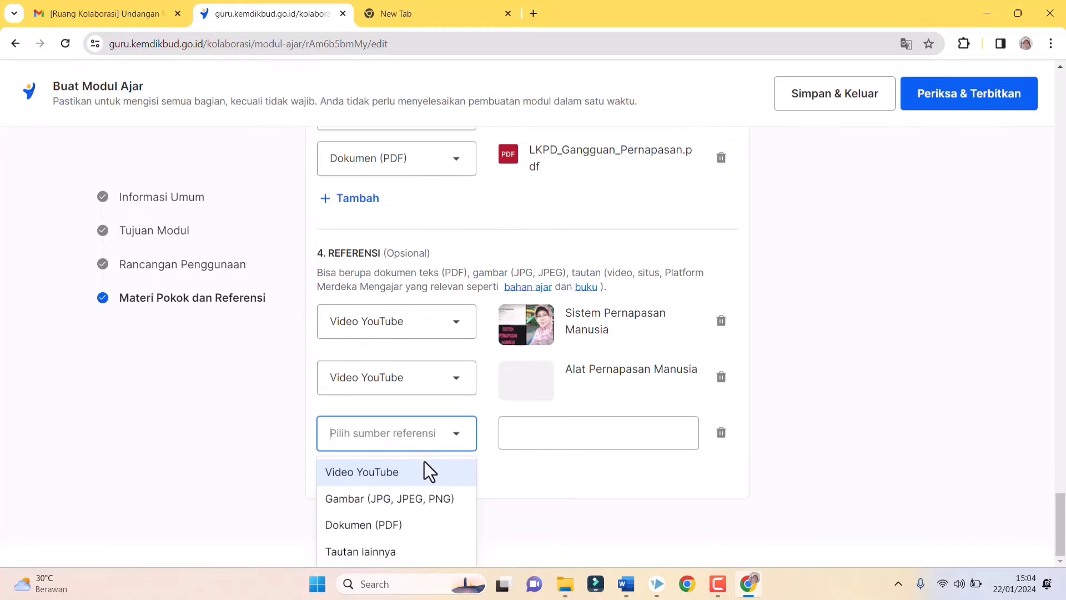
left_click(413, 481)
left_click(552, 455)
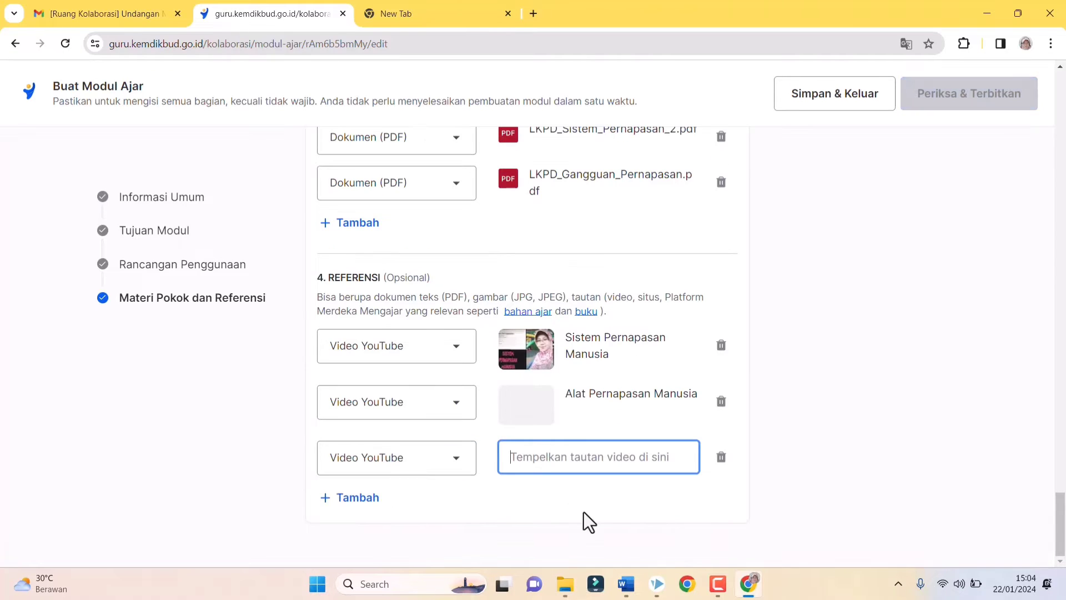
In the Word module document, copy the YouTube link under Pembuatan Alat Peraga Mekanisme Pernapasan dengan pembelajaran STEM in meeting 2.
left_click(626, 584)
scroll(603, 456, "down", 10)
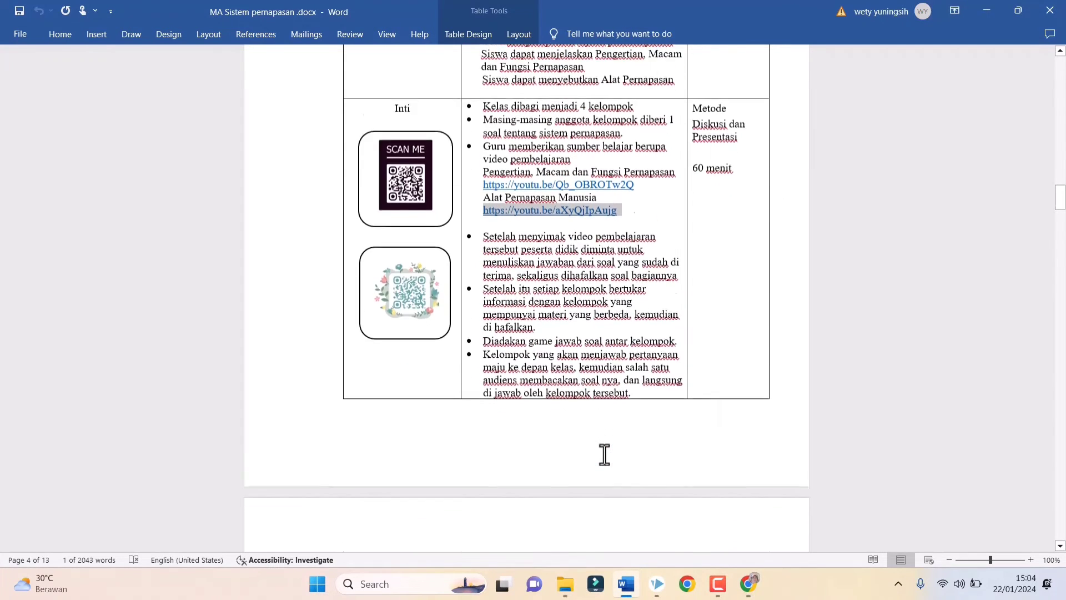
scroll(603, 456, "down", 8)
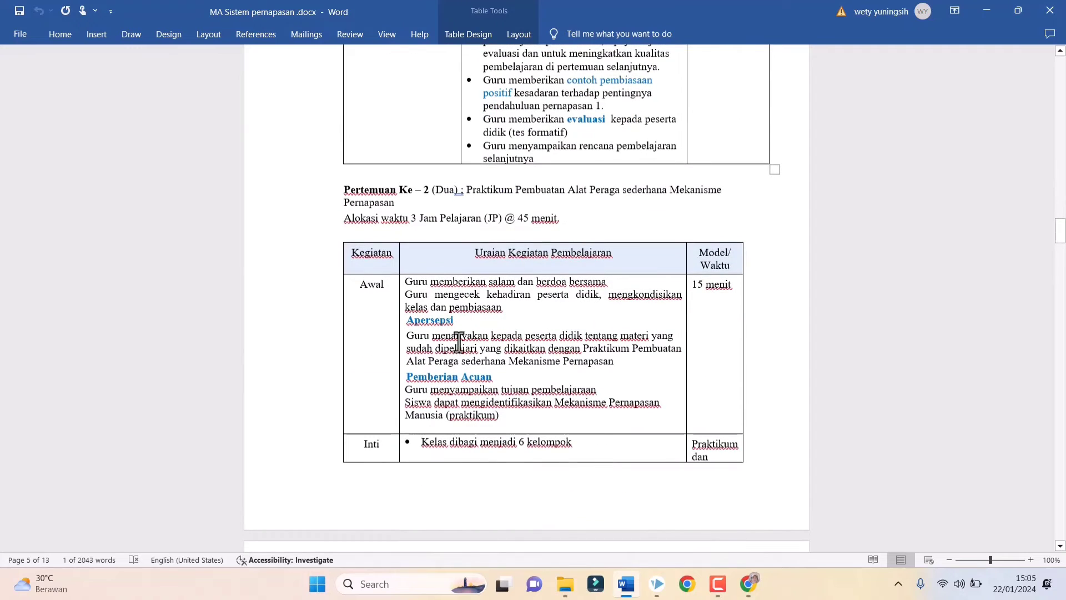
scroll(446, 373, "down", 10)
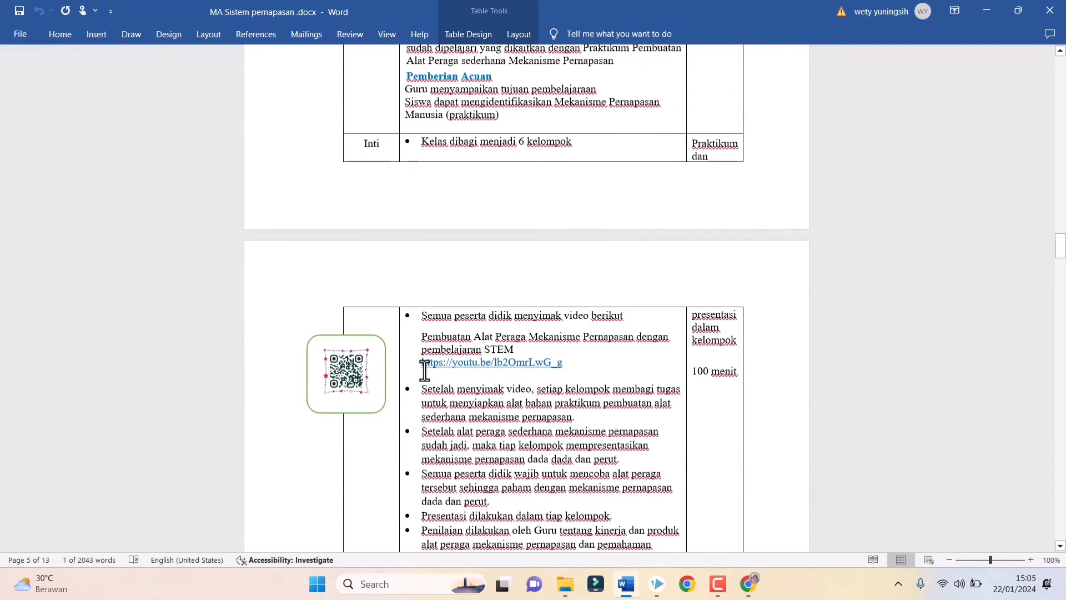
left_click_drag(421, 365, 528, 372)
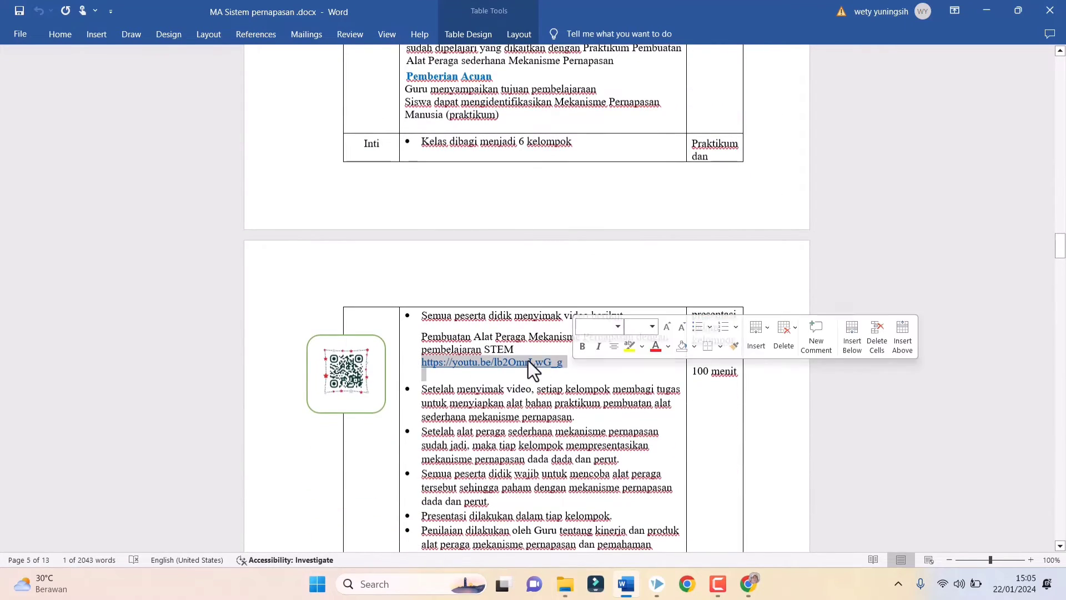
right_click(542, 371)
left_click(571, 125)
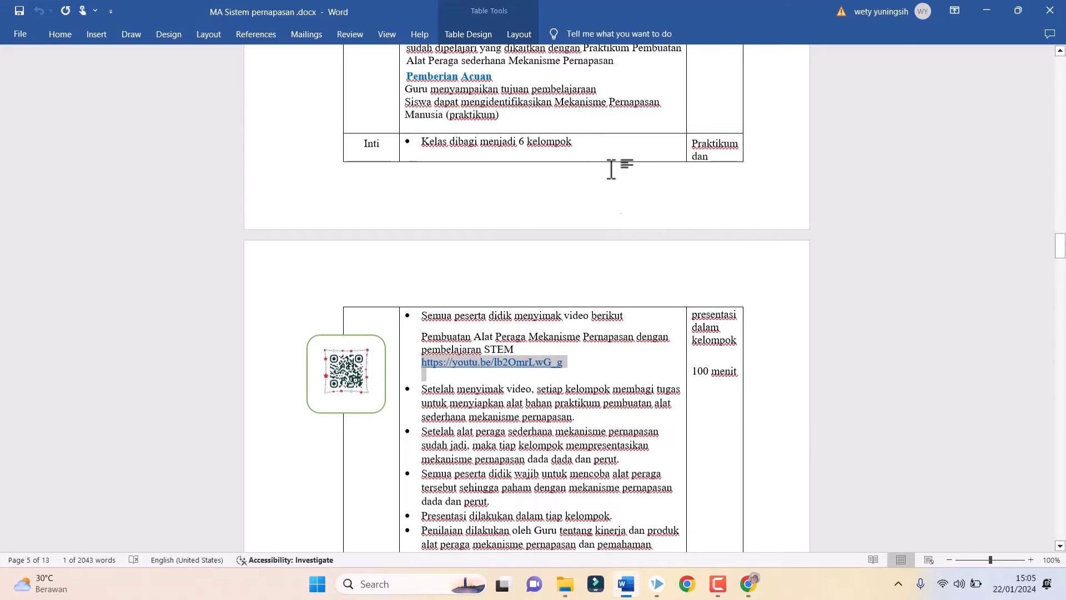
Back in Chrome, paste the copied STEM video link into the third reference and add a fourth reference with source Video YouTube.
left_click(752, 585)
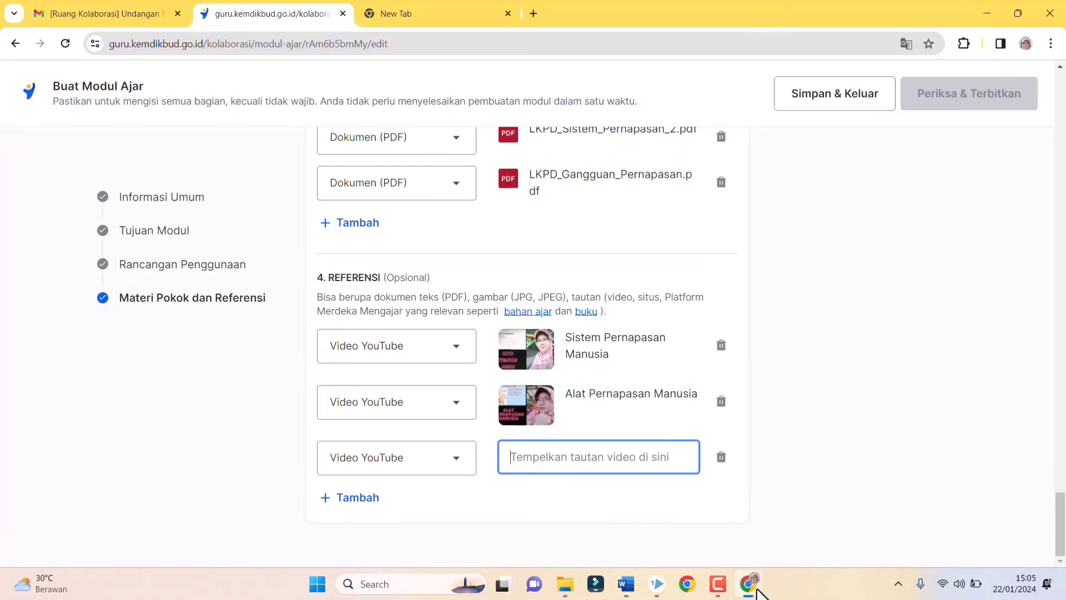
key("ctrl+v")
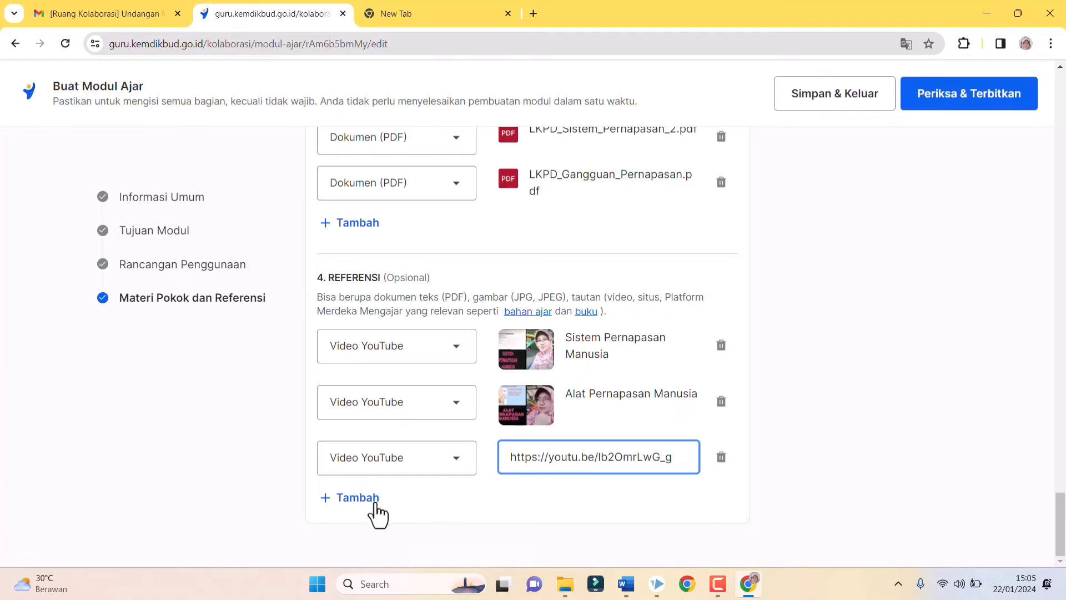
left_click(371, 503)
left_click(438, 508)
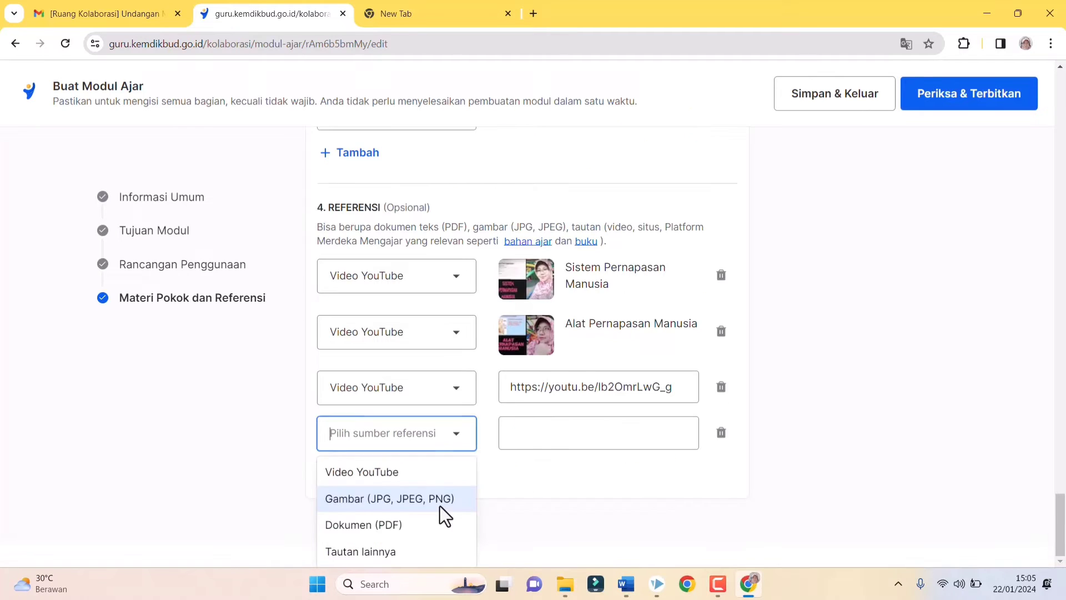
left_click(444, 475)
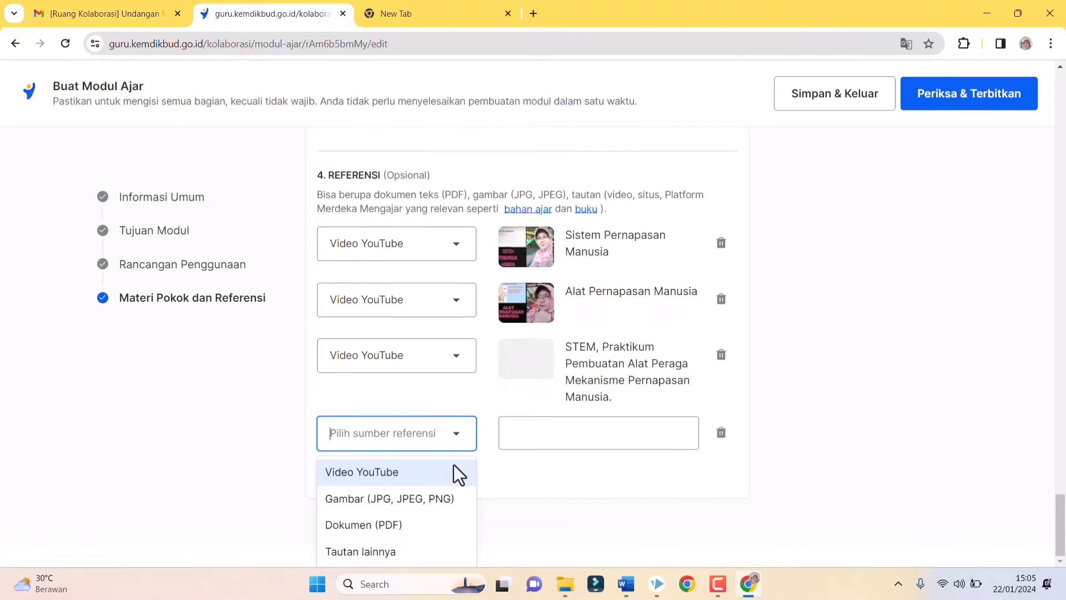
left_click(405, 472)
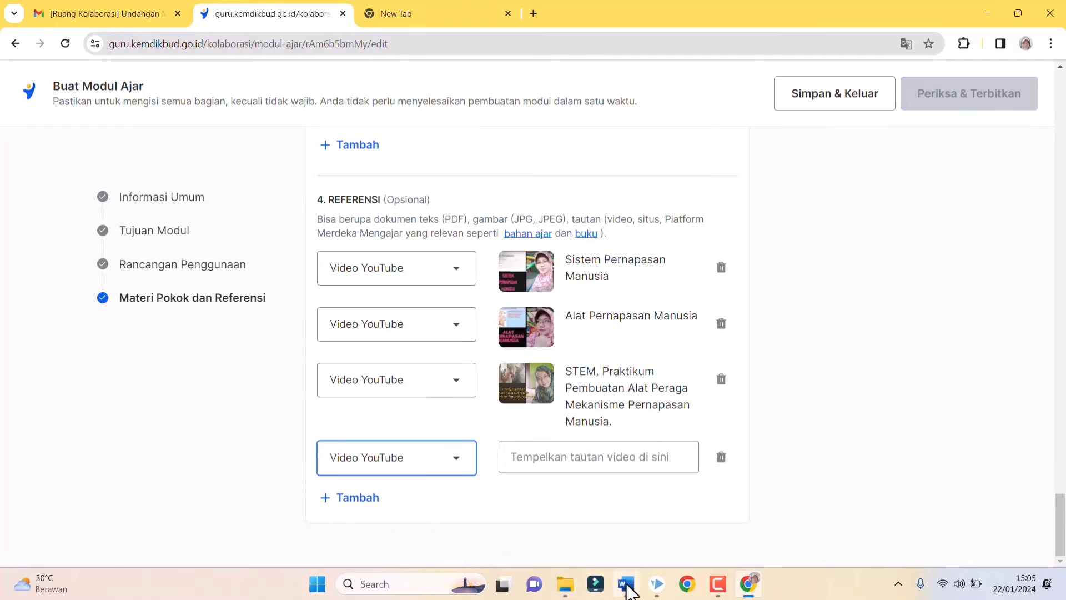
left_click(626, 584)
scroll(666, 388, "down", 1)
left_click(696, 373)
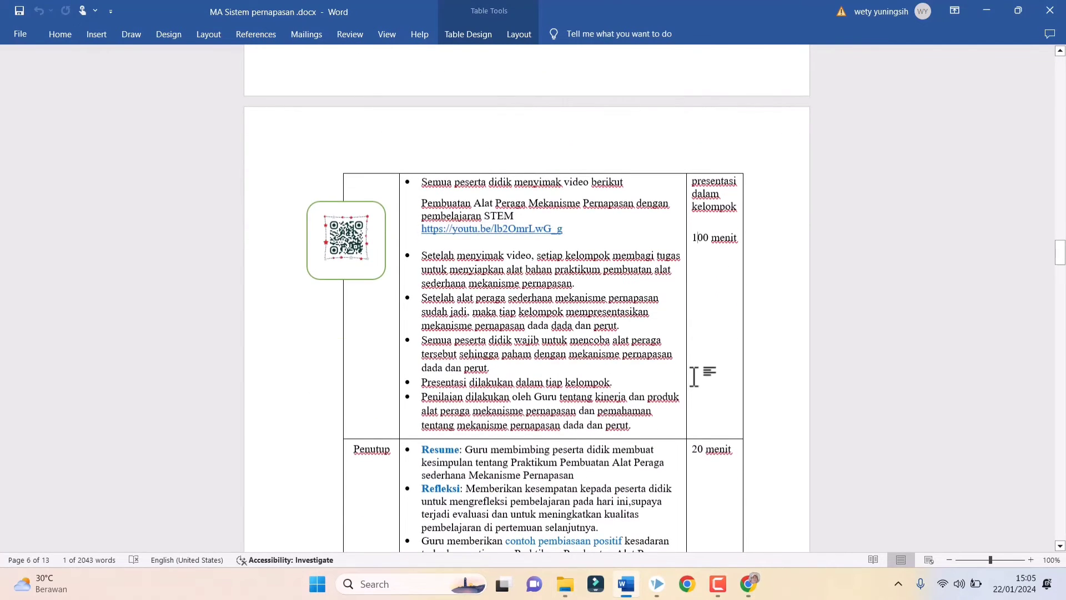
scroll(697, 427, "down", 8)
scroll(695, 430, "down", 9)
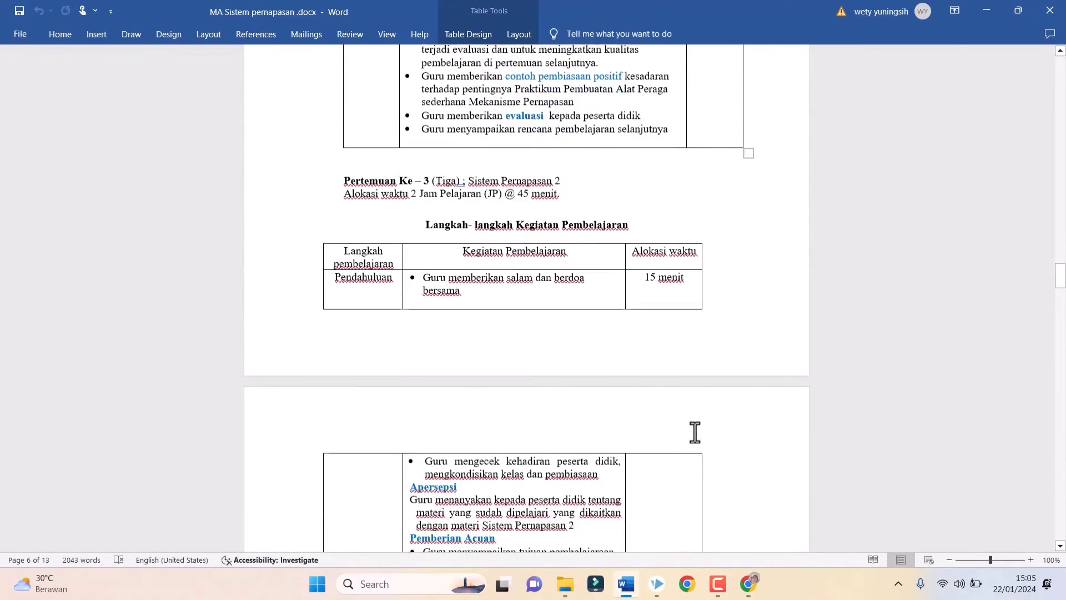
scroll(695, 437, "down", 4)
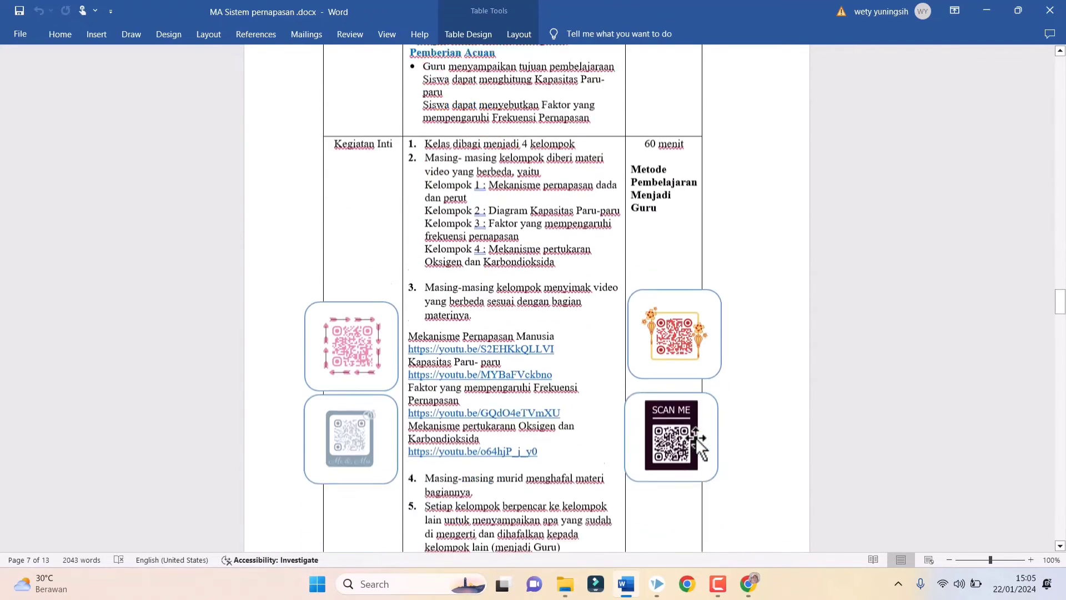
left_click_drag(409, 265, 545, 263)
right_click(545, 263)
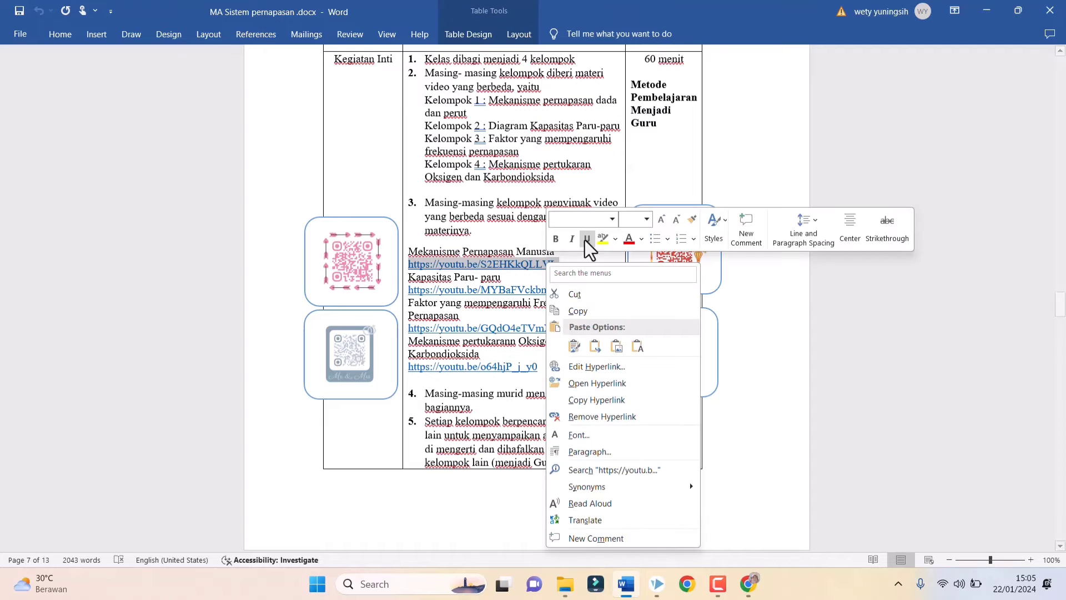
left_click(614, 310)
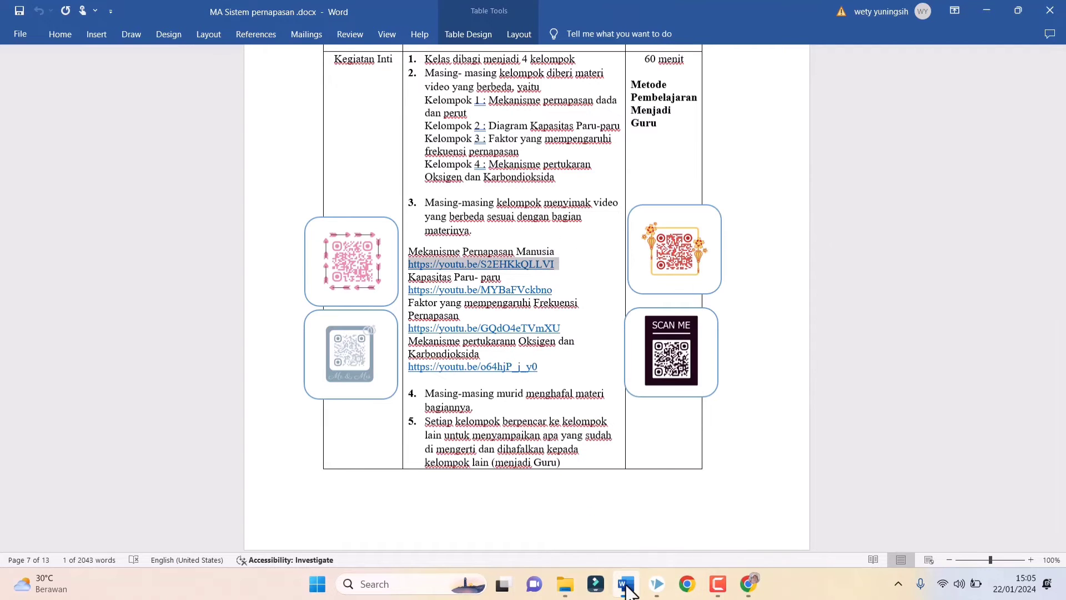
Back in Chrome, paste the copied link into the fourth reference and add a fifth reference with source Video YouTube.
mouse_move(633, 592)
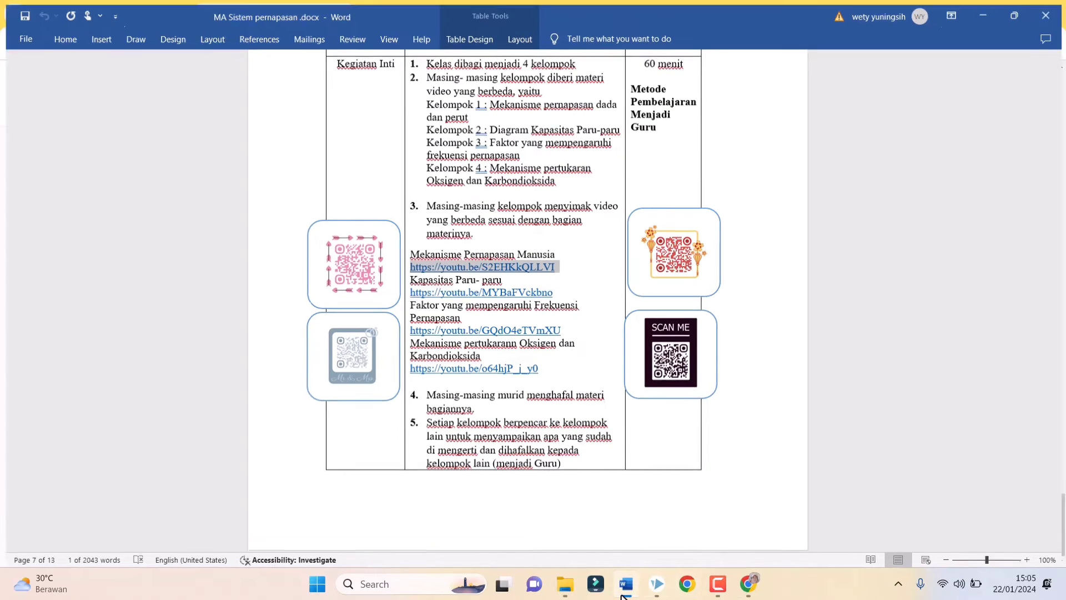
key("alt+Tab")
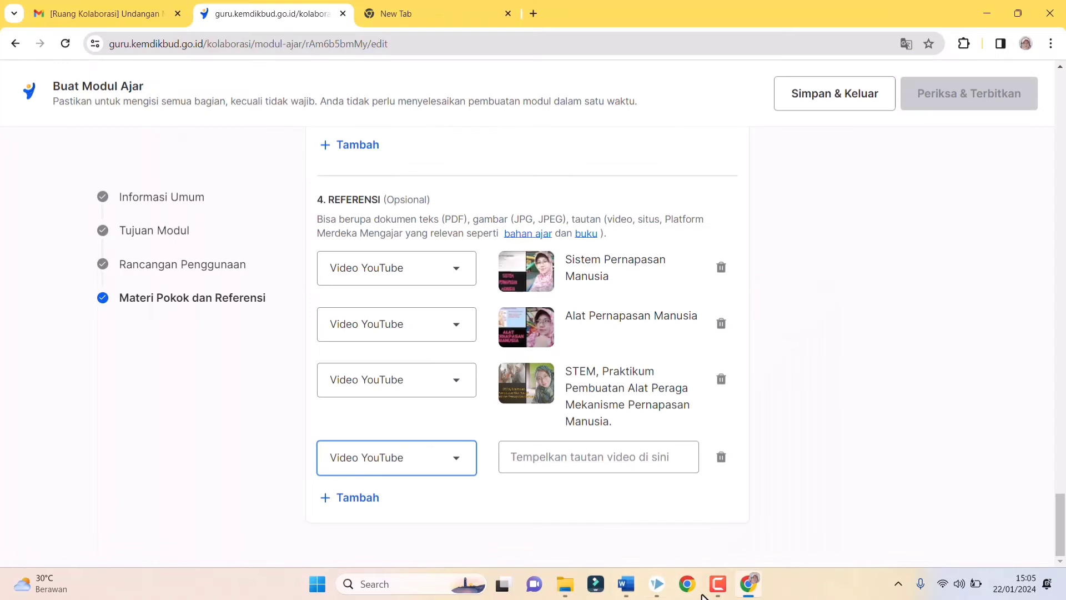
left_click(541, 459)
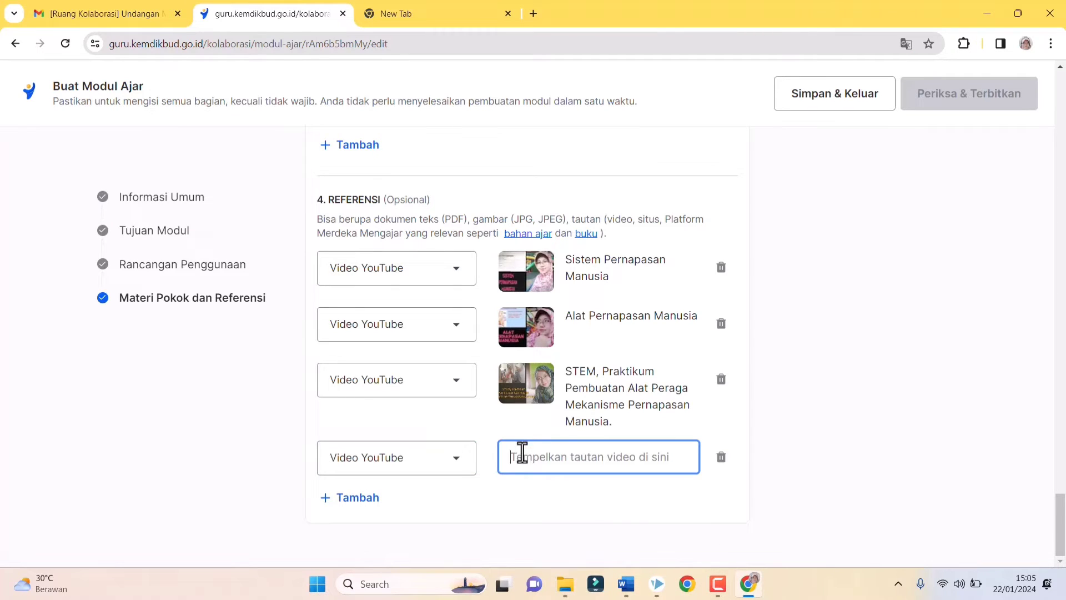
key("ctrl+v")
left_click(358, 497)
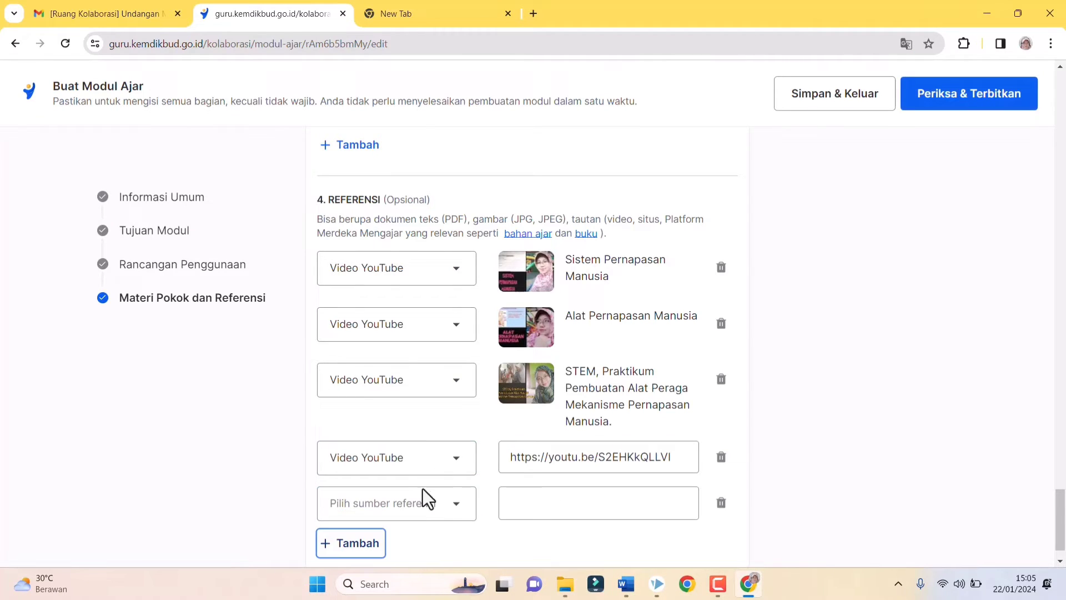
left_click(423, 497)
left_click(410, 478)
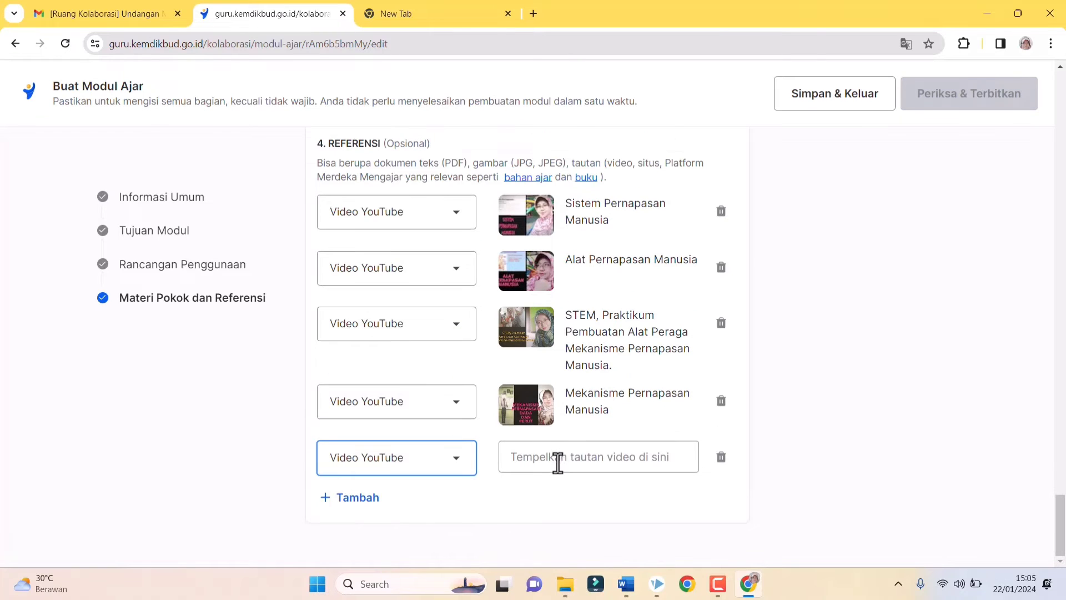
left_click(558, 462)
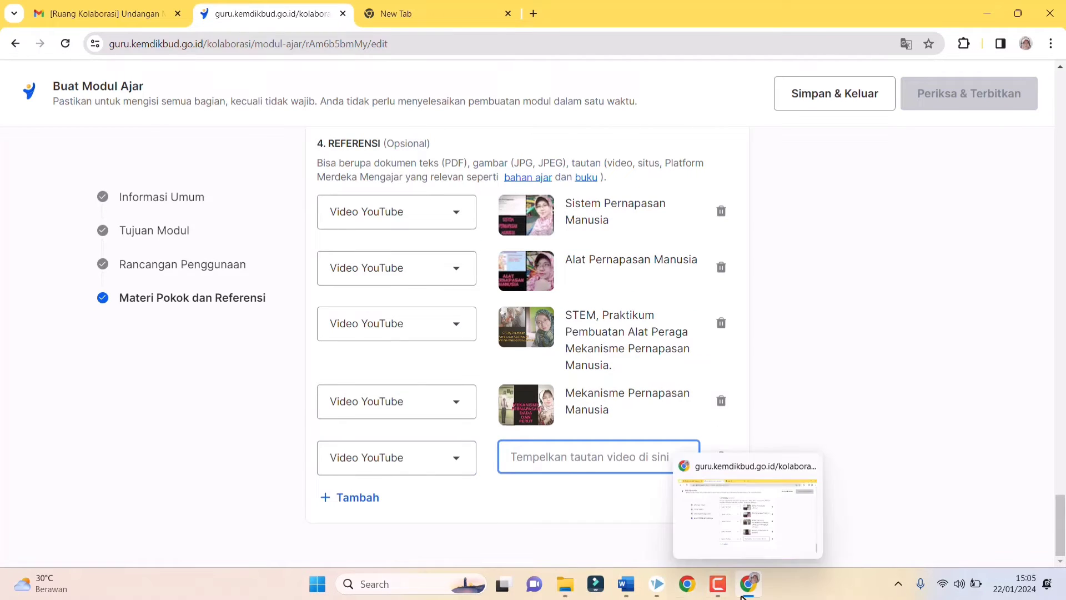
left_click(633, 589)
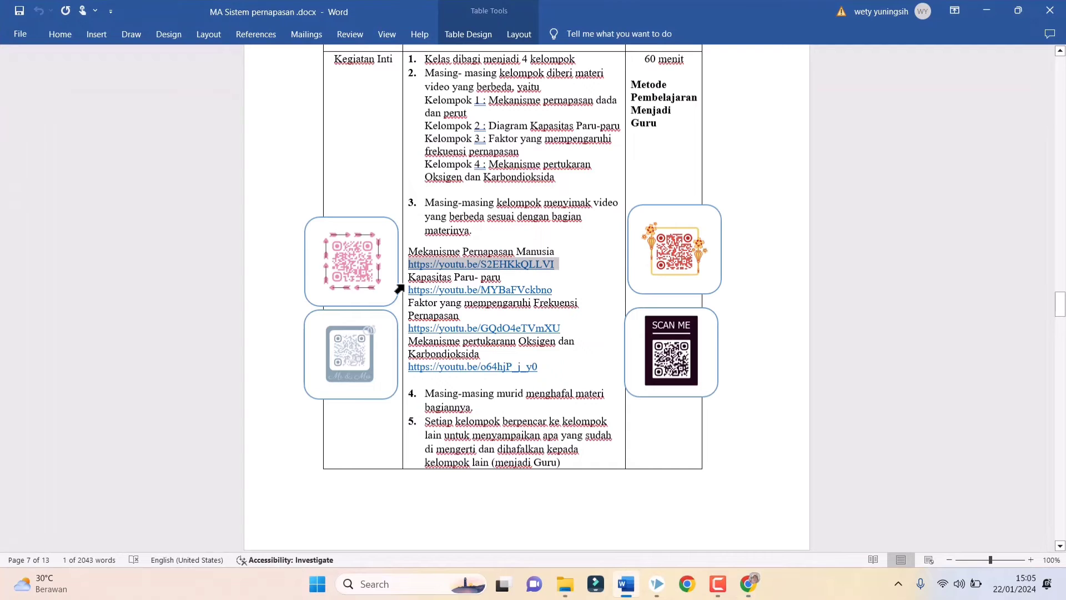
left_click_drag(399, 288, 552, 290)
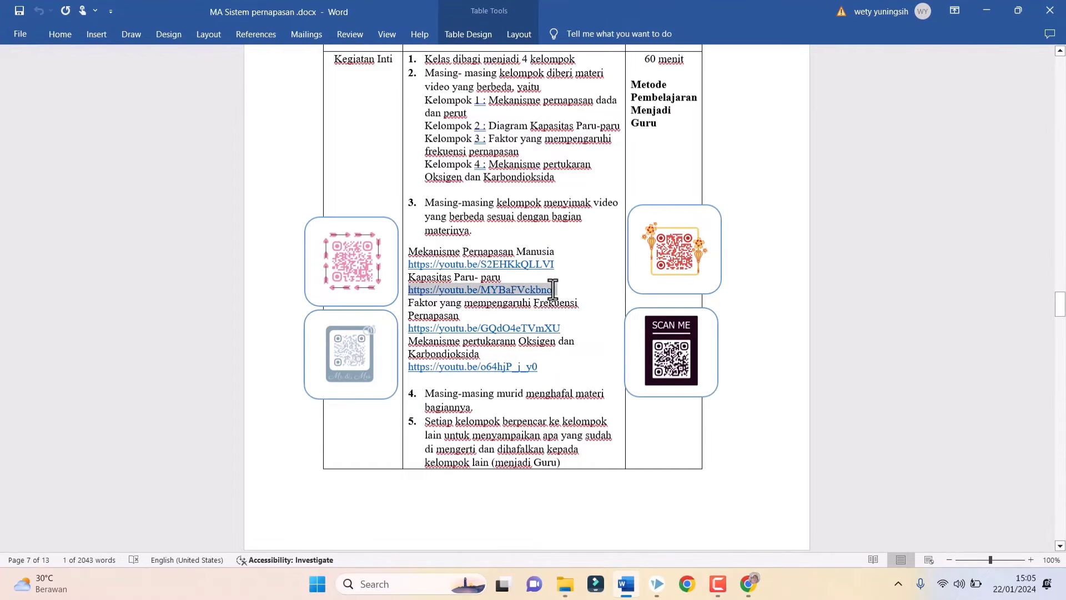
right_click(553, 290)
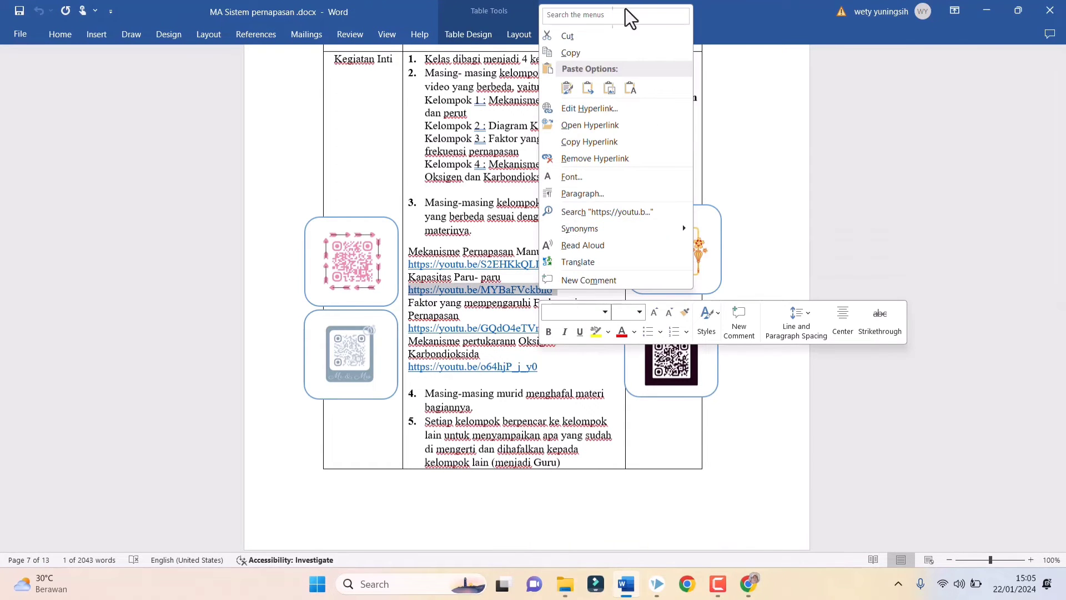
left_click(611, 52)
Back in Chrome, paste the copied link into the fifth reference and add a sixth reference with source Video YouTube.
left_click(748, 584)
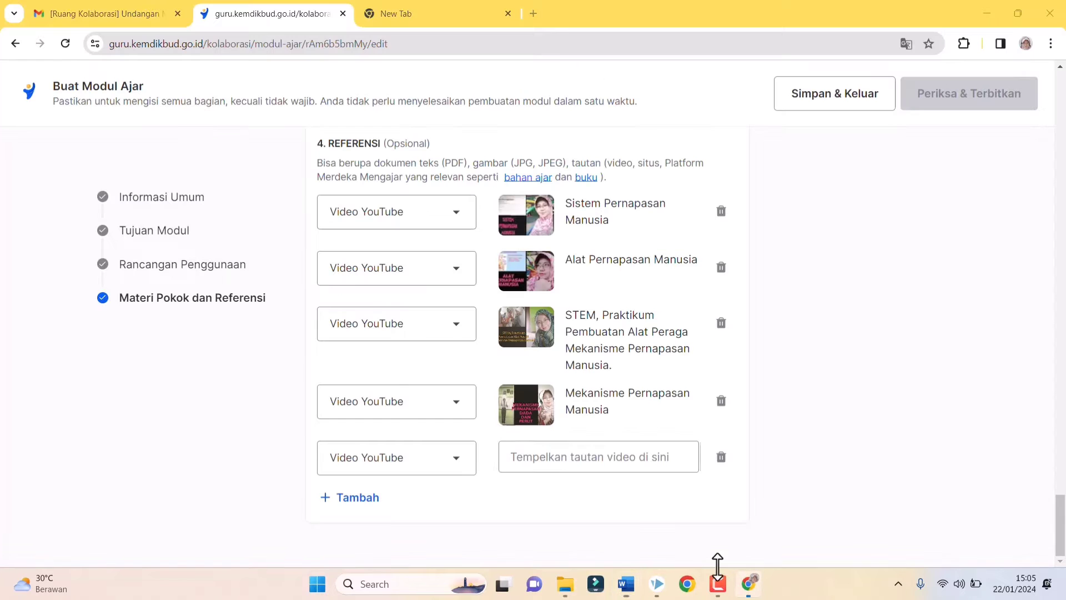
left_click(551, 469)
key("ctrl+v")
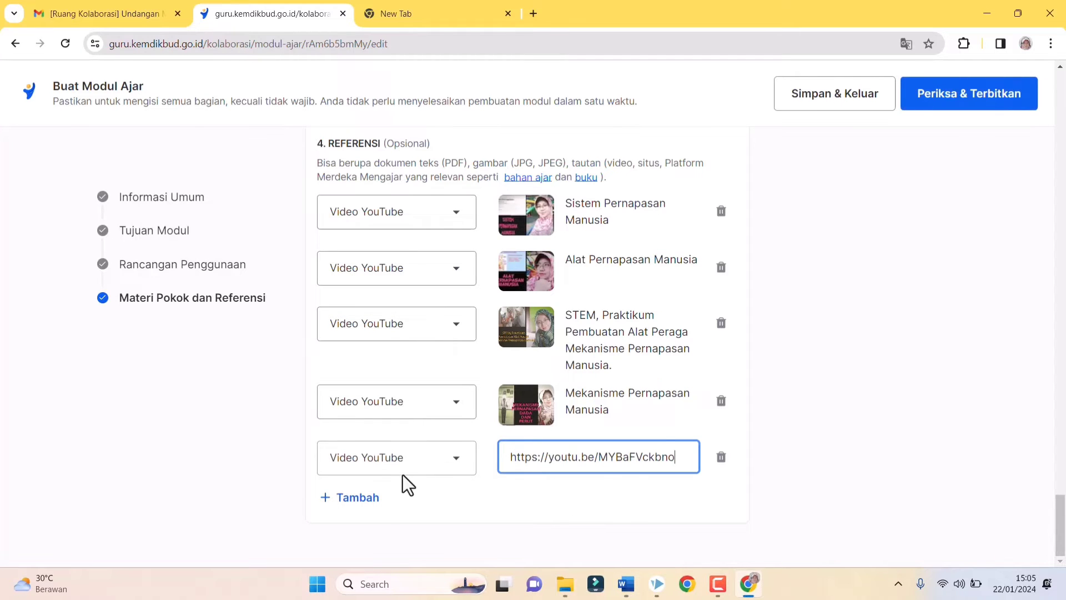
left_click(373, 504)
left_click(423, 520)
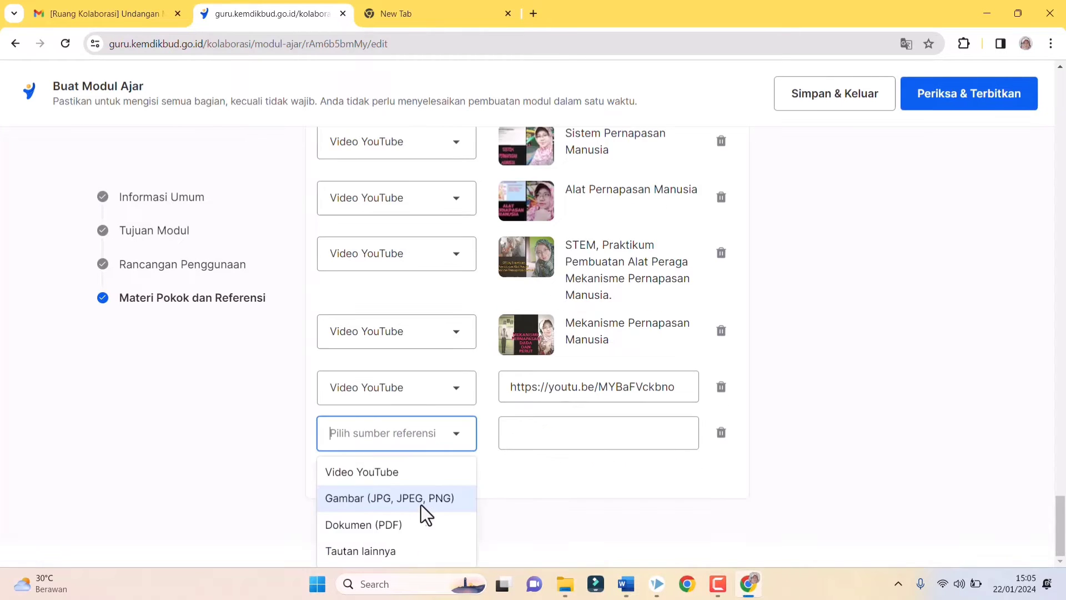
left_click(407, 473)
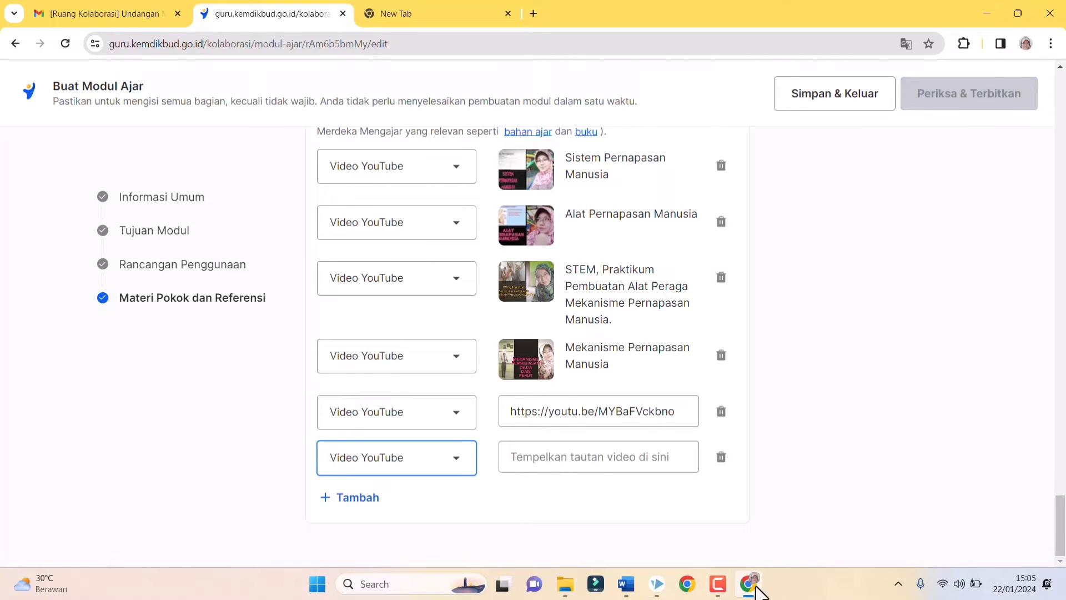
left_click(625, 583)
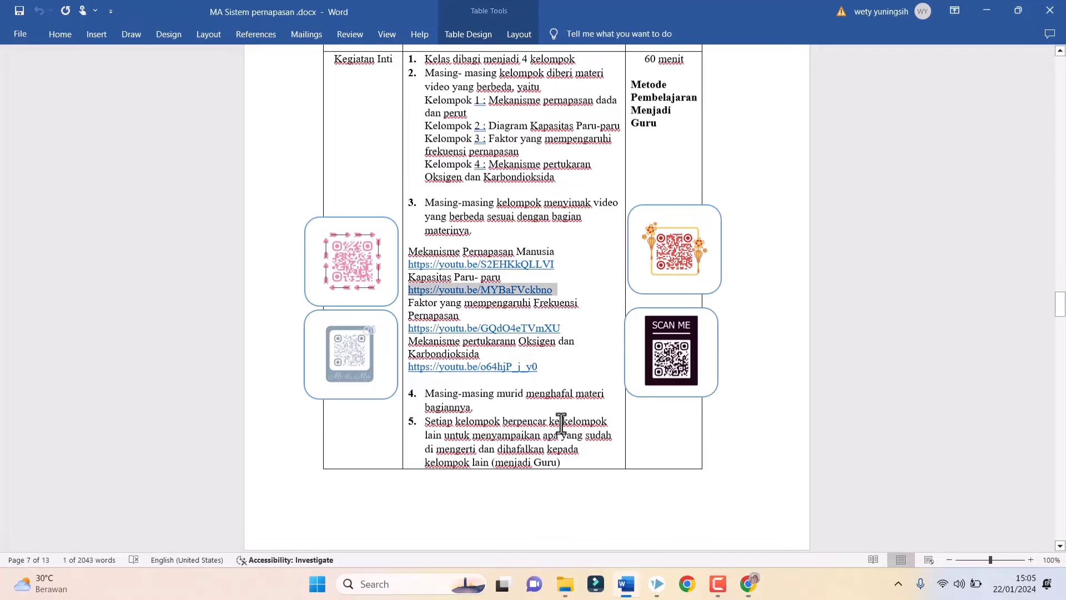
left_click_drag(409, 329, 564, 331)
key("ctrl+c")
right_click(551, 332)
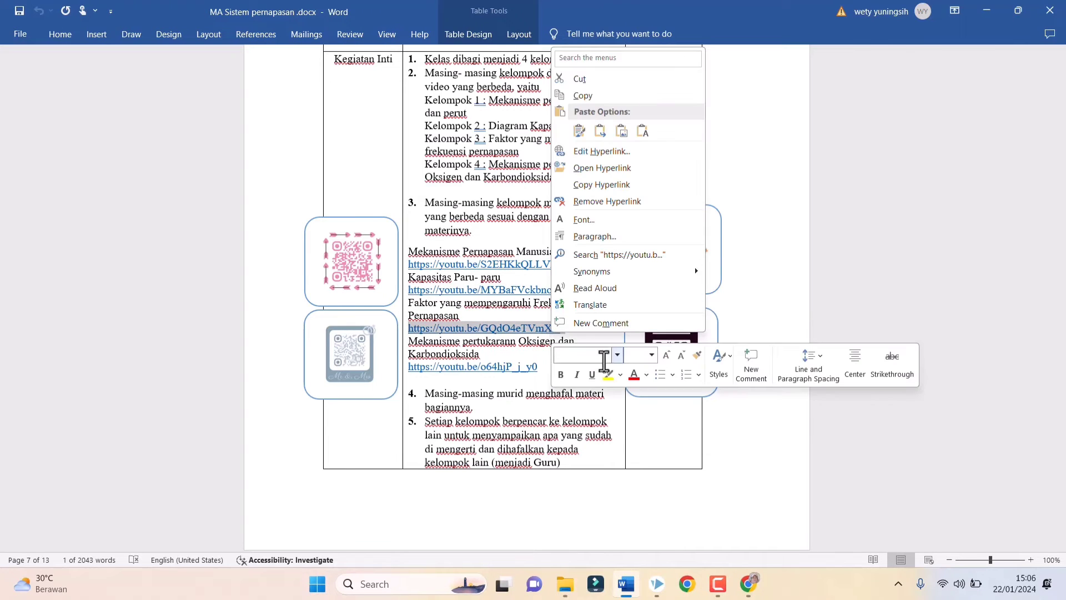
left_click(604, 91)
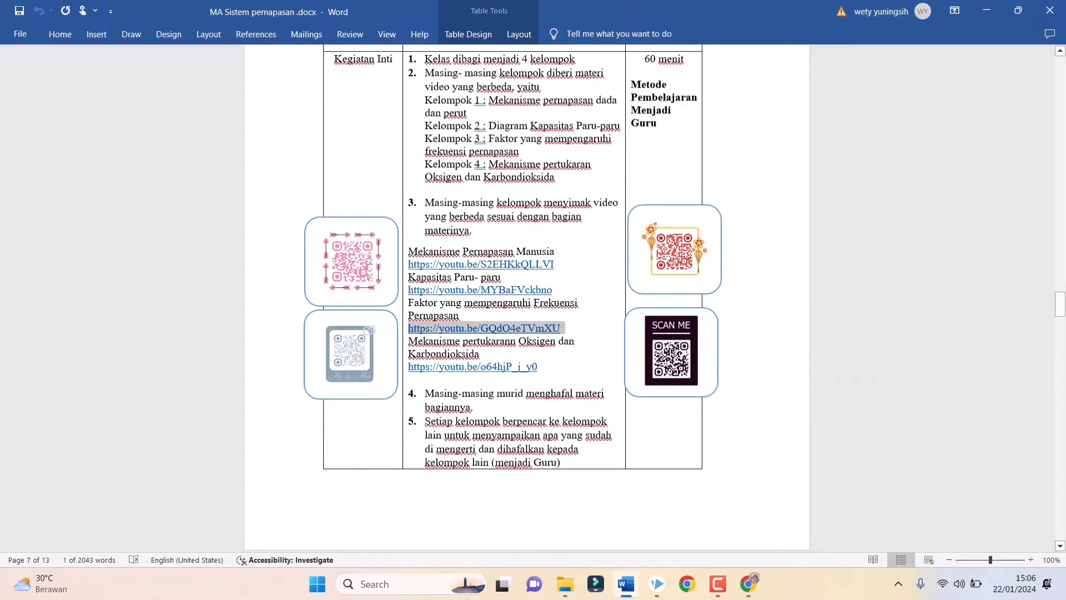
Back in Chrome, paste the copied link into the sixth reference and add a seventh reference with source Video YouTube.
left_click(747, 584)
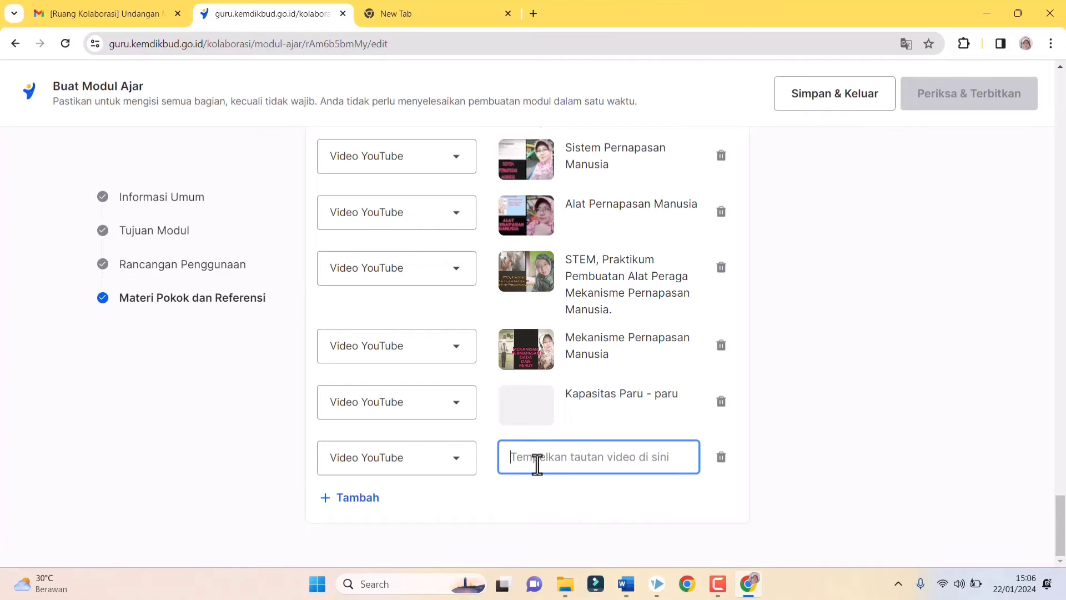
key("ctrl+v")
left_click(344, 502)
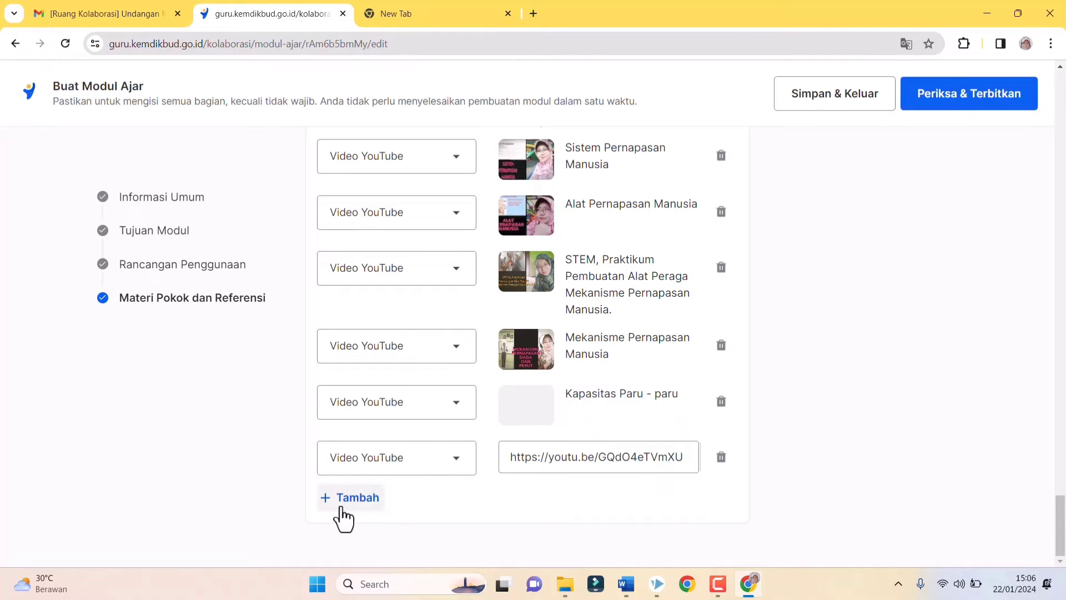
left_click(435, 463)
left_click(416, 473)
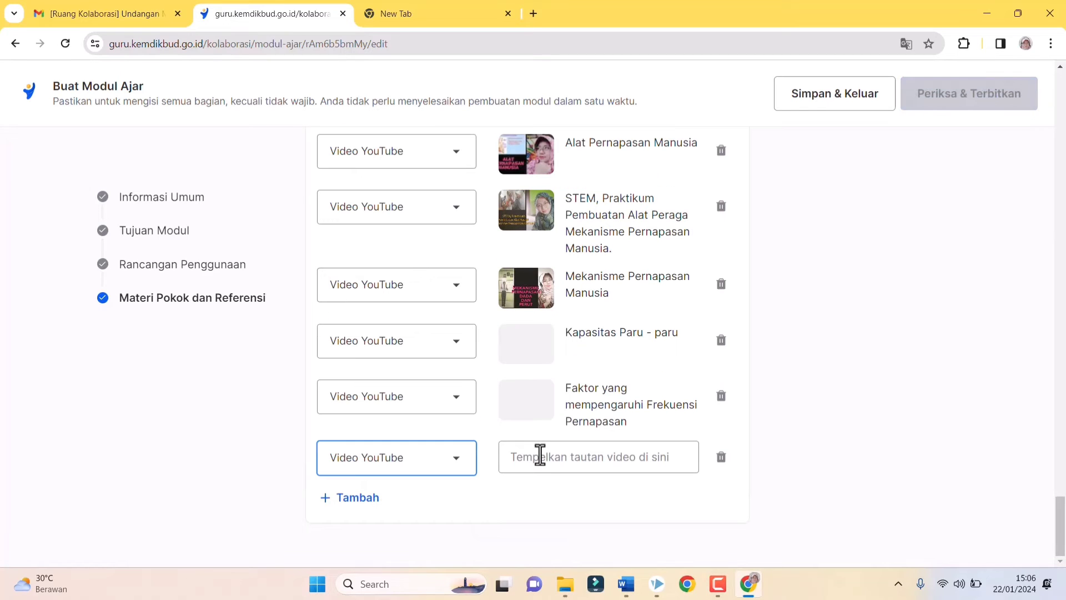
left_click(540, 456)
left_click(625, 581)
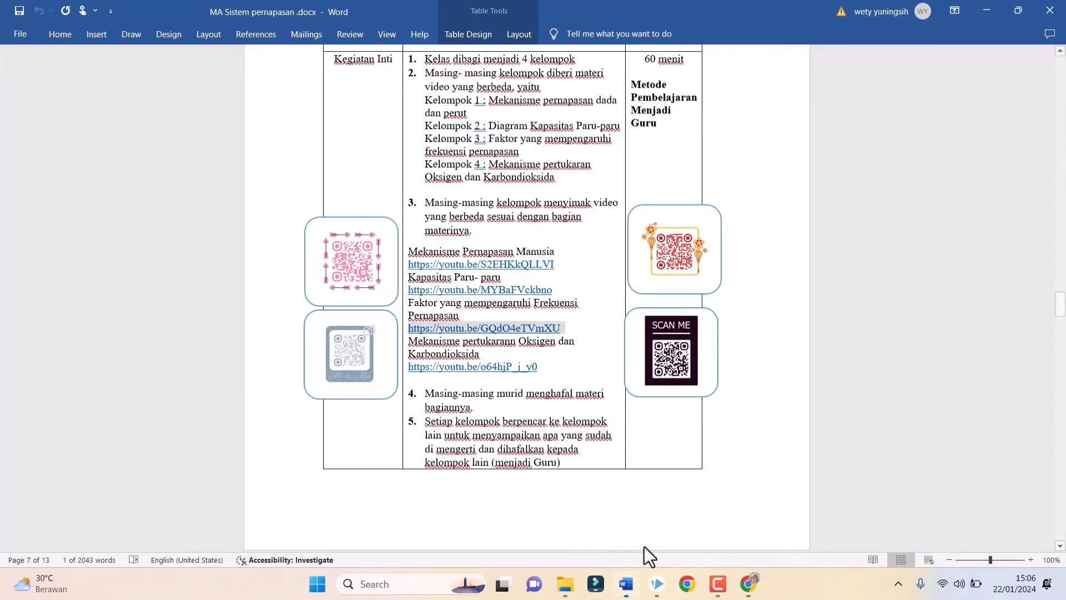
scroll(409, 337, "down", 3)
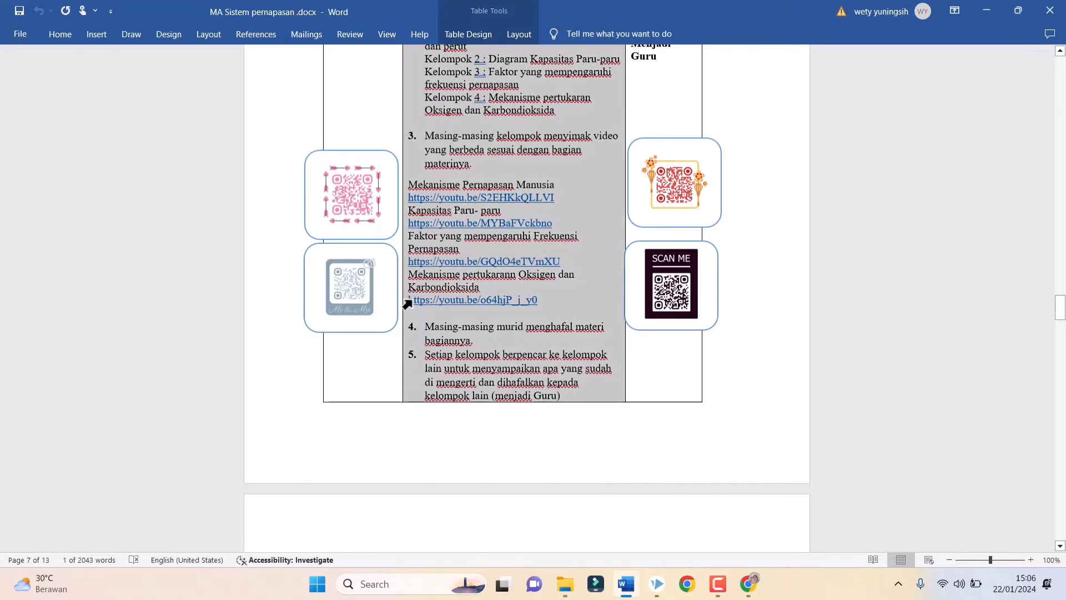
left_click(409, 311)
left_click(411, 302)
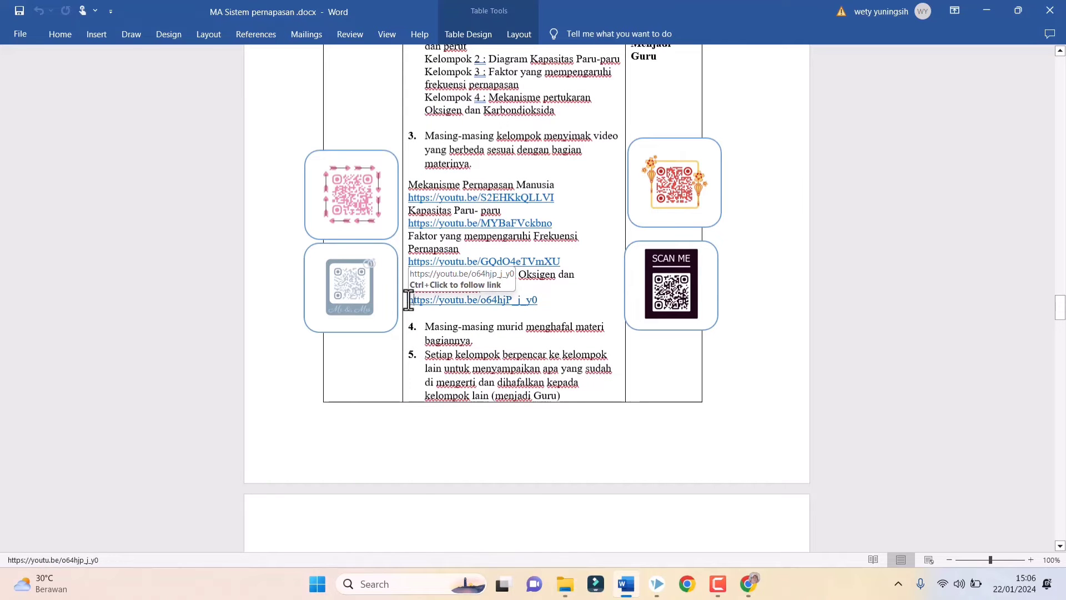
left_click_drag(410, 301, 547, 303)
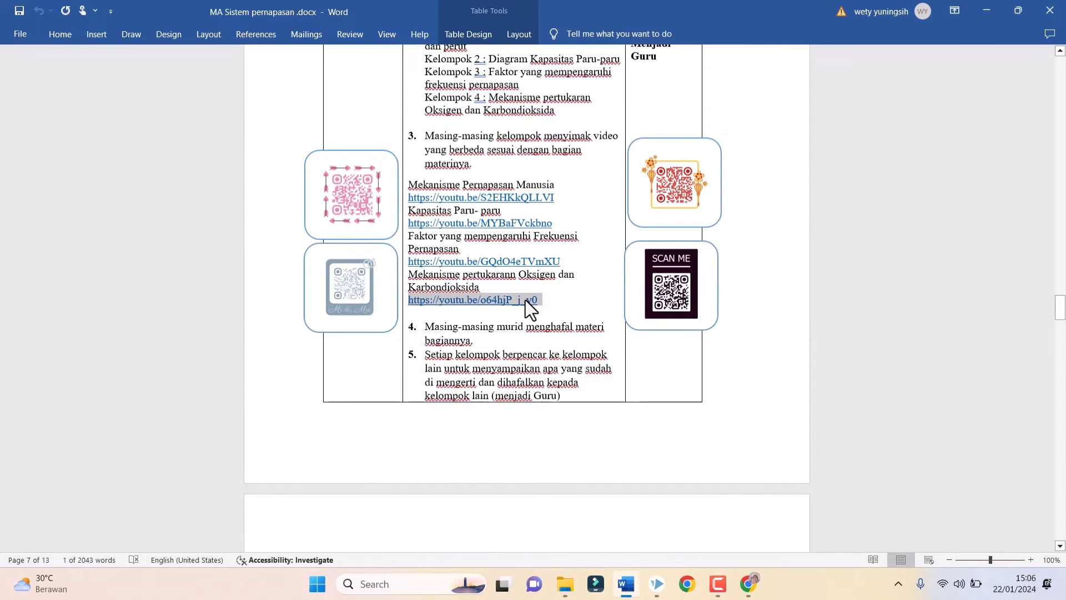
right_click(525, 300)
left_click(569, 67)
Back in Chrome, paste the copied link into the seventh reference and add an eighth reference with source Video YouTube.
left_click(749, 586)
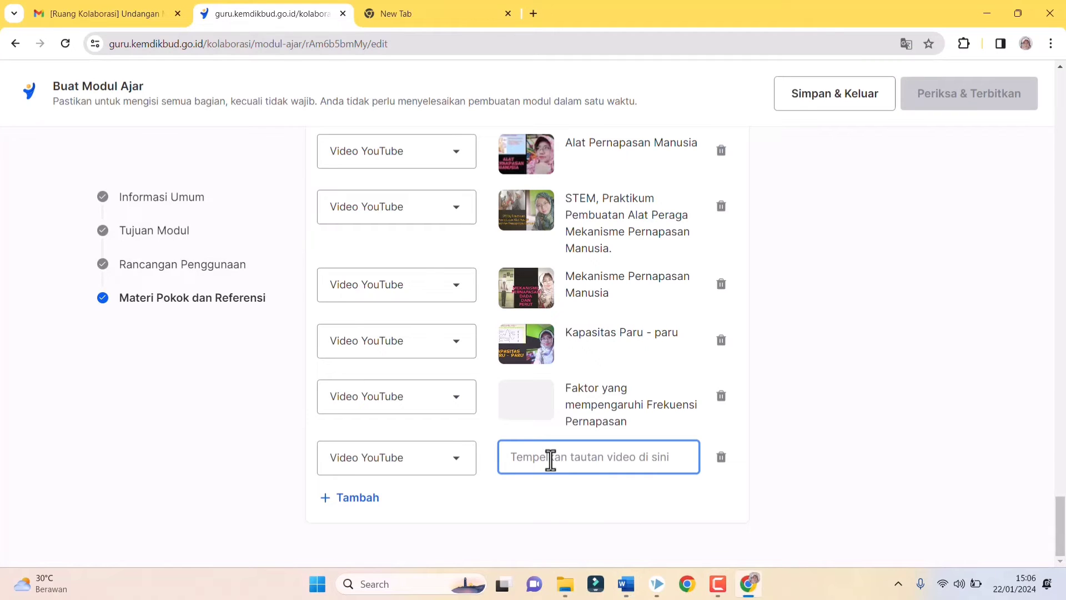
key("ctrl+v")
left_click(350, 498)
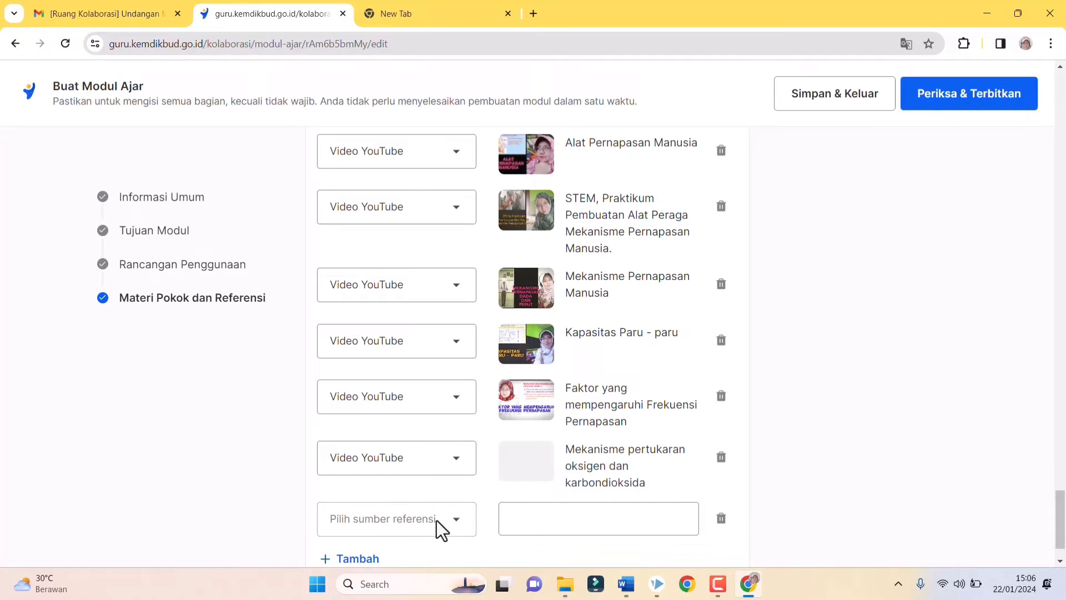
left_click(436, 512)
left_click(409, 472)
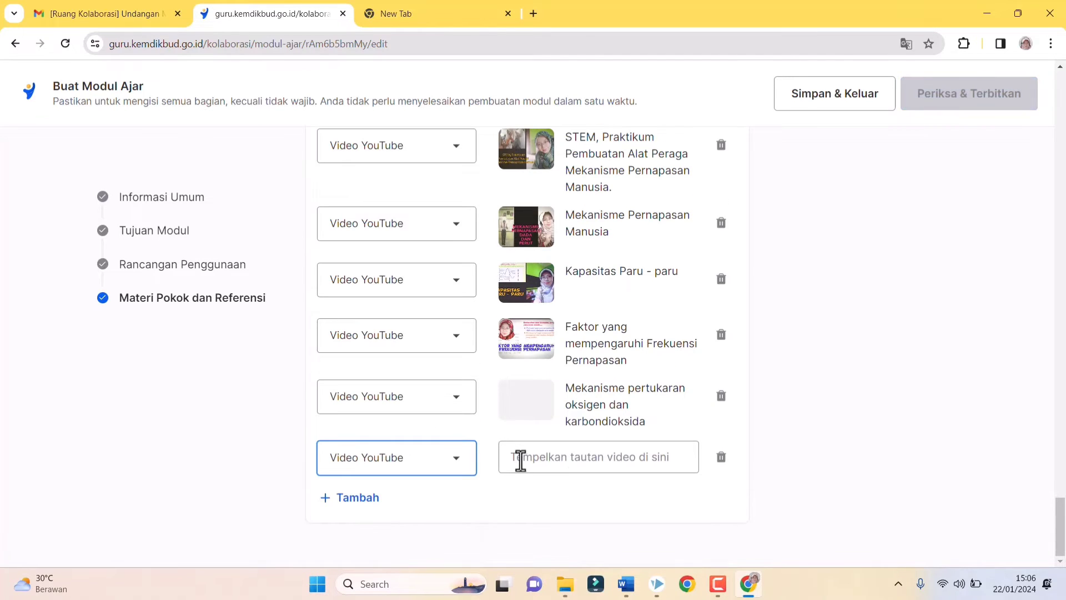
left_click(517, 457)
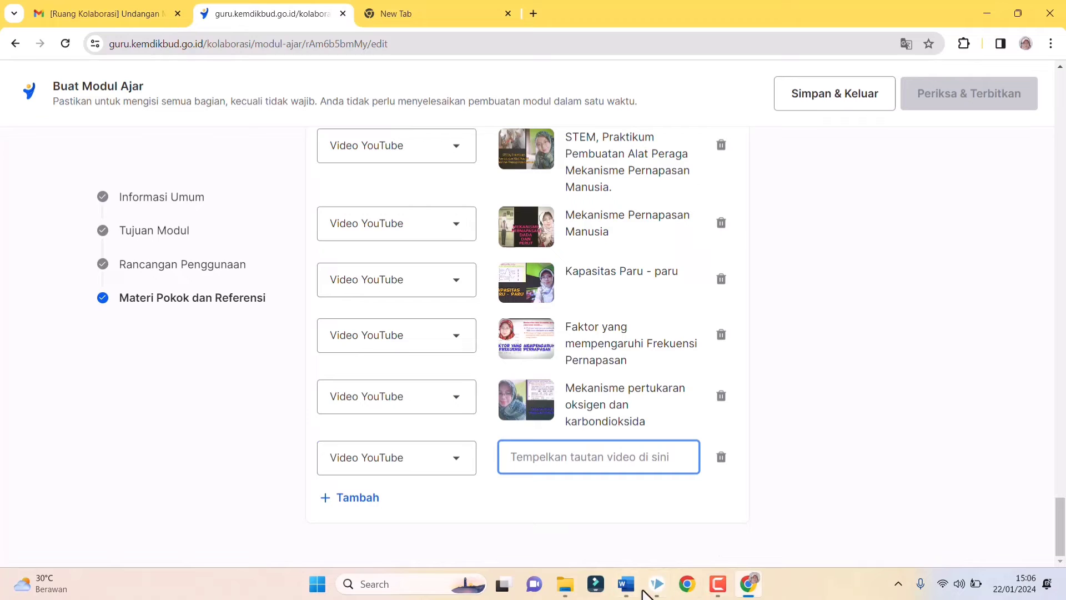
left_click(626, 584)
scroll(645, 430, "down", 3)
left_click(606, 318)
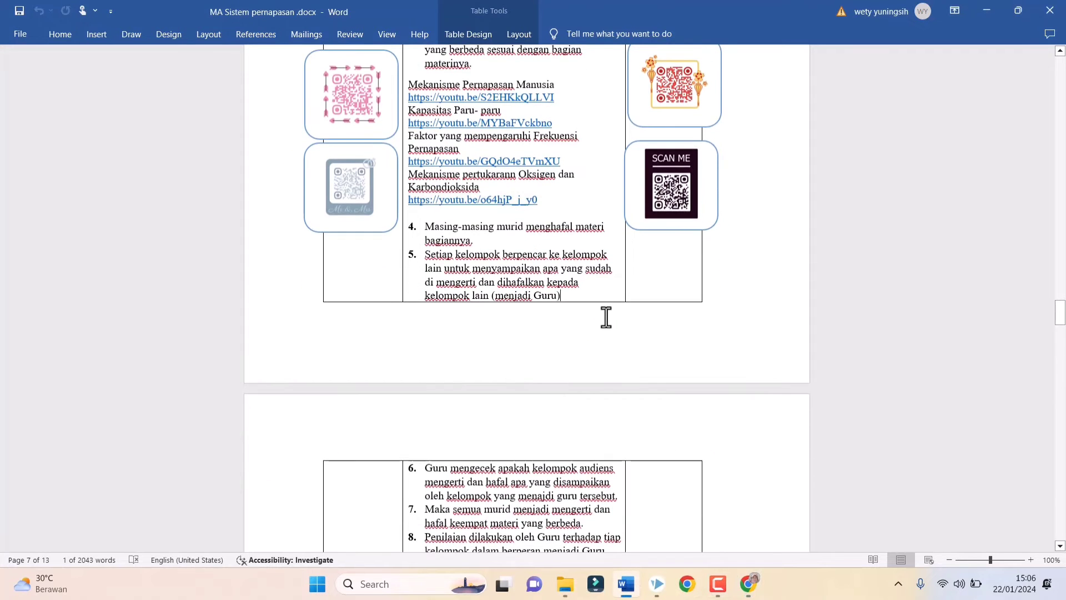
scroll(600, 398, "down", 12)
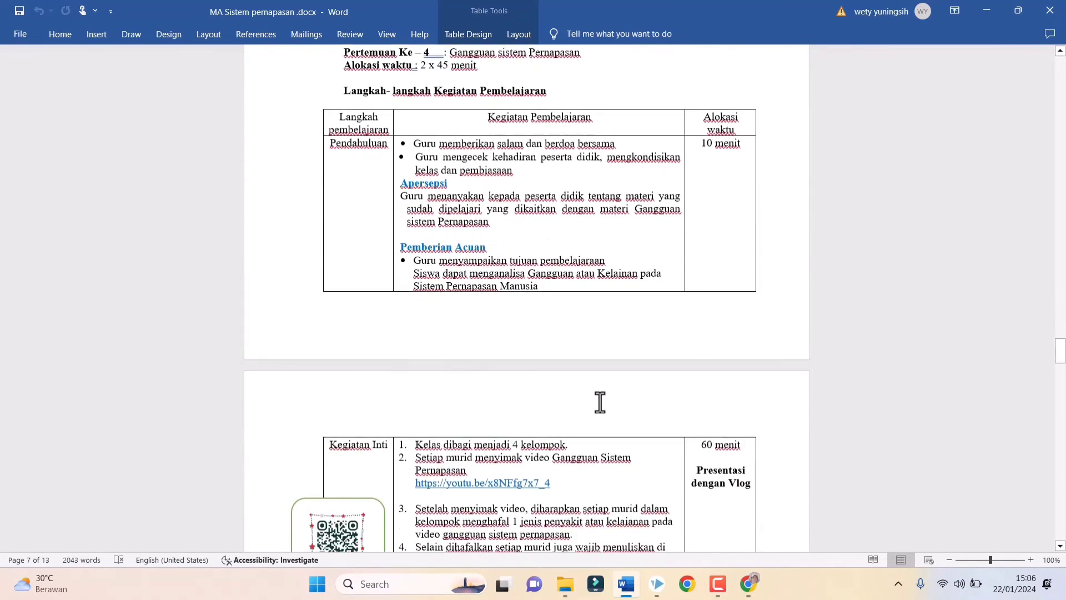
scroll(600, 402, "down", 4)
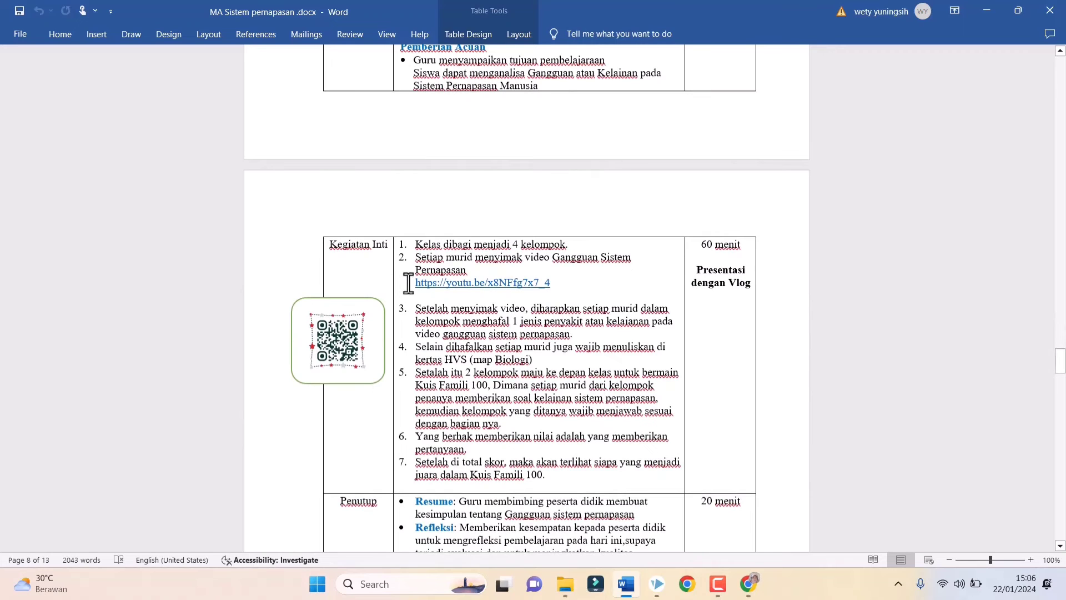
left_click_drag(413, 285, 549, 285)
right_click(538, 284)
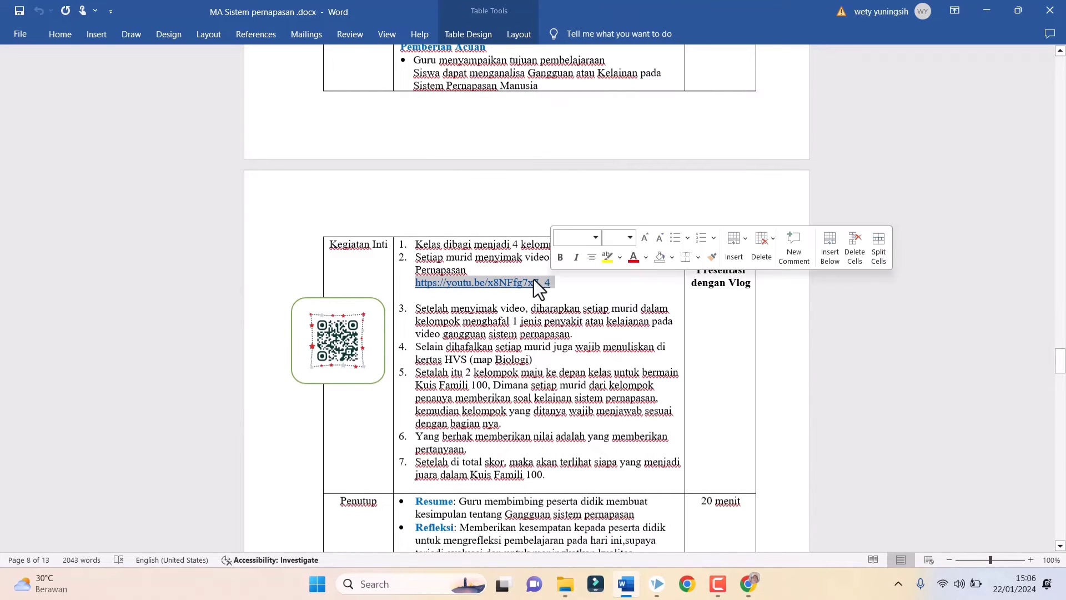
left_click(587, 325)
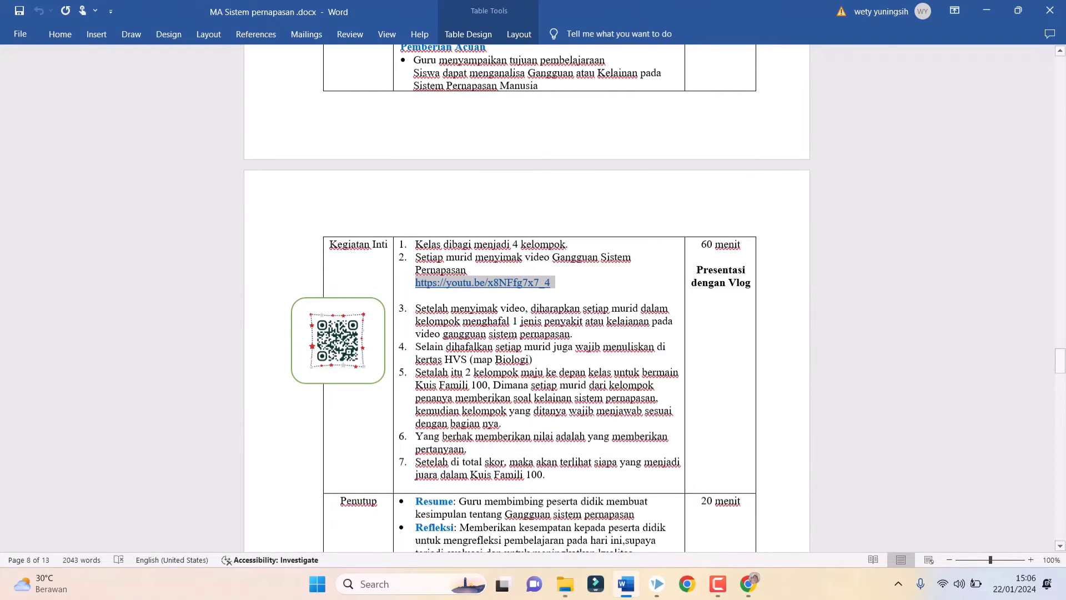
Back in Chrome, paste the copied Gangguan Sistem Pernapasan link into the eighth reference.
left_click(750, 584)
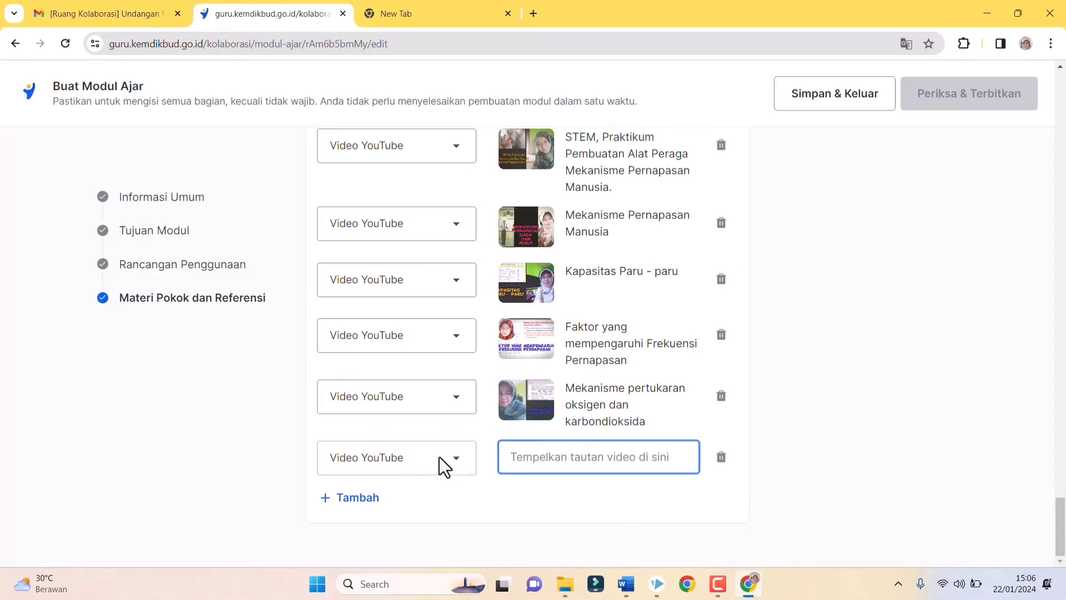
key("ctrl+v")
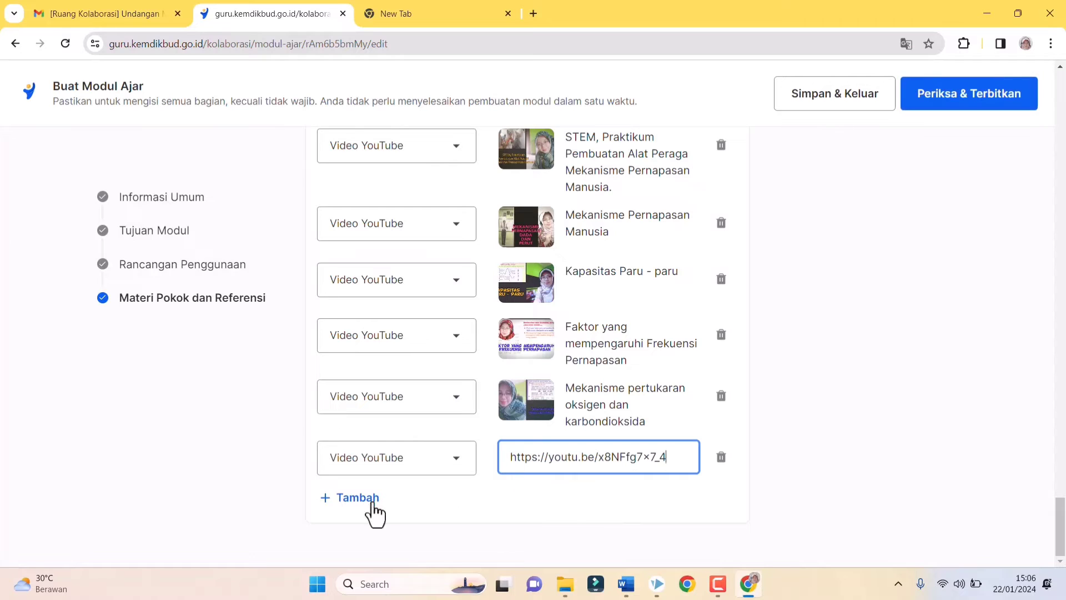
left_click(569, 516)
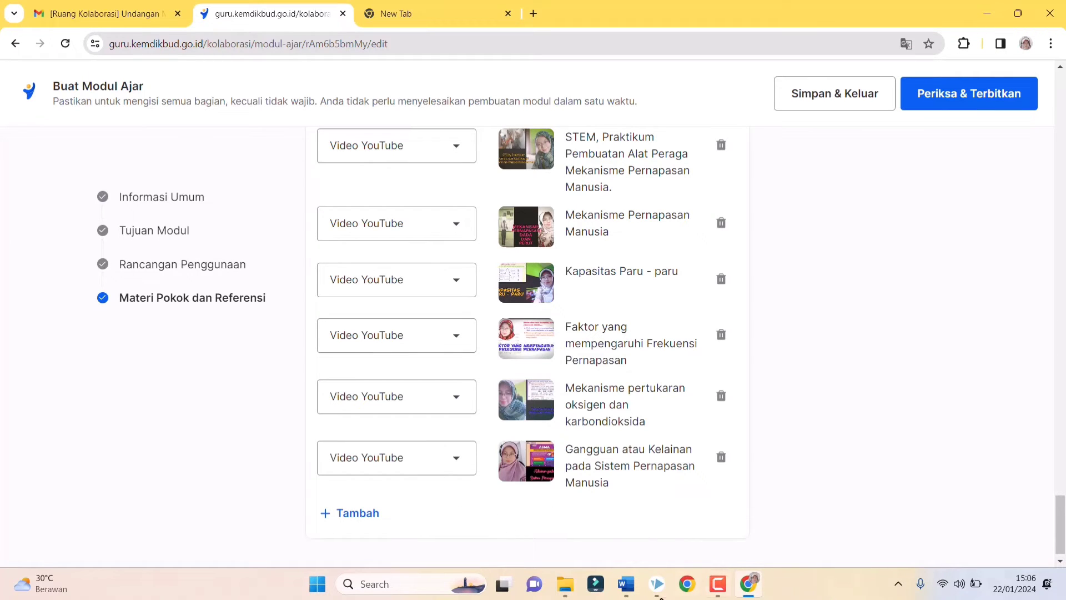
Look through the Word module document beyond the Gangguan Sistem Pernapasan activity for further video links.
left_click(631, 592)
scroll(698, 448, "down", 6)
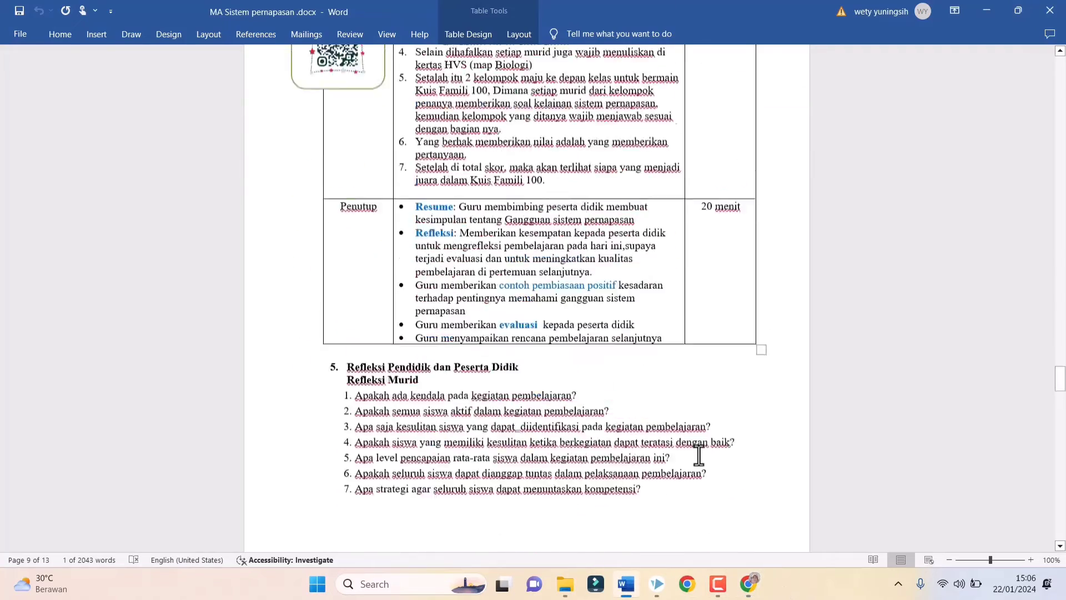
scroll(697, 451, "up", 5)
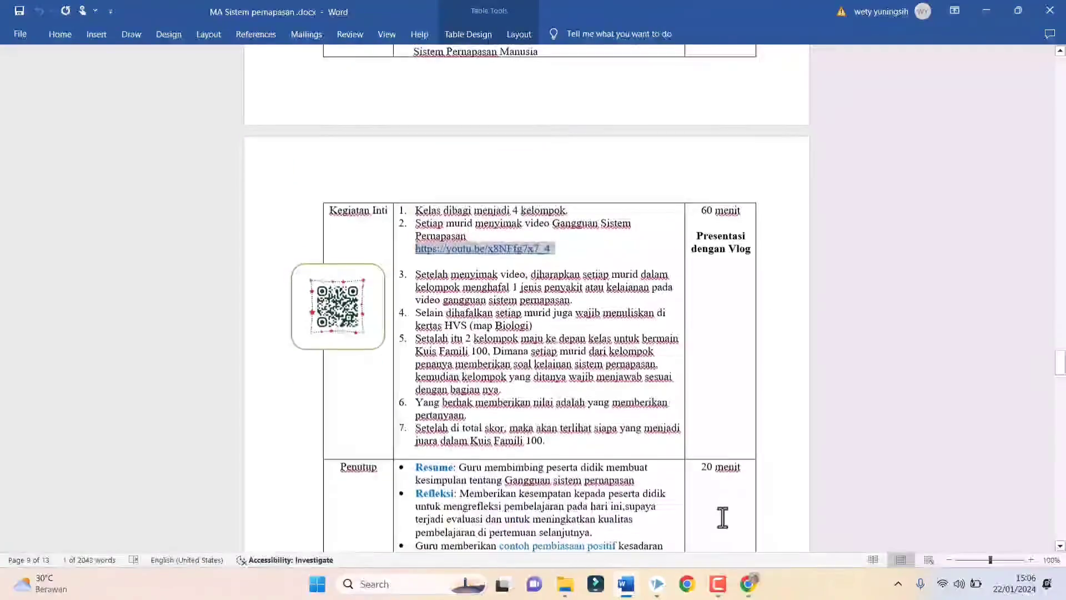
Back in Chrome, review the list of video references and the filled-in sections of the module form above it.
left_click(750, 584)
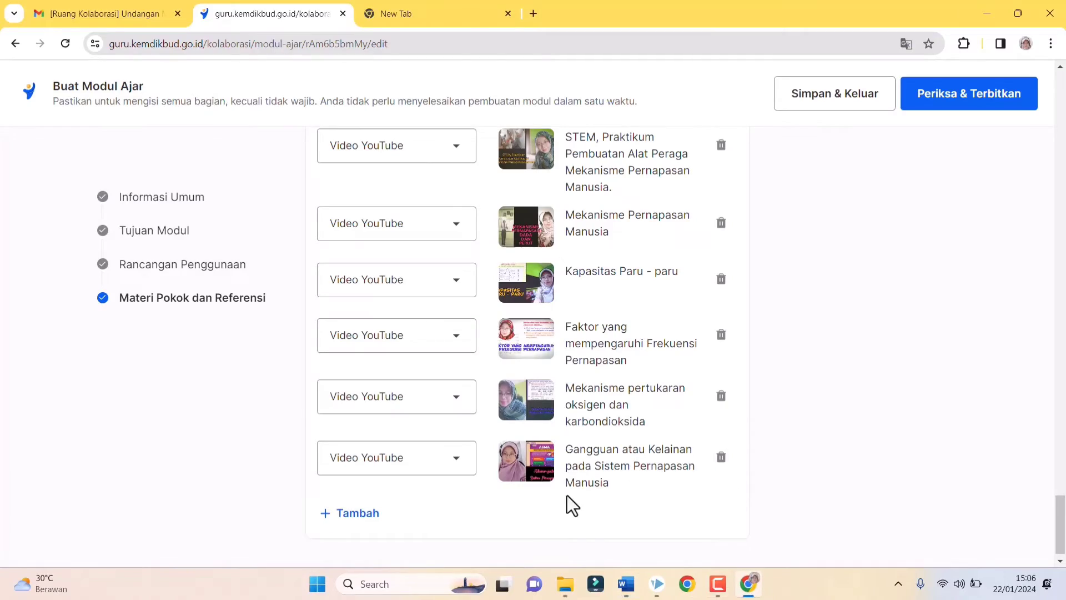
scroll(567, 495, "up", 8)
scroll(575, 491, "down", 2)
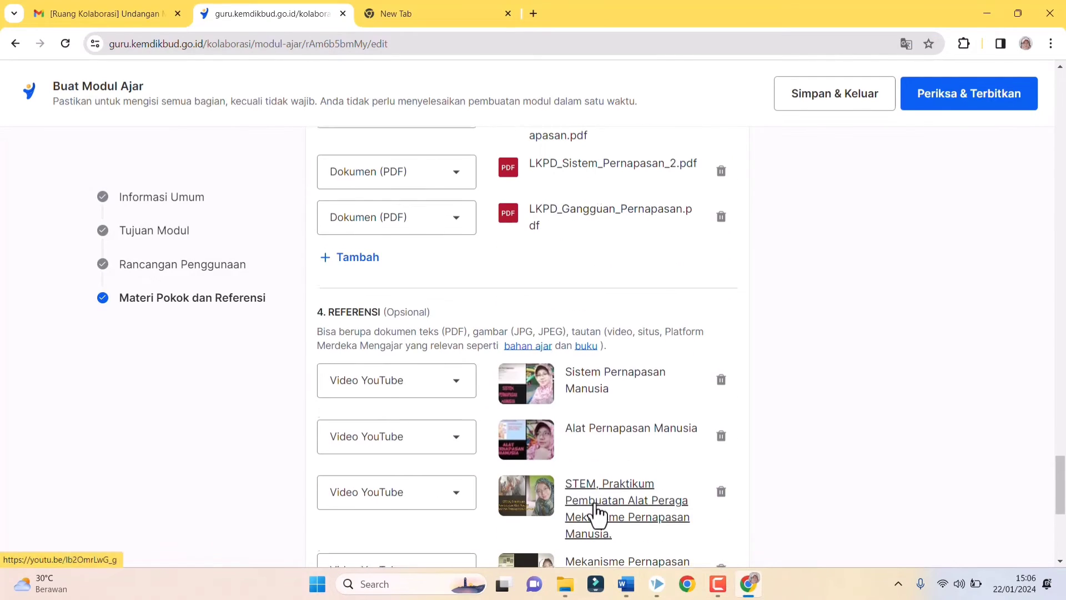
scroll(595, 506, "down", 6)
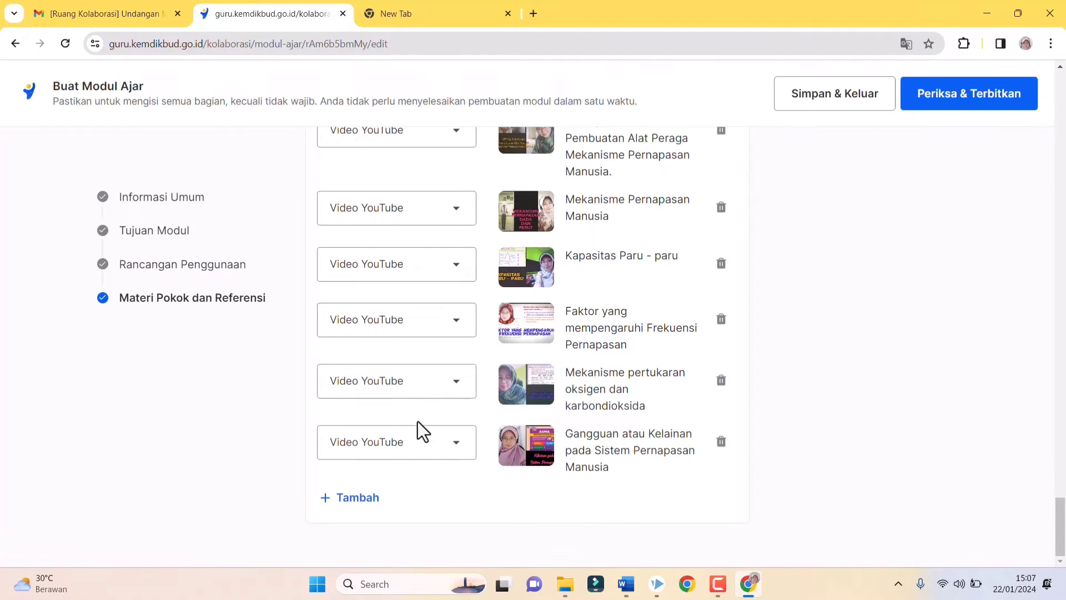
scroll(422, 414, "up", 20)
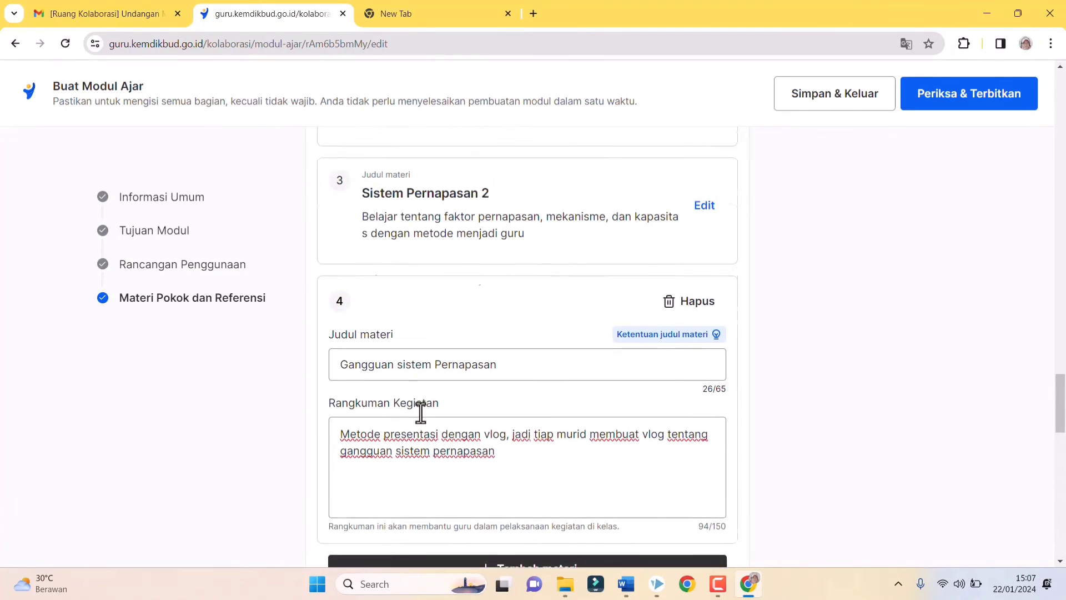
scroll(420, 412, "up", 20)
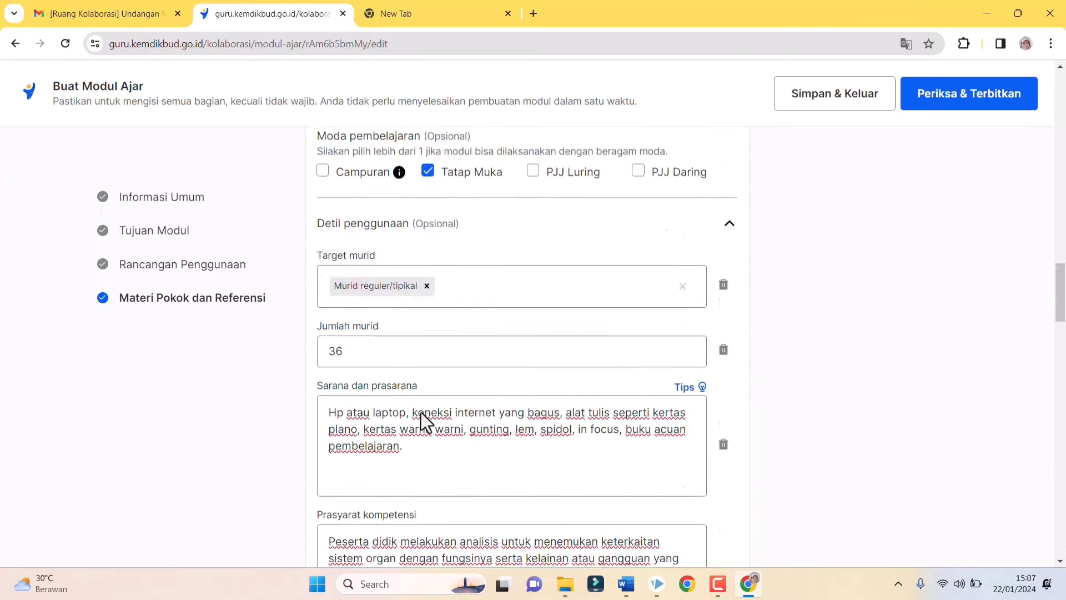
scroll(420, 412, "up", 8)
scroll(421, 412, "down", 7)
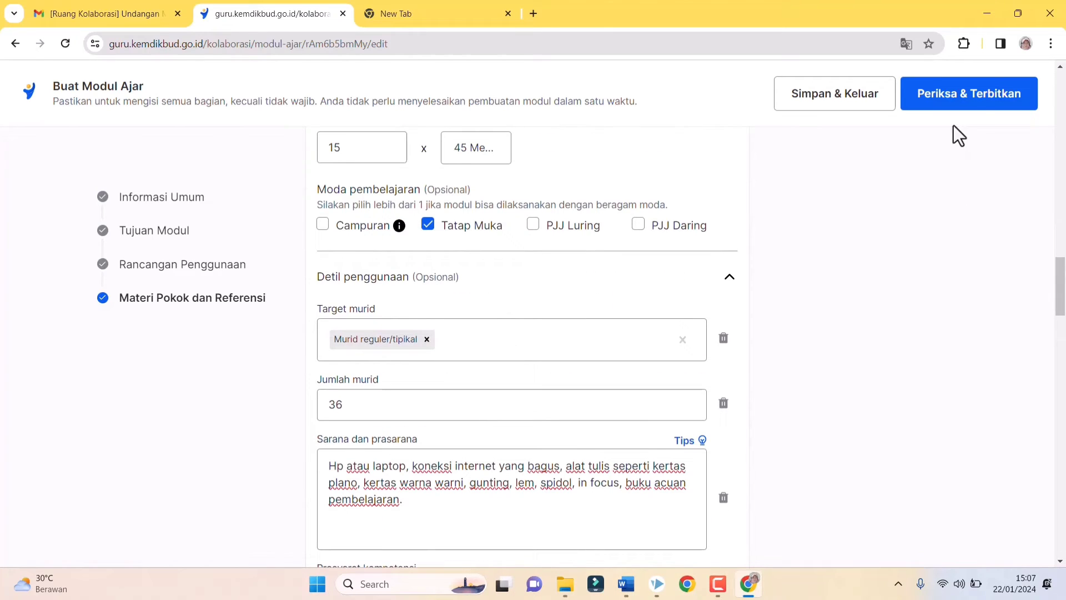
Open the module's pre-publication check and mark Kelengkapan items 1 to 5 as fulfilled.
left_click(993, 100)
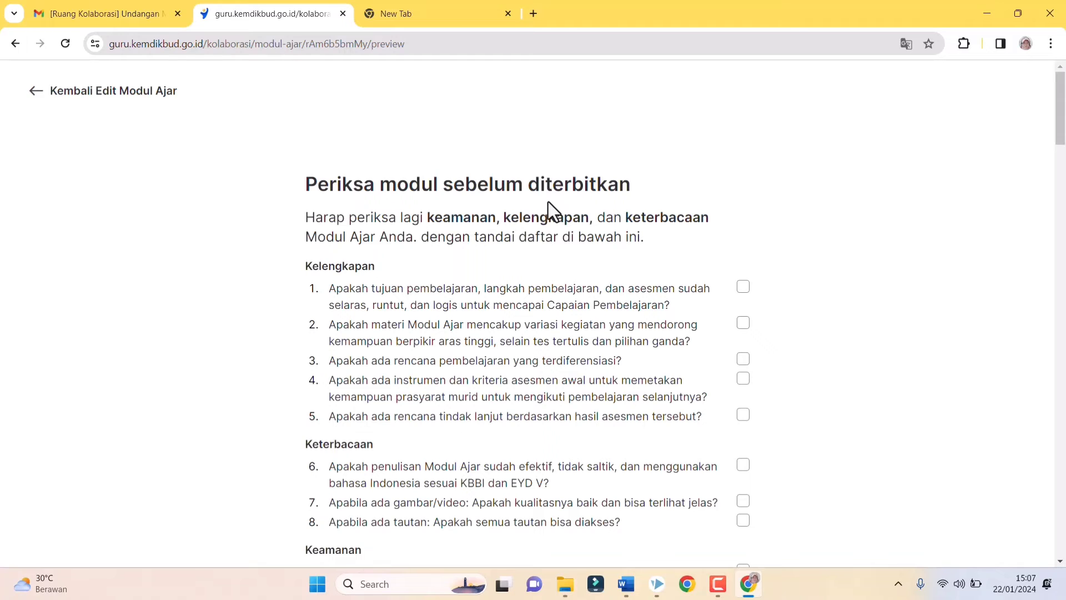
scroll(521, 217, "down", 1)
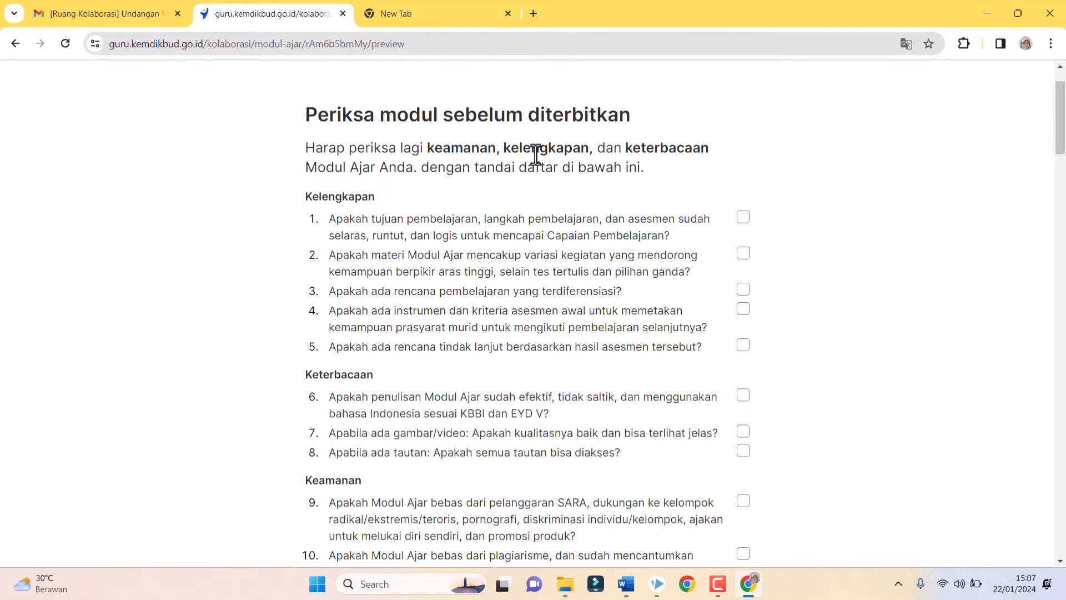
scroll(535, 155, "down", 1)
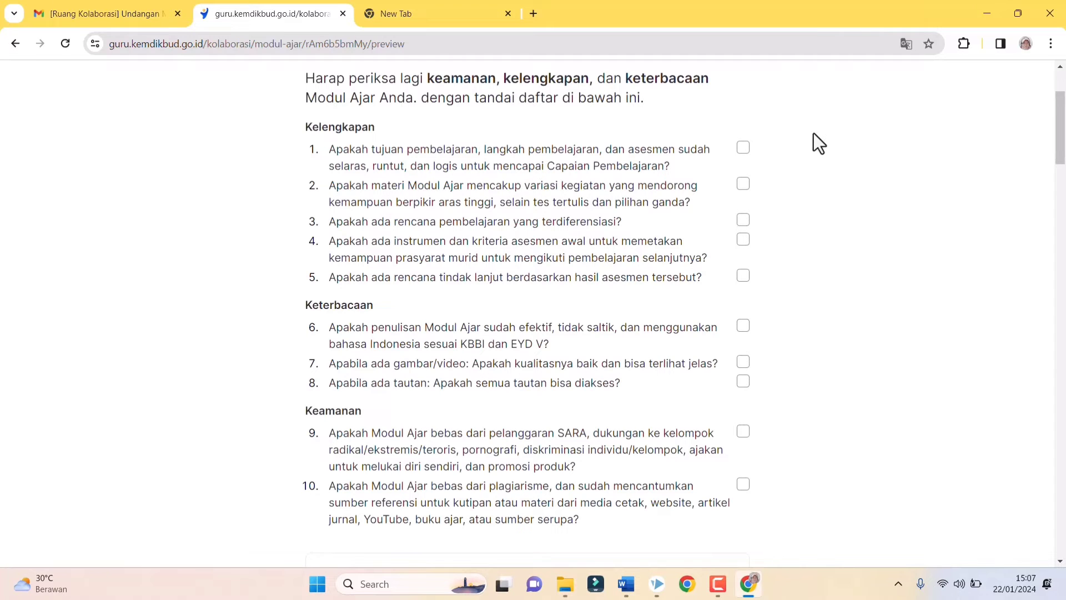
left_click(744, 149)
left_click(743, 185)
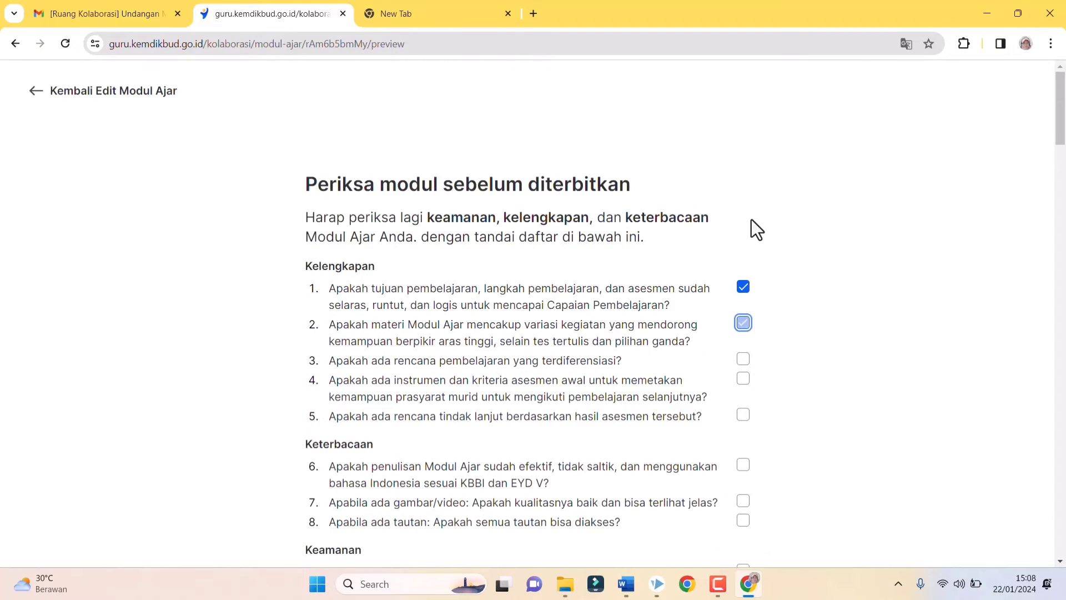
scroll(666, 295, "down", 2)
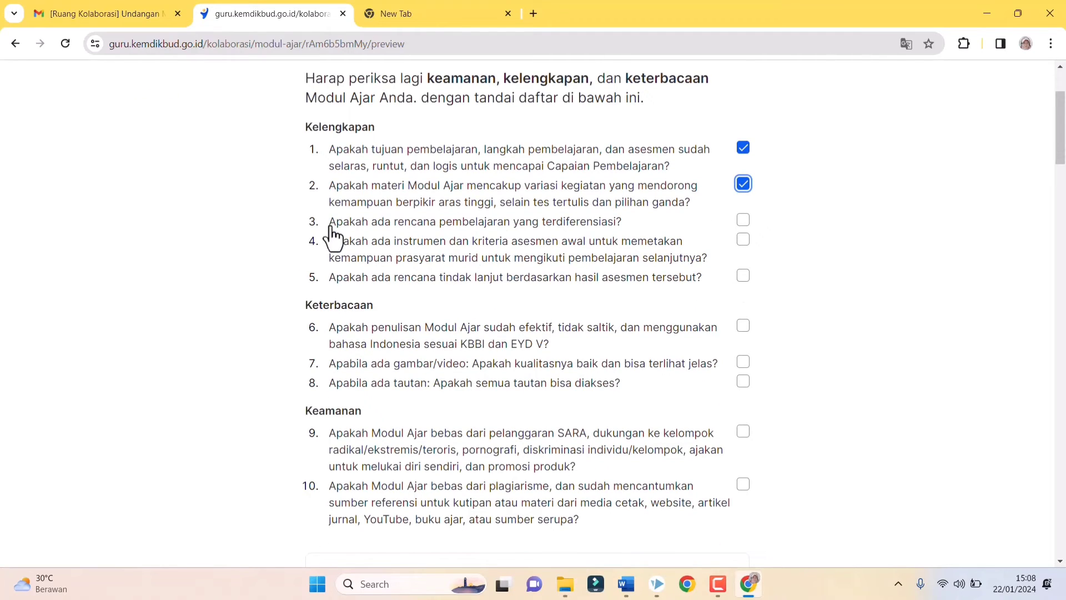
left_click(743, 221)
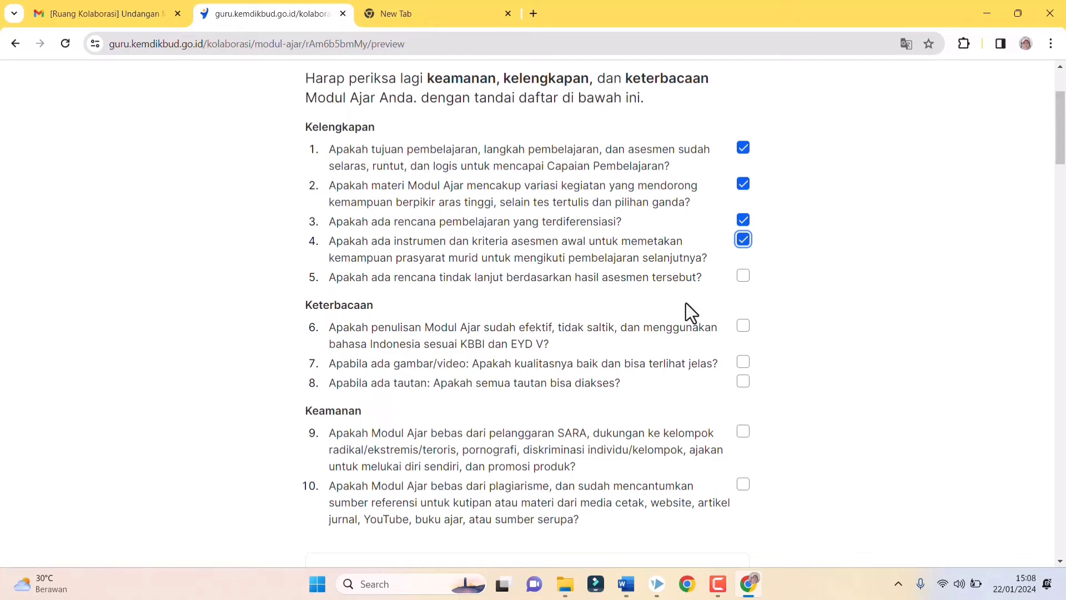
left_click(743, 276)
Mark Keterbacaan items 6 to 8, on writing, image or video quality and accessible links, as fulfilled.
scroll(821, 296, "down", 2)
scroll(822, 305, "down", 1)
scroll(821, 305, "up", 1)
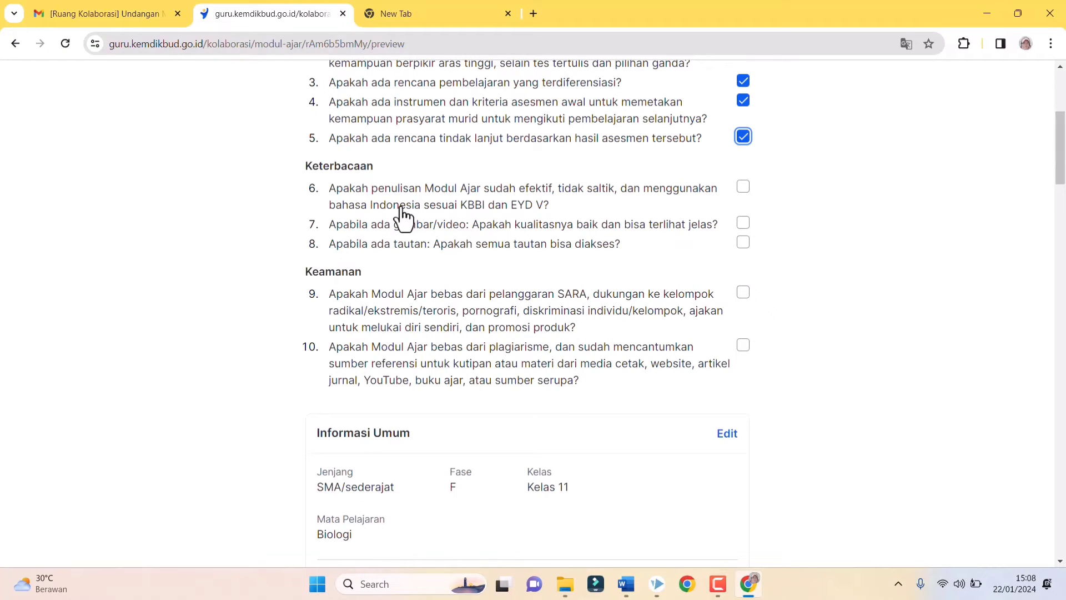
left_click(743, 189)
scroll(767, 197, "up", 3)
scroll(774, 358, "down", 3)
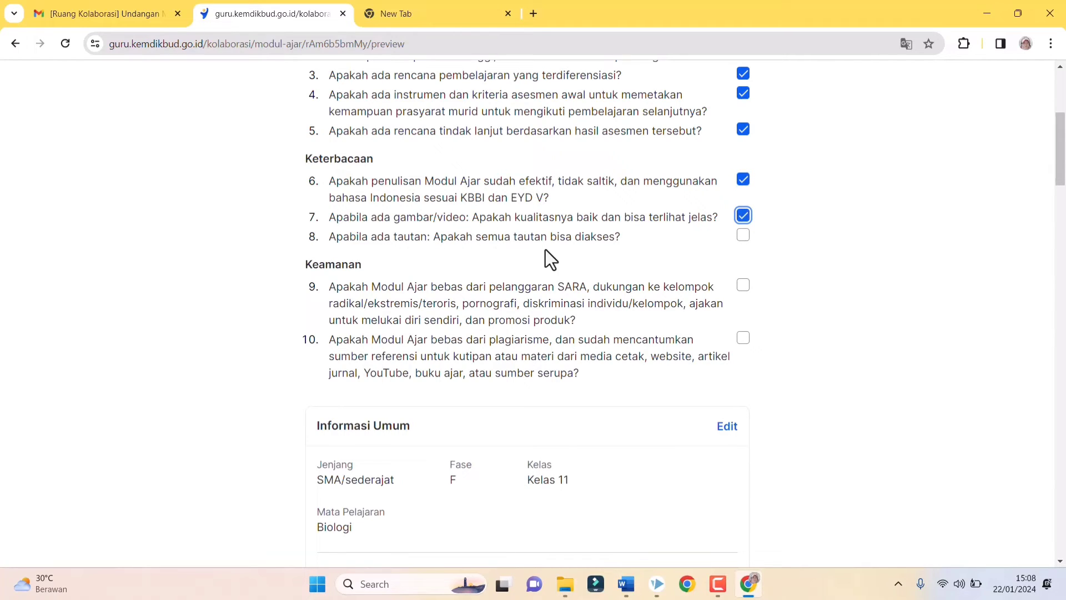
left_click(744, 237)
Mark Keamanan items 9 and 10, on prohibited content and plagiarism, as fulfilled.
scroll(548, 278, "down", 2)
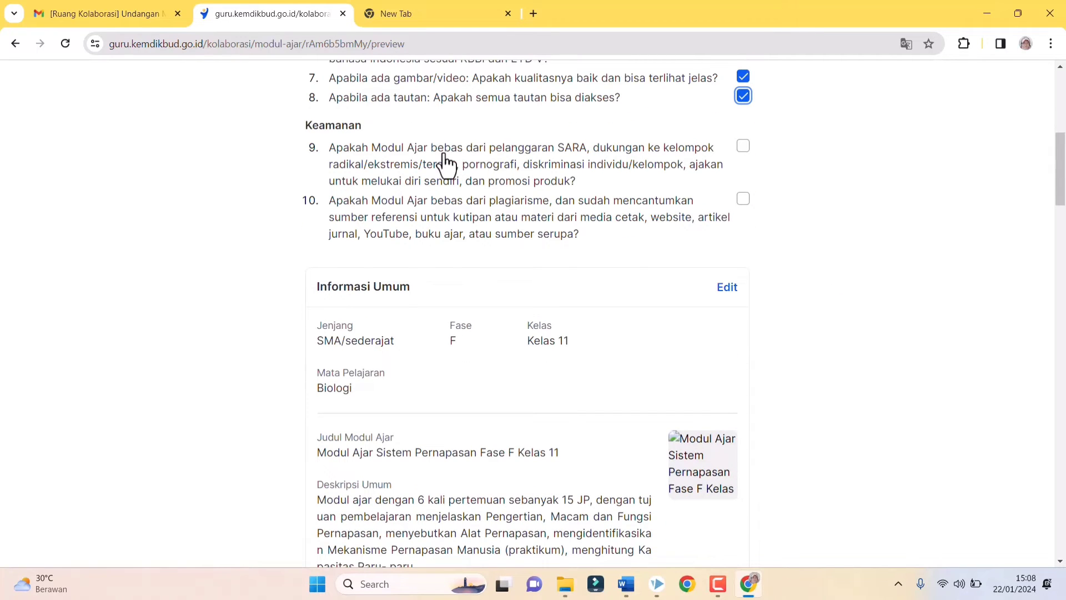
left_click(743, 146)
scroll(761, 189, "up", 4)
scroll(546, 366, "down", 5)
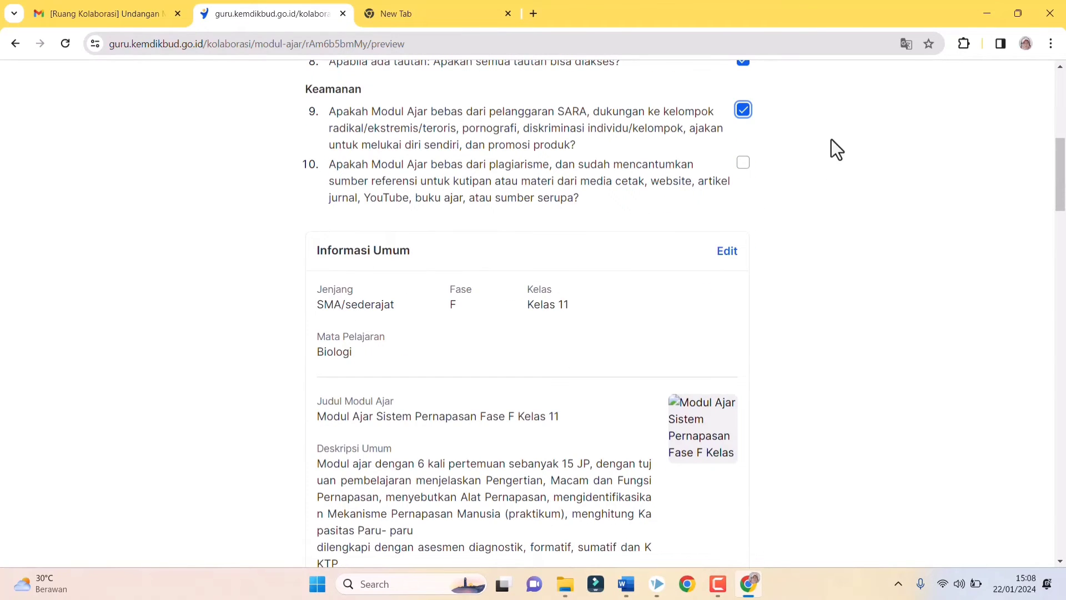
left_click(743, 166)
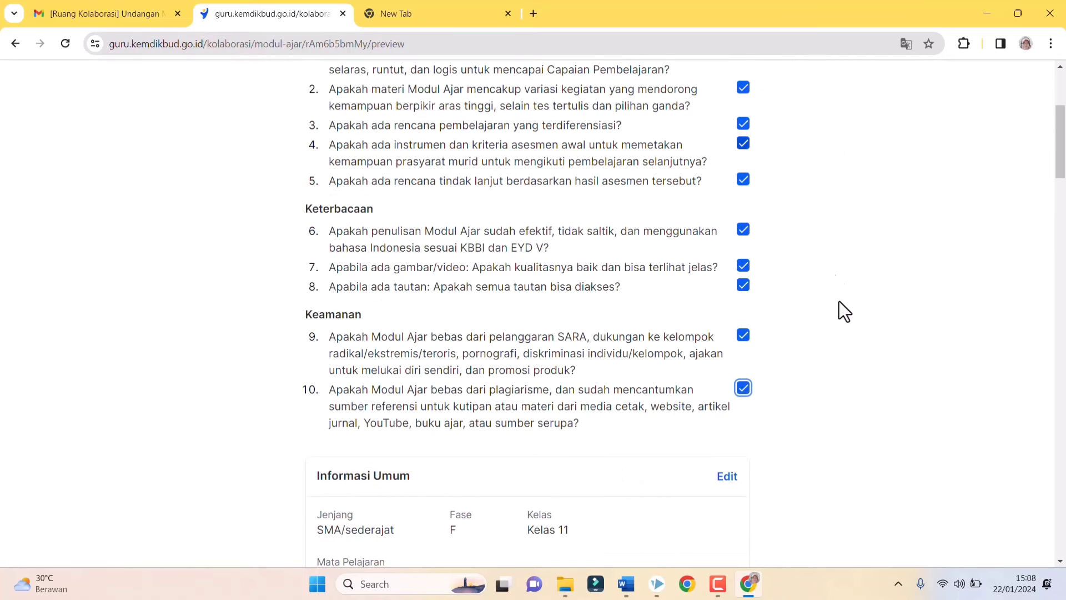
Review the Informasi Umum, Tujuan Modul and Rancangan Penggunaan sections of the module preview.
scroll(838, 306, "down", 5)
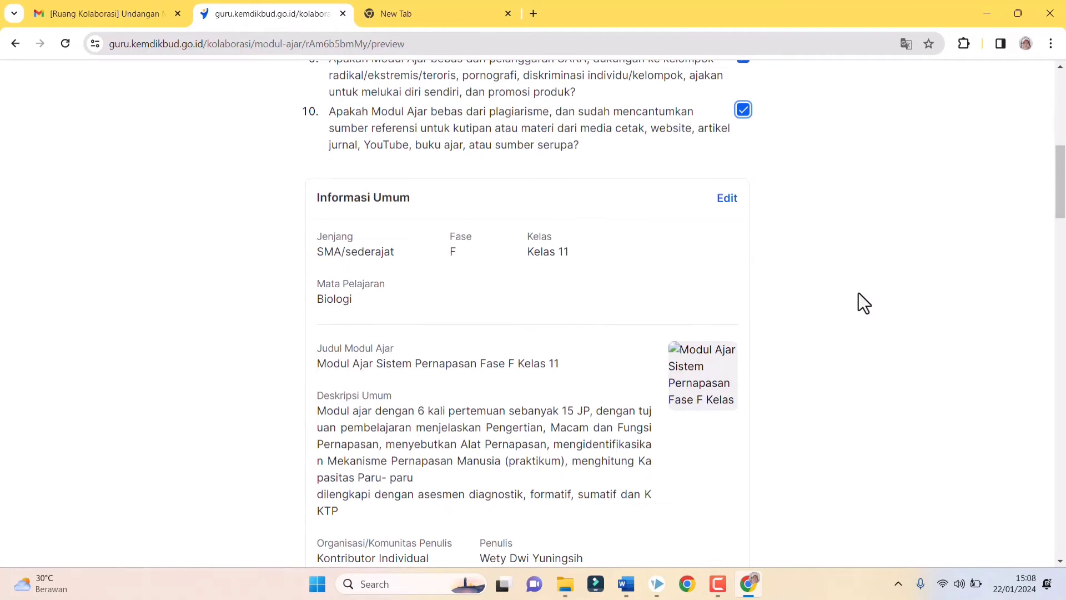
scroll(887, 311, "down", 3)
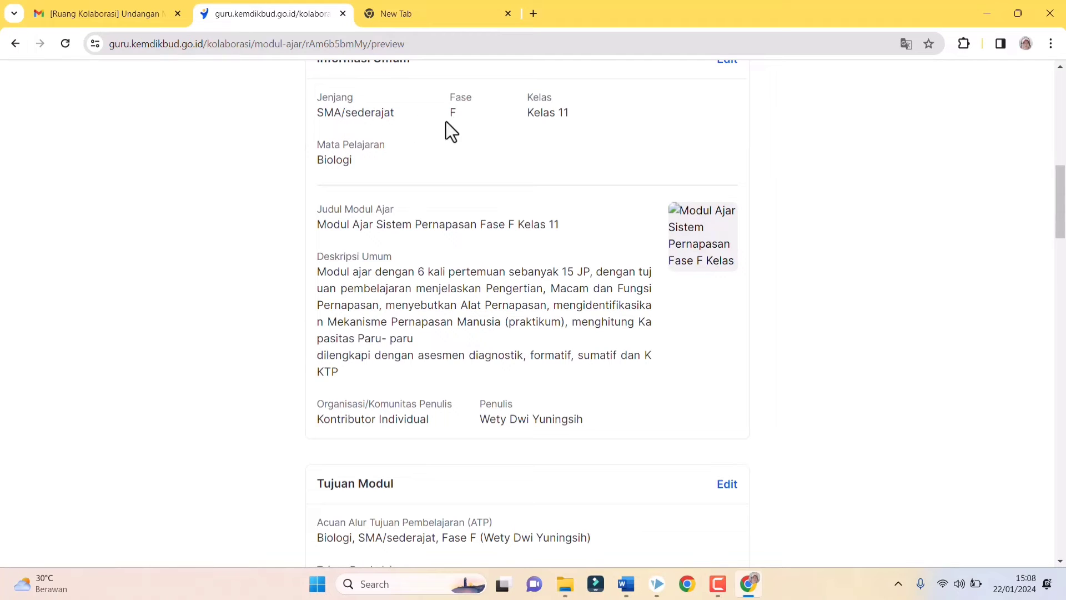
scroll(319, 167, "down", 1)
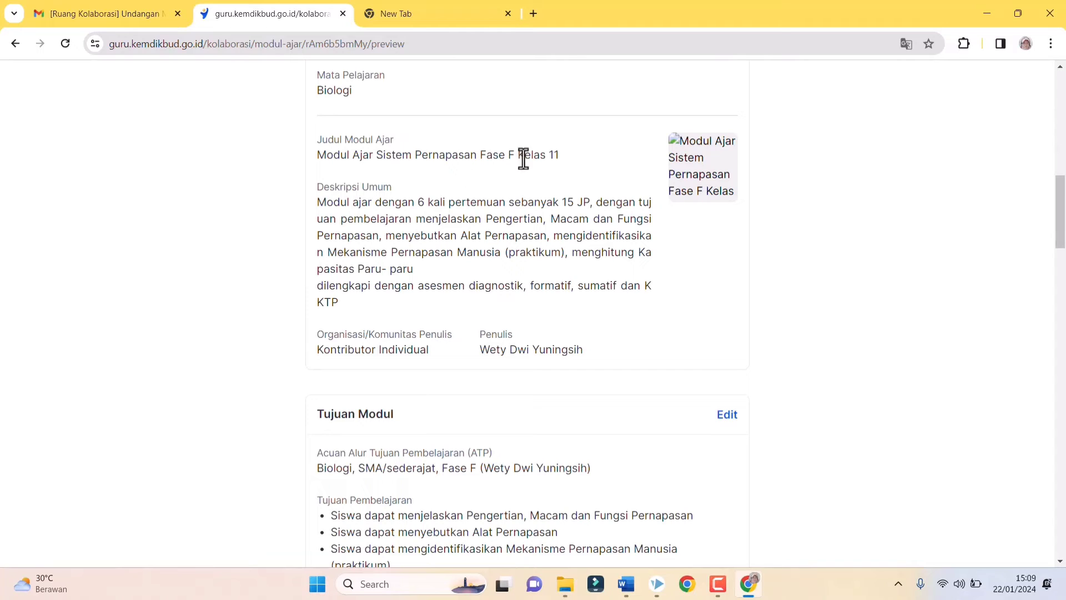
scroll(585, 187, "down", 1)
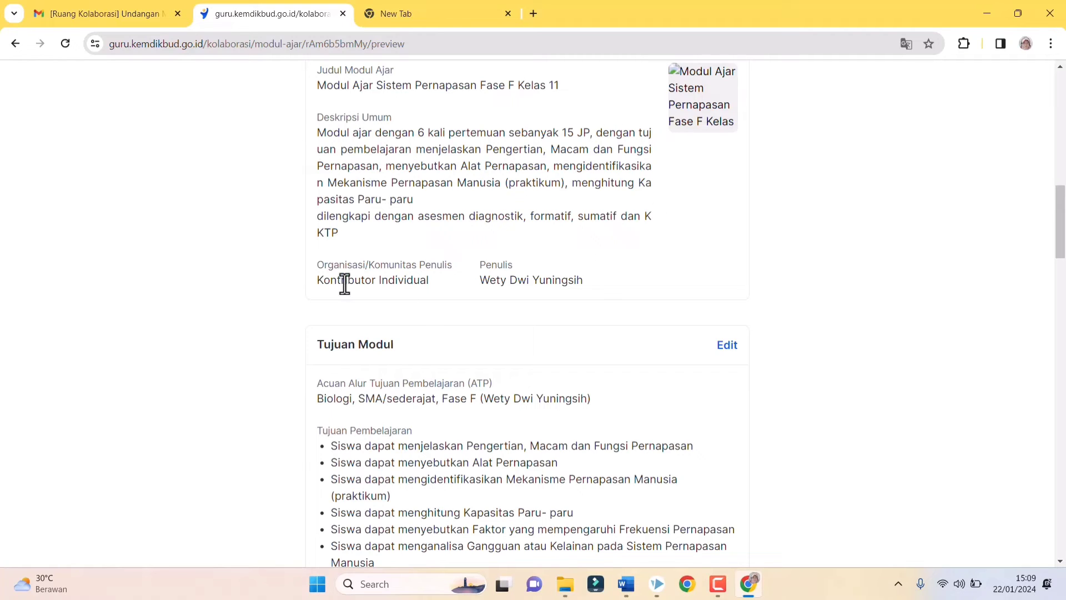
scroll(426, 266, "down", 2)
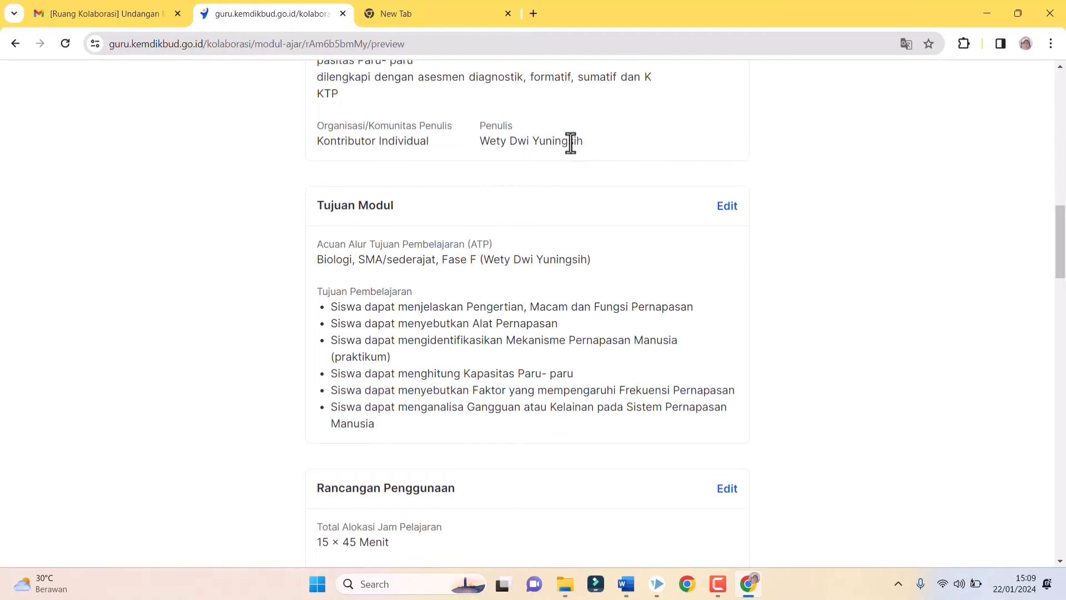
scroll(452, 191, "down", 2)
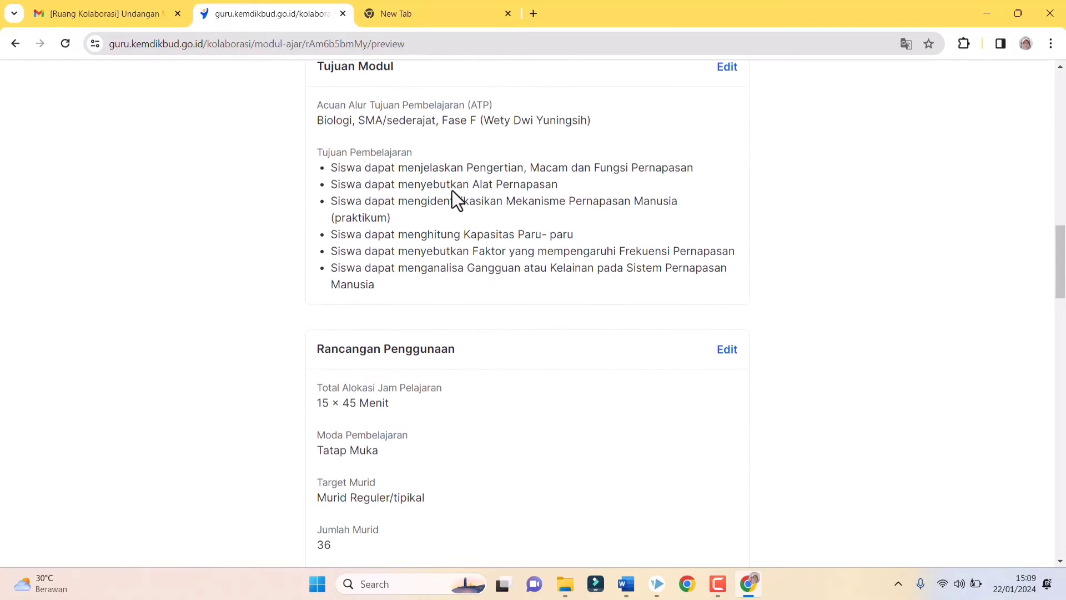
scroll(452, 191, "down", 2)
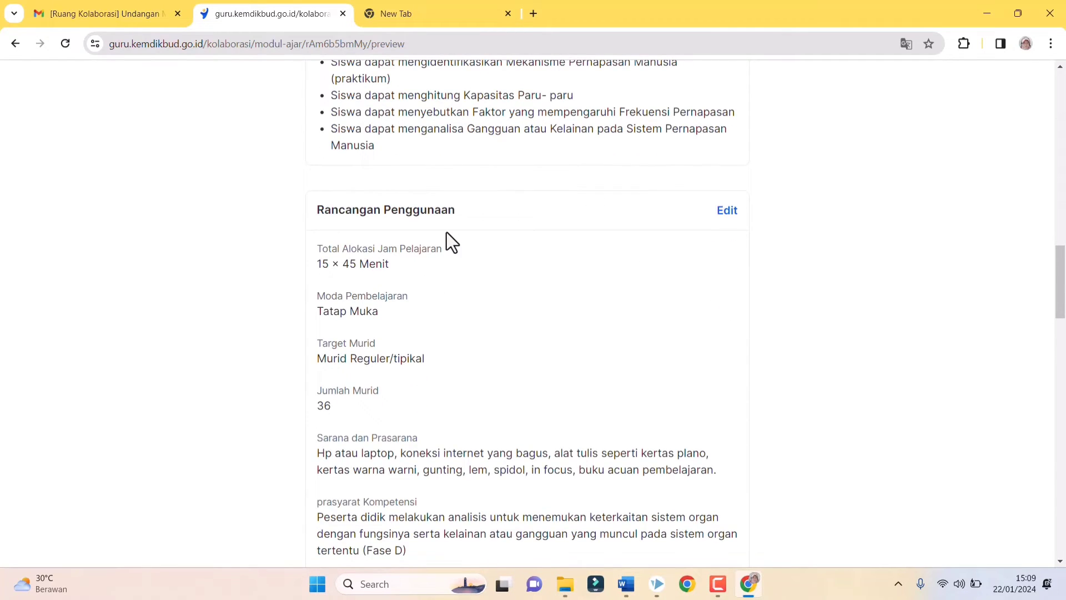
scroll(446, 232, "down", 4)
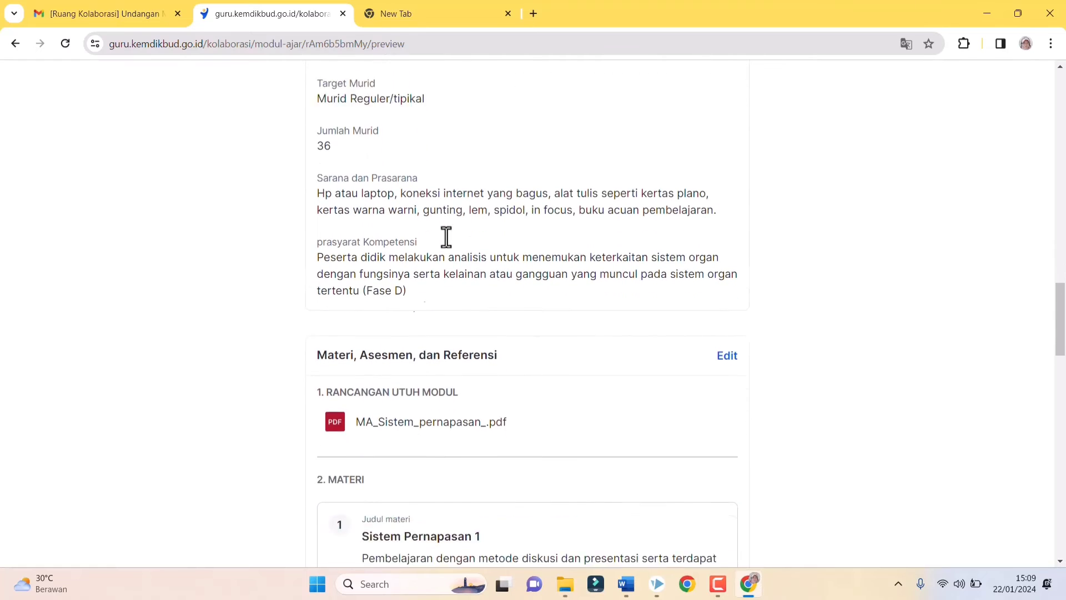
Check the Materi, Asesmen, dan Referensi section of the preview and publish the module.
scroll(446, 232, "down", 2)
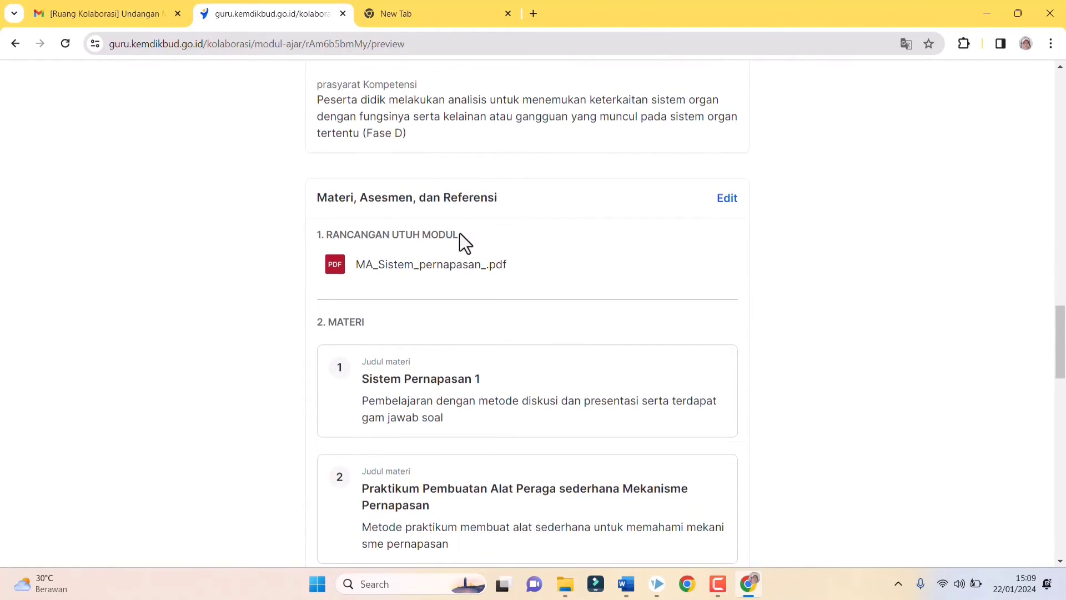
scroll(459, 236, "down", 3)
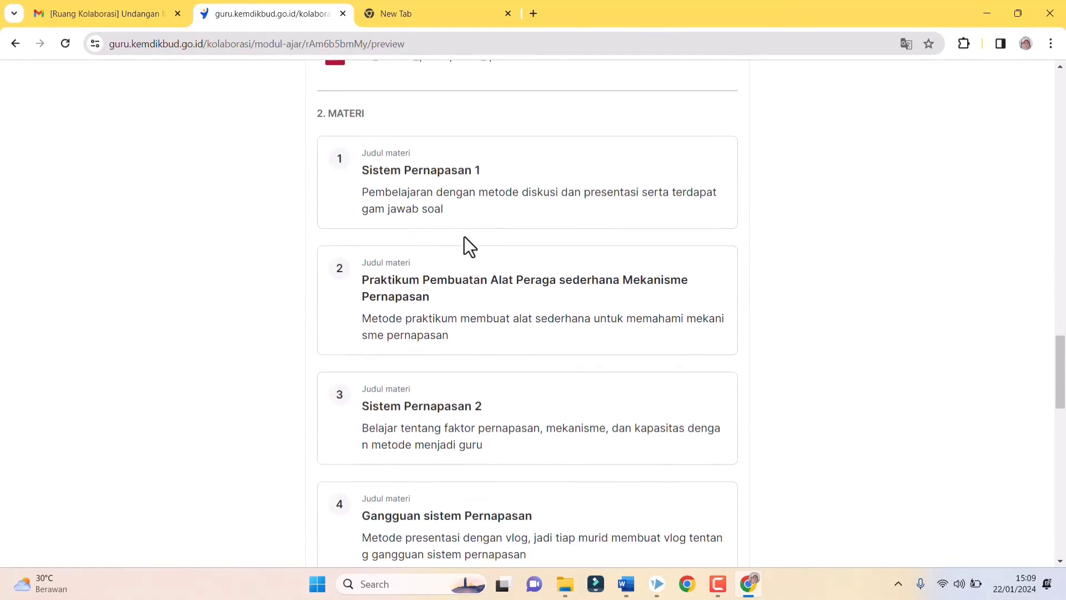
scroll(464, 237, "down", 4)
scroll(482, 238, "down", 5)
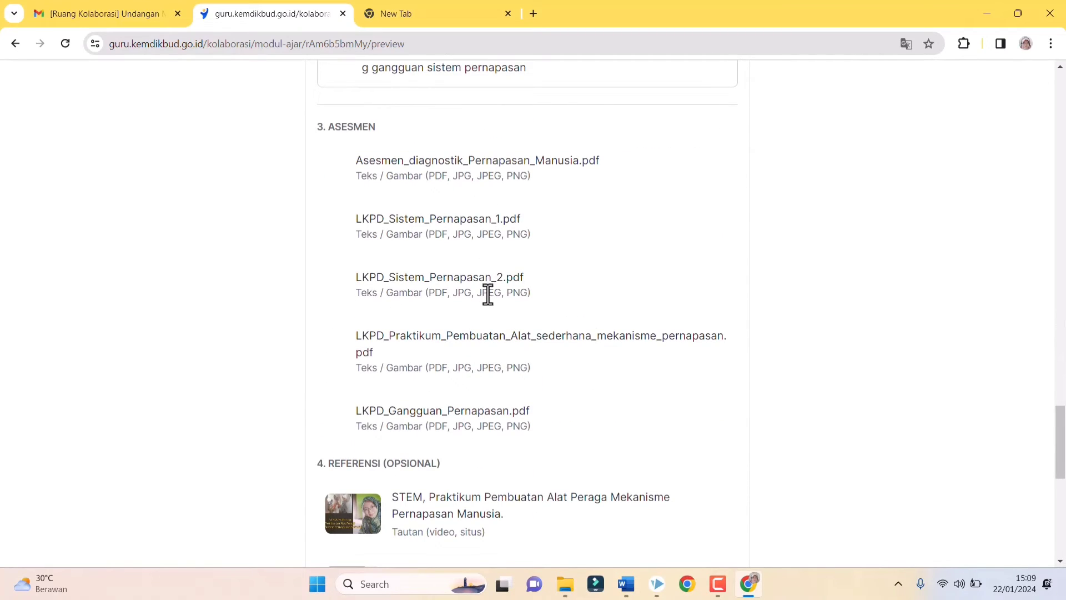
scroll(488, 295, "down", 4)
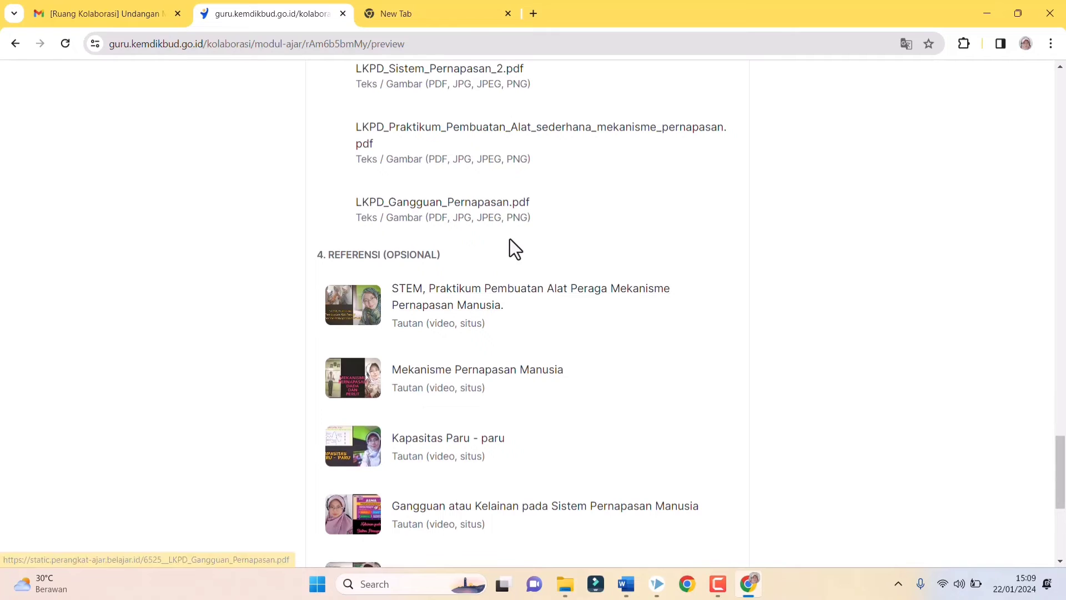
scroll(510, 244, "down", 6)
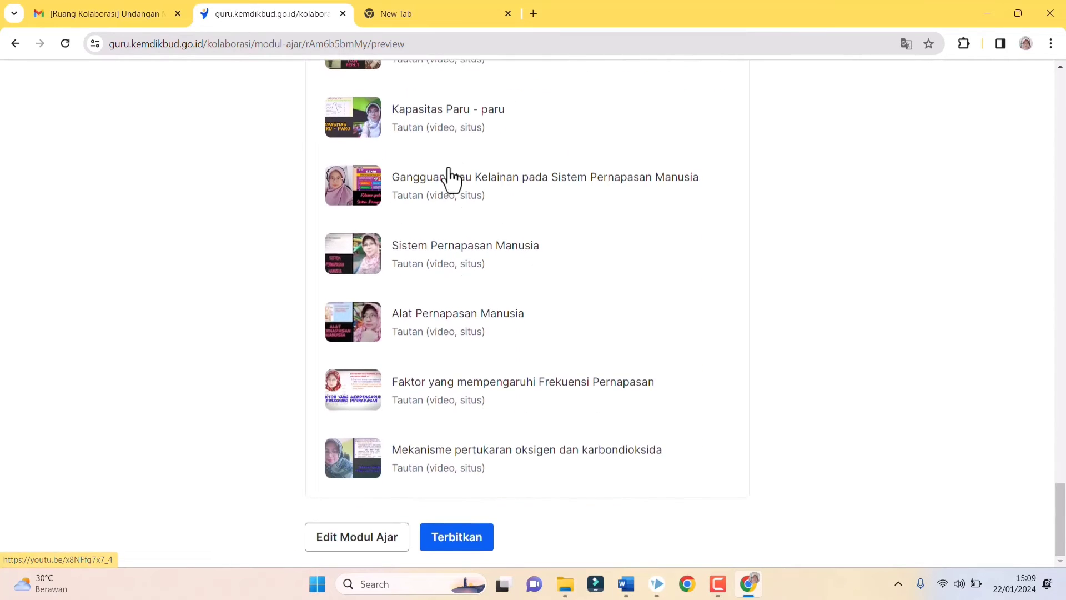
scroll(449, 156, "up", 1)
scroll(449, 154, "down", 1)
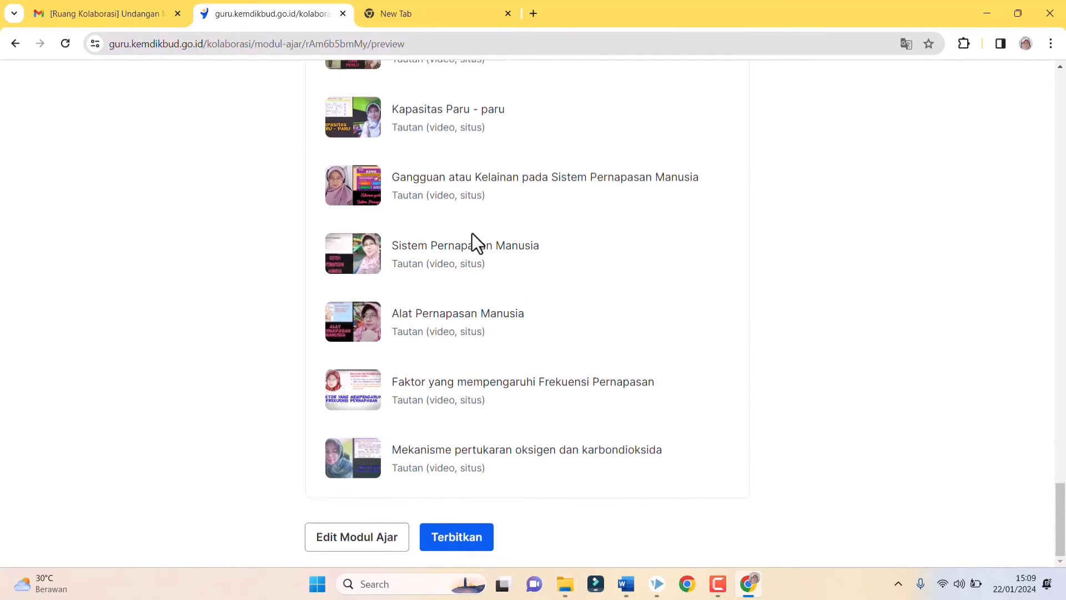
left_click(464, 541)
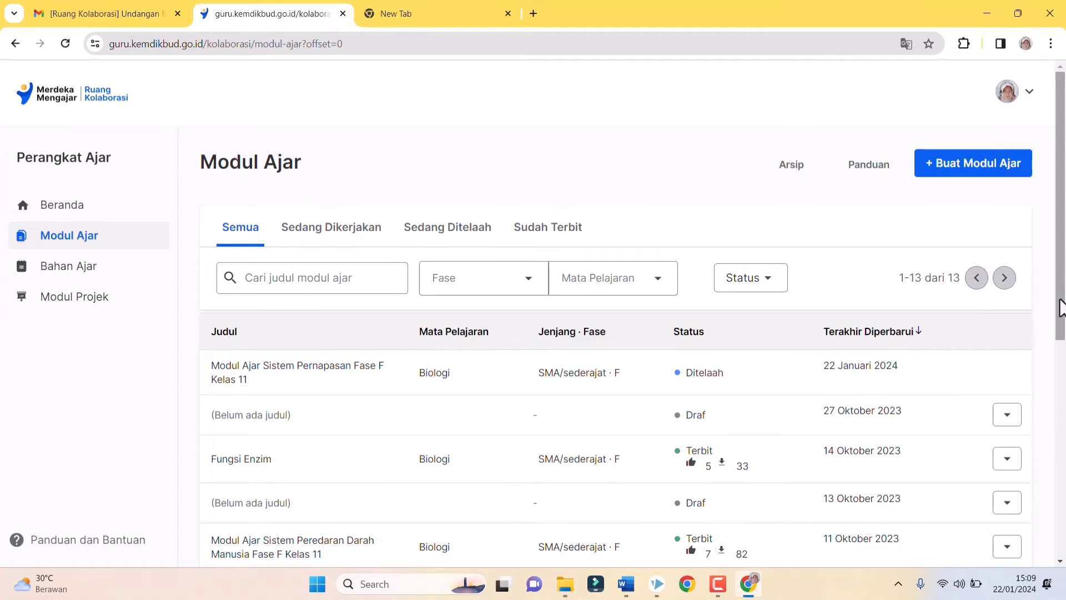
Look through the Modul Ajar list, checking the status and last-updated date of each module.
scroll(858, 369, "down", 3)
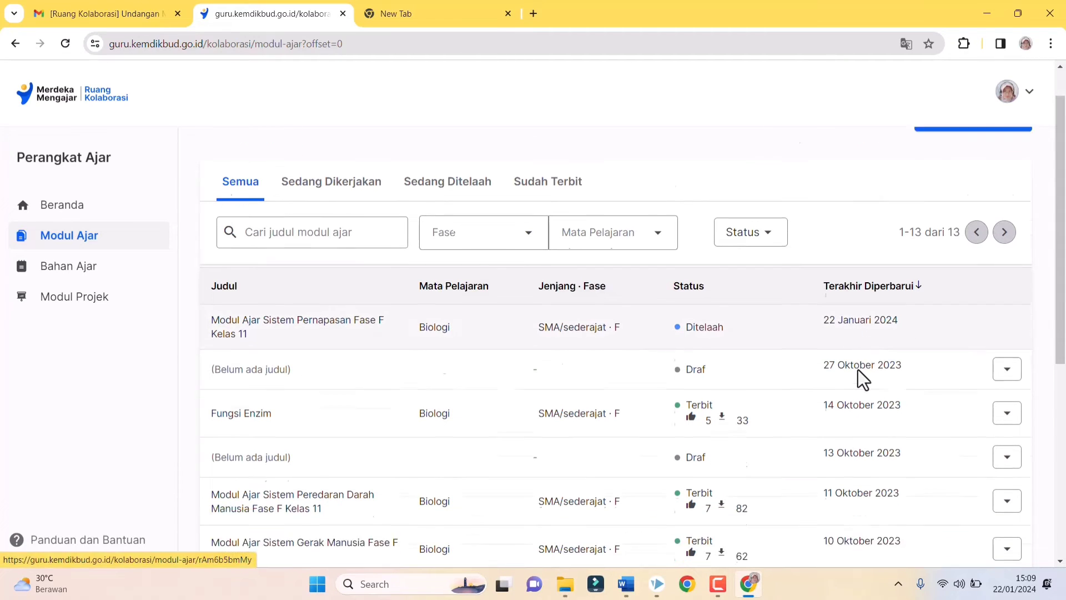
scroll(849, 374, "up", 3)
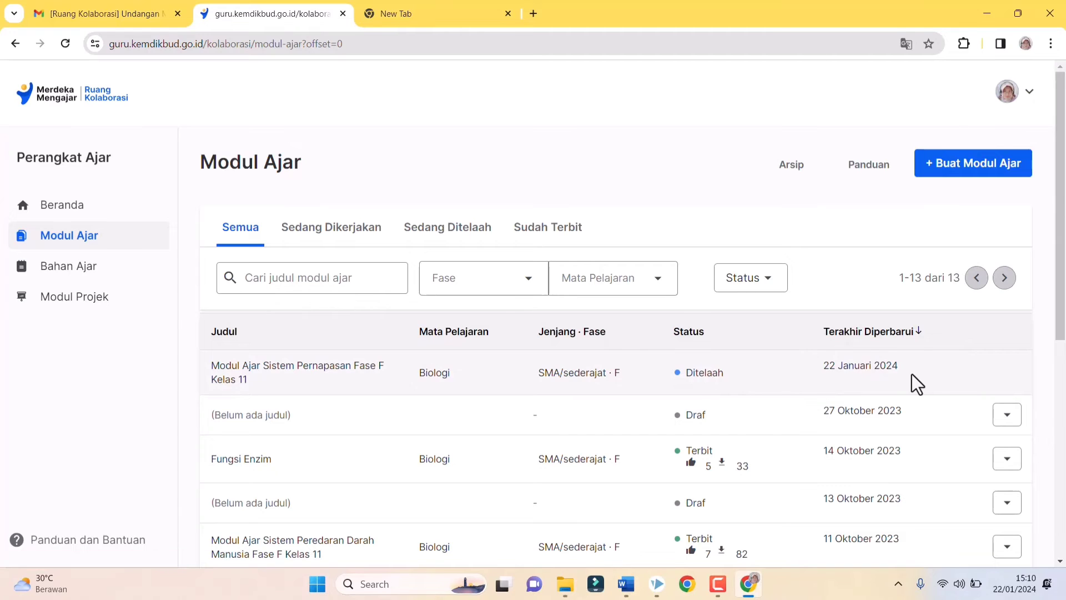
scroll(745, 387, "down", 2)
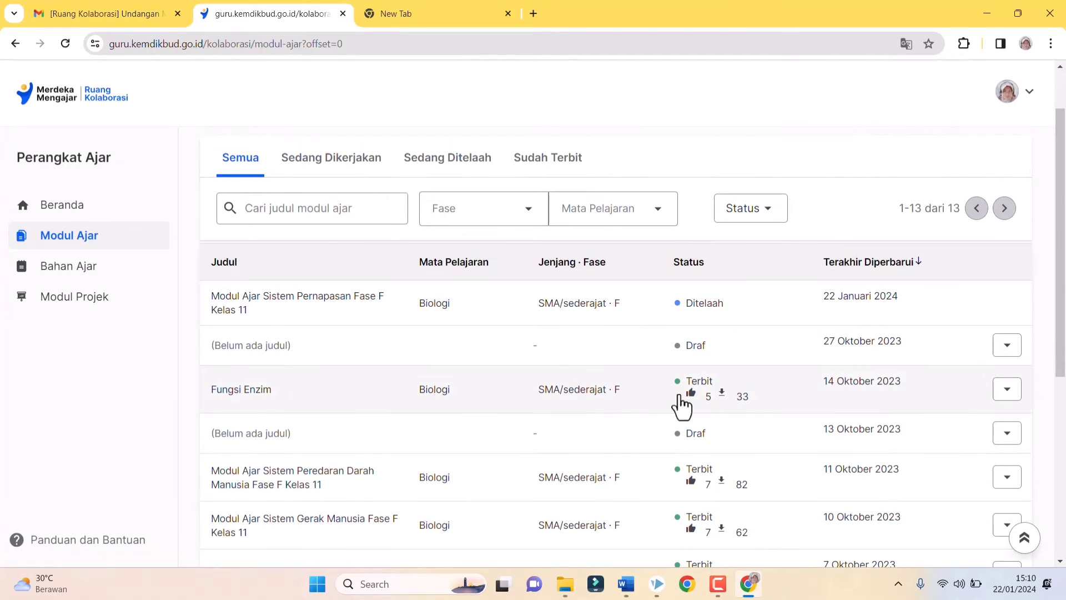
scroll(708, 355, "down", 1)
scroll(727, 270, "down", 2)
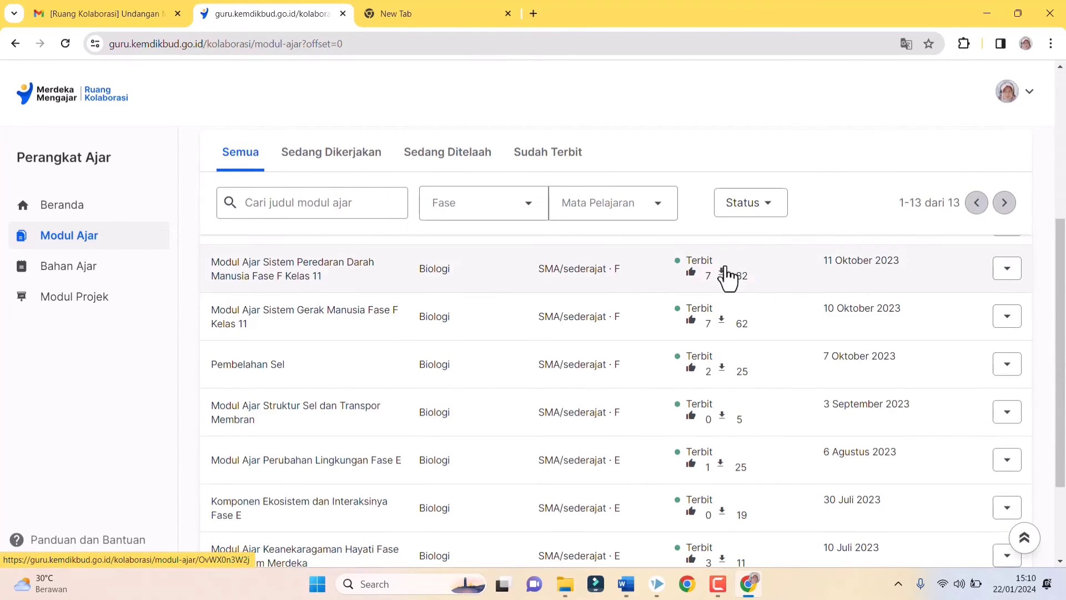
scroll(724, 299, "down", 1)
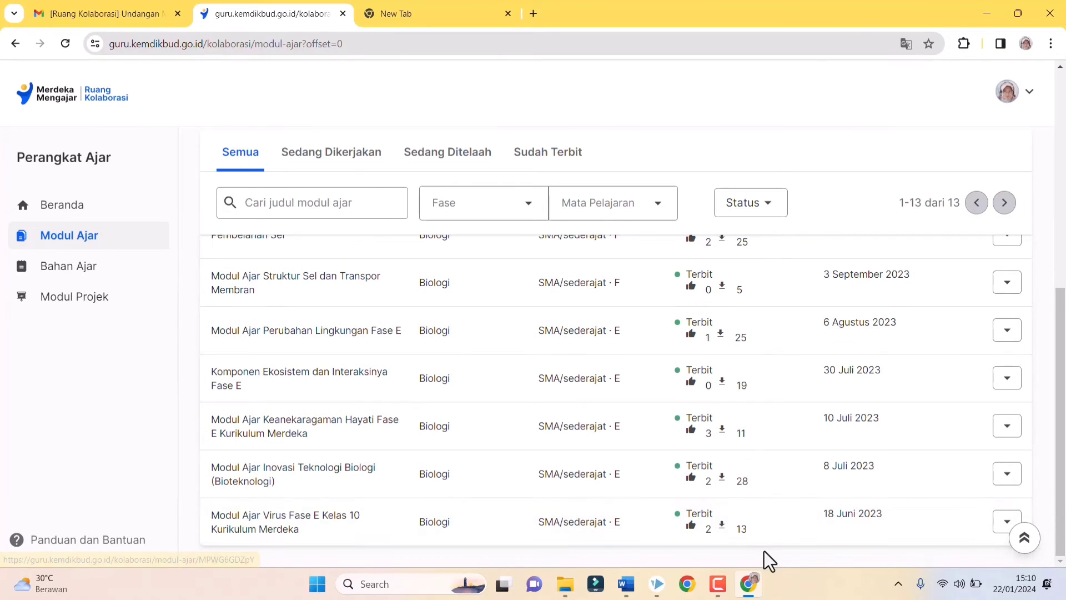
scroll(751, 533, "up", 8)
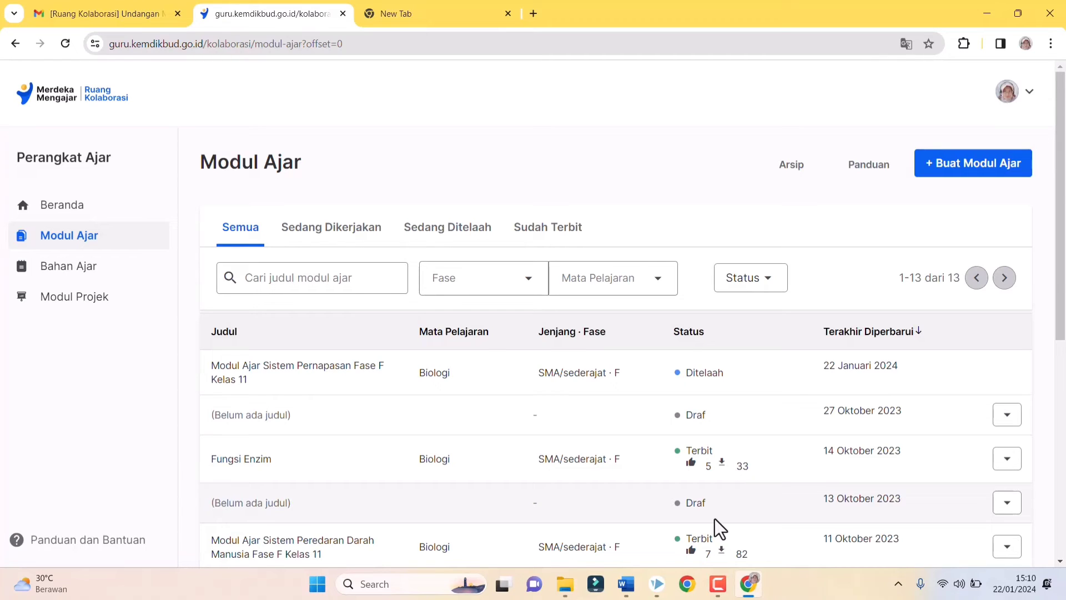
Go to Bahan Ajar and look through the existing teaching materials and their statuses.
left_click(88, 281)
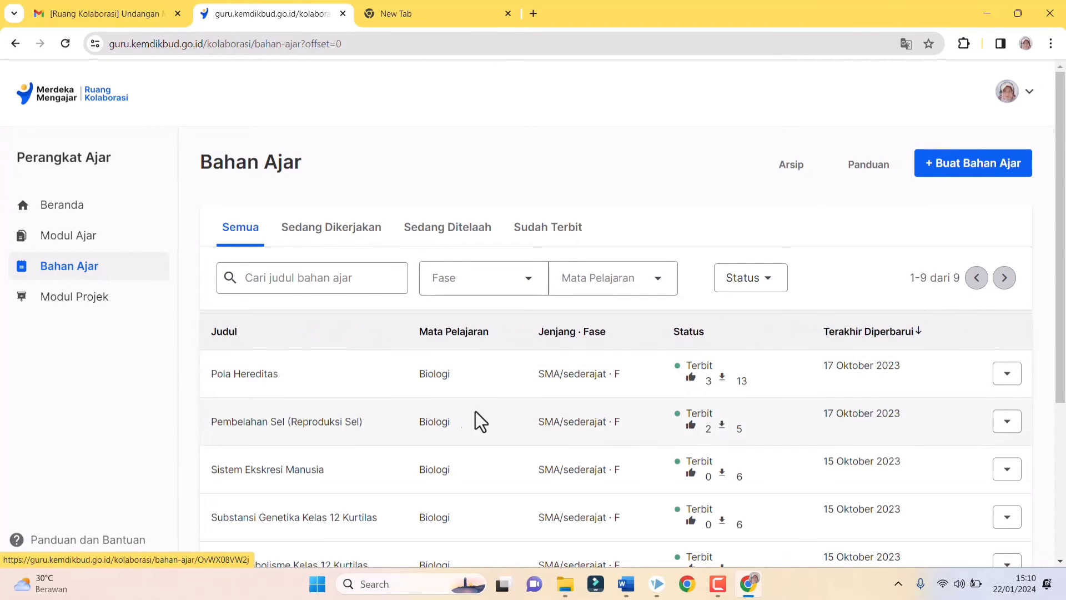
scroll(461, 411, "down", 2)
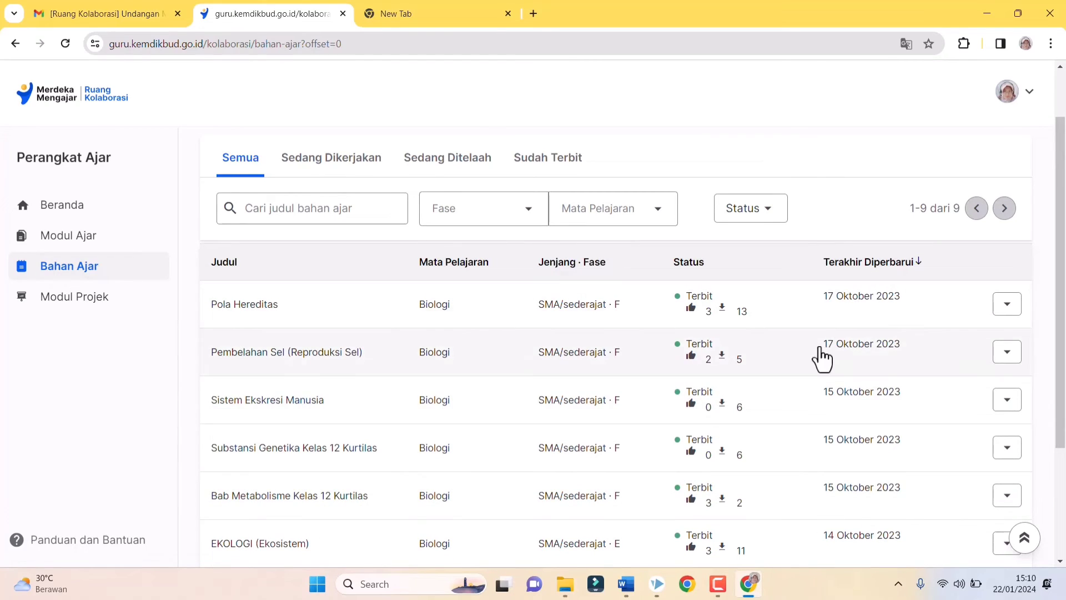
scroll(816, 359, "up", 2)
scroll(810, 383, "down", 2)
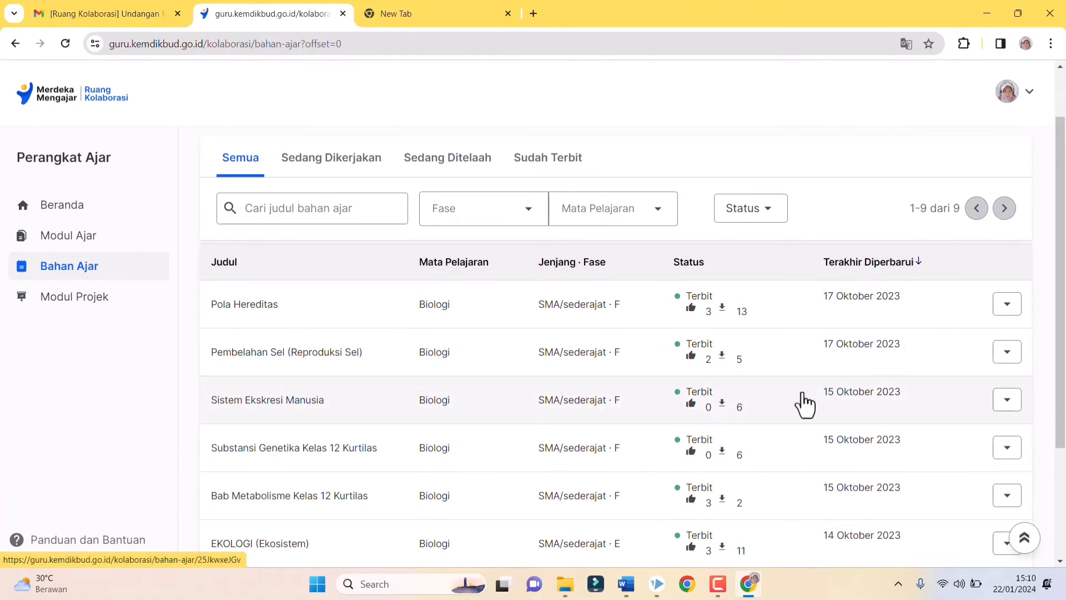
scroll(803, 404, "down", 3)
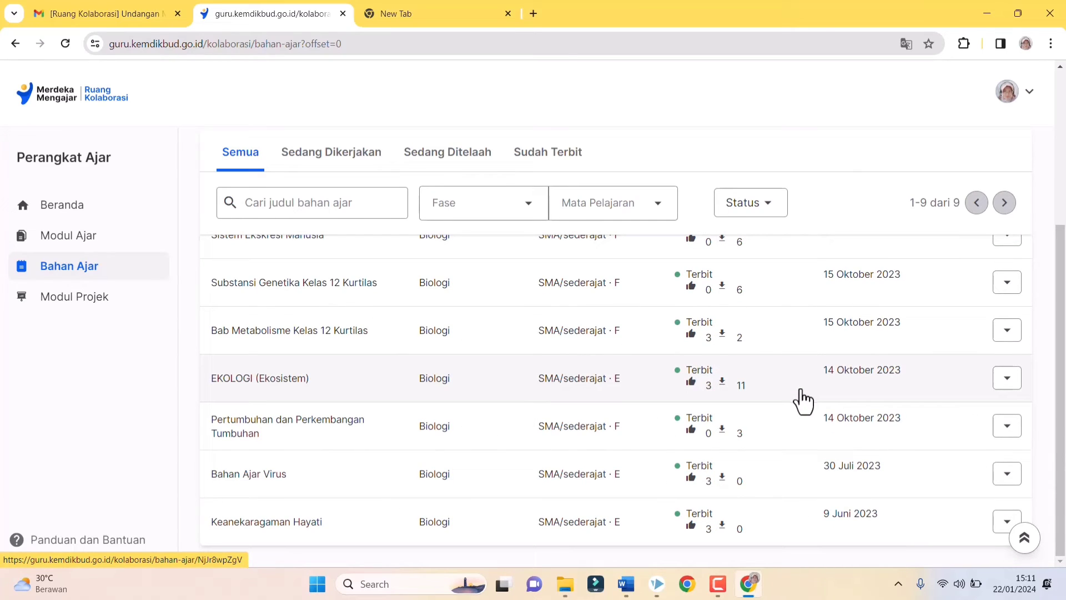
scroll(799, 394, "up", 4)
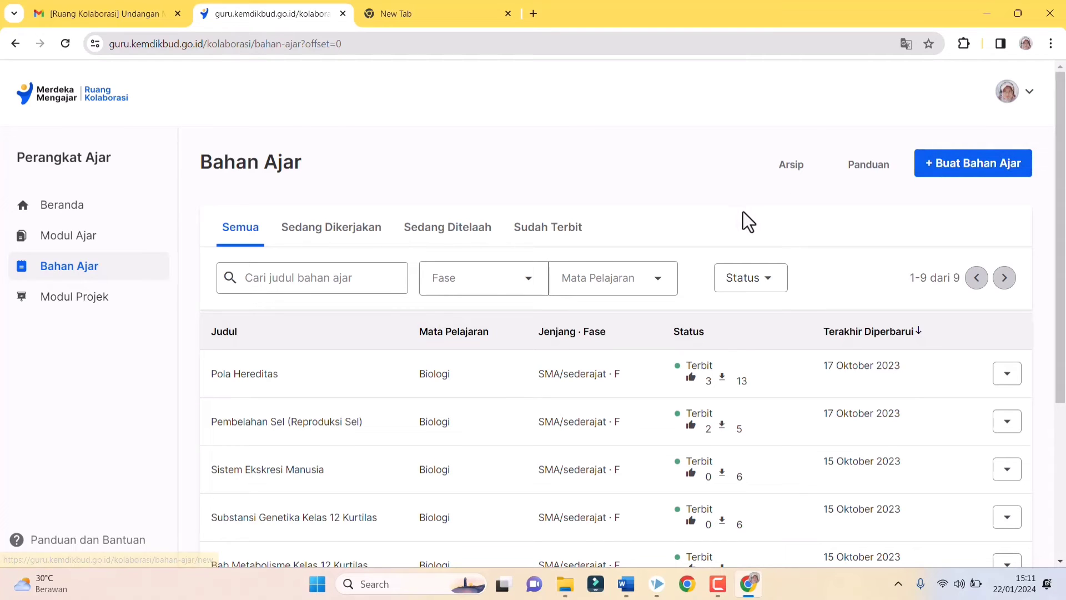
Create a new Bahan Ajar and exit its form with the fields left blank.
left_click(972, 166)
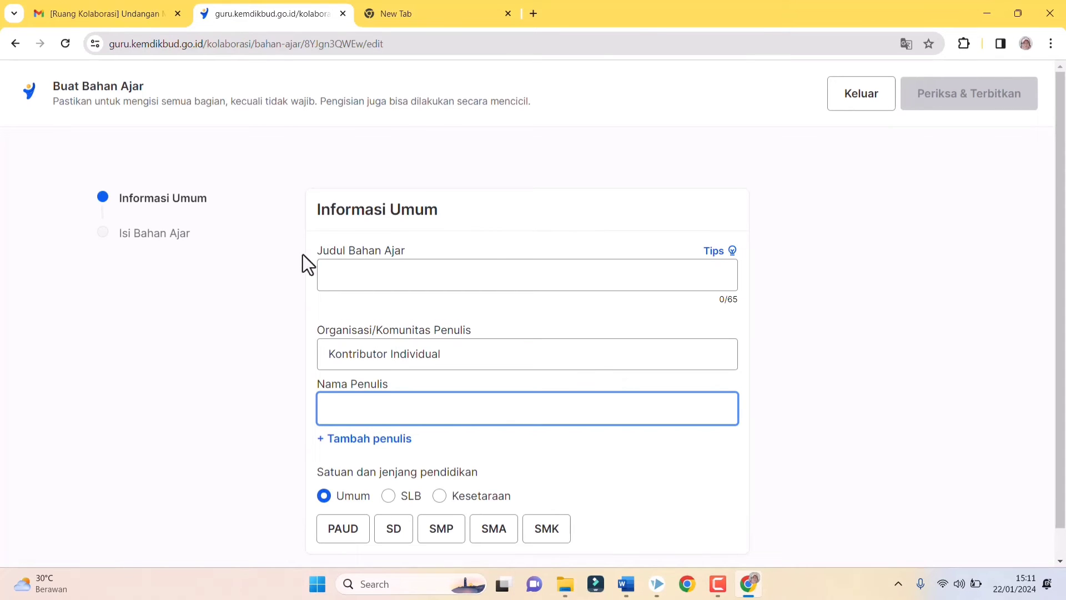
left_click(362, 274)
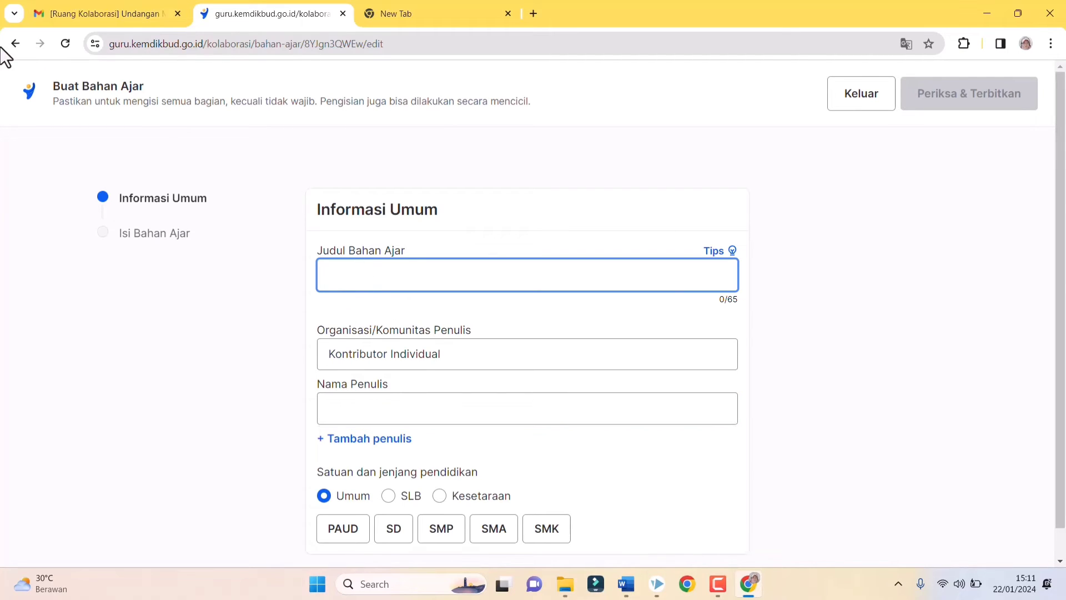
left_click(862, 103)
Reopen the untitled draft from the Bahan Ajar list and set its title to "Sistem Pernapasan Manusia".
scroll(464, 350, "down", 1)
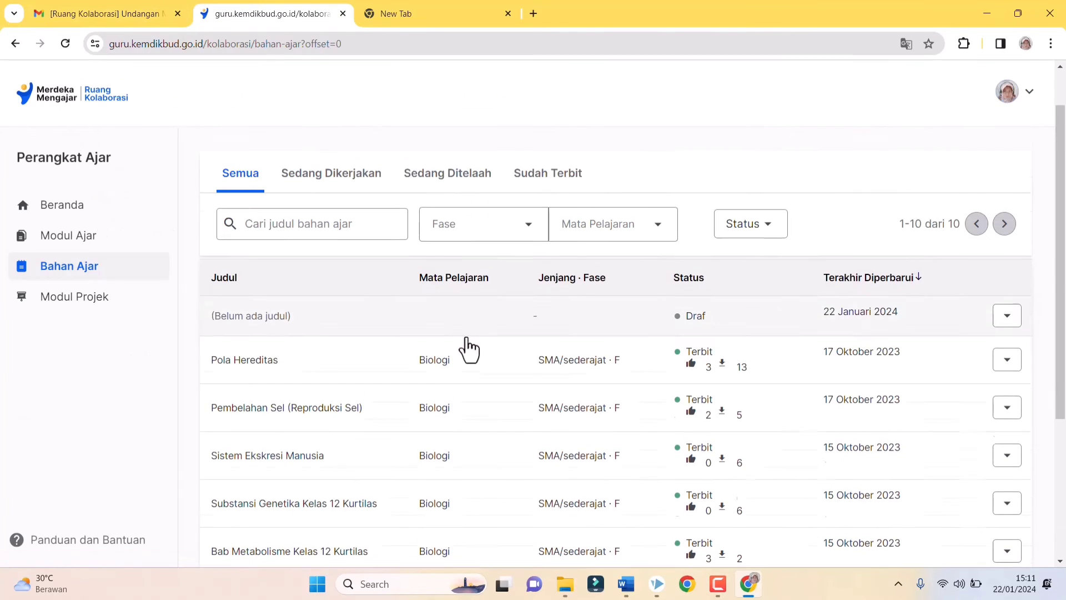
scroll(311, 358, "down", 1)
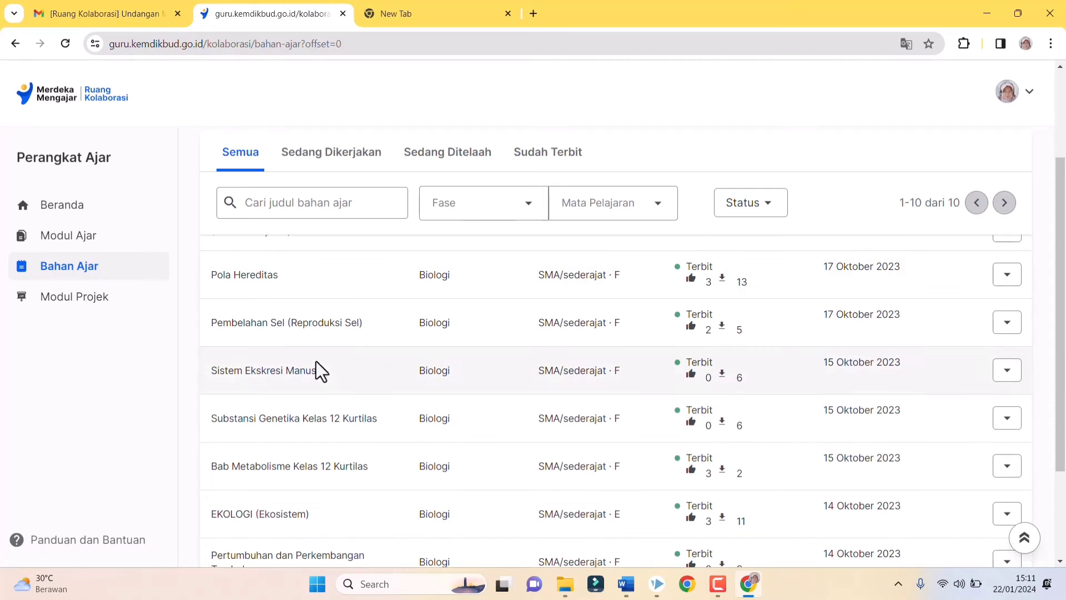
scroll(360, 433, "down", 1)
scroll(362, 439, "down", 2)
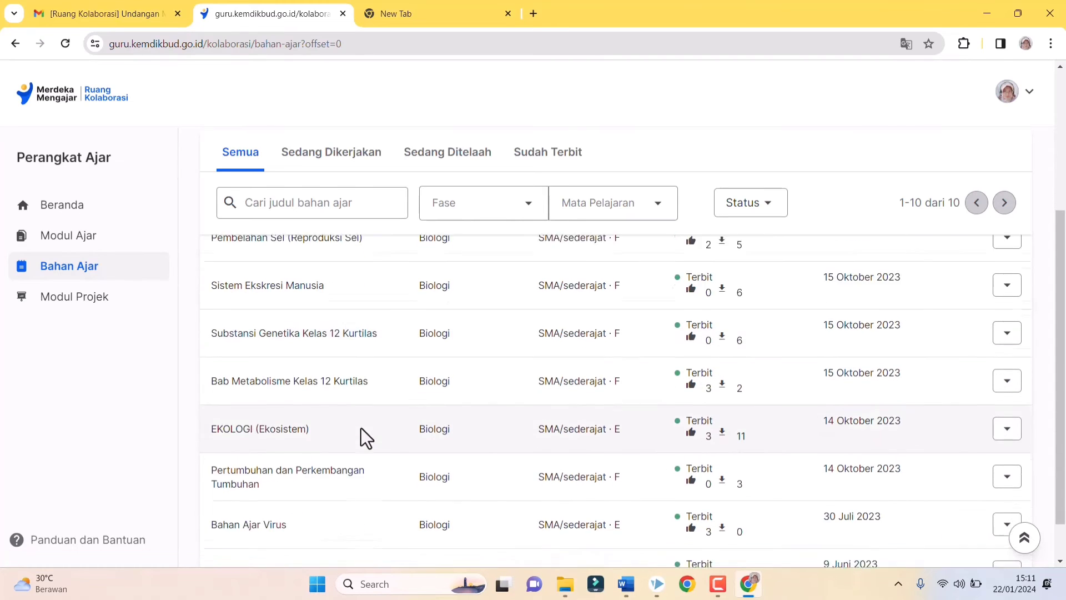
scroll(356, 517, "up", 3)
scroll(352, 505, "up", 1)
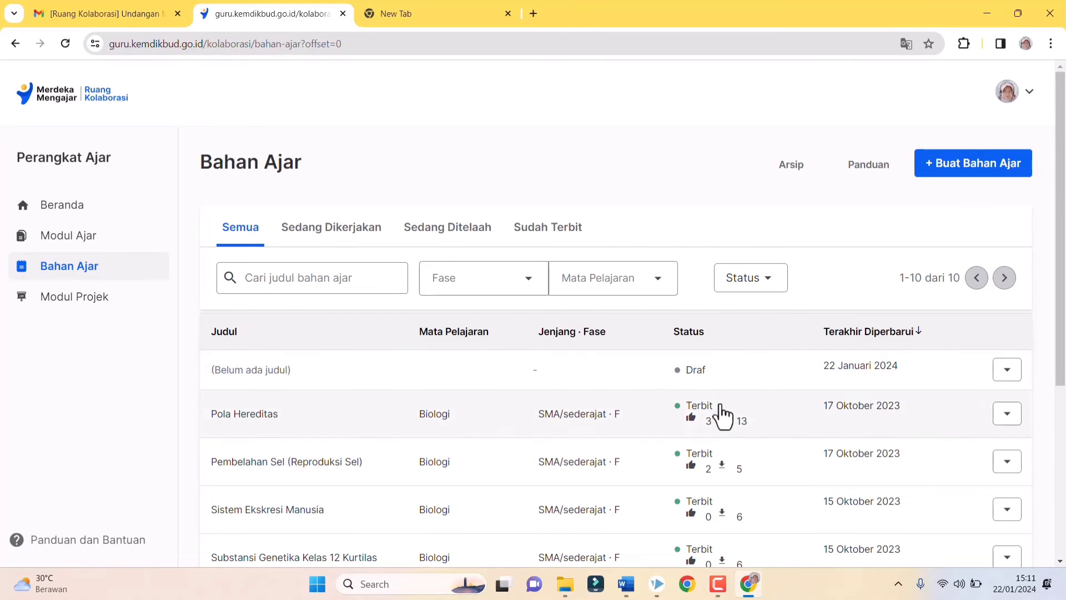
left_click(744, 386)
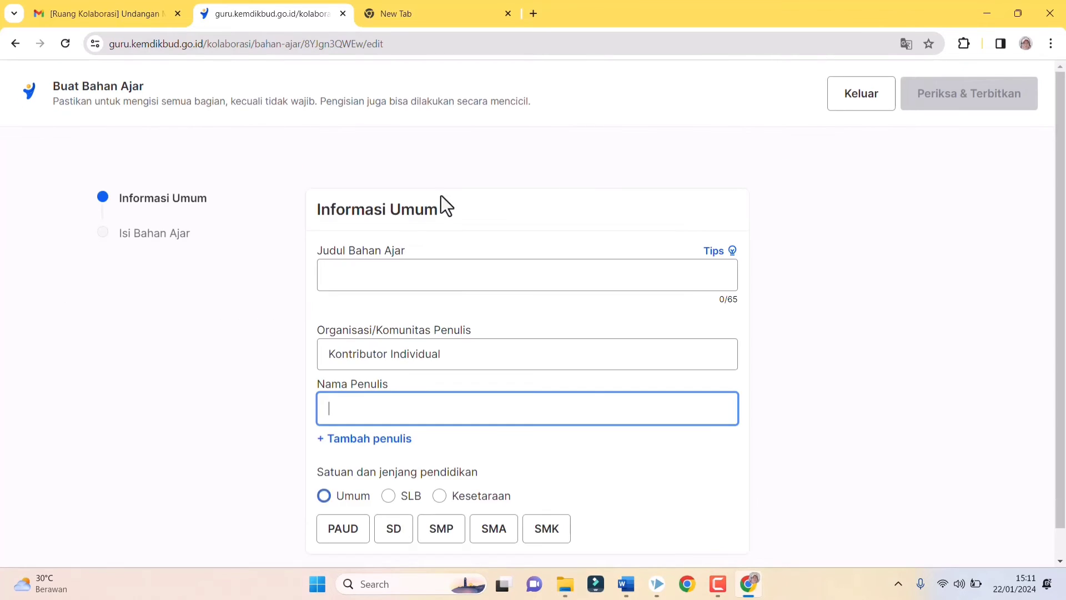
left_click(393, 277)
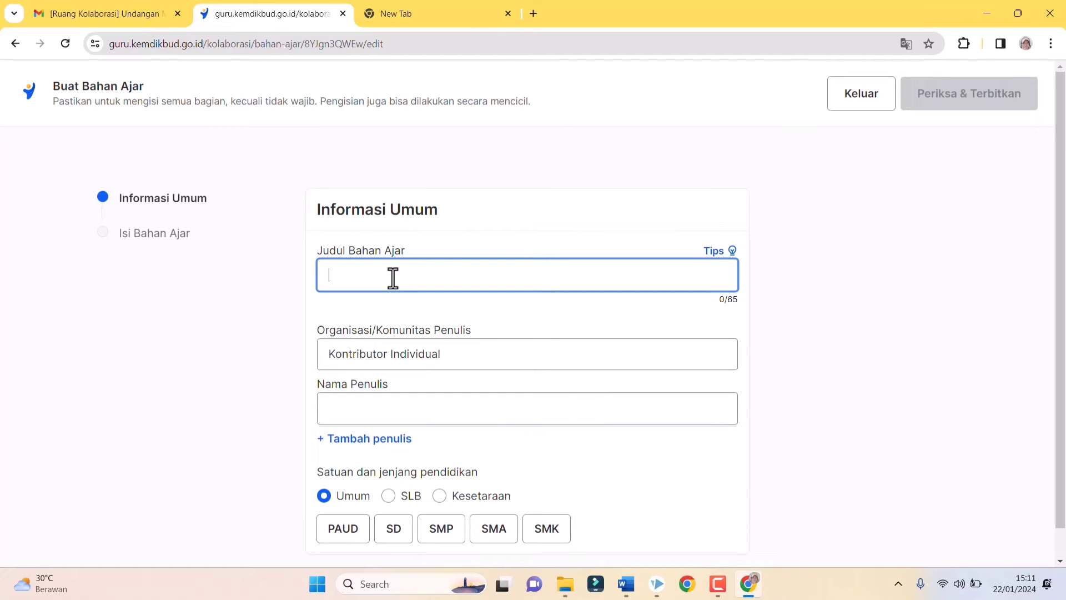
type("Sistem Pernapasan Manusia")
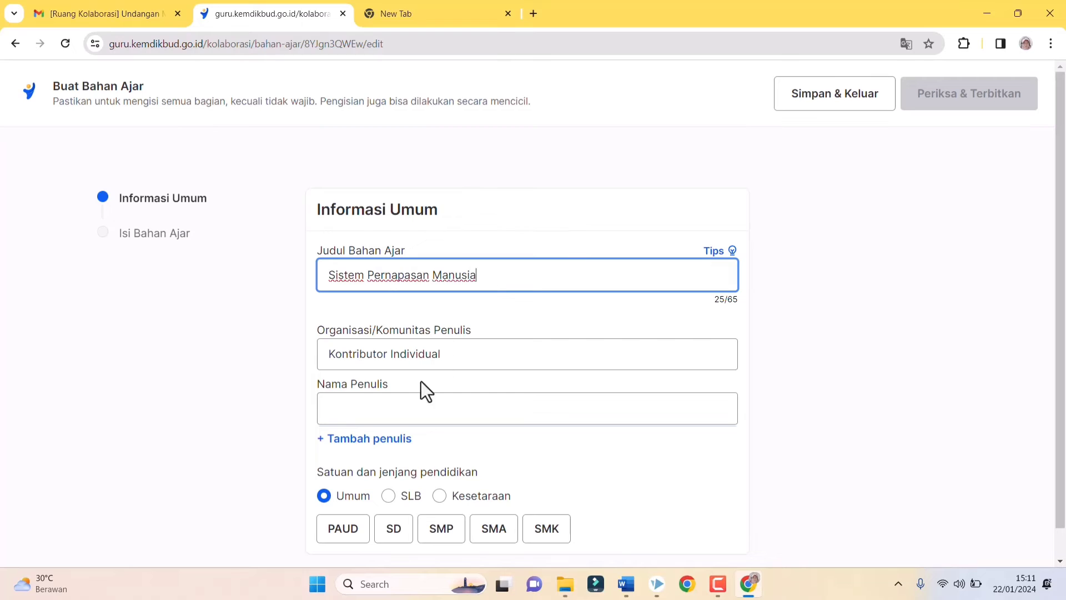
Enter the author's full name and set the education level to SMA with Fase F (Kelas 11 - 12).
left_click(395, 409)
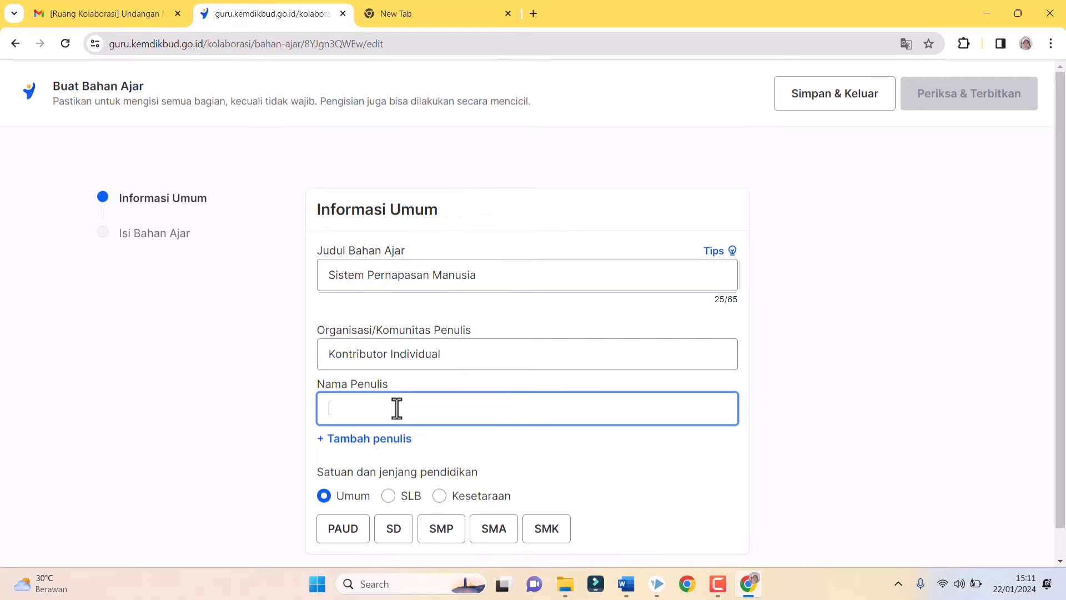
left_click(442, 447)
scroll(433, 399, "down", 1)
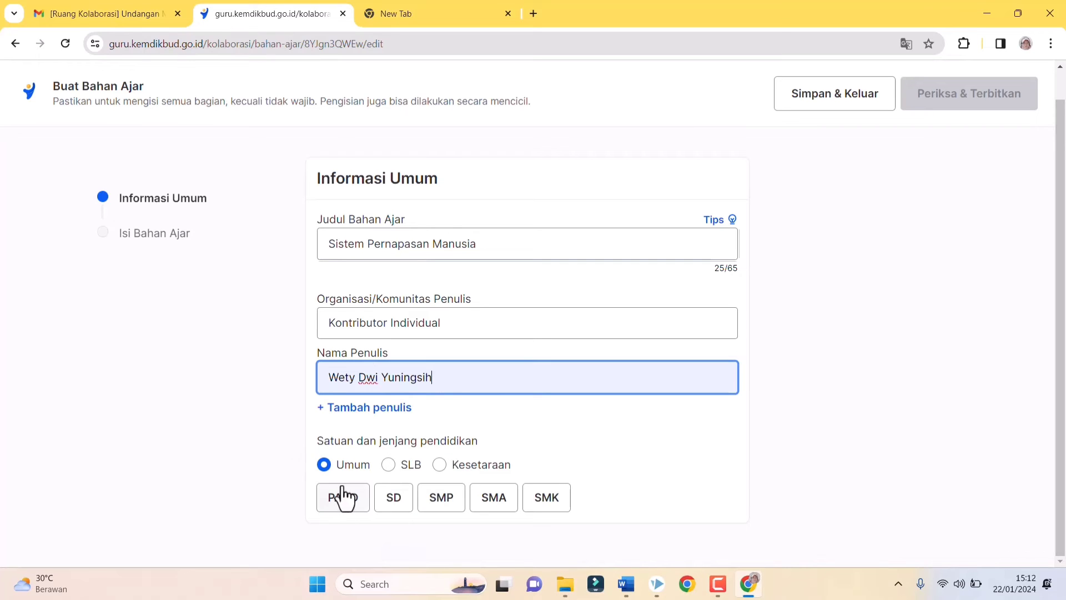
left_click(478, 506)
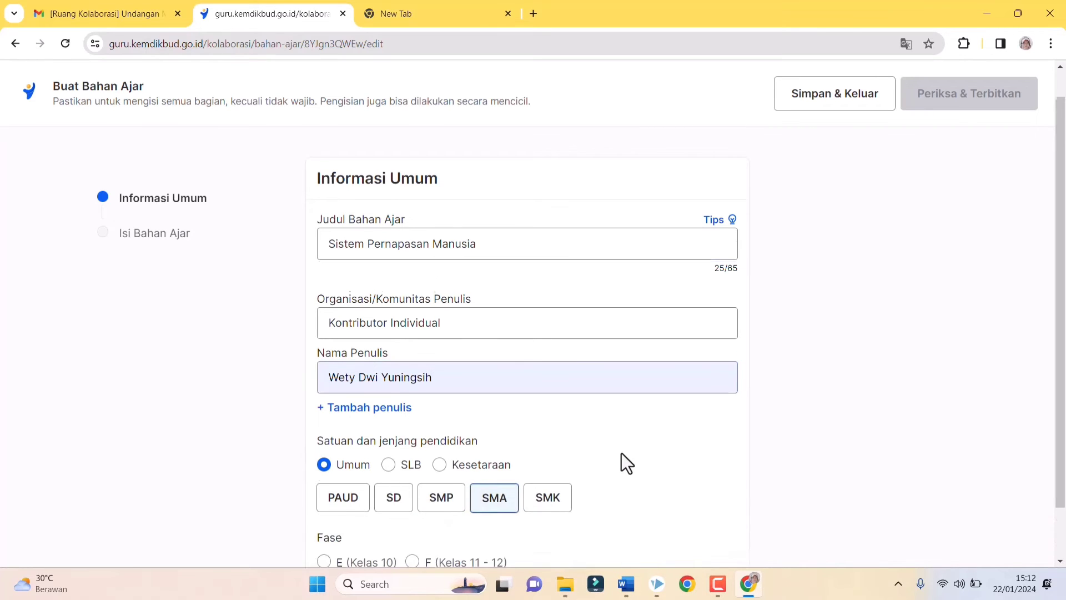
scroll(622, 462, "down", 1)
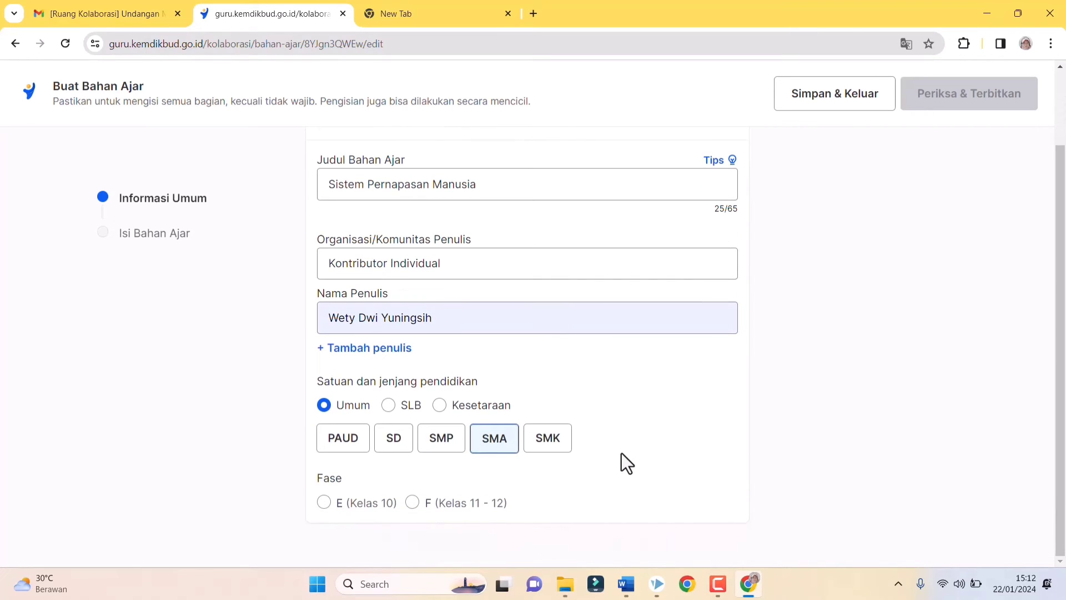
left_click(464, 505)
Set the class to 11 and choose Biologi as the Mata pelajaran.
scroll(663, 444, "down", 2)
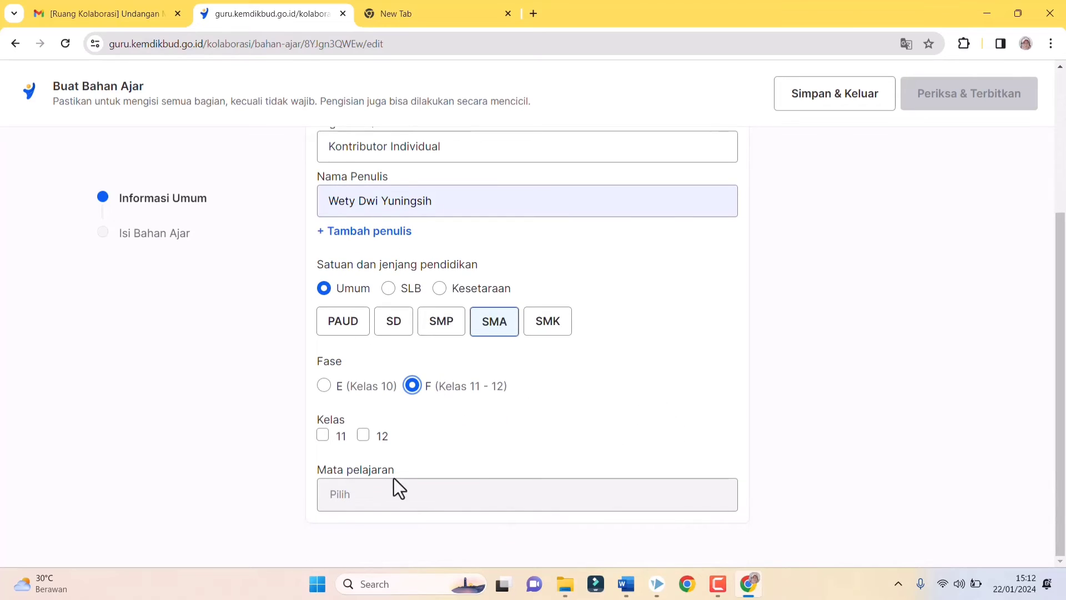
left_click(324, 436)
left_click(488, 507)
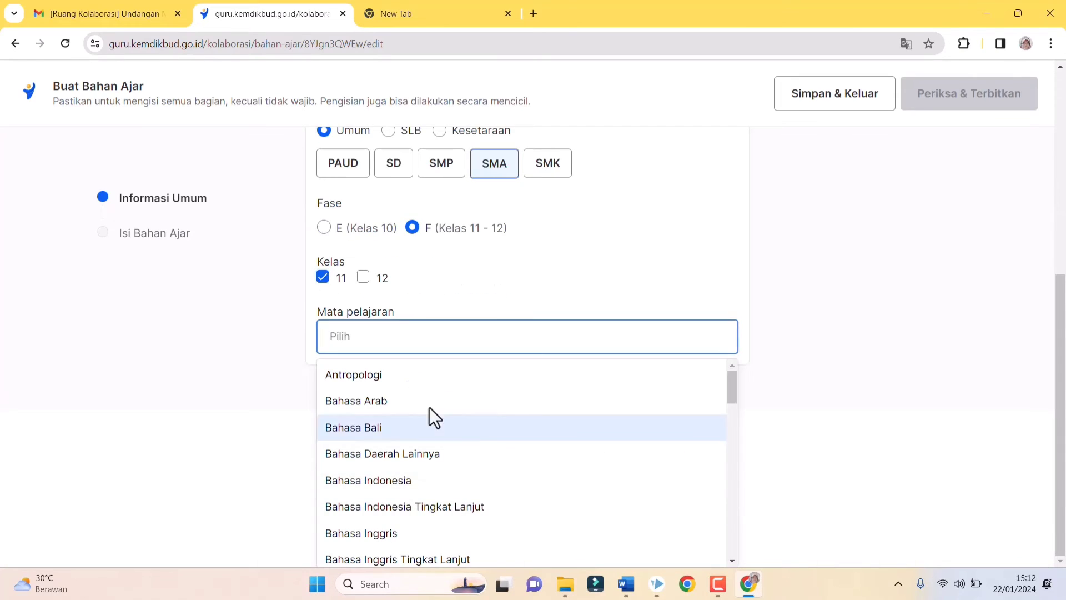
type("Bio")
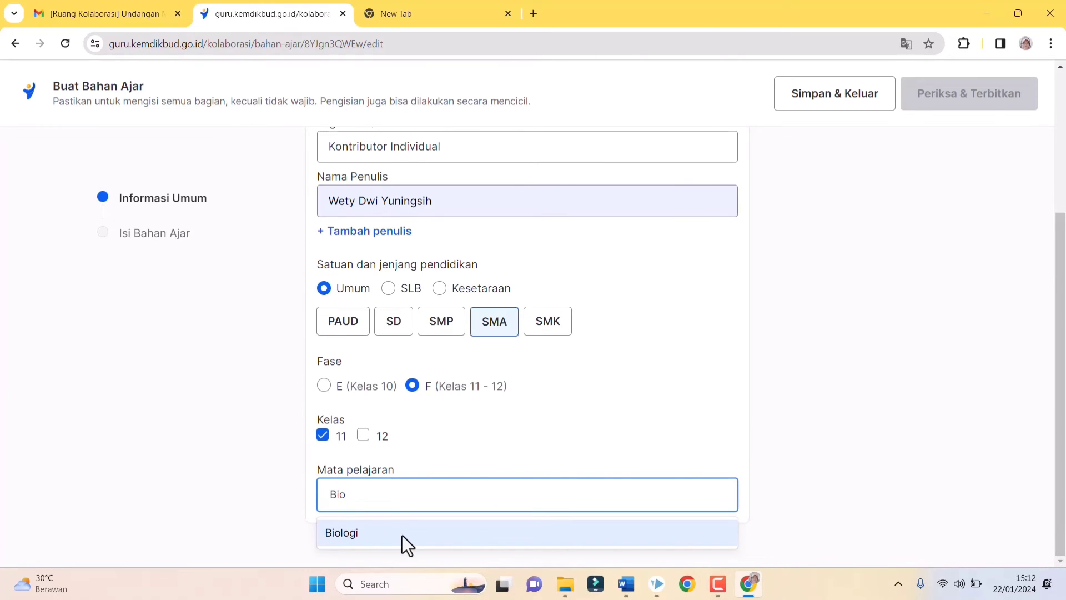
left_click(402, 535)
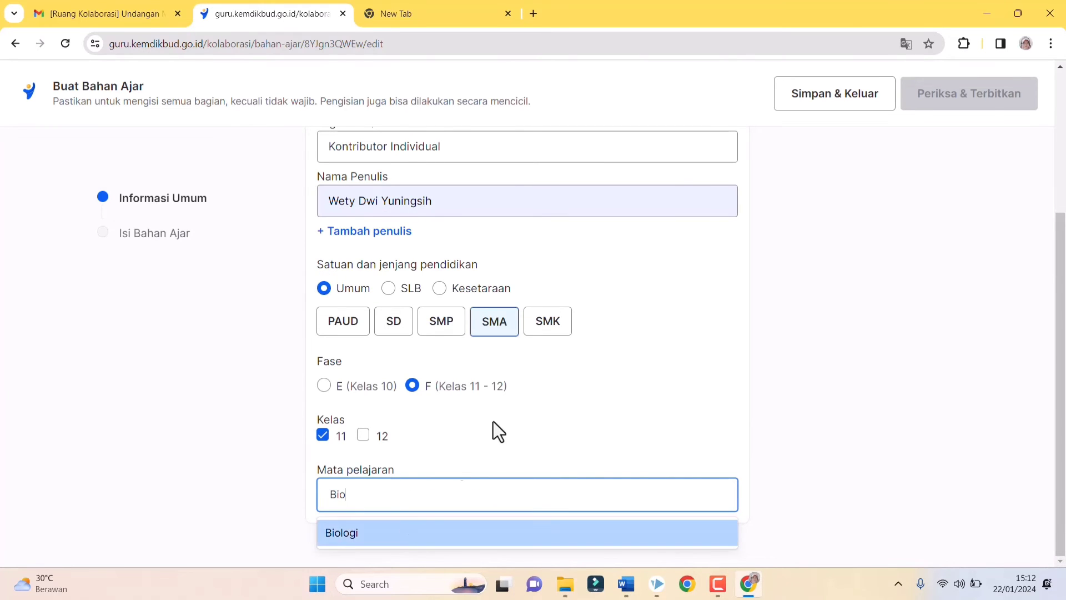
Choose Sistem Pernapasan as the Topik Bahan Ajar.
scroll(493, 431, "down", 6)
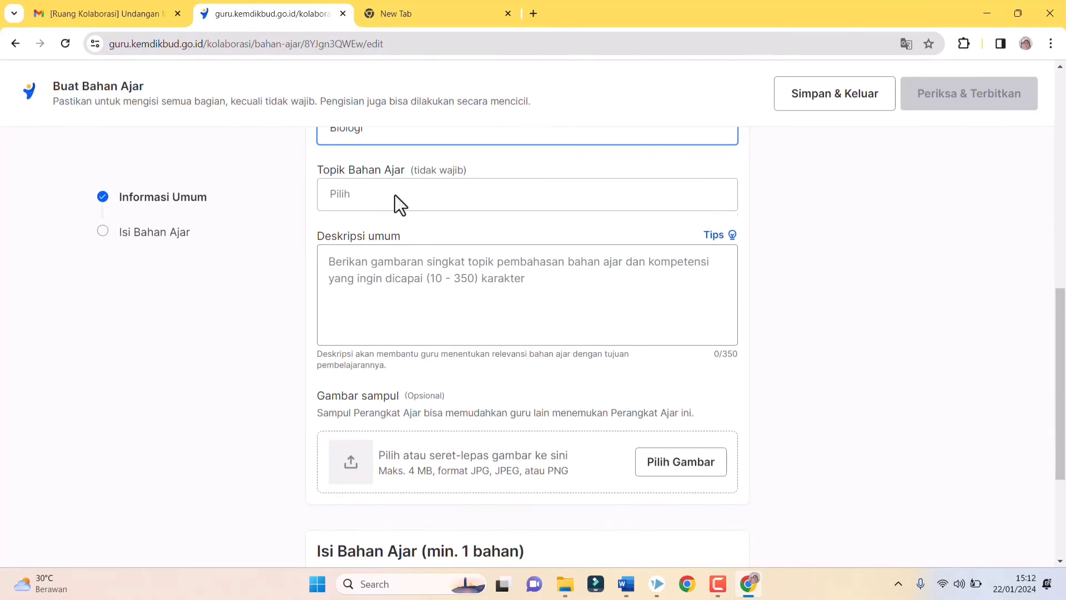
left_click(395, 195)
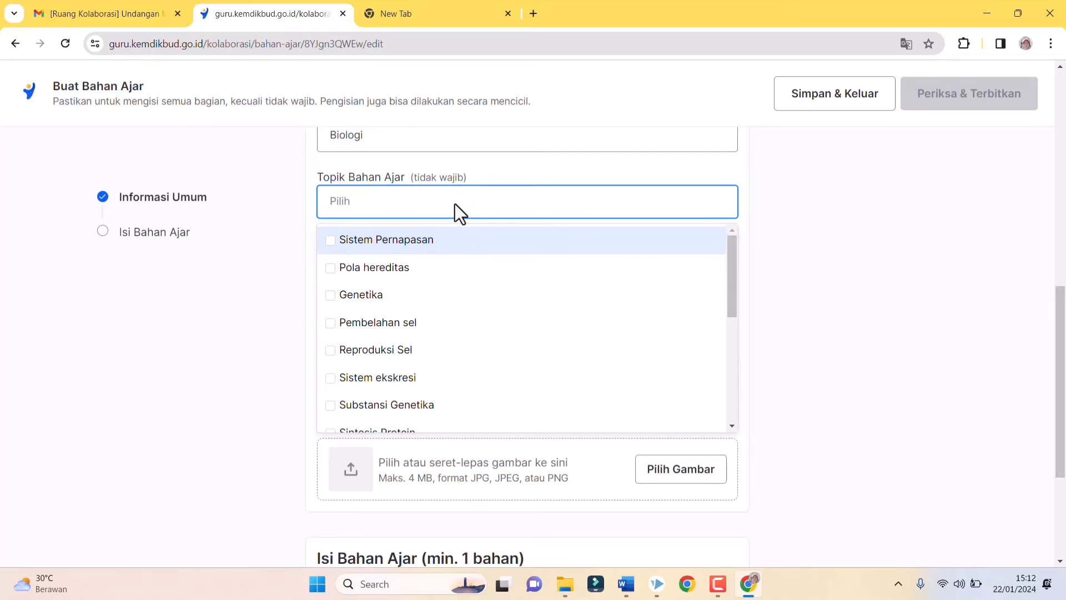
left_click(409, 238)
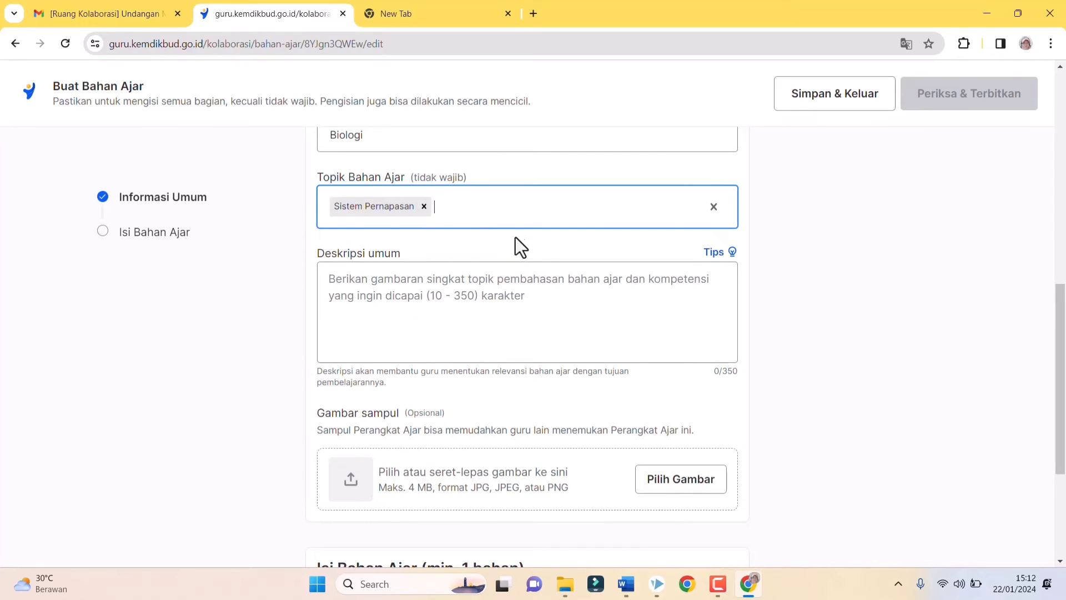
Write the general description "Berisi video pembelajaraan pada ,ateri sistem pernapasan manusia kelas 11 Fase F".
left_click(435, 283)
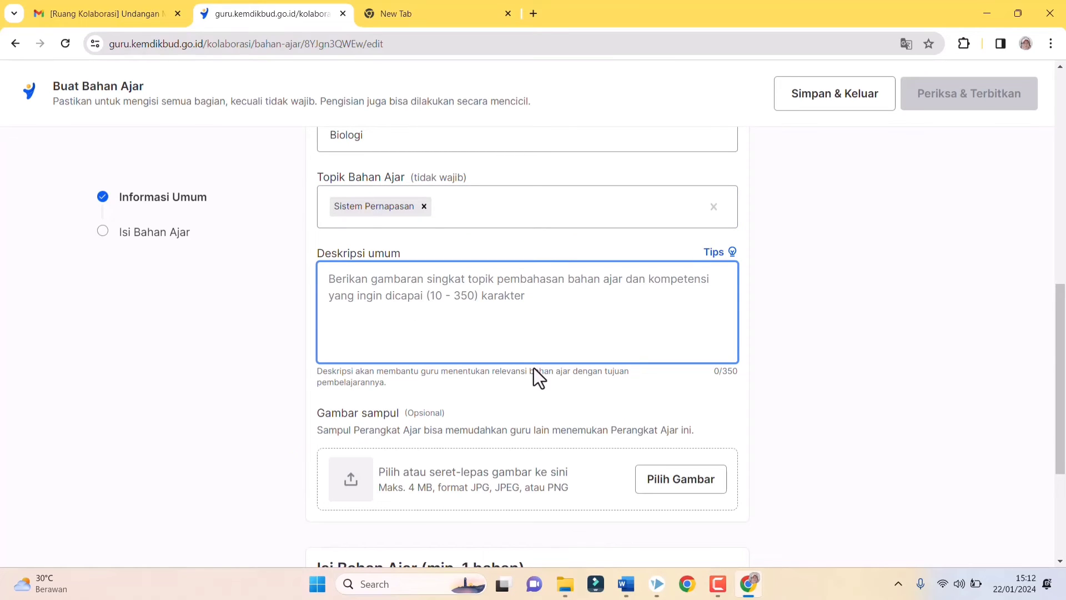
type("Berisi")
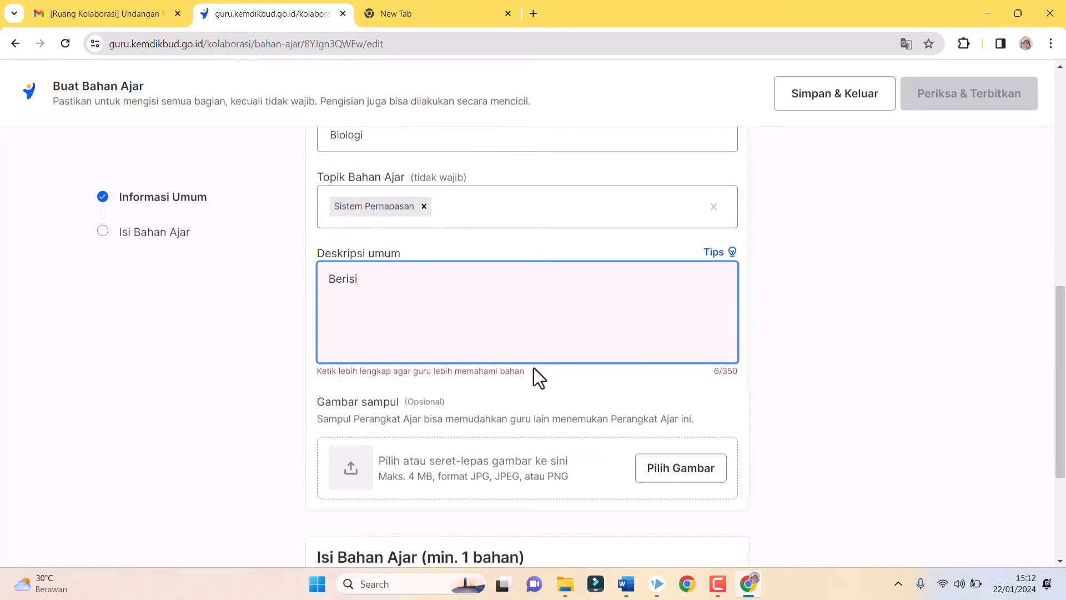
type(" video pembe")
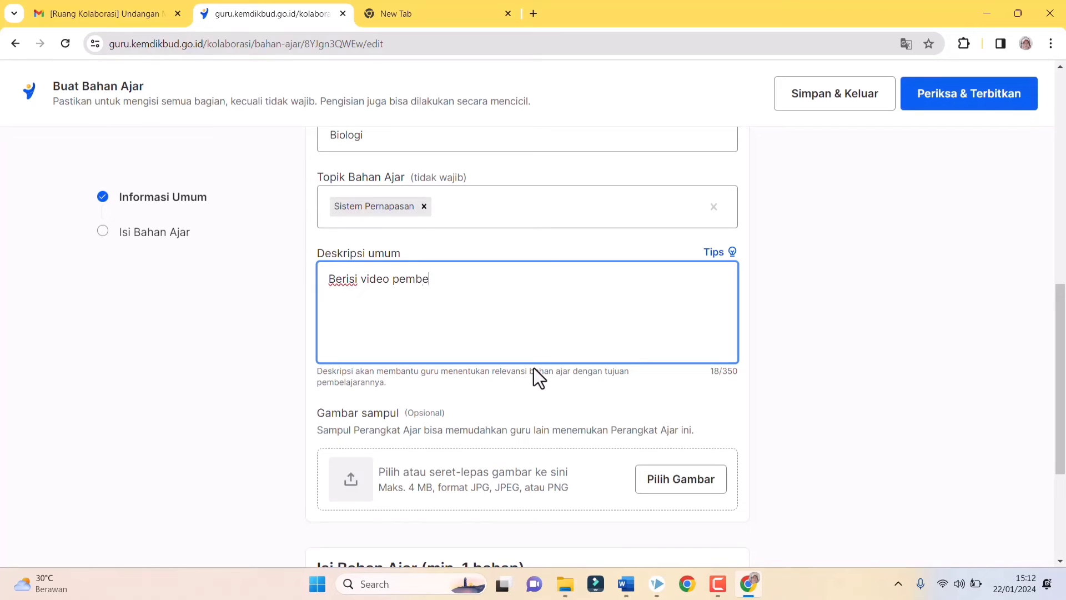
type("lajaraan pada ,")
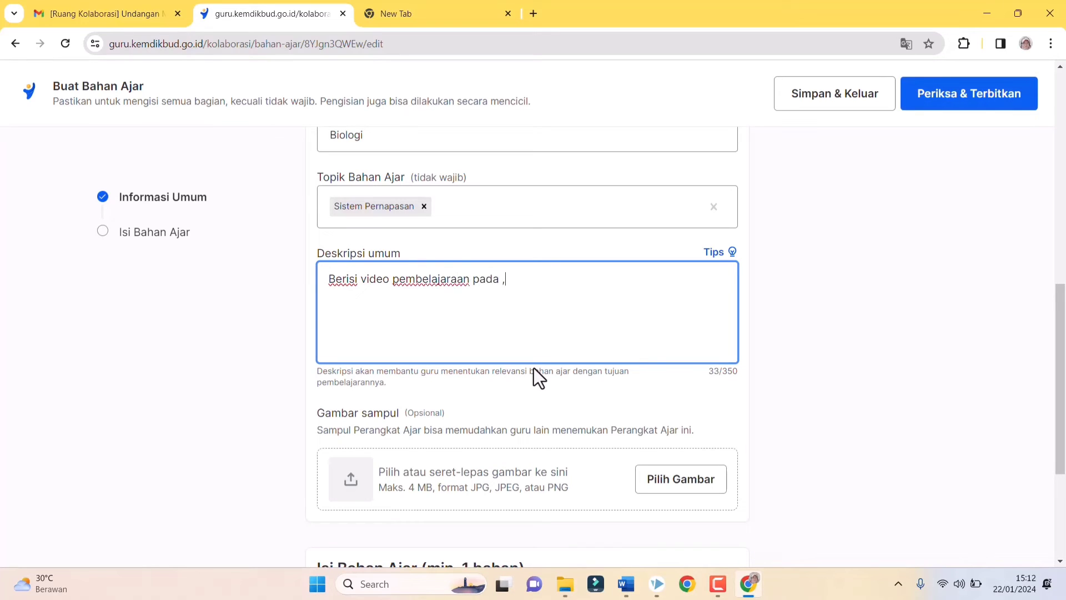
type("ateri sistem pernapasan ")
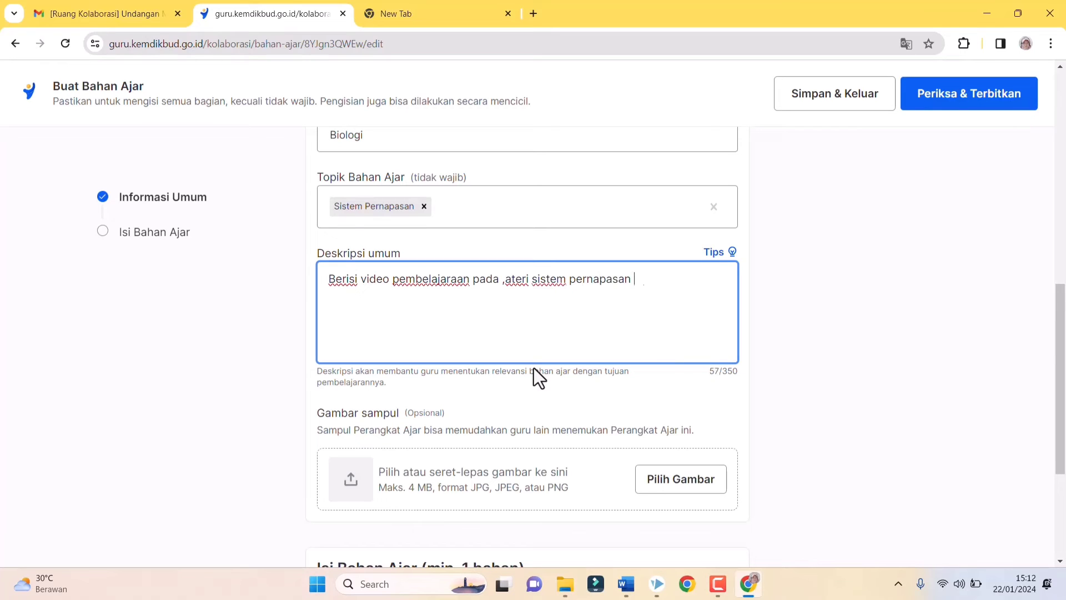
type("manusia kelas 11 Fase F")
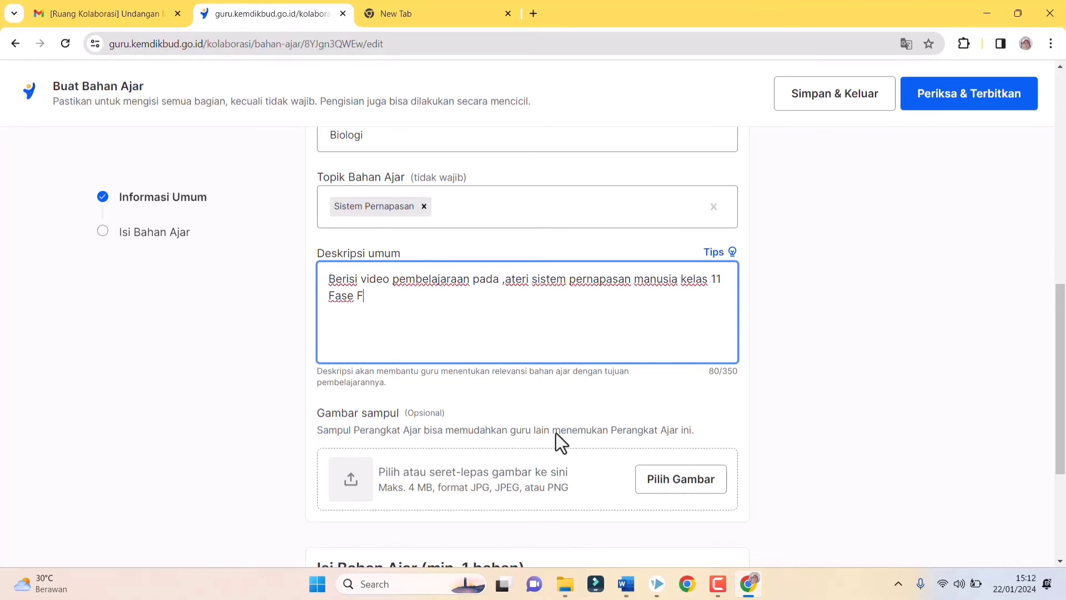
Upload IMG_20230904_124344.jpg from the pindahan september 23 folder on Drive E as the cover image.
scroll(555, 378, "down", 1)
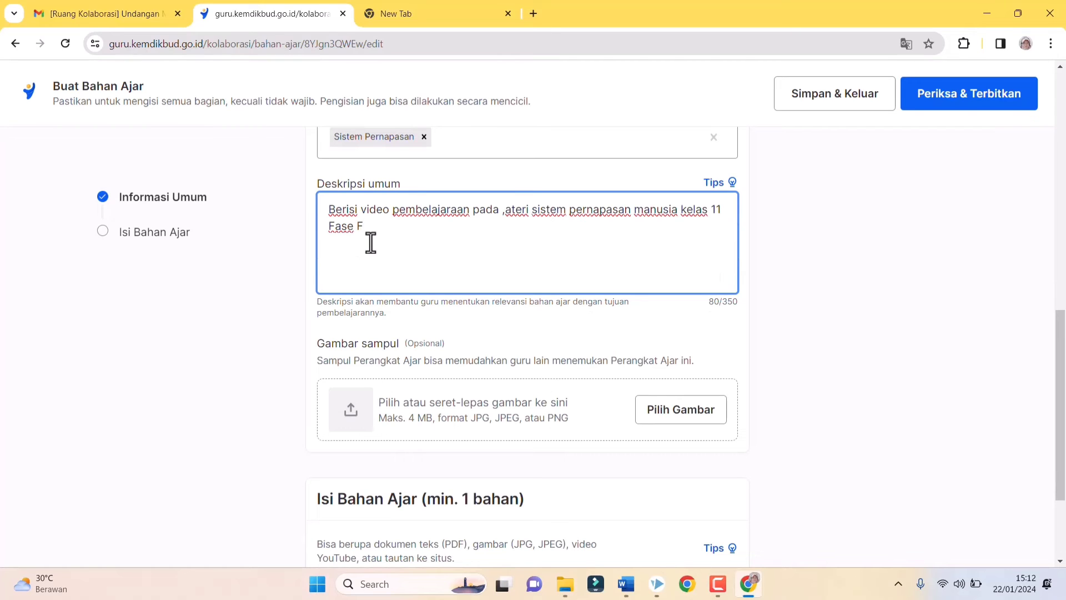
left_click(685, 409)
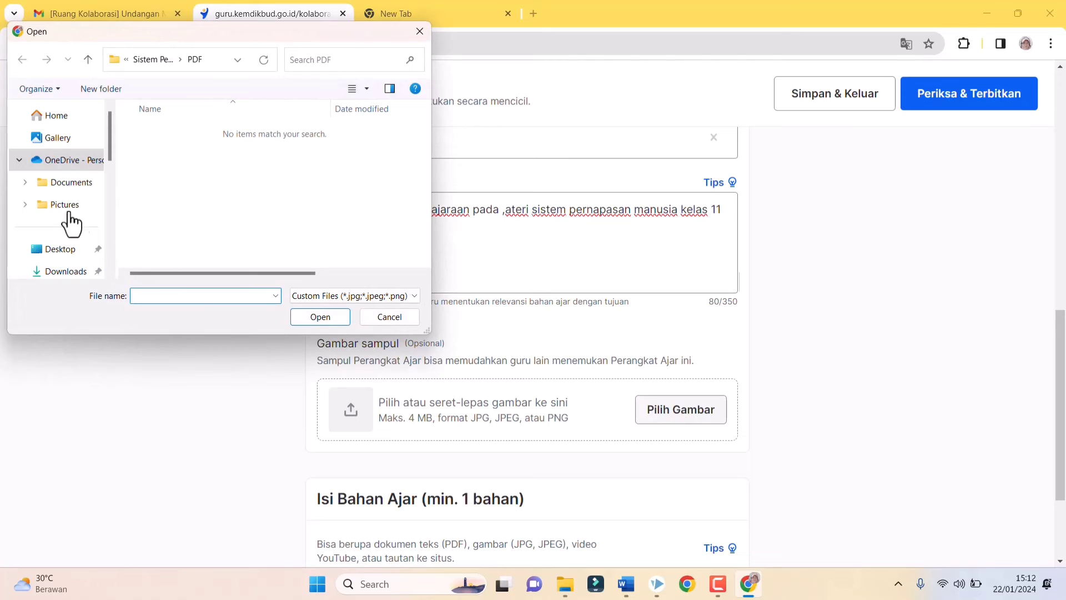
left_click(64, 205)
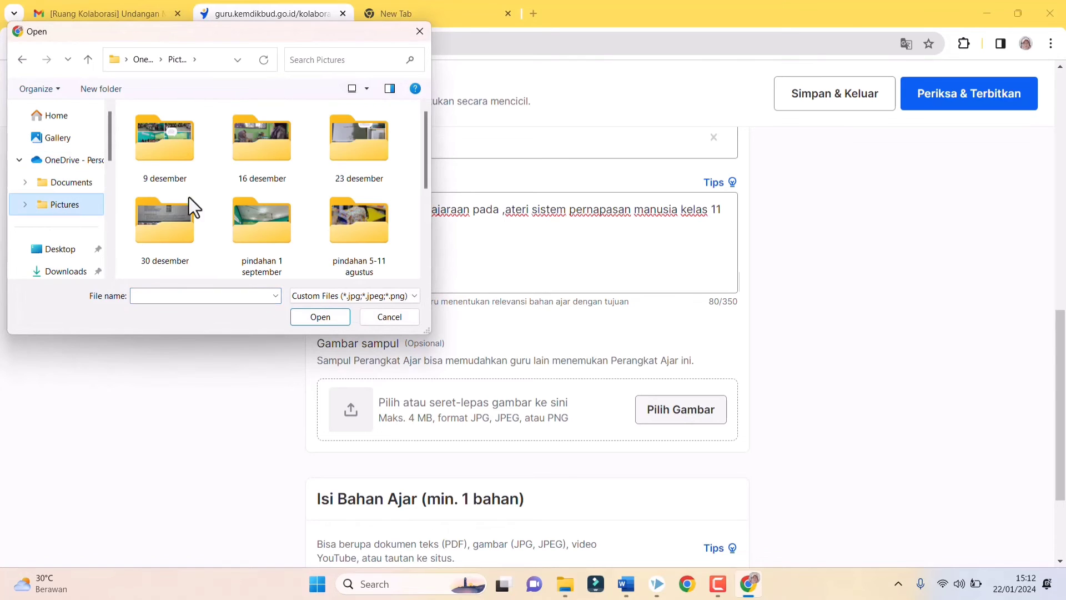
scroll(59, 204, "down", 5)
left_click(61, 201)
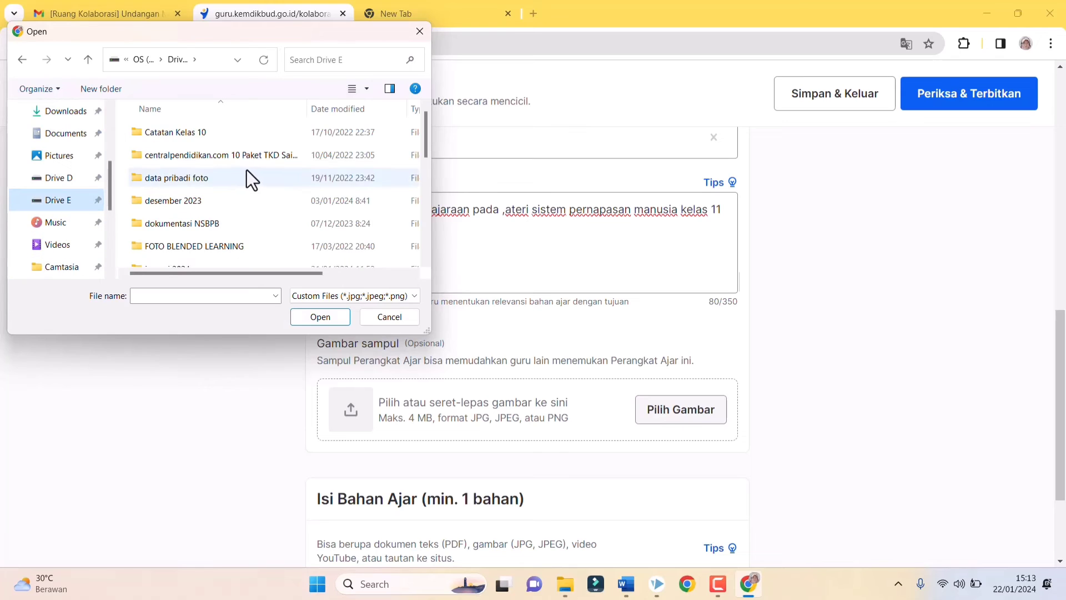
scroll(249, 164, "down", 3)
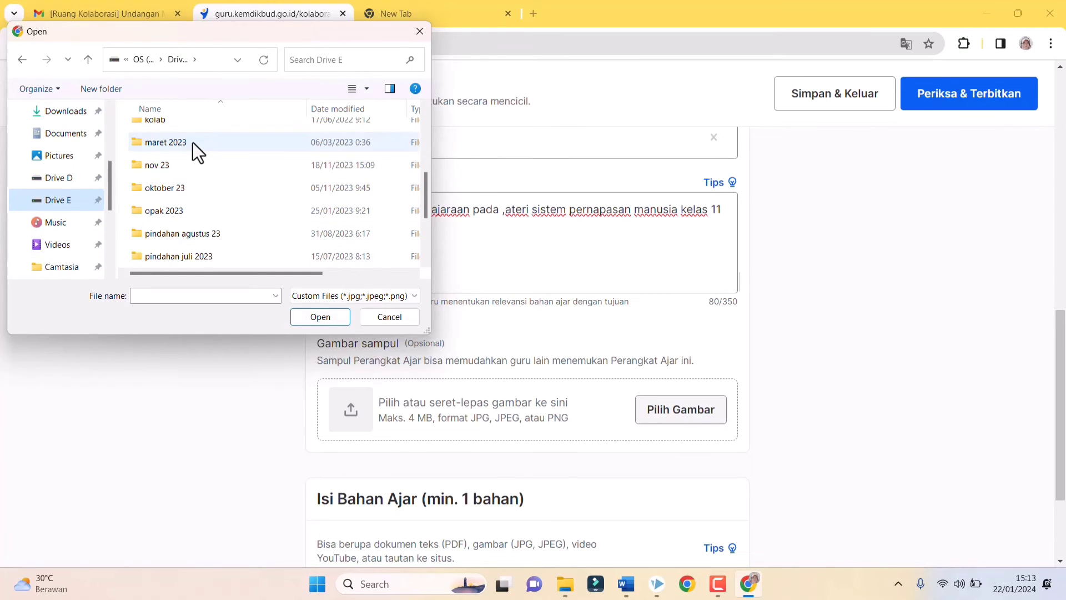
scroll(198, 183, "down", 1)
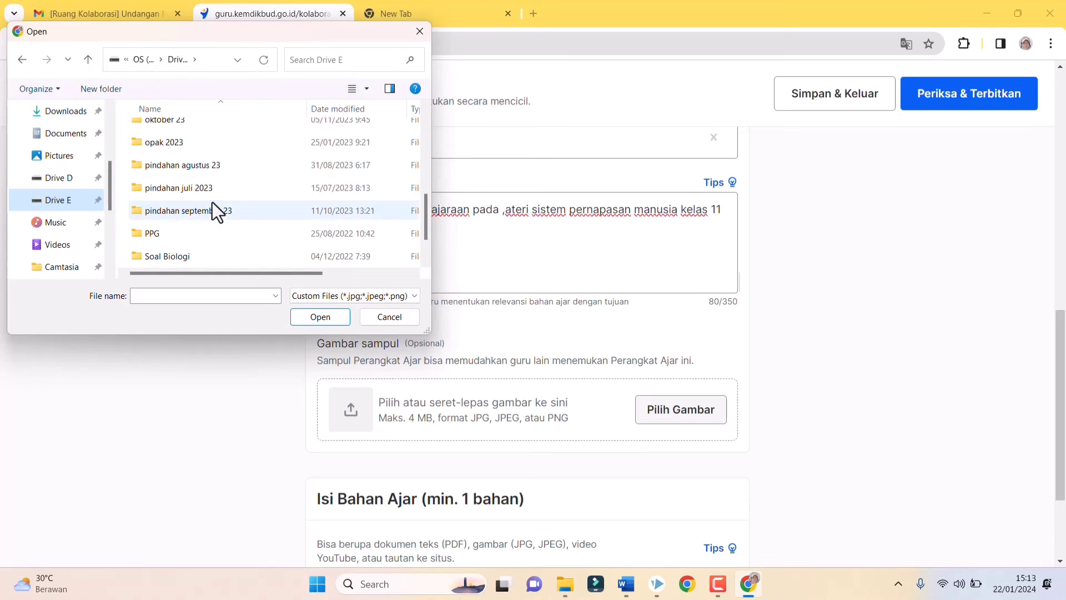
double_click(208, 211)
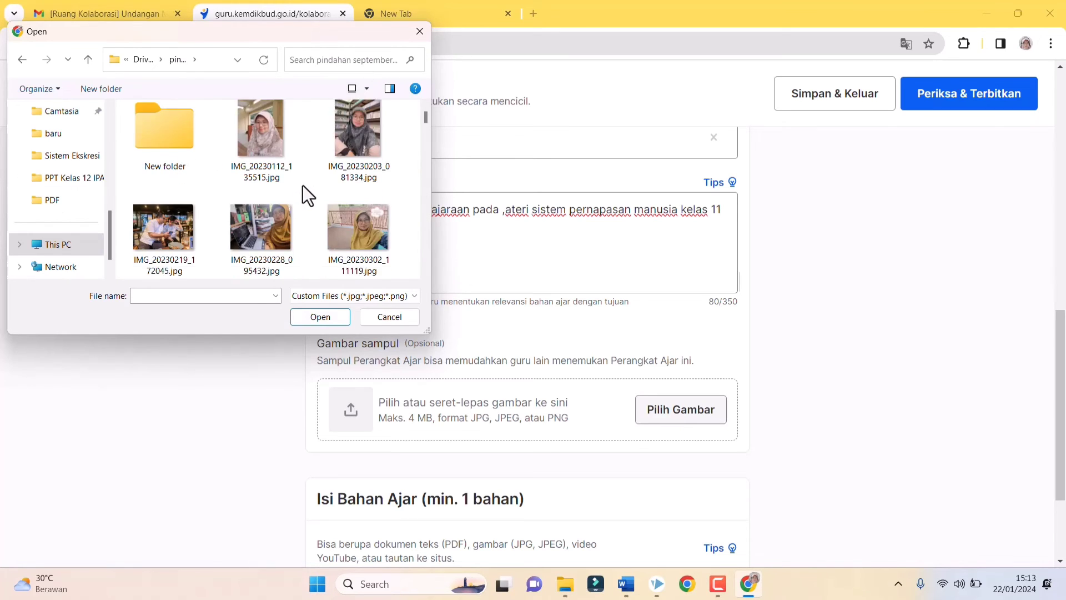
scroll(303, 188, "down", 5)
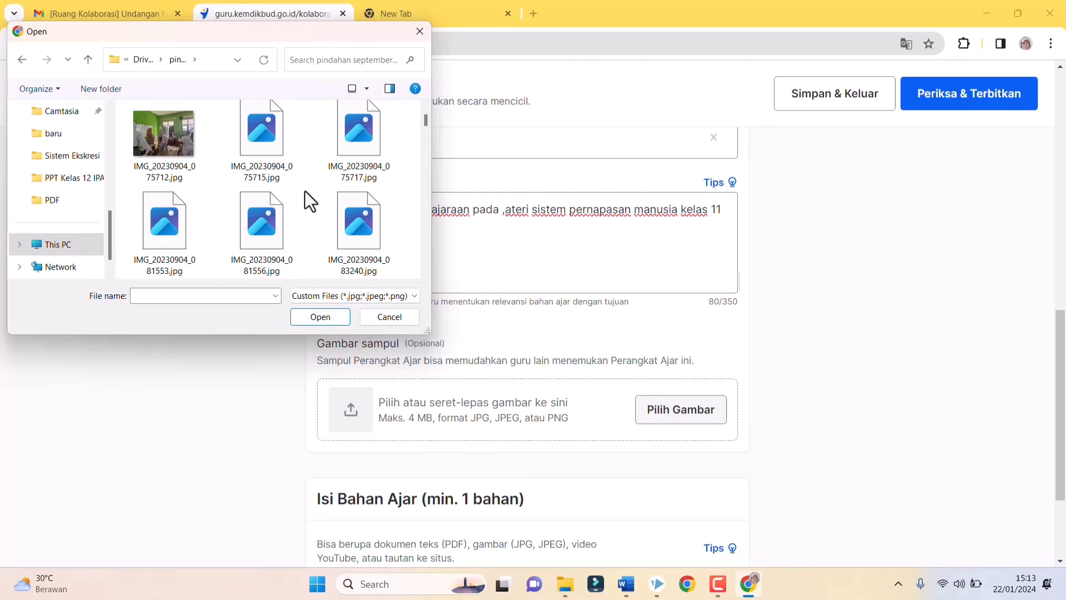
scroll(202, 187, "down", 10)
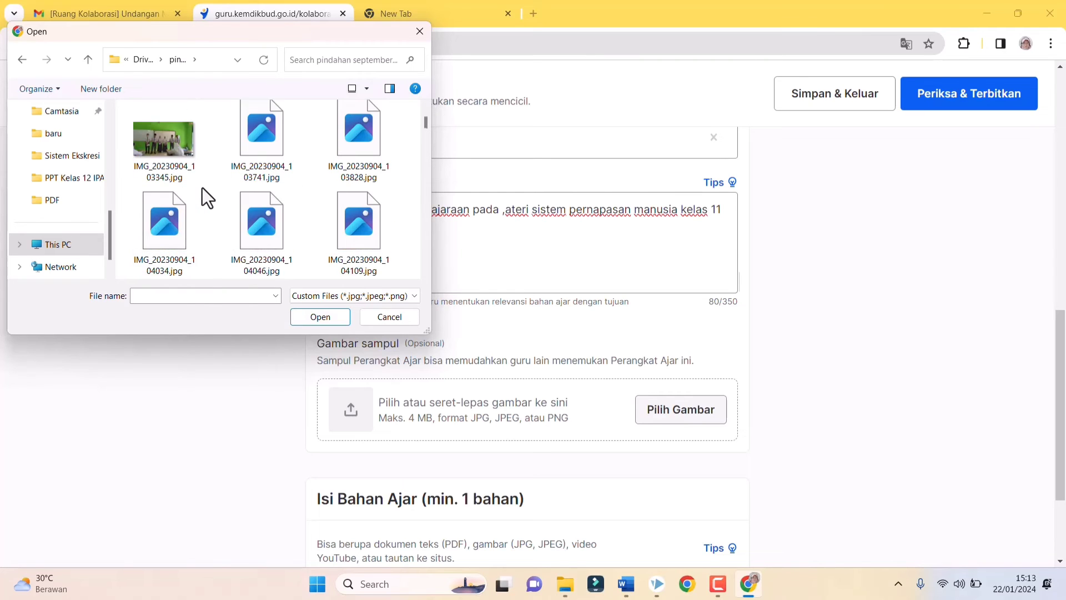
scroll(202, 188, "down", 8)
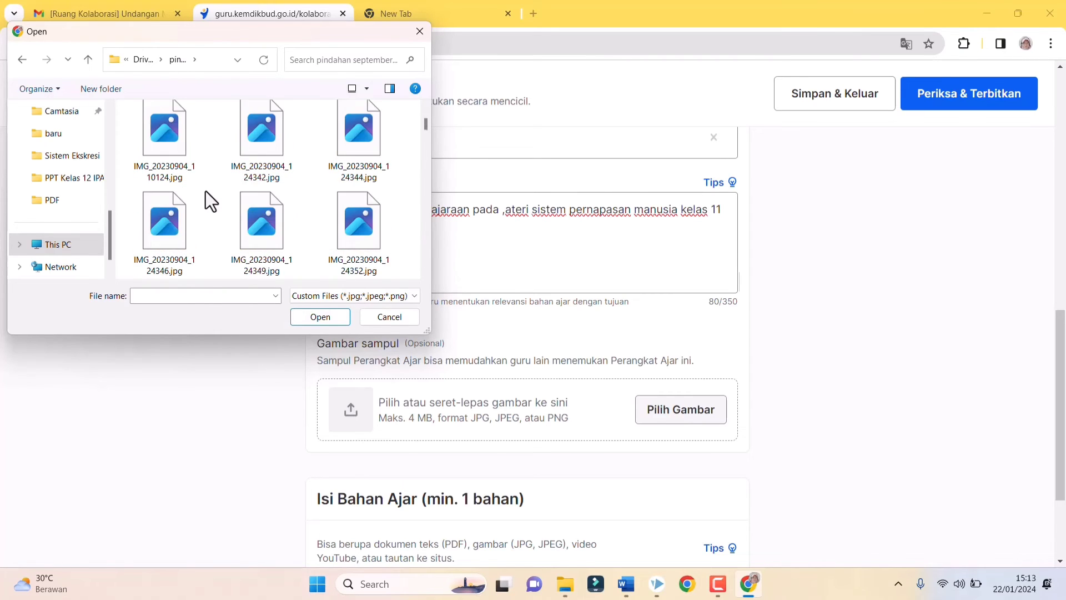
left_click(372, 144)
left_click(320, 317)
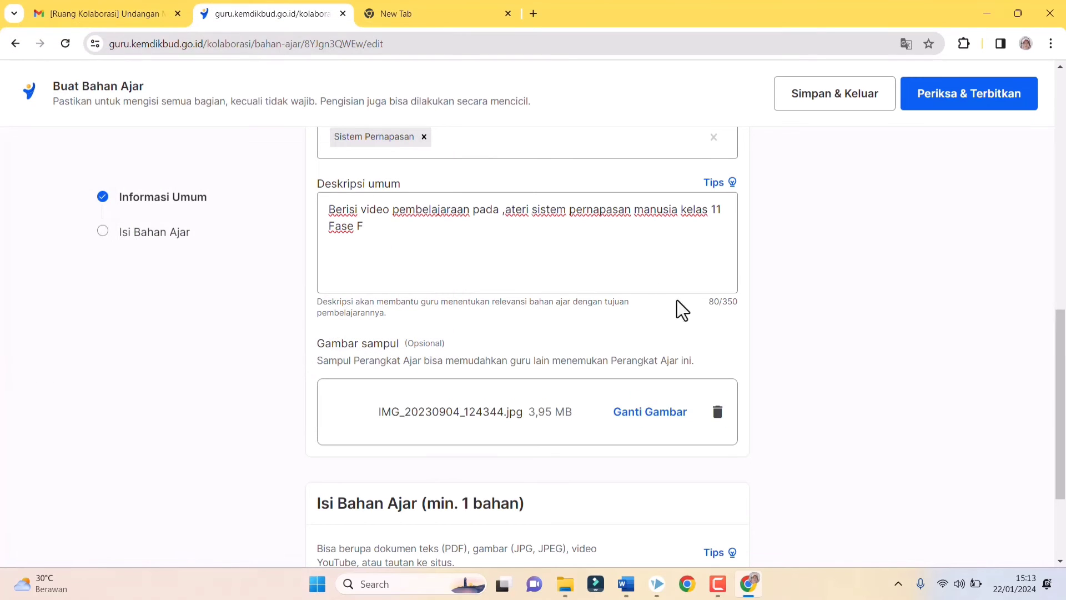
Start adding a Referensi Materi item in the Video Youtube format.
scroll(506, 374, "down", 3)
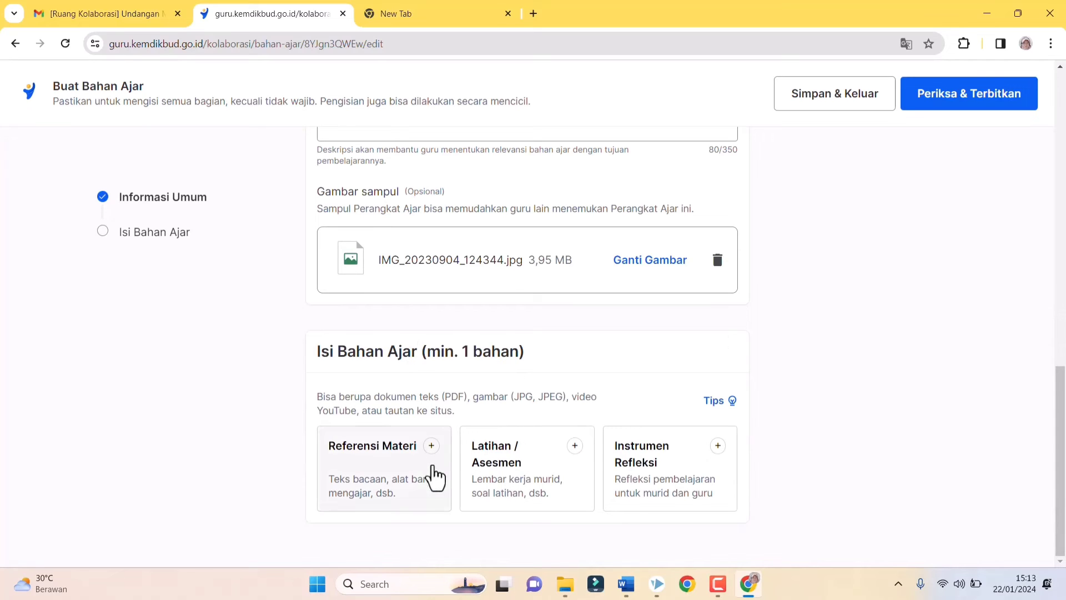
left_click(433, 447)
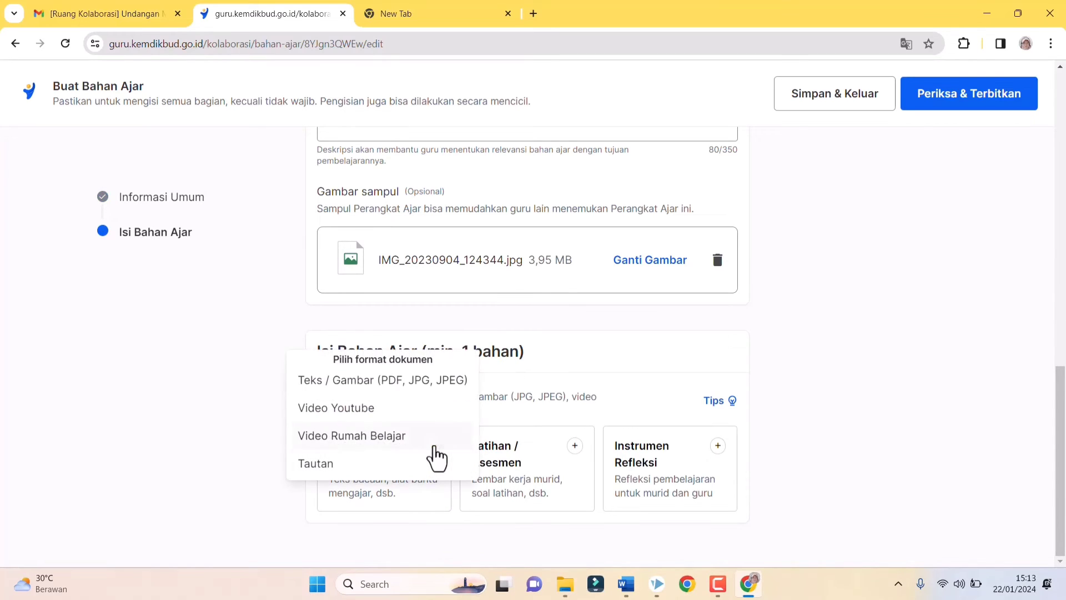
left_click(408, 409)
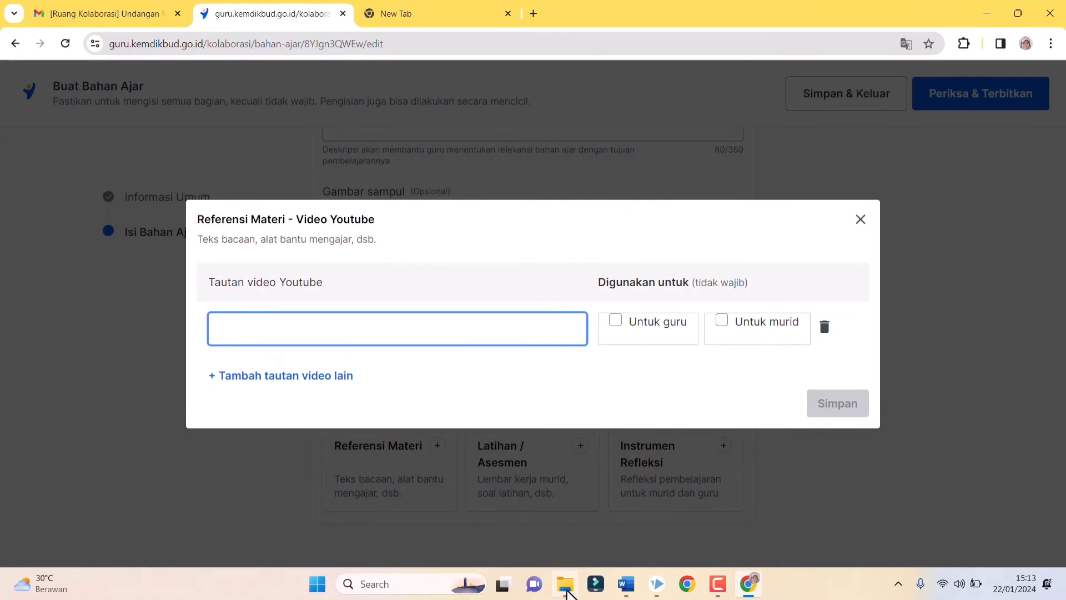
Open Link video kelas 11.docx from the administrasi pembelajaran daring 2020 folder on Drive D.
left_click(565, 593)
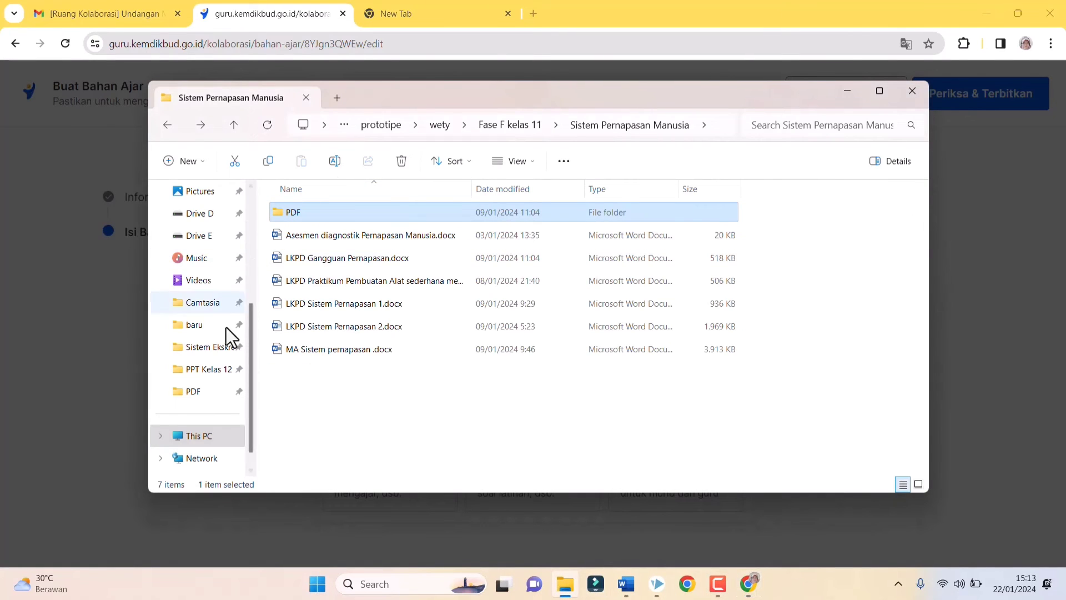
left_click(203, 214)
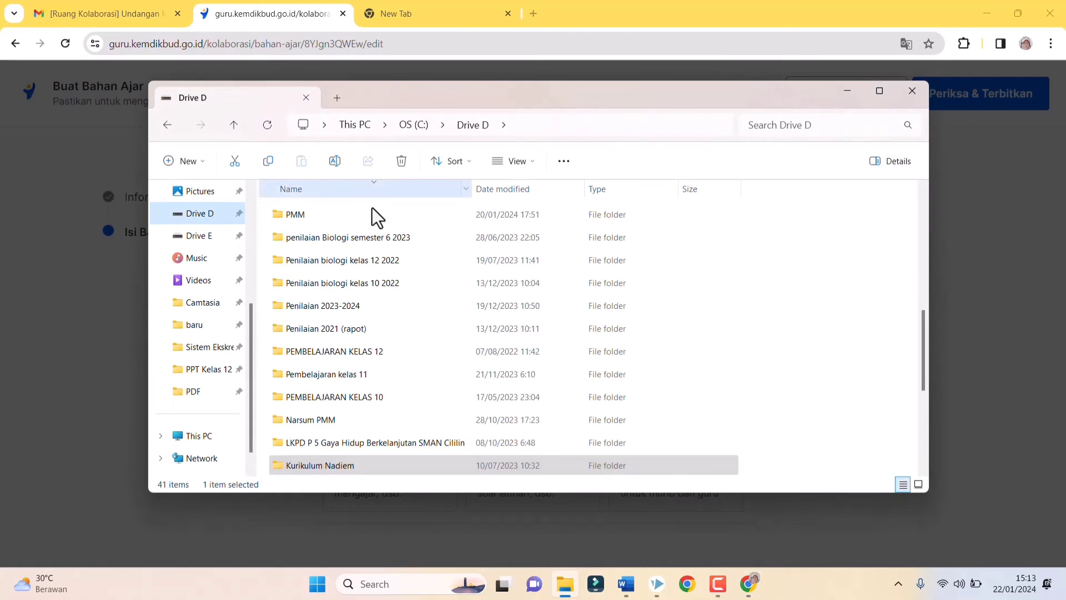
scroll(404, 308, "down", 1)
scroll(399, 228, "down", 2)
scroll(400, 234, "down", 1)
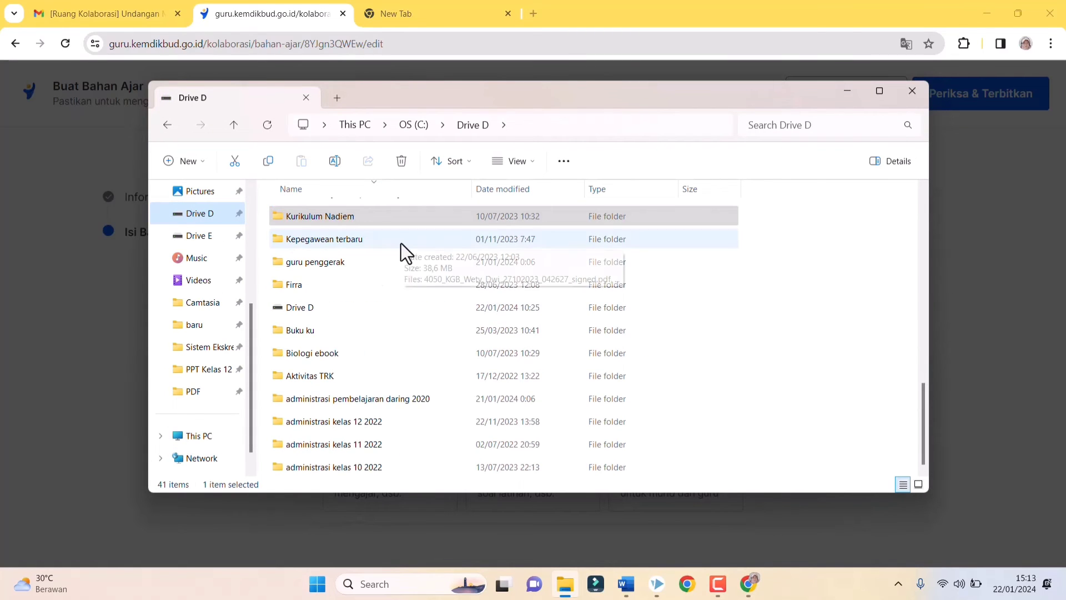
double_click(391, 391)
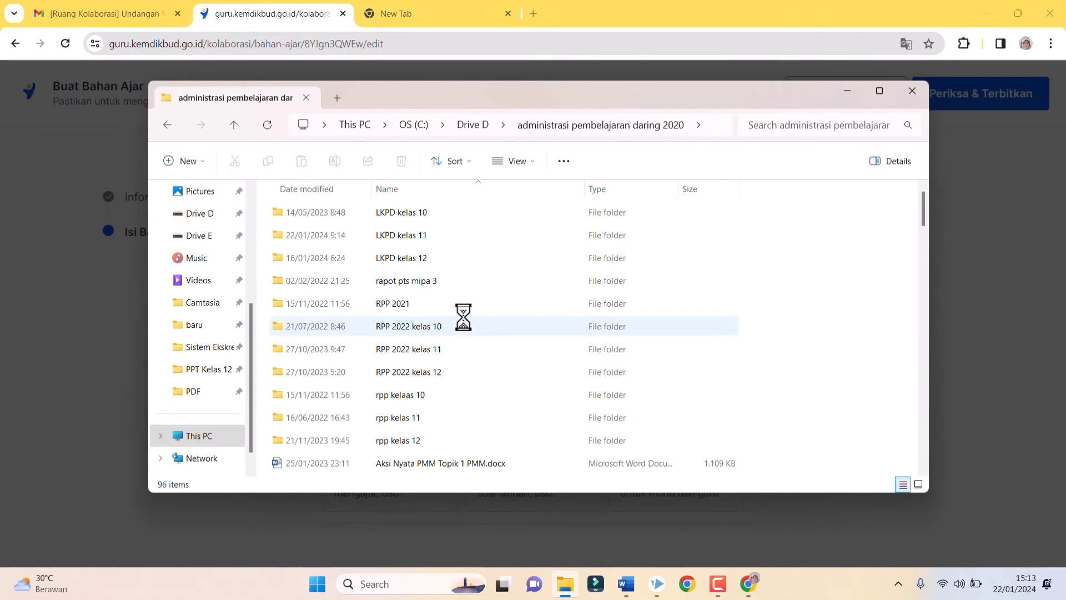
scroll(464, 318, "down", 12)
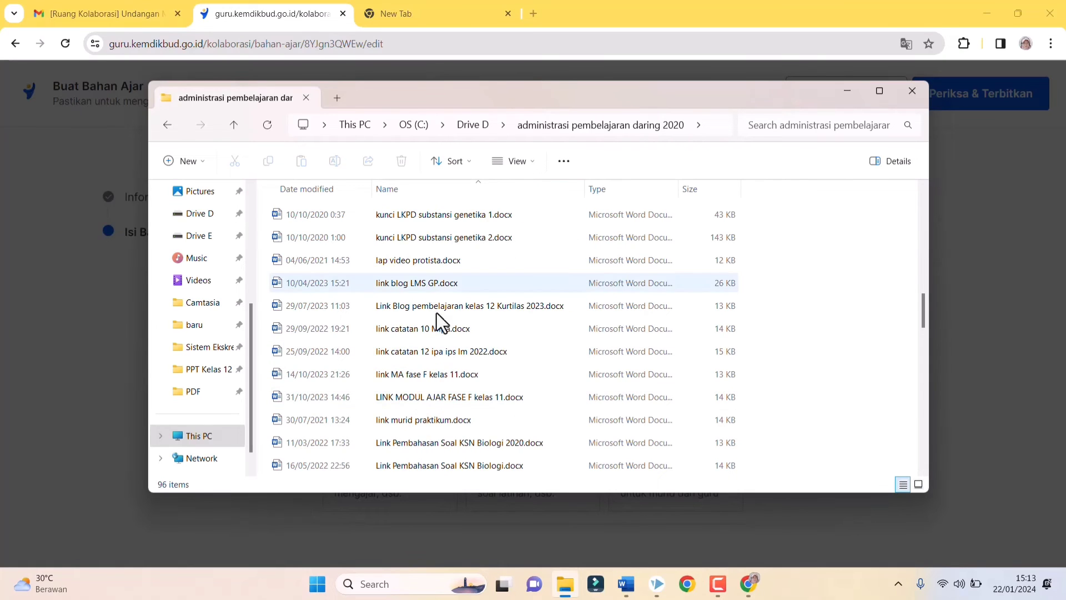
scroll(441, 350, "down", 4)
scroll(462, 395, "down", 1)
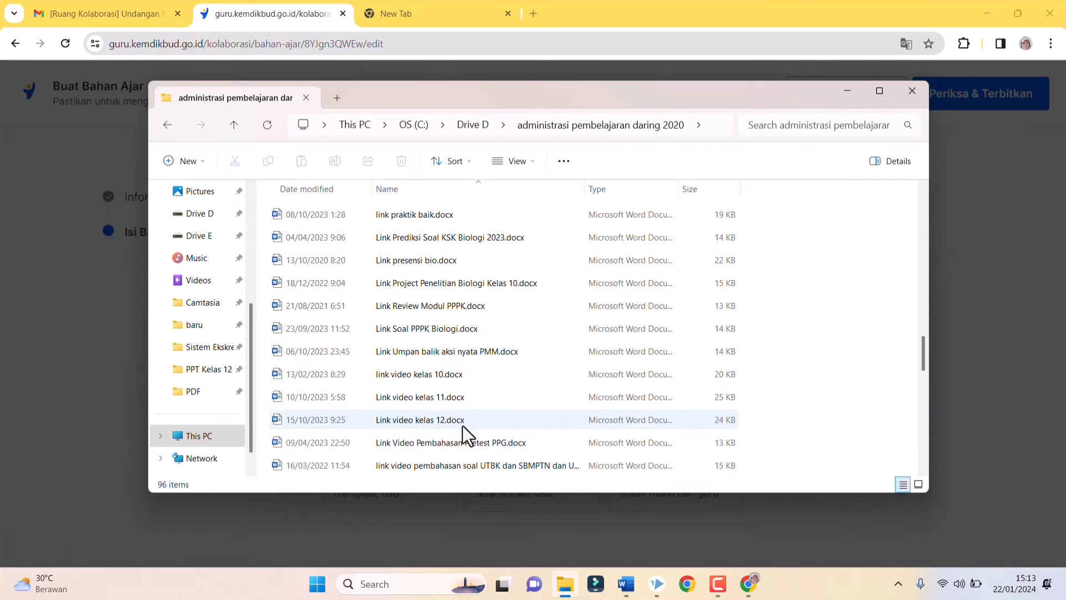
double_click(445, 396)
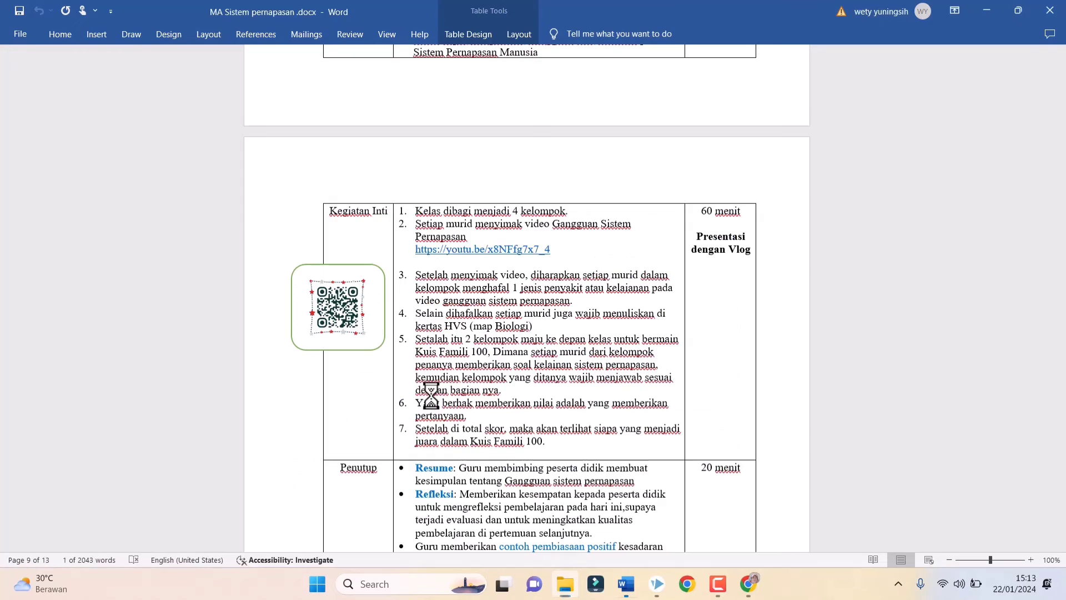
Copy the YouTube link for Pengertian, Macam dan Fungsi Pernapasan under Bab Sistem Pernapasan.
scroll(566, 292, "down", 15)
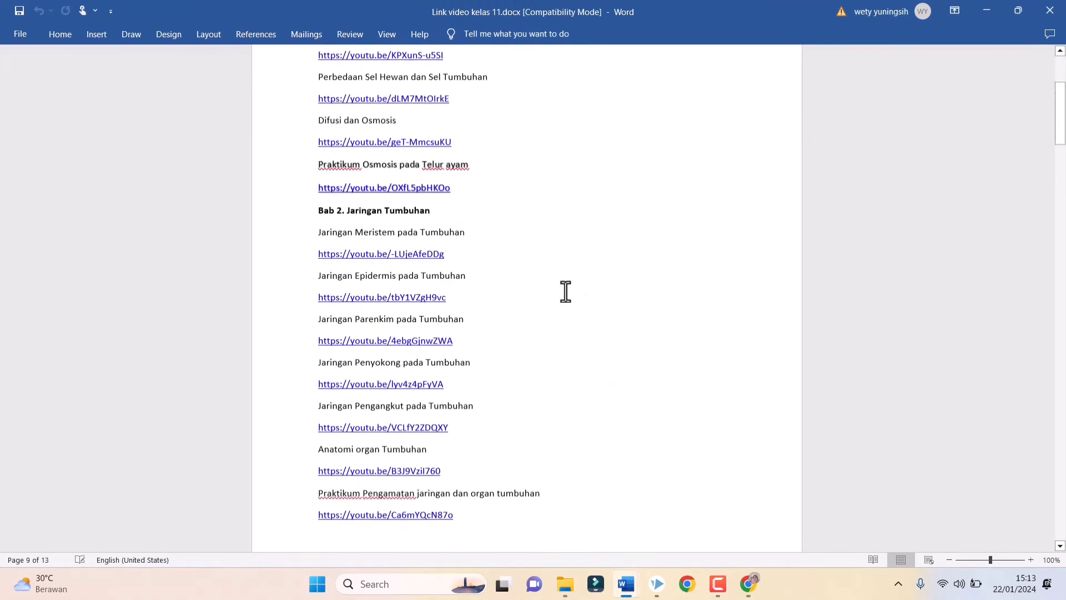
scroll(566, 306, "down", 15)
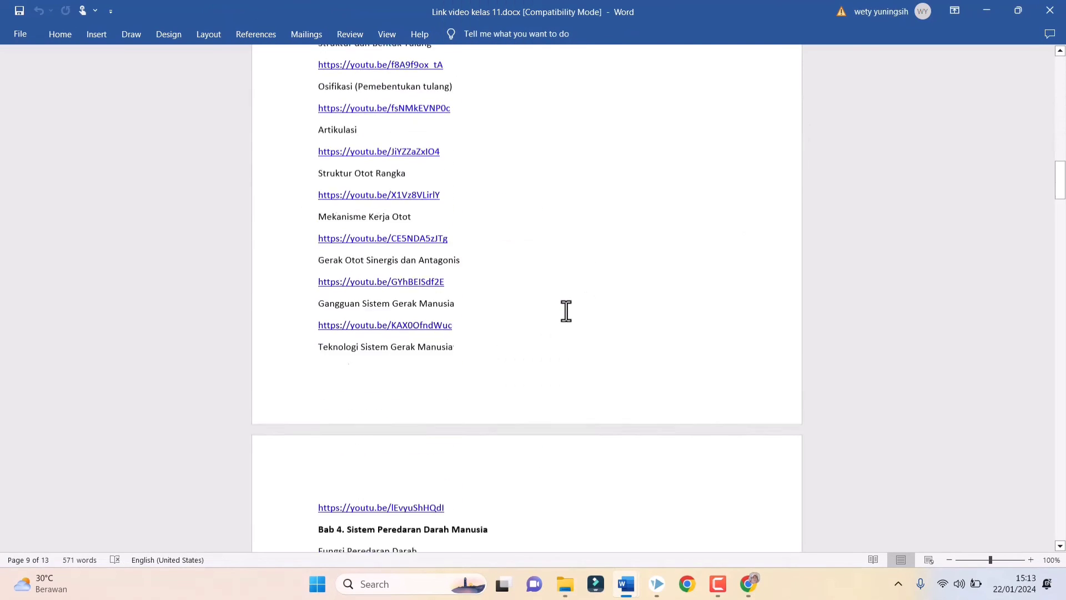
scroll(566, 316, "down", 15)
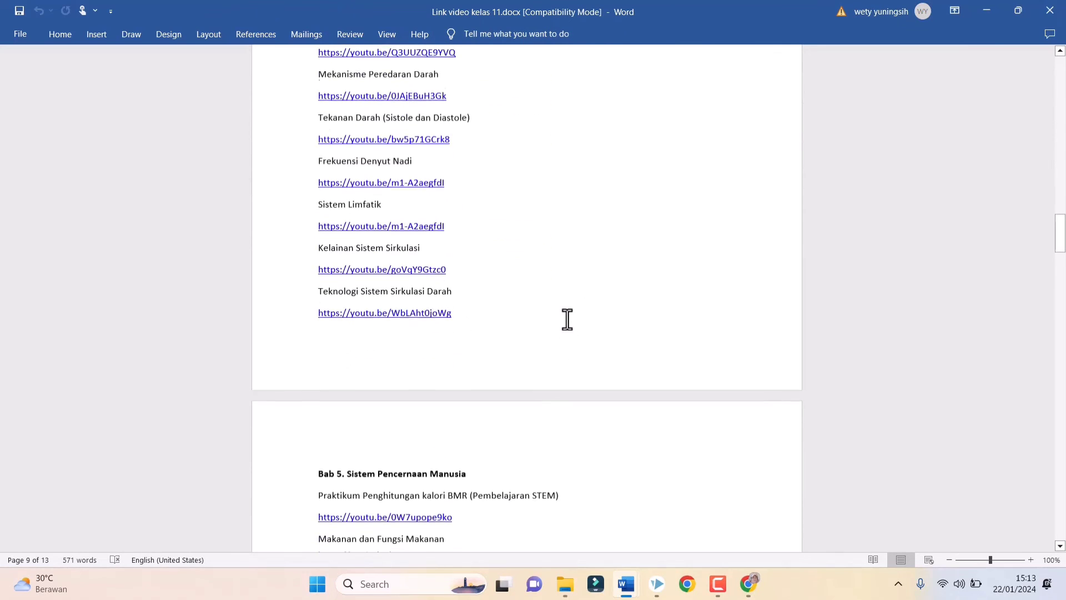
scroll(571, 310, "down", 6)
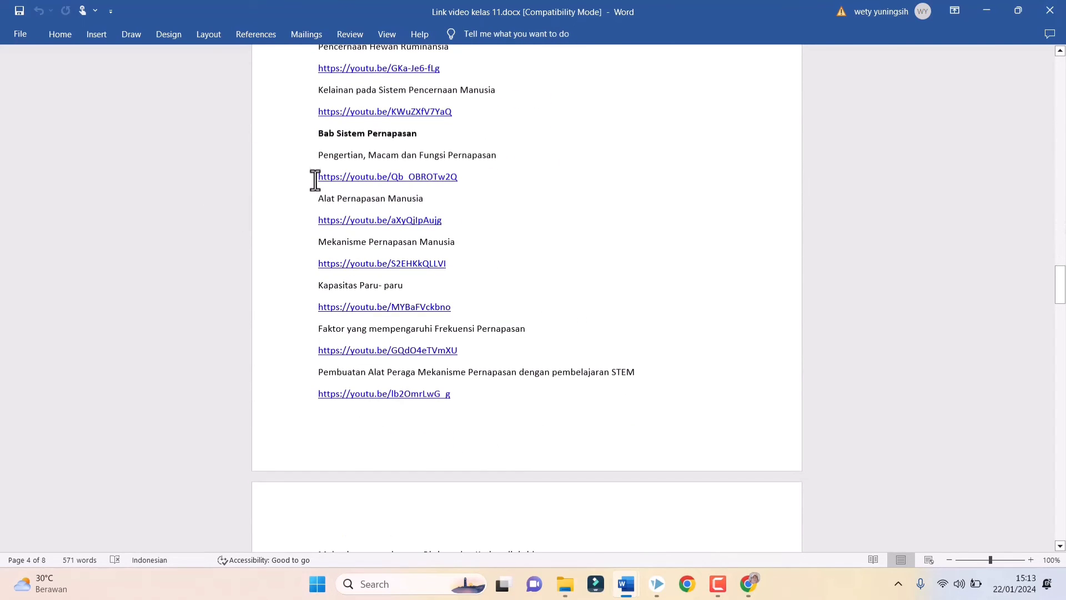
left_click_drag(342, 176, 452, 176)
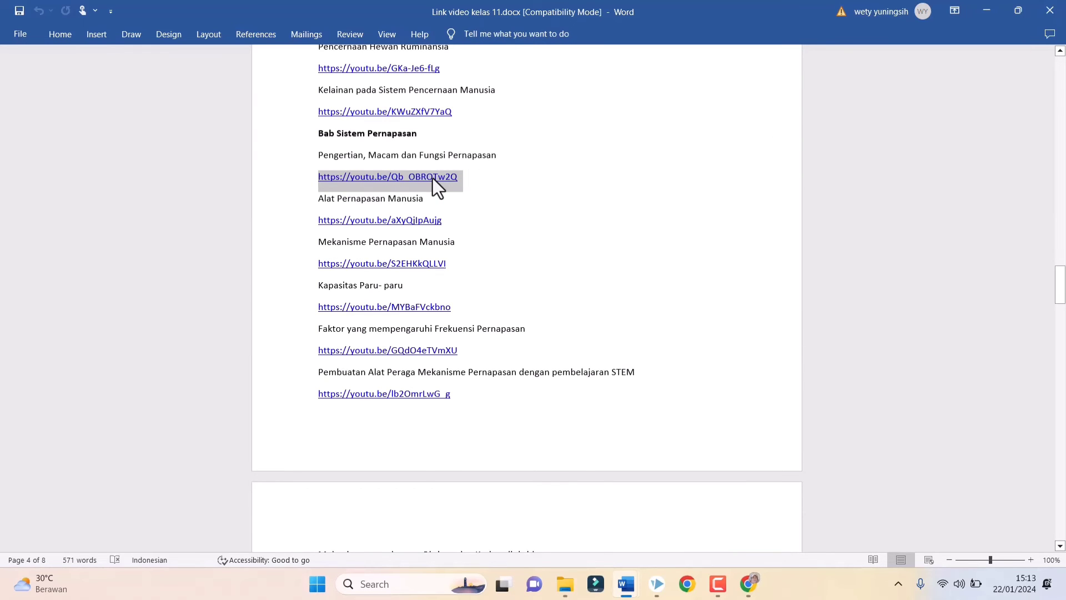
right_click(432, 178)
left_click(471, 226)
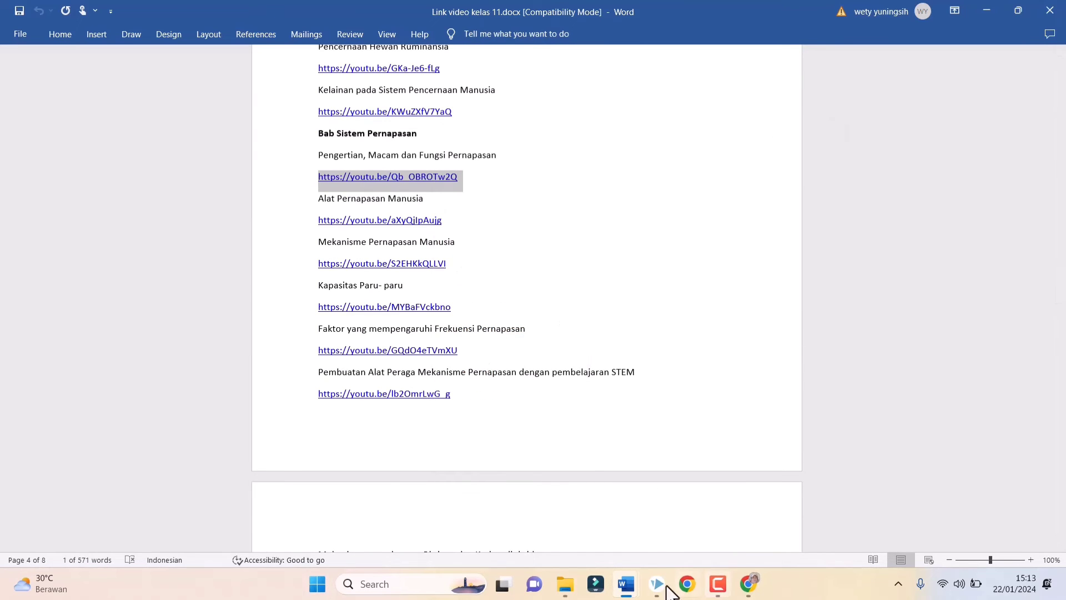
left_click(744, 585)
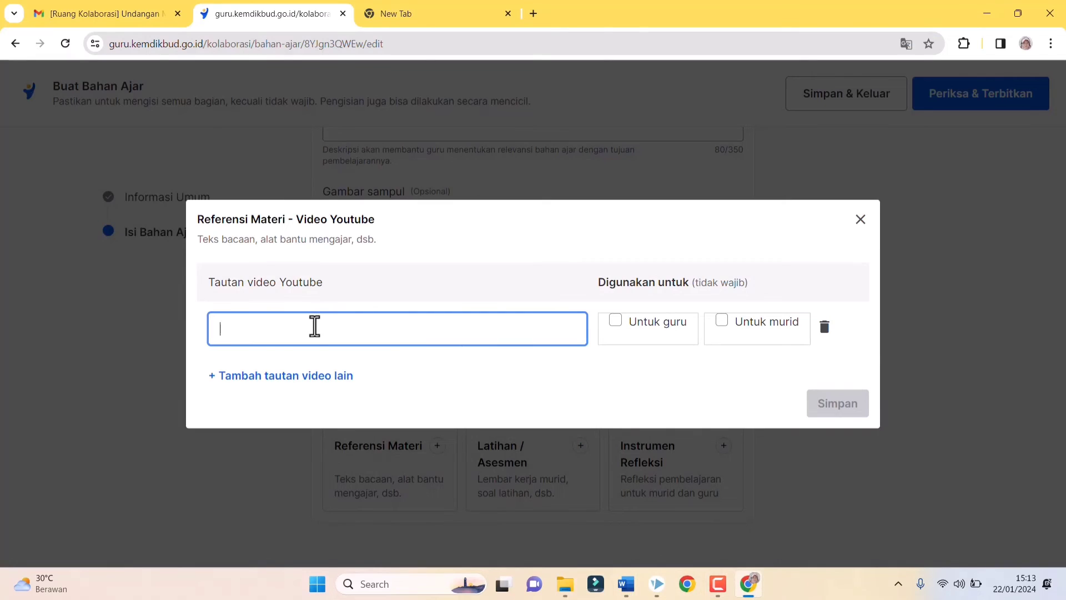
key("ctrl+v")
left_click(672, 332)
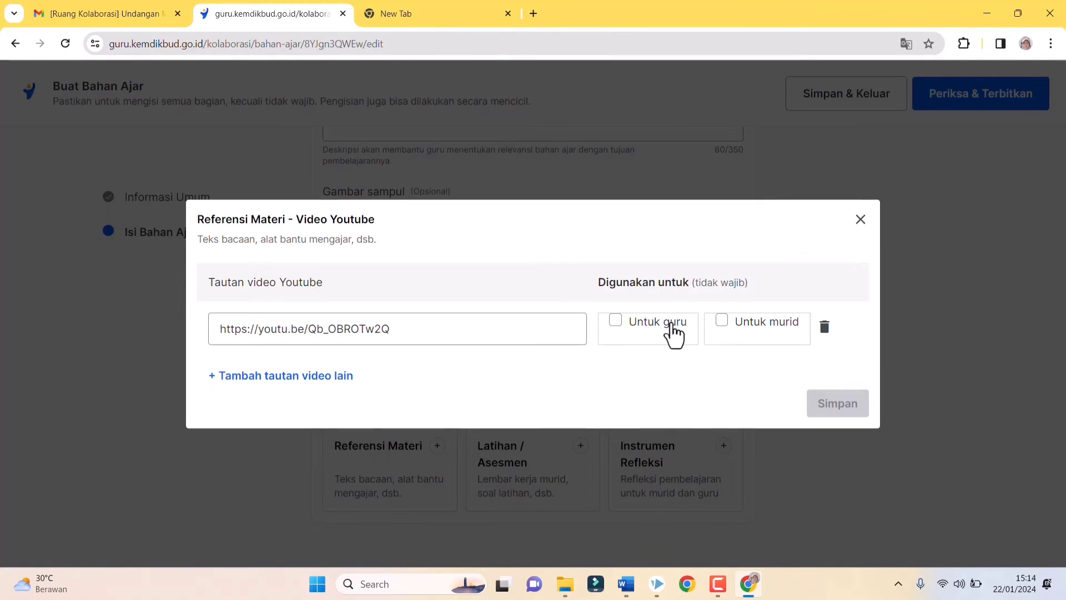
left_click(755, 333)
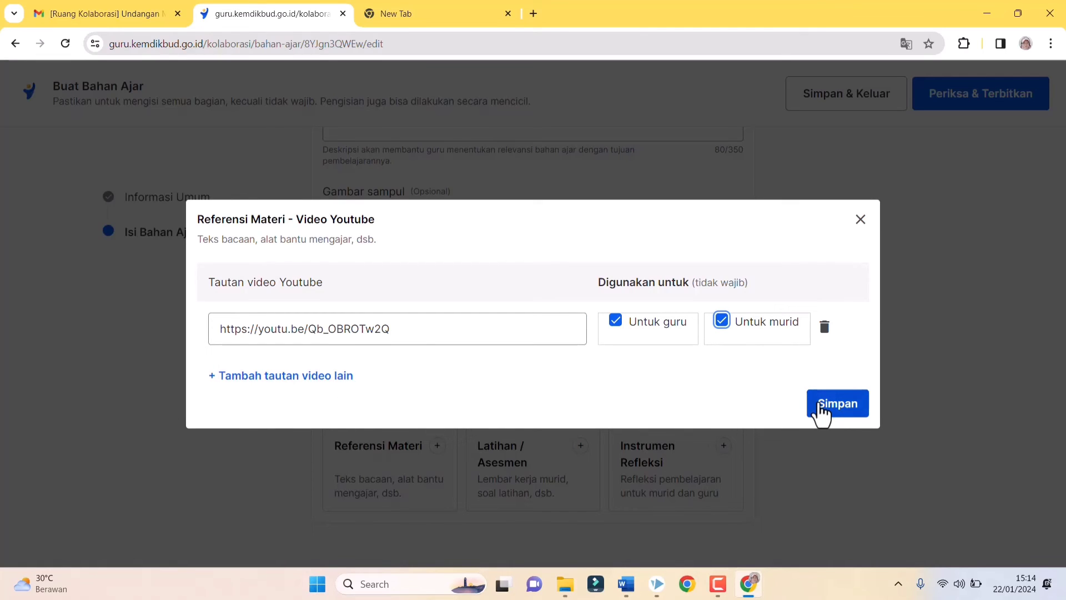
Add a second video link row, then close MA Sistem pernapasan .docx in Word and bring up Link video kelas 11.docx.
left_click(328, 376)
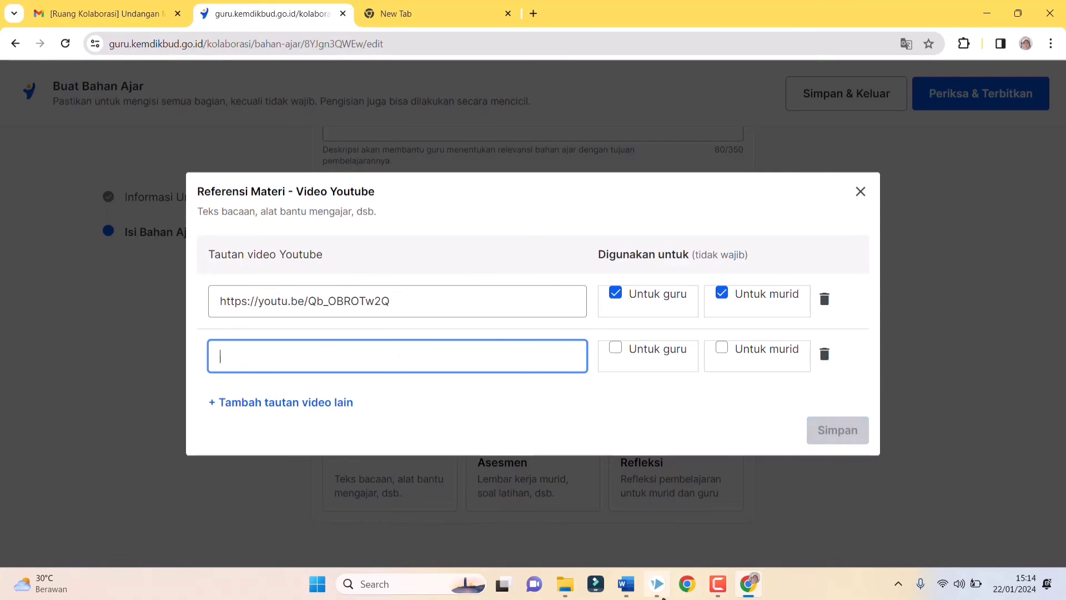
left_click(627, 590)
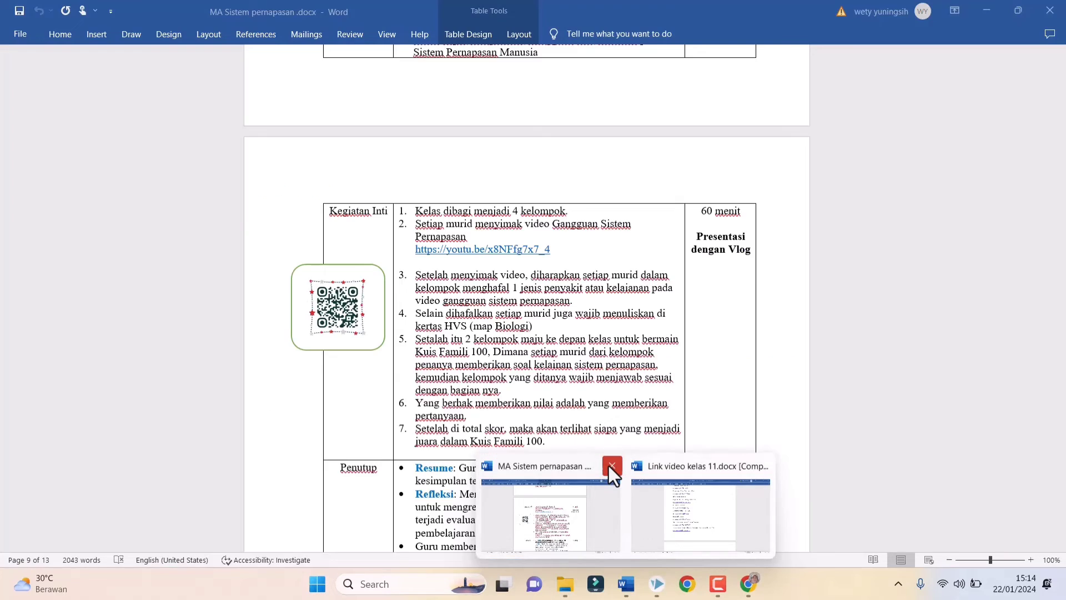
left_click(611, 465)
left_click(638, 514)
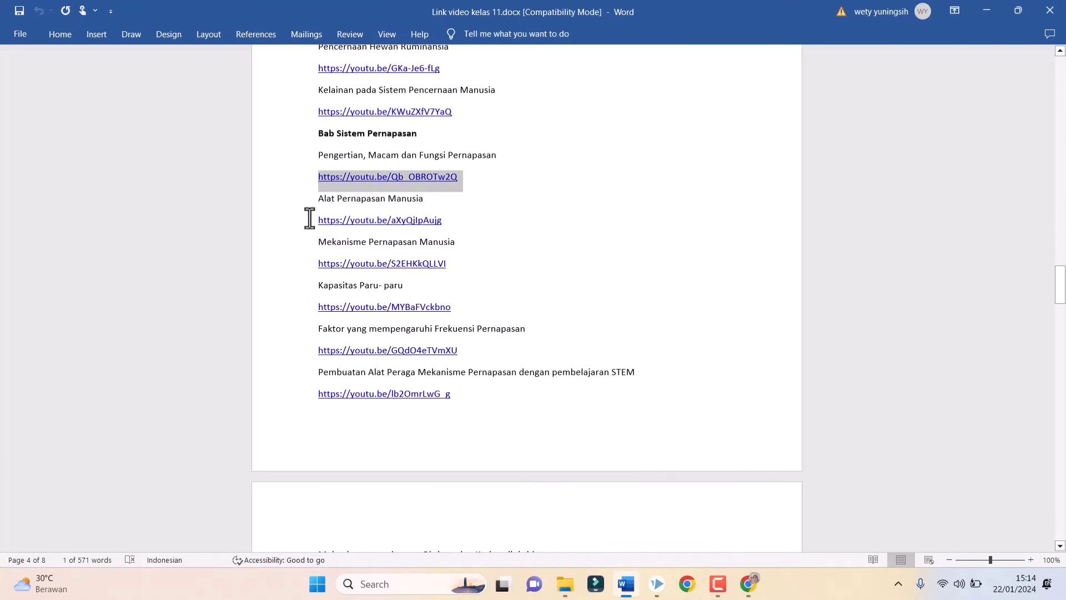
Copy the Alat Pernapasan Manusia link into the Chrome form's second video row and mark it Untuk guru and Untuk murid.
left_click_drag(309, 219, 438, 221)
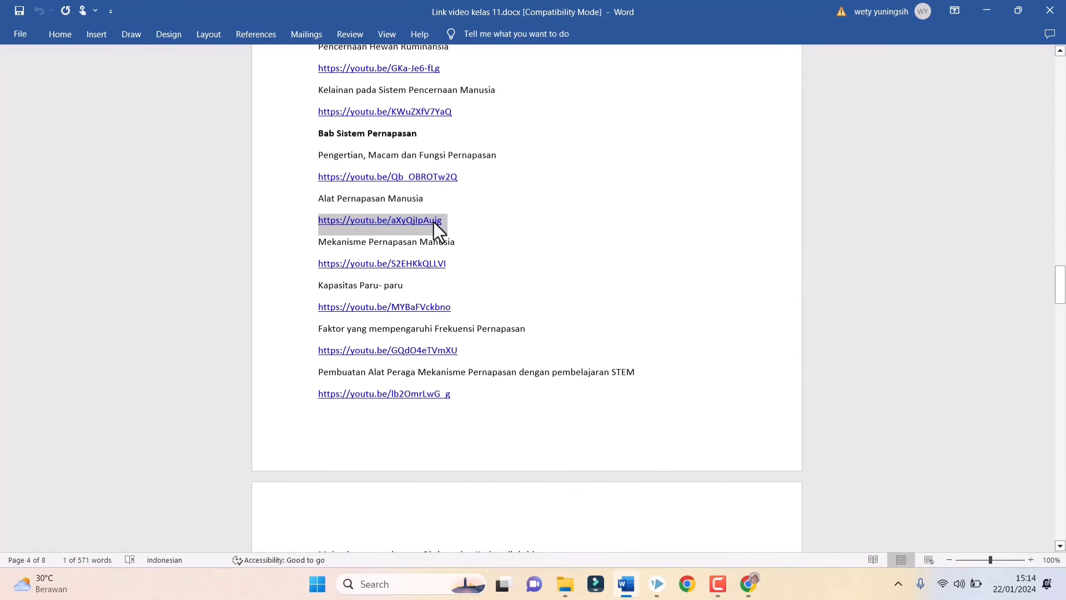
right_click(434, 222)
left_click(488, 271)
left_click(748, 581)
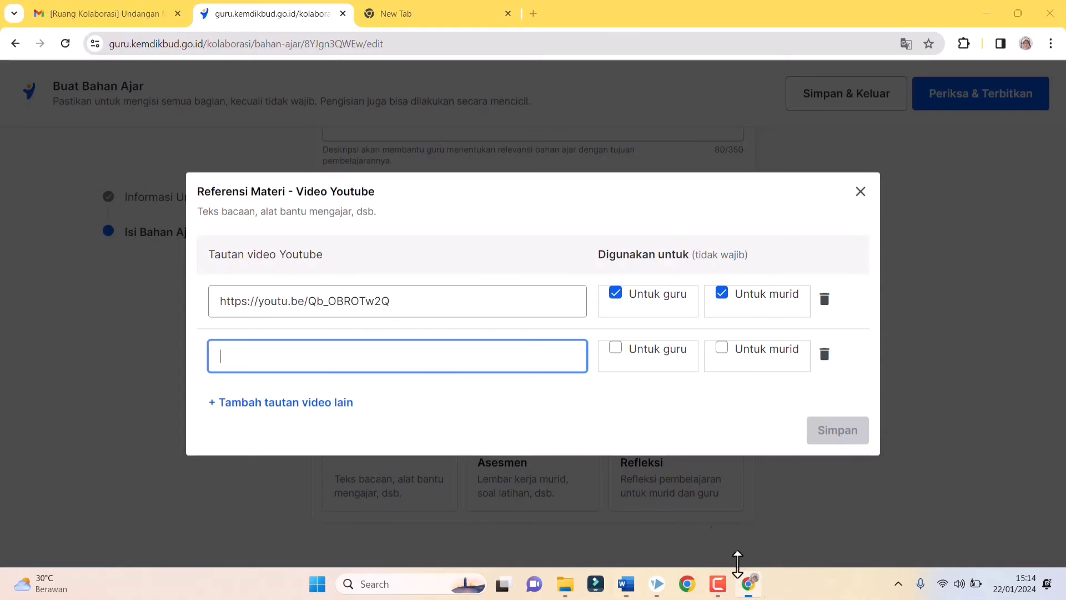
key("ctrl+v")
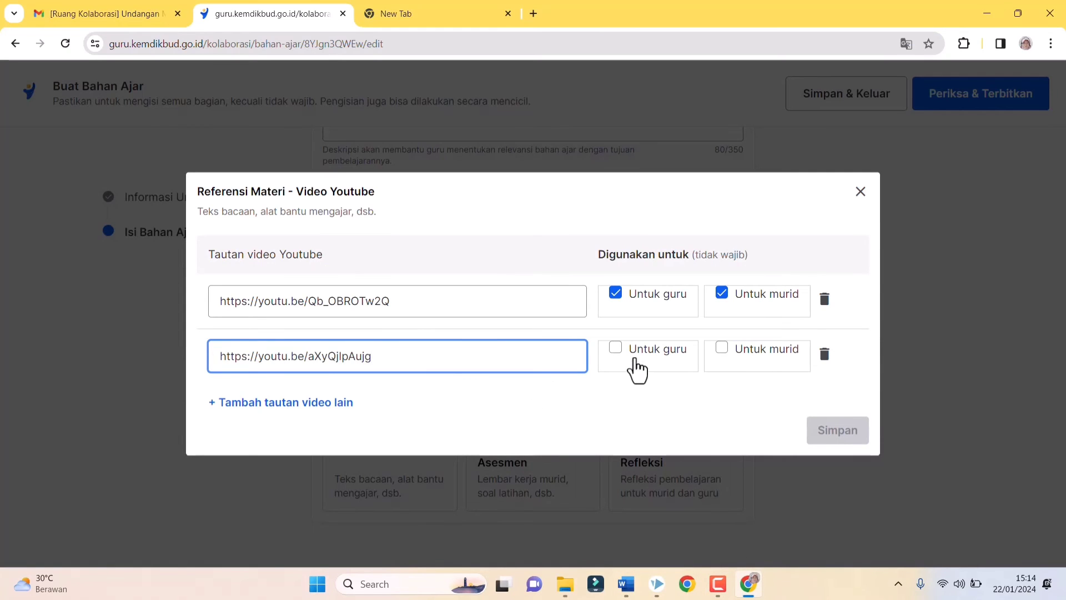
left_click(678, 361)
left_click(755, 356)
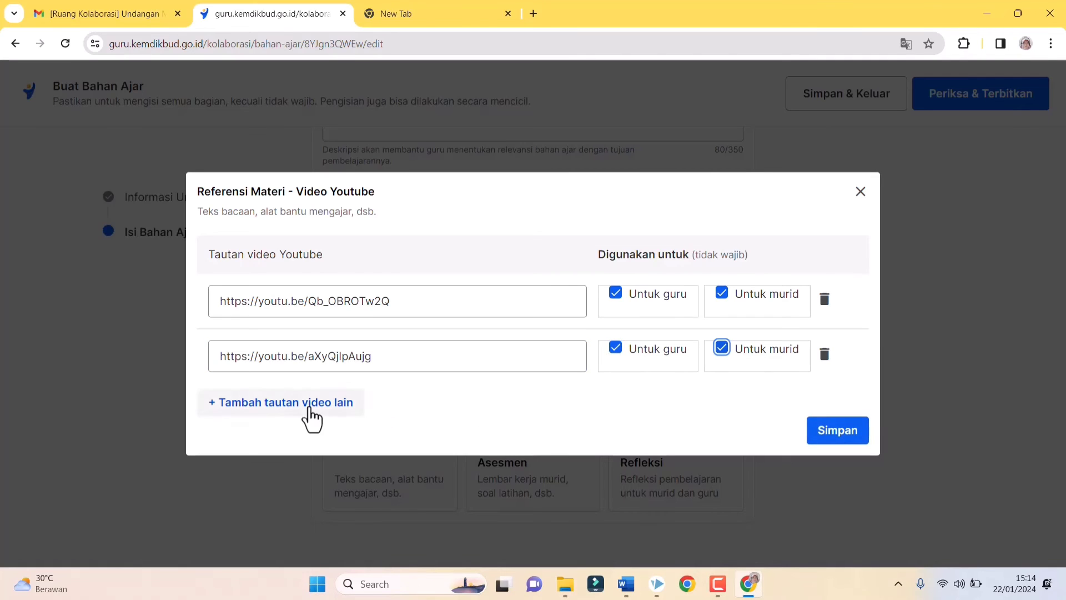
Add a third video row with the Mekanisme Pernapasan Manusia link from the Word document, marked Untuk guru and Untuk murid.
left_click(311, 403)
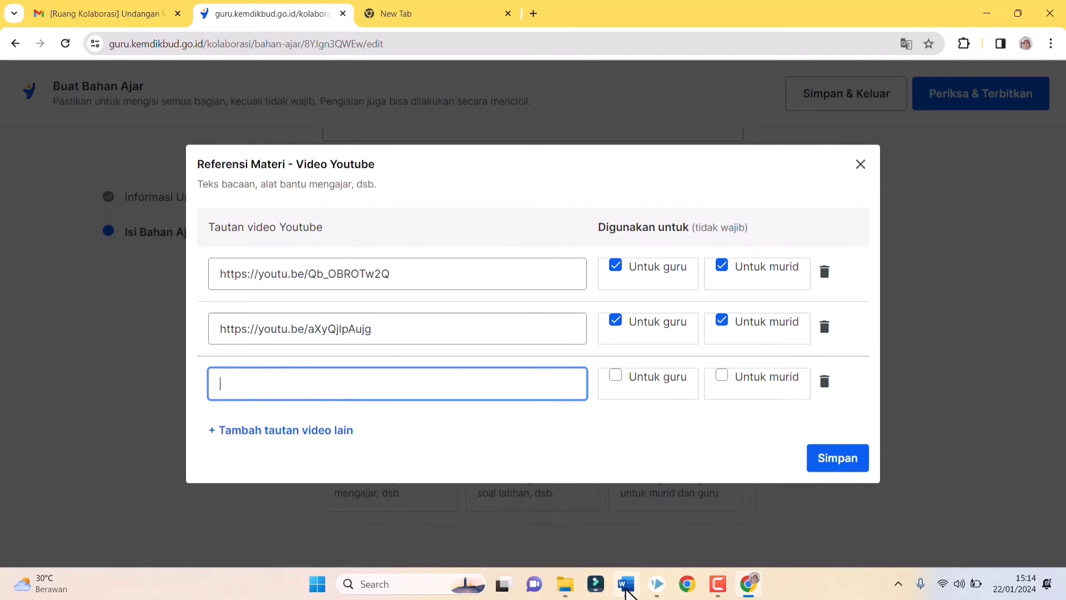
left_click(626, 584)
left_click_drag(316, 268, 445, 265)
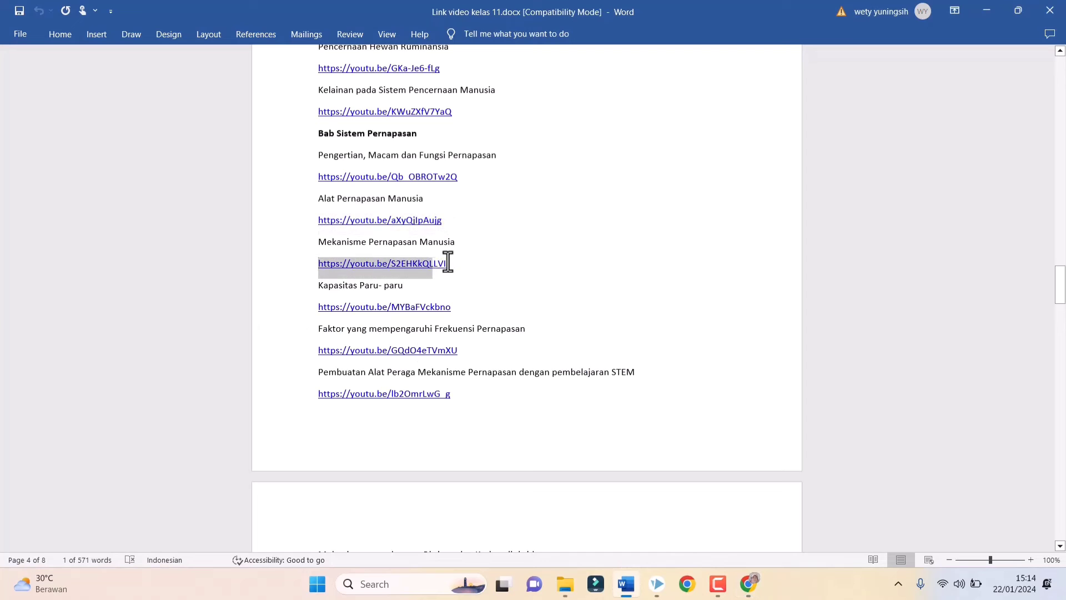
right_click(436, 274)
left_click(488, 311)
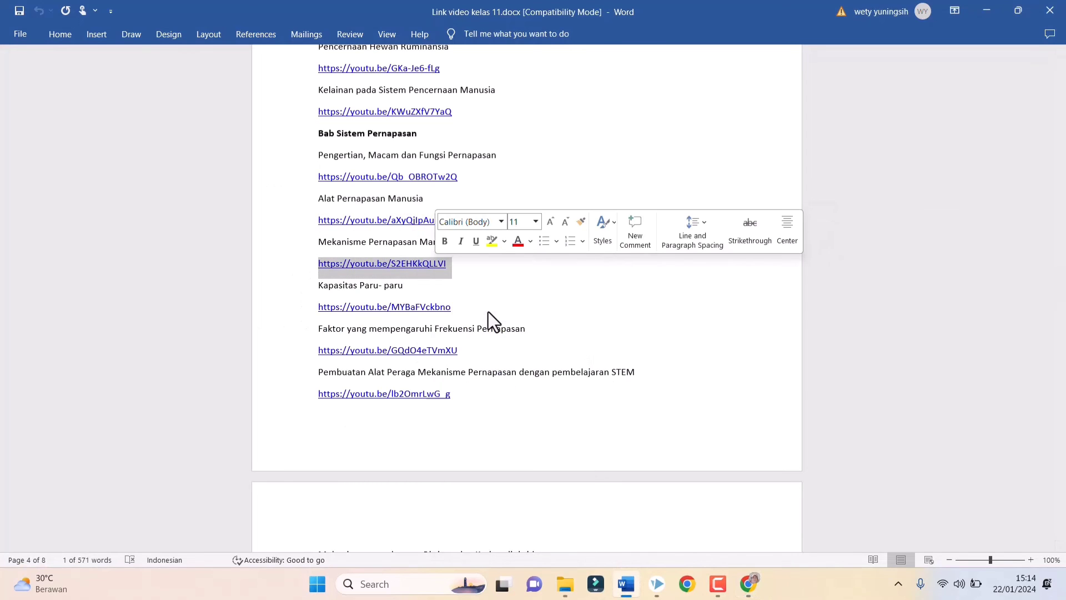
left_click(751, 593)
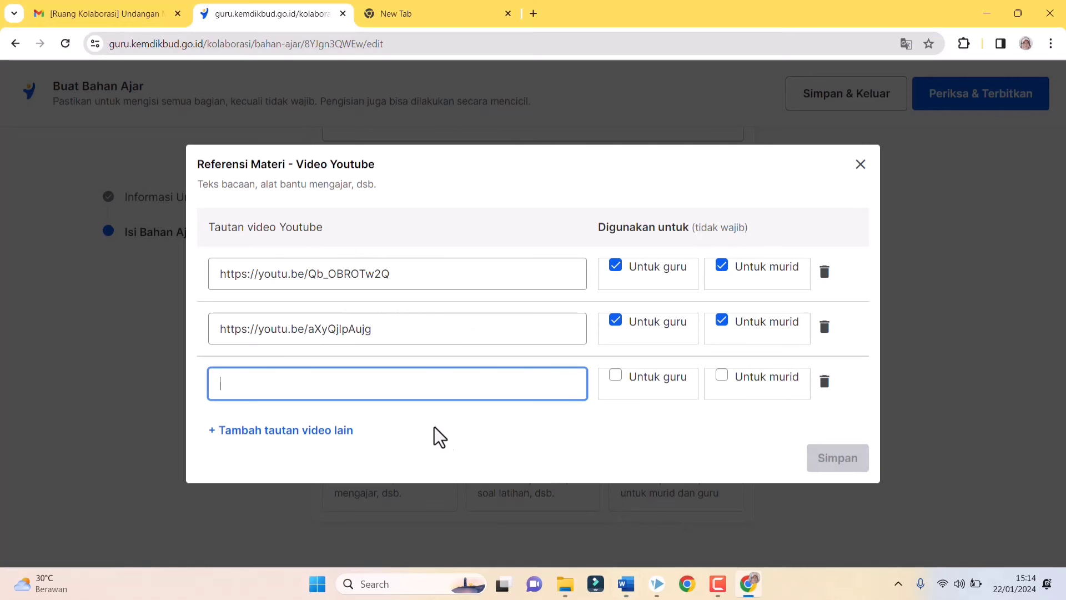
key("ctrl+v")
left_click(637, 393)
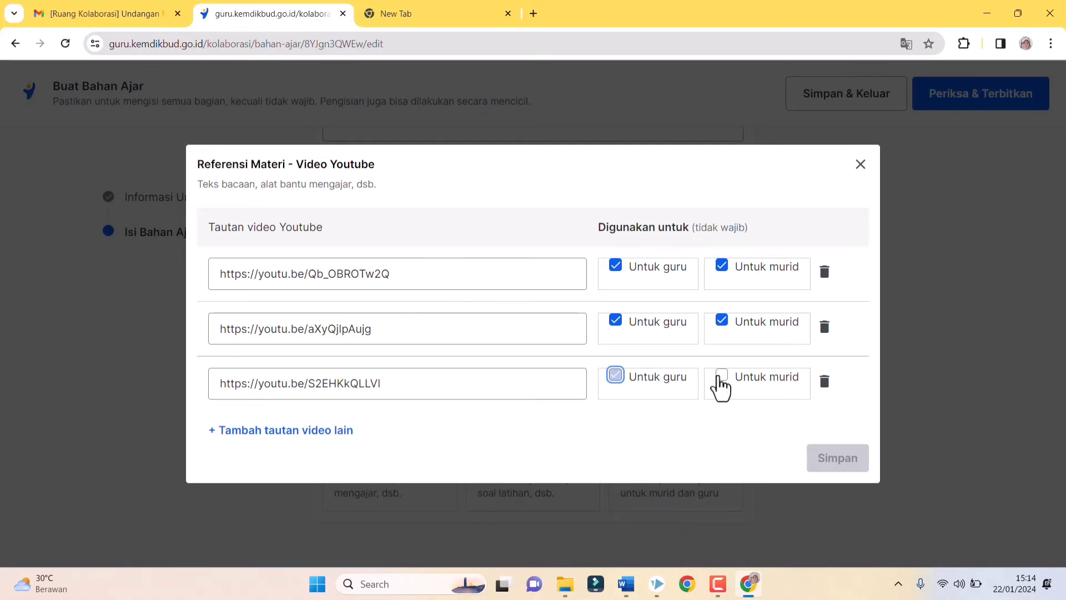
left_click(751, 387)
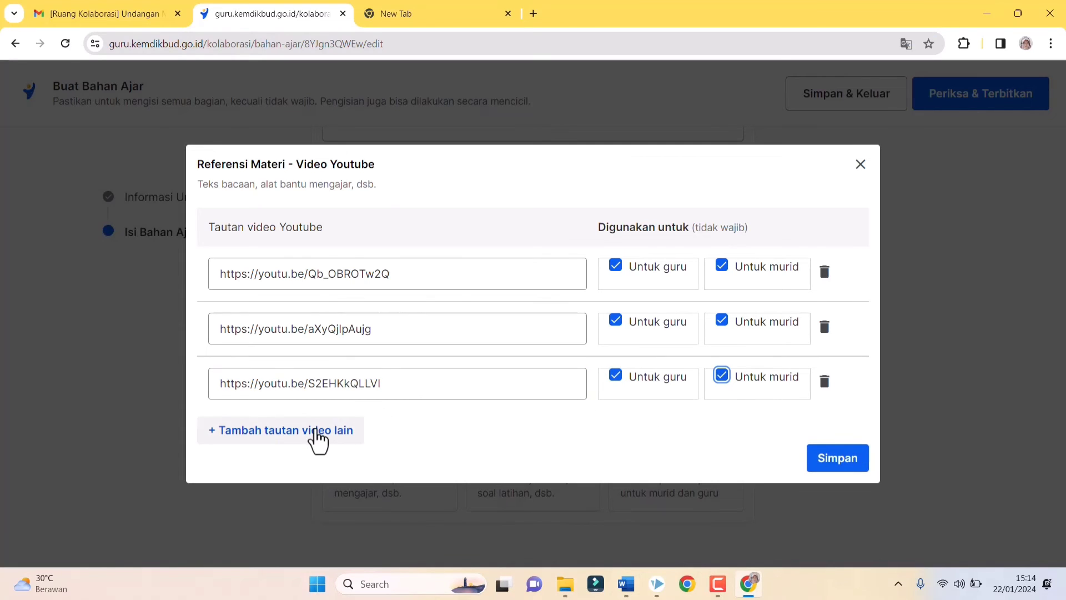
Add a fourth video row with the Kapasitas Paru-paru link from the Word document, marked Untuk guru and Untuk murid.
left_click(316, 431)
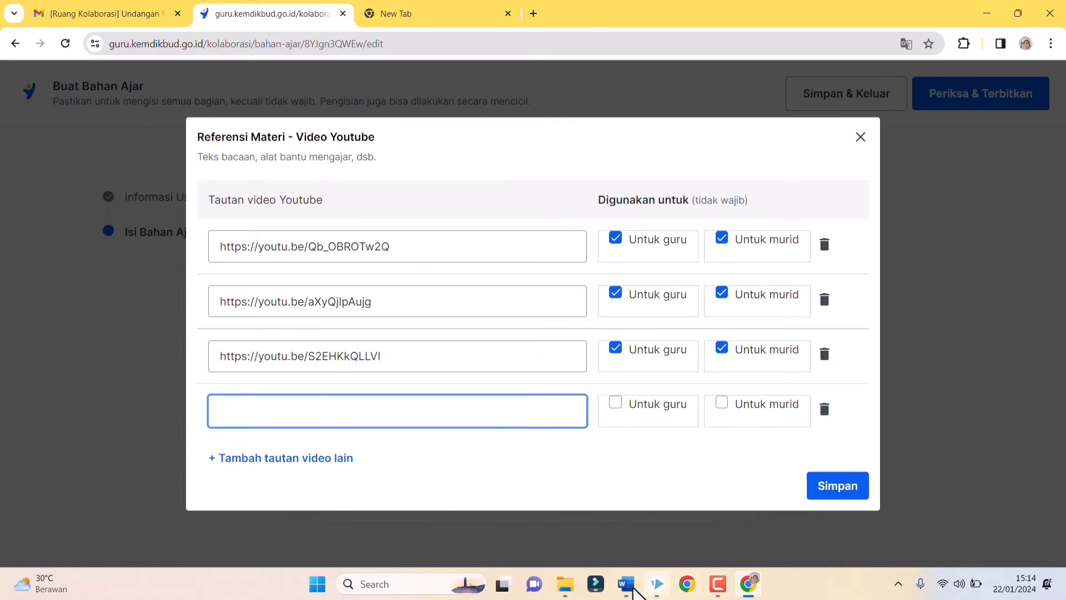
left_click(627, 584)
left_click_drag(317, 306, 451, 308)
right_click(452, 320)
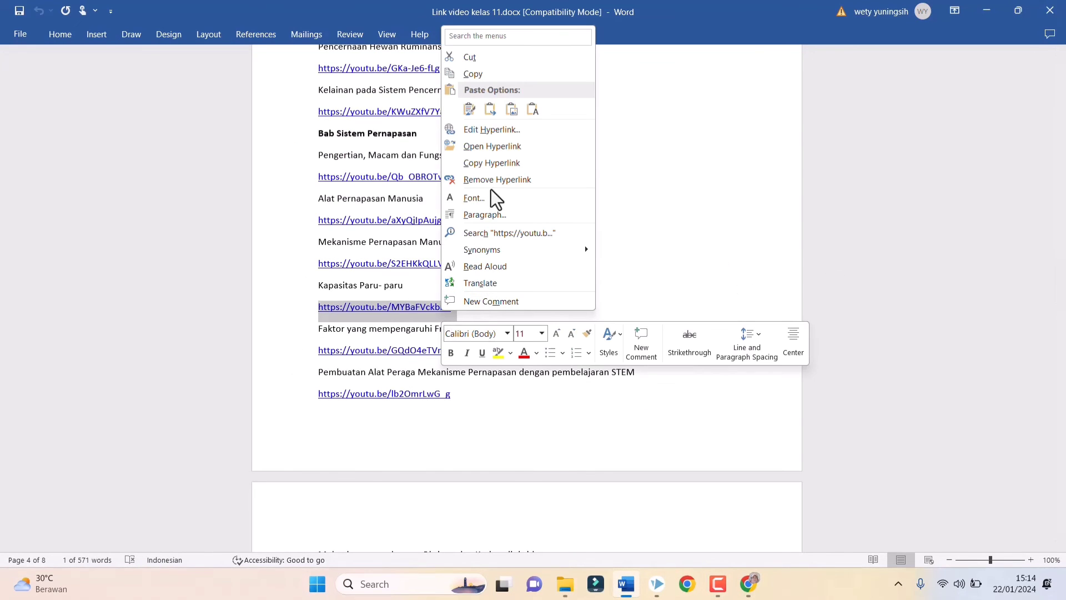
left_click(497, 73)
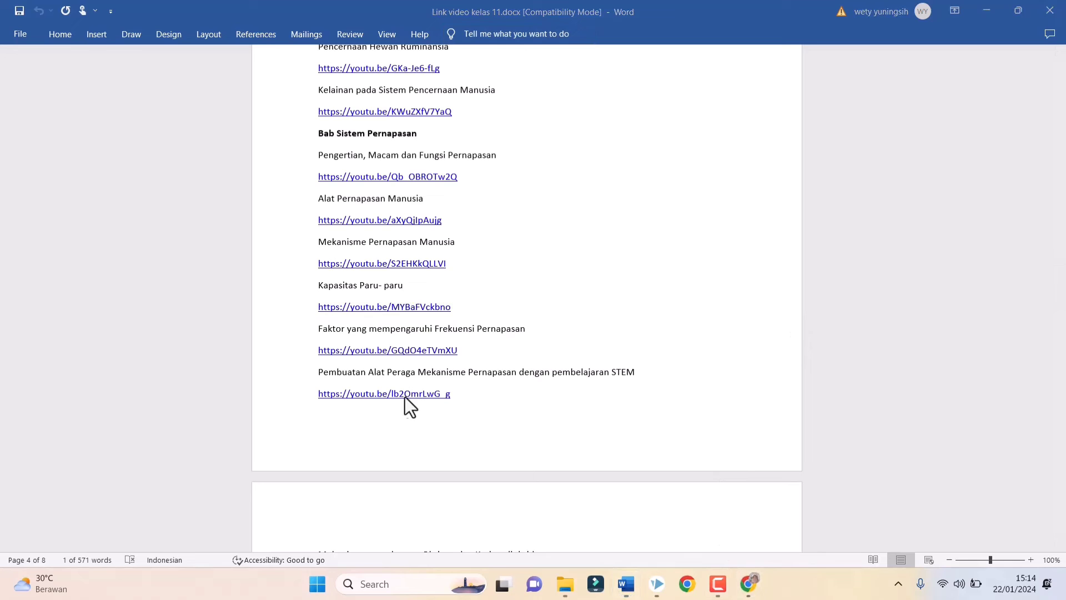
left_click(749, 584)
left_click(326, 415)
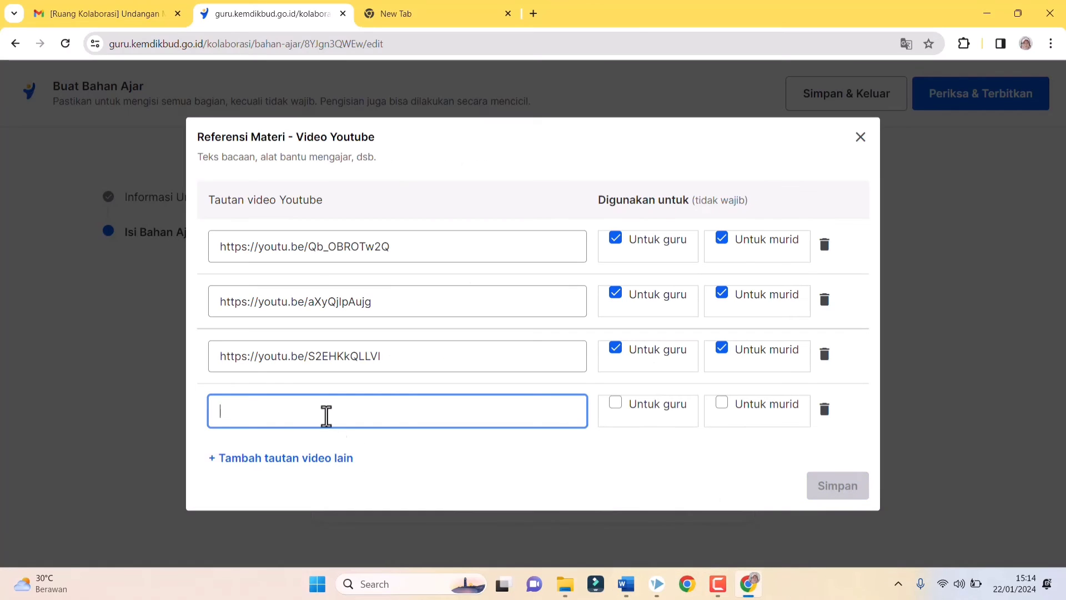
key("ctrl+v")
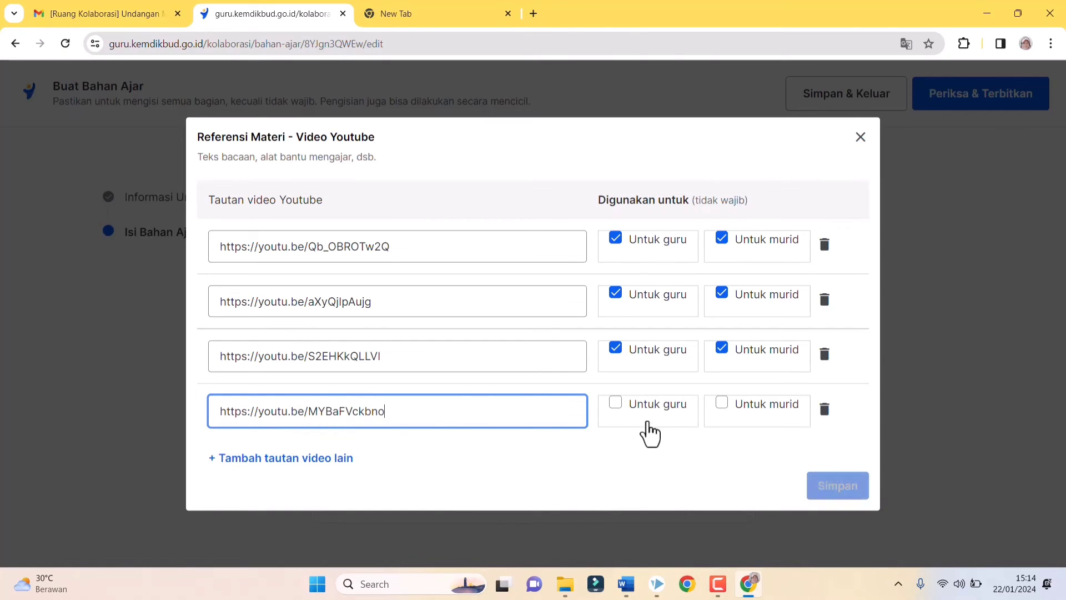
left_click(645, 423)
left_click(752, 418)
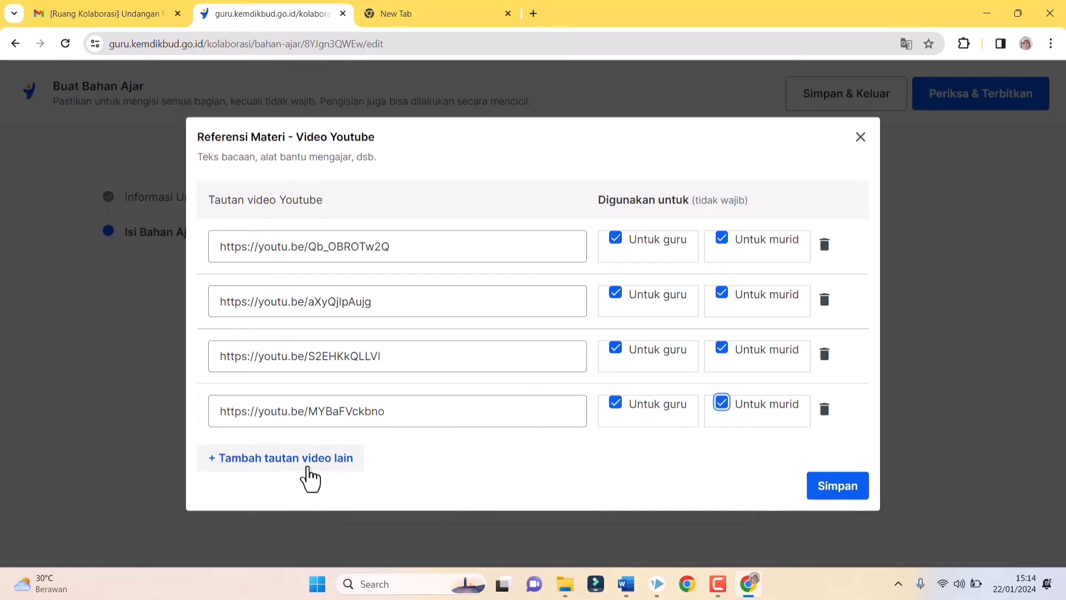
Add a fifth video row with the Faktor yang mempengaruhi Frekuensi Pernapasan link from the Word document, marked Untuk guru and Untuk murid.
left_click(330, 458)
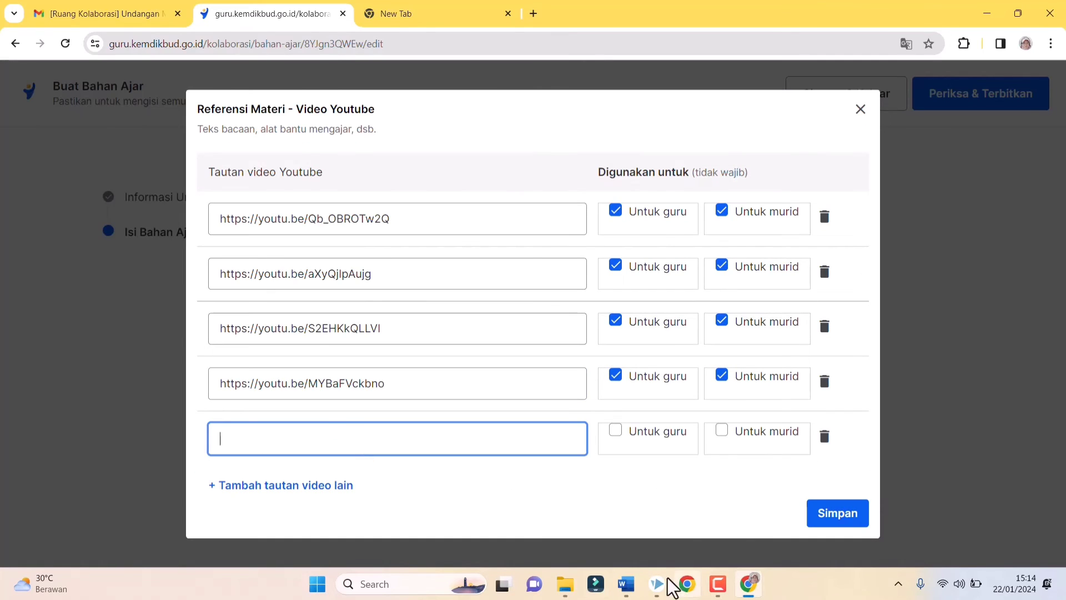
left_click(626, 584)
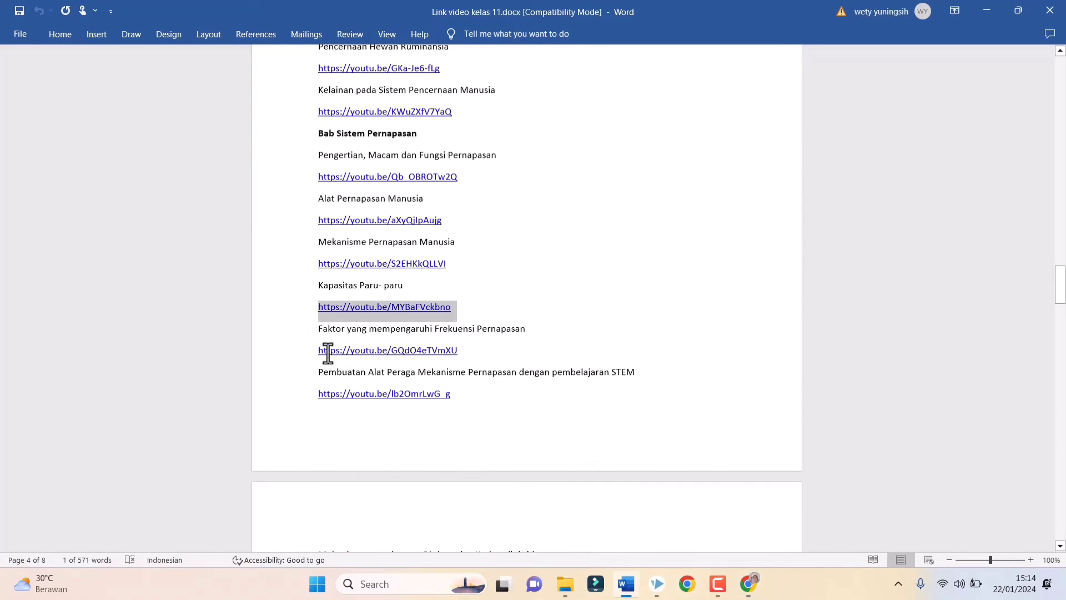
left_click_drag(327, 353, 459, 353)
right_click(439, 353)
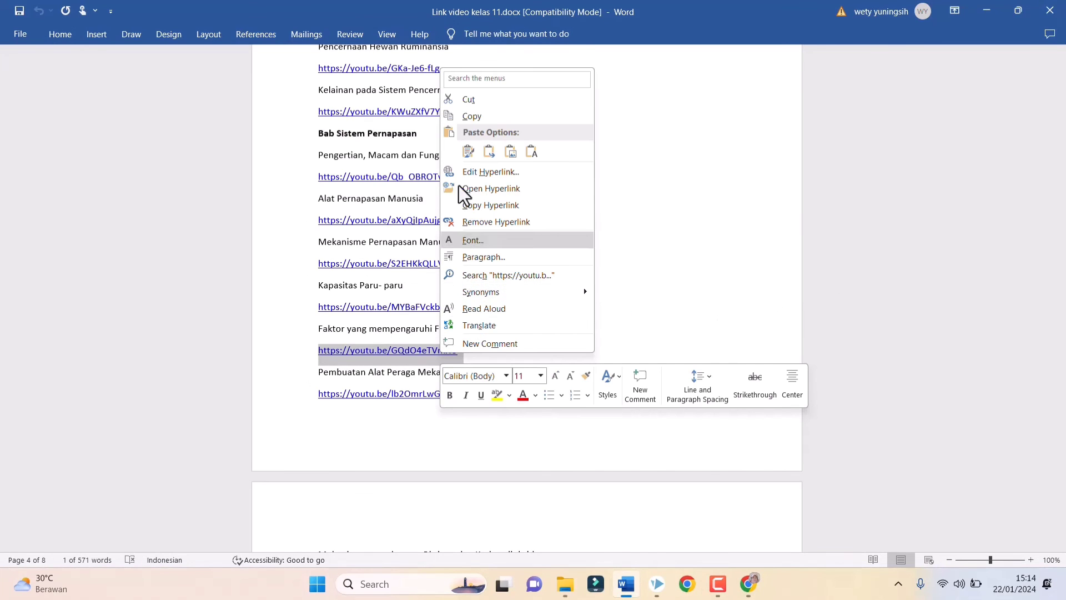
left_click(469, 116)
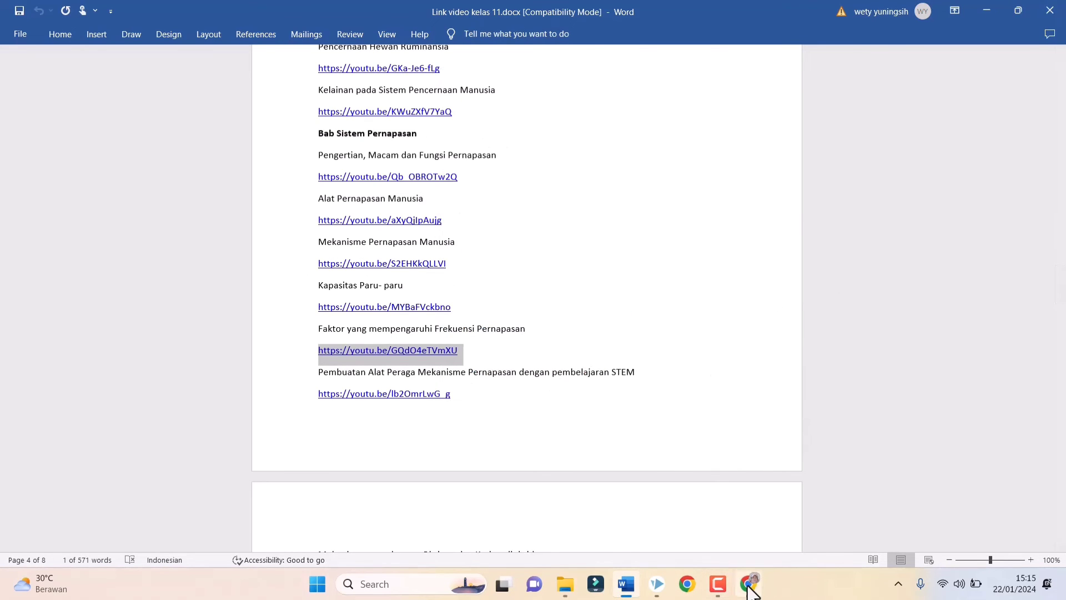
left_click(357, 428)
left_click(747, 589)
left_click(355, 423)
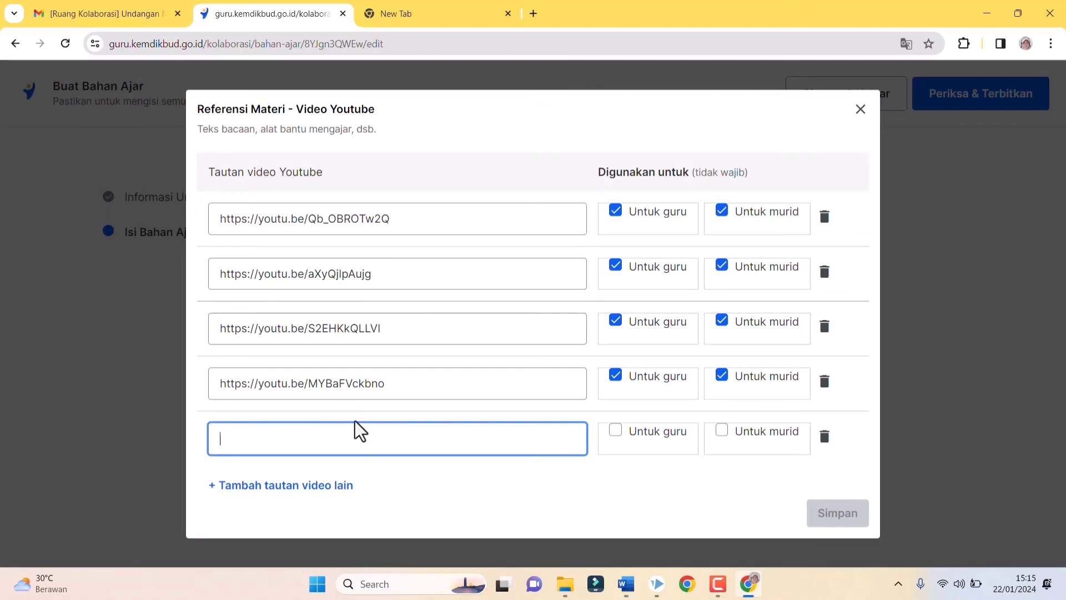
key("ctrl+v")
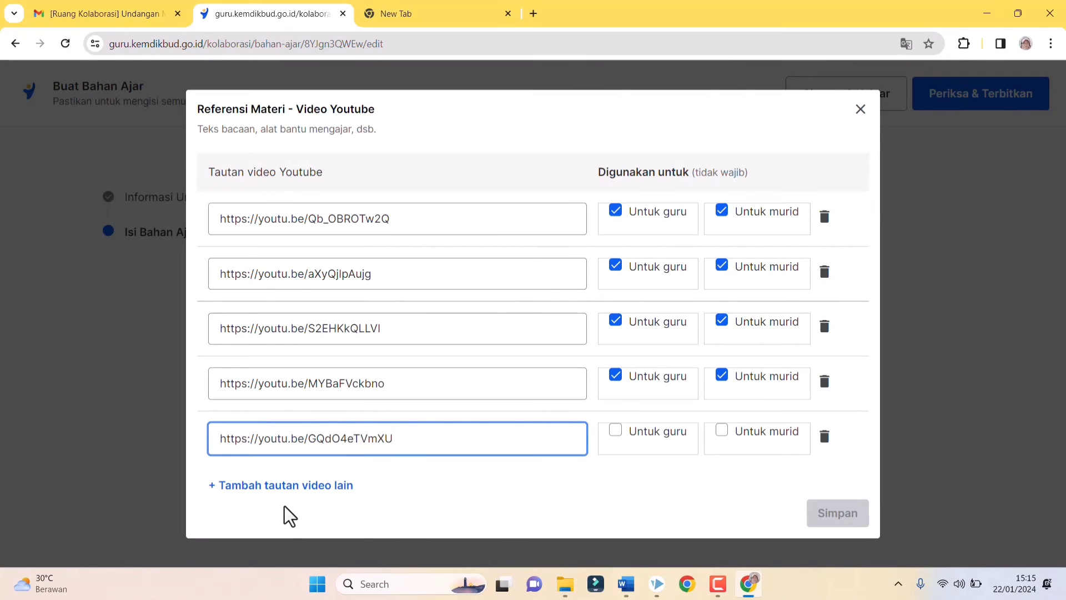
left_click(628, 440)
left_click(763, 451)
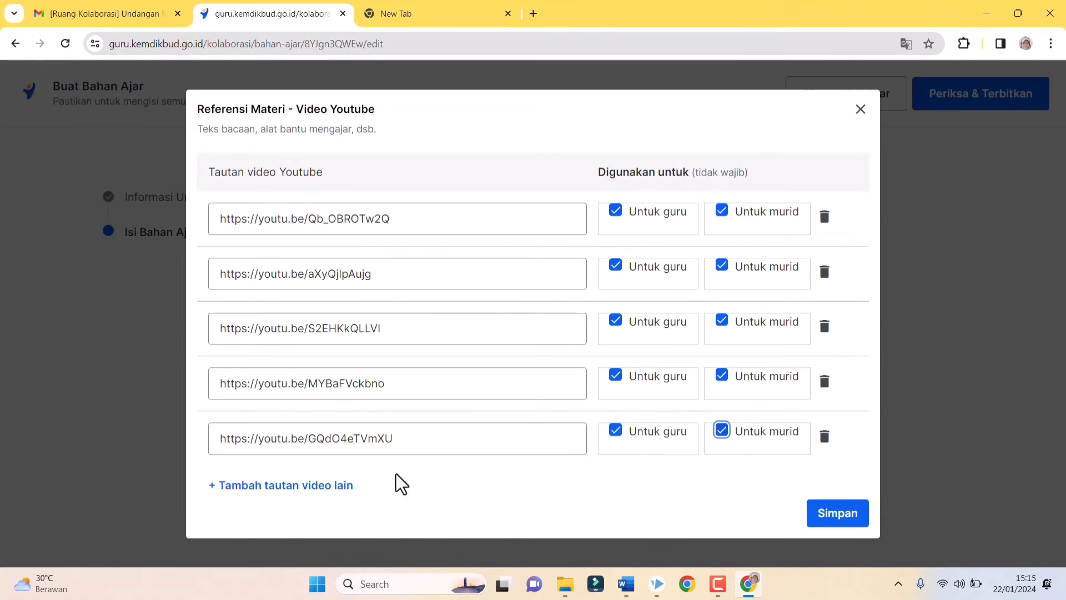
Add a sixth video row with the Pembuatan Alat Peraga Mekanisme Pernapasan link from the Word document, marked Untuk guru and Untuk murid.
left_click(333, 486)
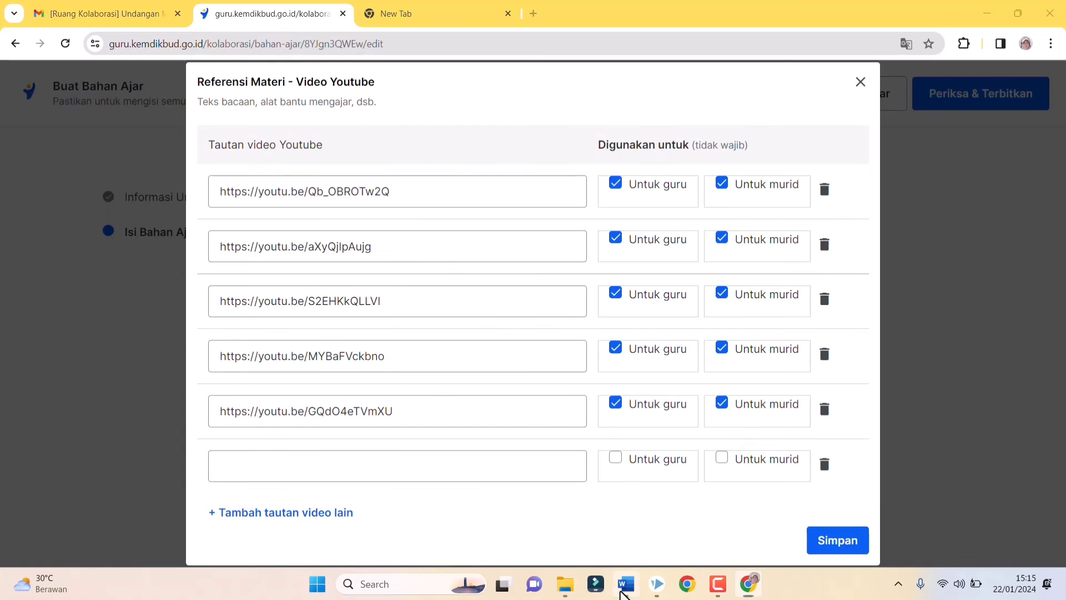
left_click(625, 583)
scroll(395, 416, "down", 2)
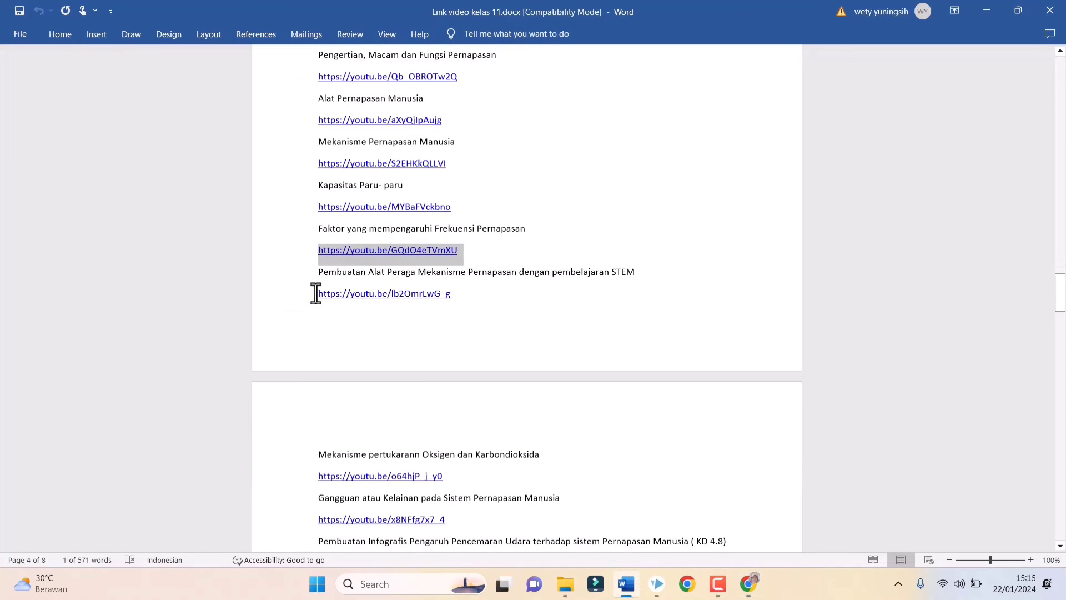
left_click_drag(315, 293, 455, 297)
right_click(439, 295)
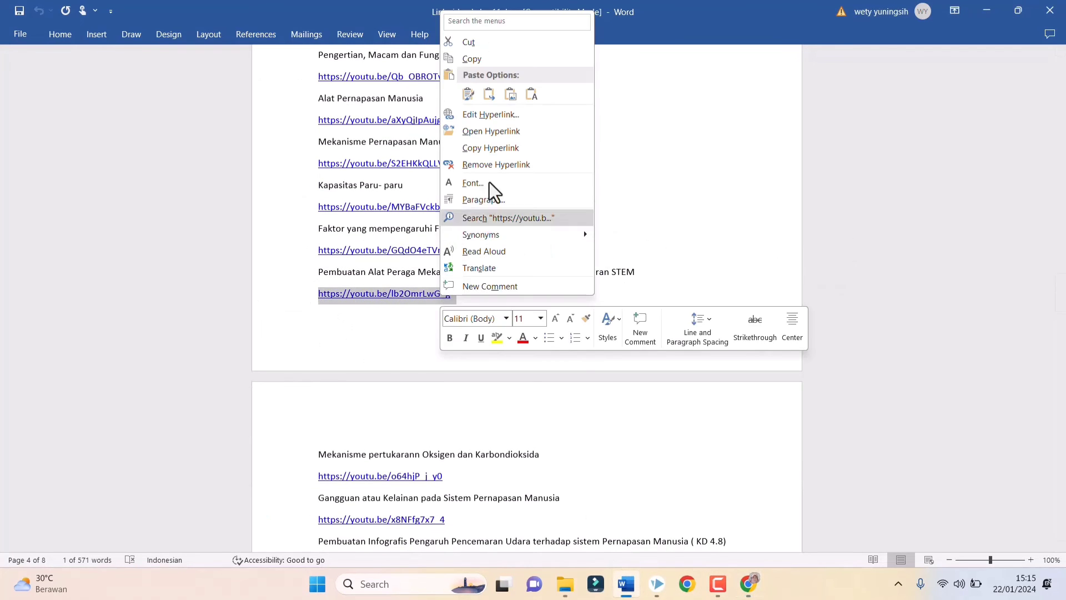
left_click(488, 61)
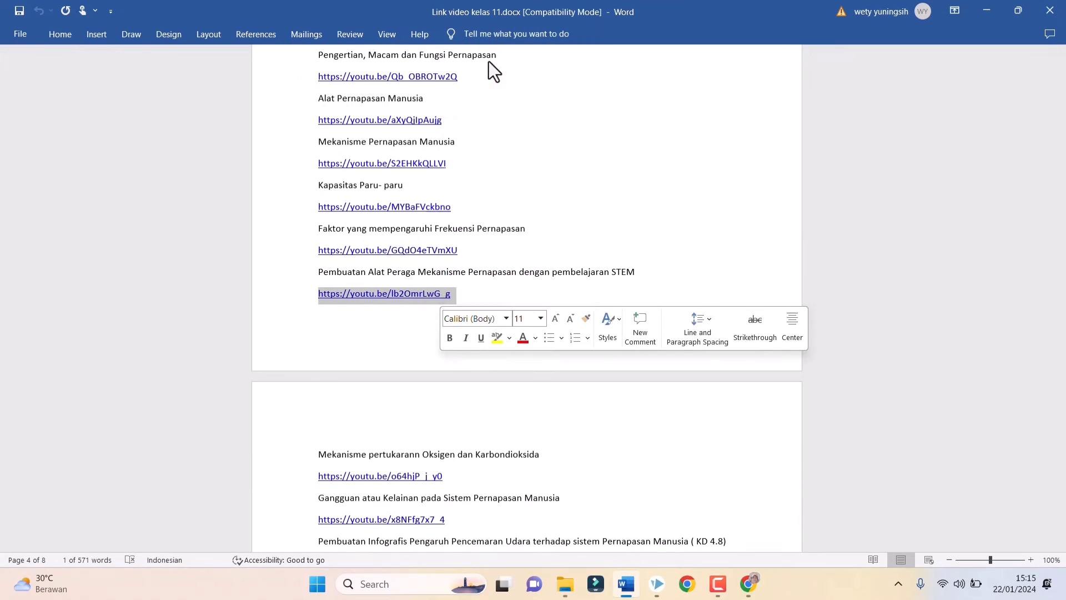
left_click(749, 585)
key("ctrl+v")
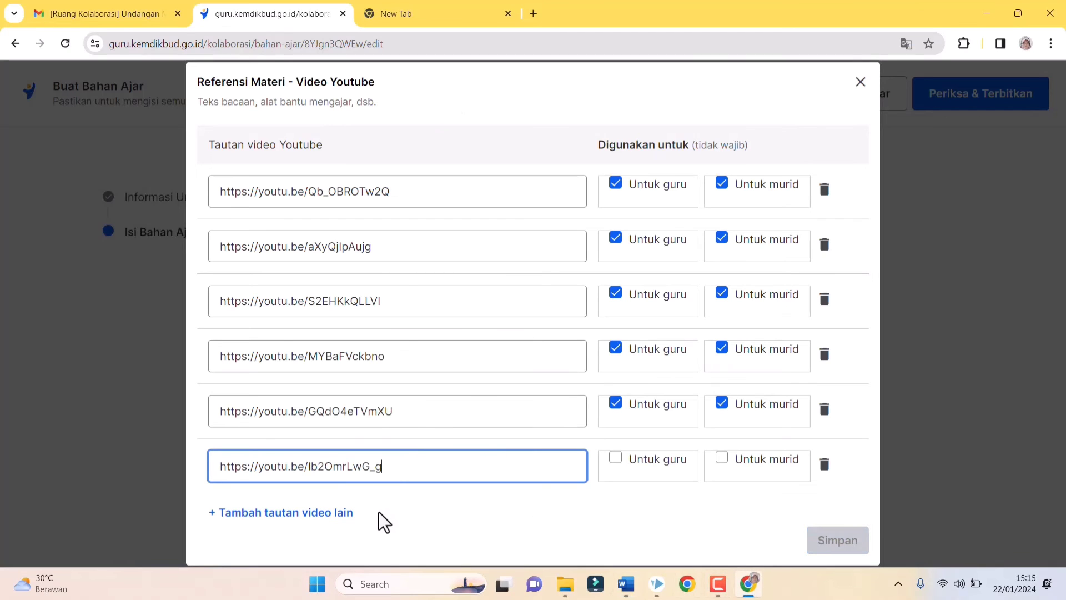
left_click(655, 469)
left_click(745, 472)
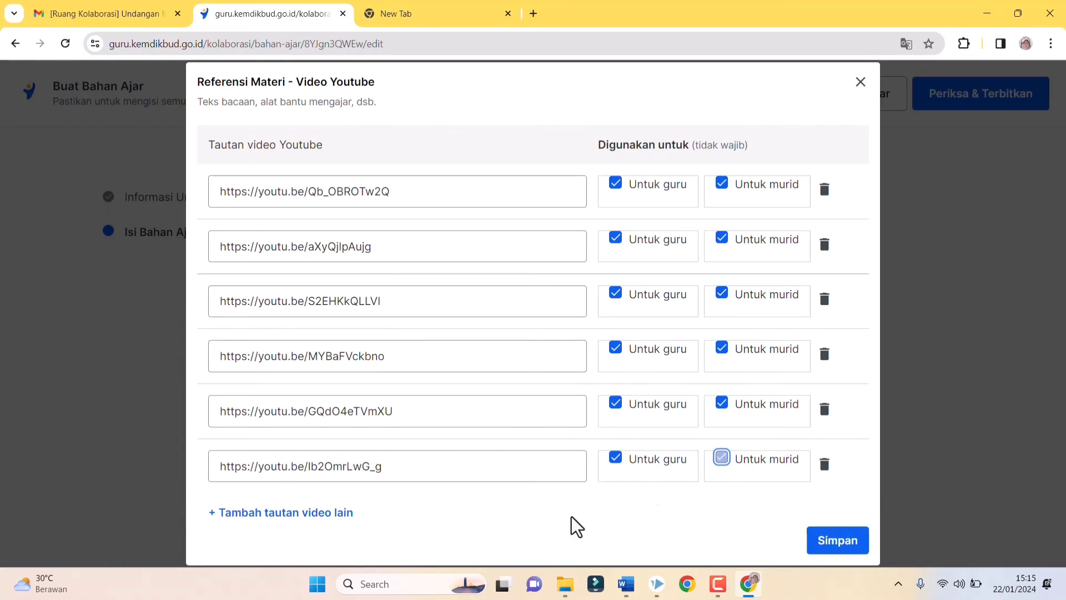
Add a seventh video row with the Mekanisme pertukarann Oksigen dan Karbondioksida link from the Word document, marked Untuk guru and Untuk murid.
left_click(298, 531)
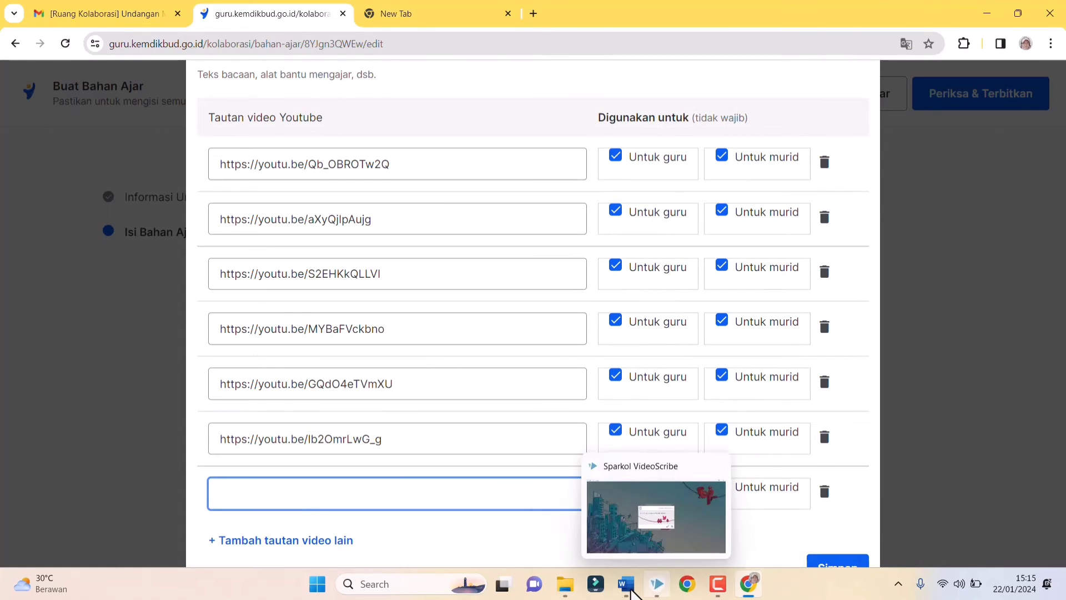
left_click(628, 492)
scroll(500, 377, "down", 2)
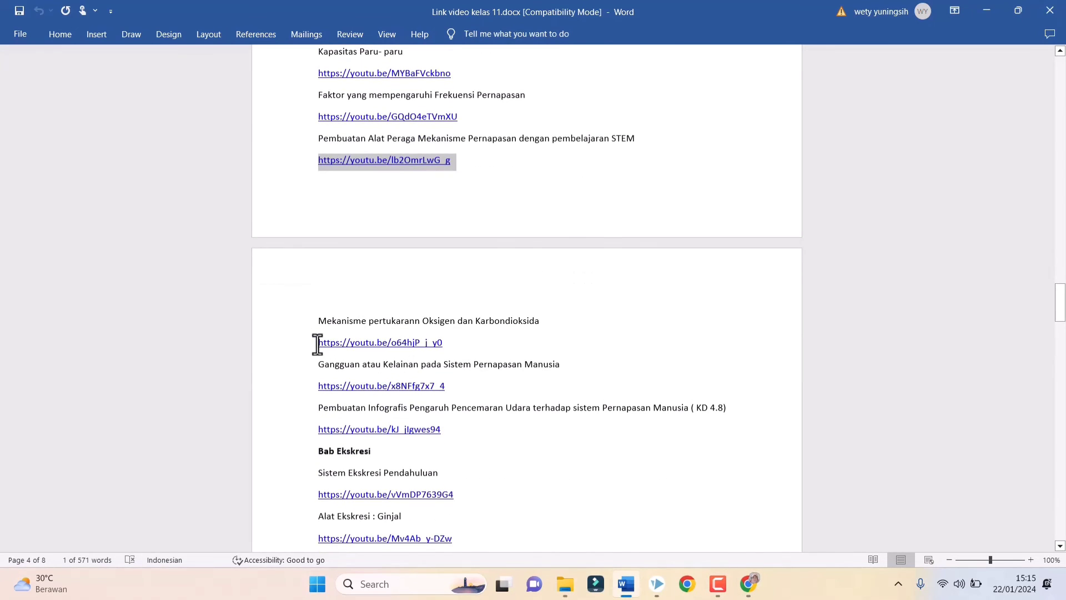
left_click_drag(315, 339, 451, 341)
right_click(438, 342)
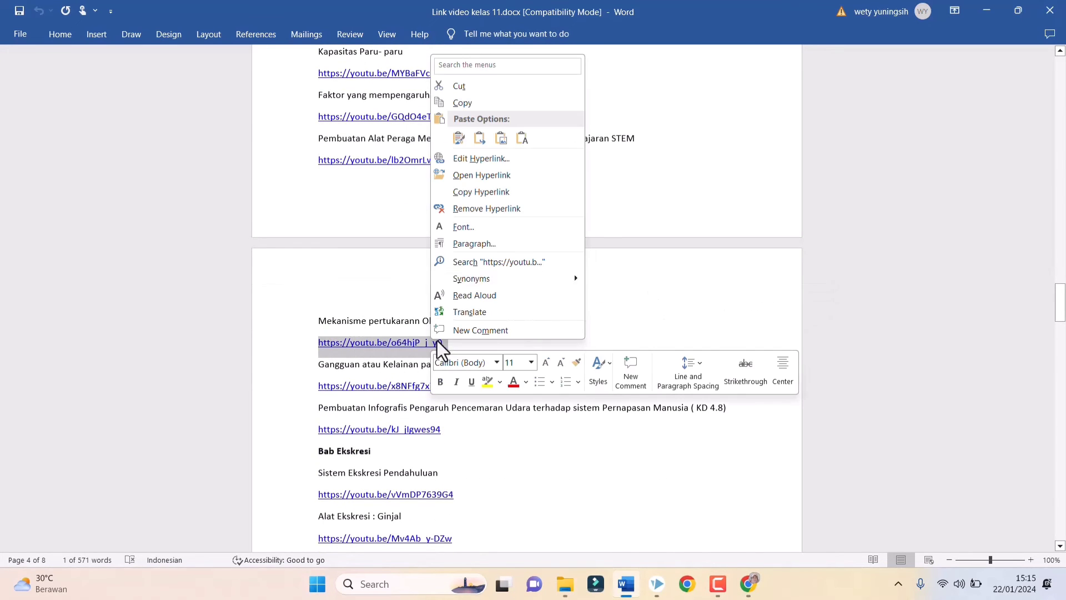
left_click(531, 102)
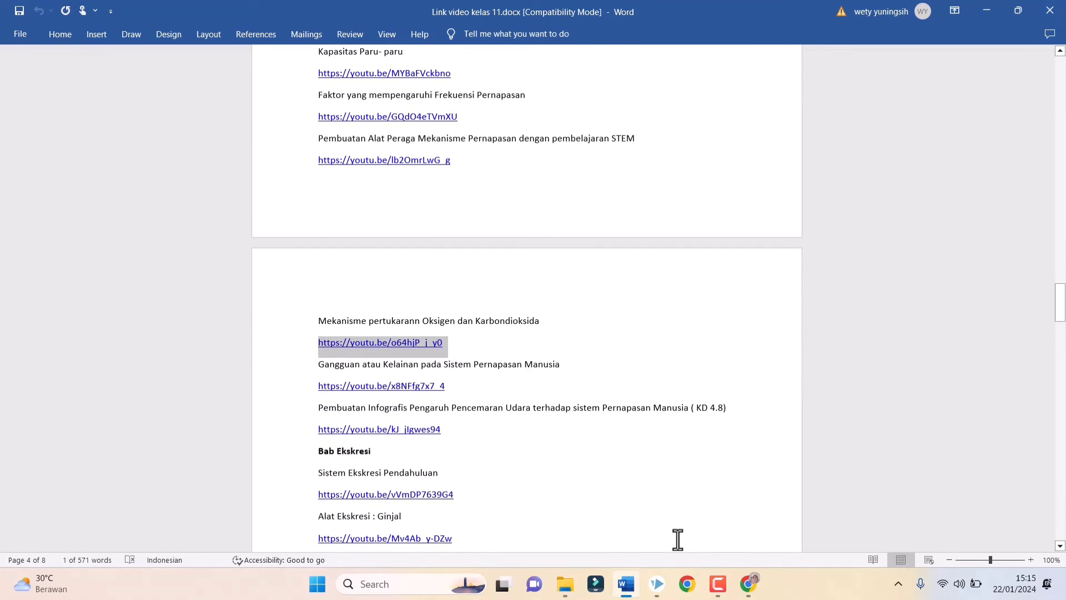
left_click(748, 583)
left_click(373, 487)
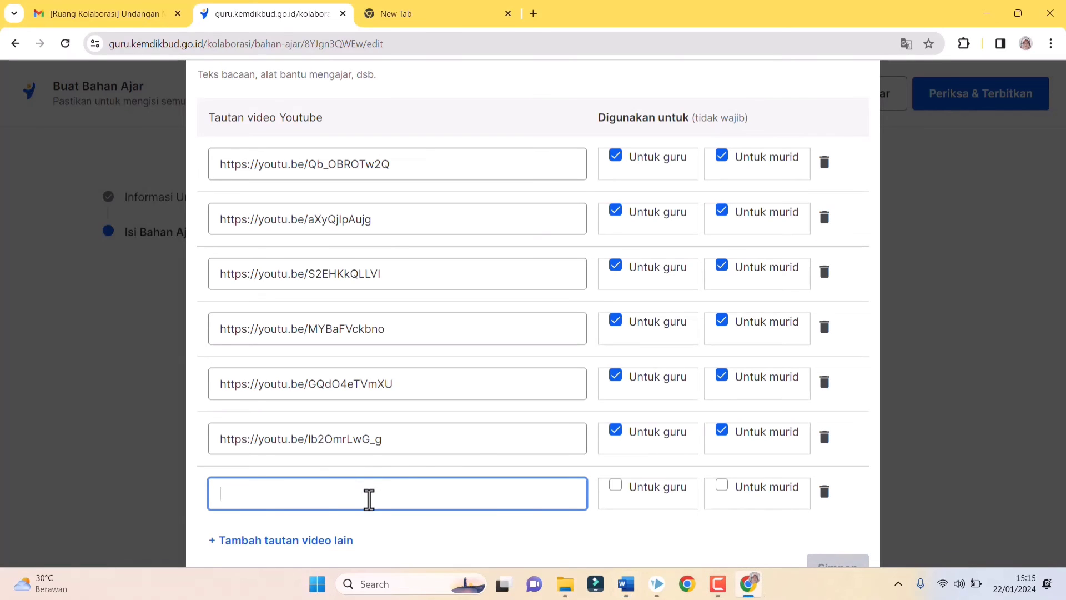
key("ctrl+v")
left_click(659, 492)
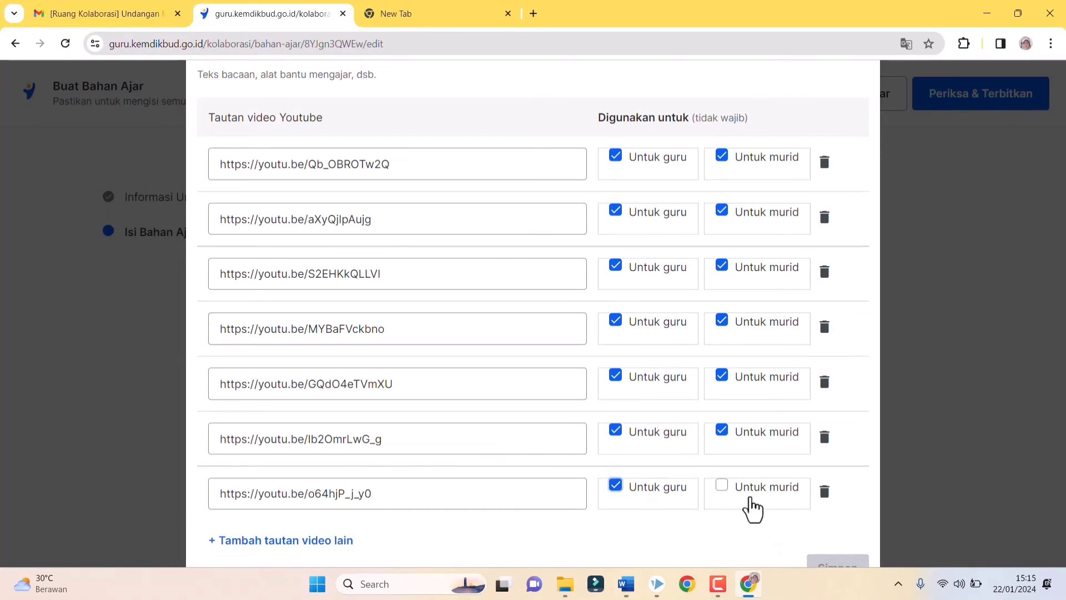
left_click(752, 508)
Add an eighth video row in the Chrome form with the Gangguan atau Kelainan pada Sistem Pernapasan Manusia link from the Word document.
left_click(326, 556)
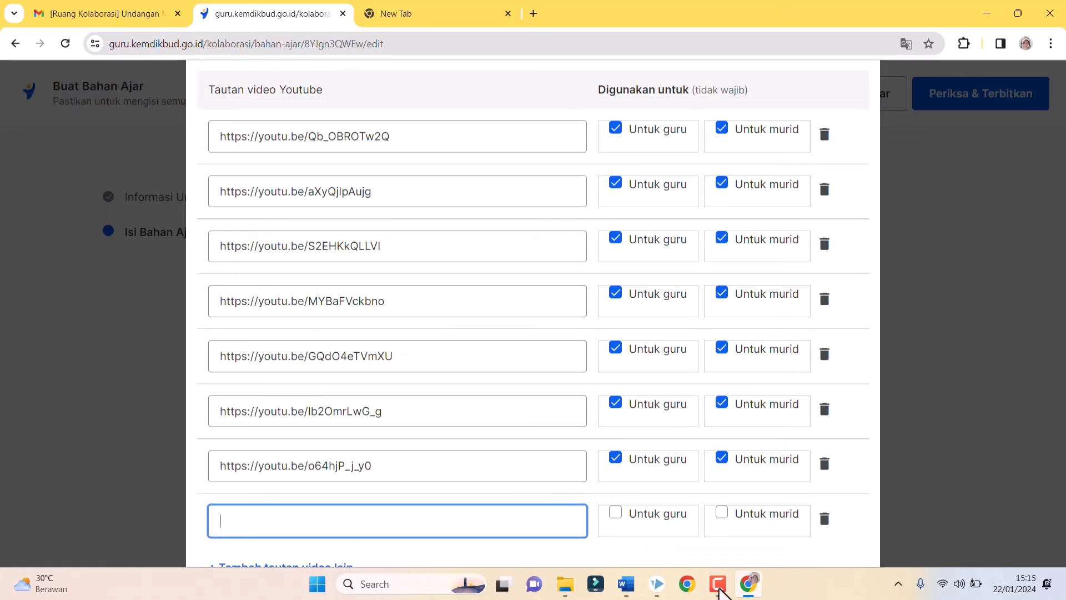
left_click(626, 583)
left_click_drag(316, 388, 459, 388)
right_click(439, 388)
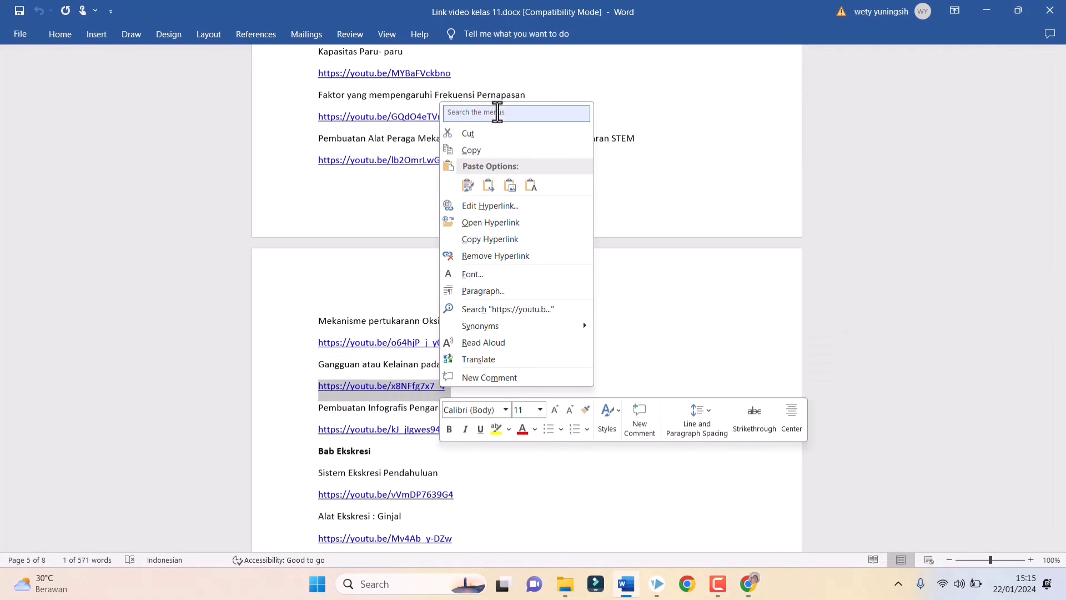
left_click(501, 150)
left_click(750, 583)
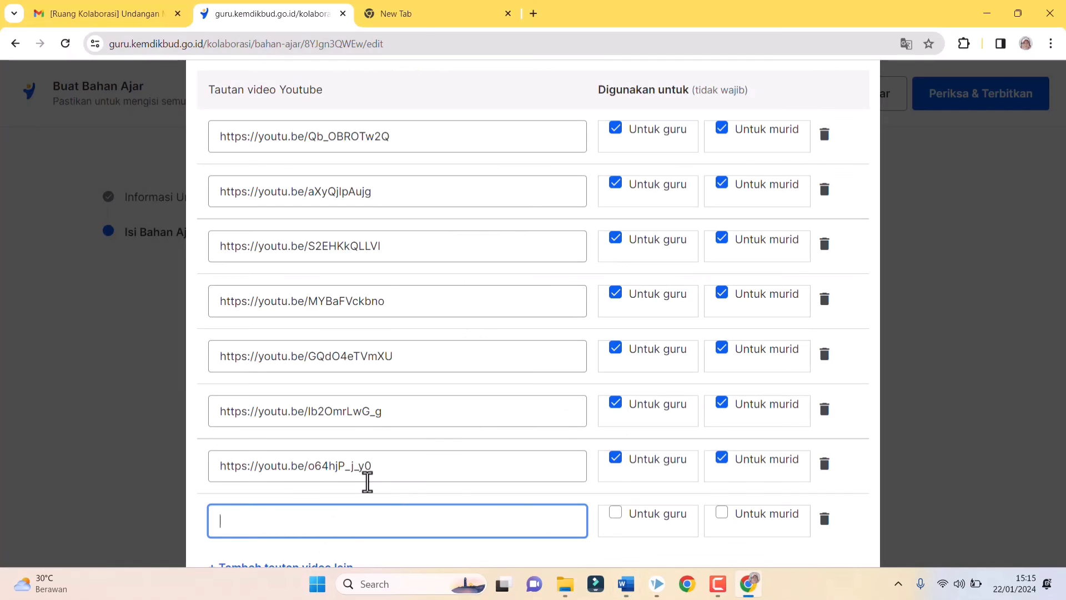
key("ctrl+v")
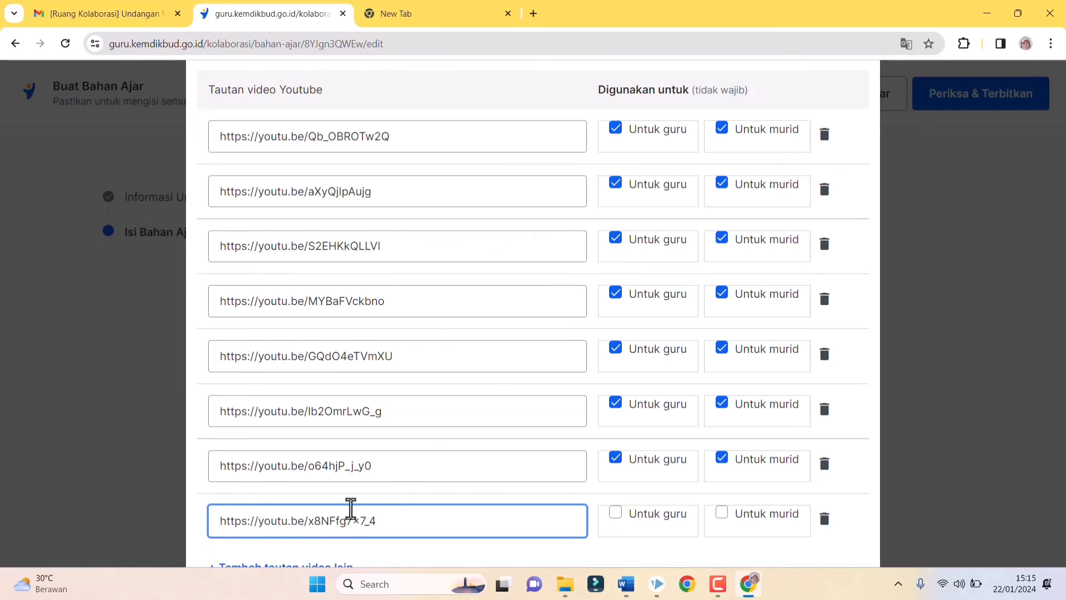
Add a ninth video row in the Chrome form with the Pembuatan Infografis Pengaruh Pencemaran Udara link from the Word document.
left_click(323, 564)
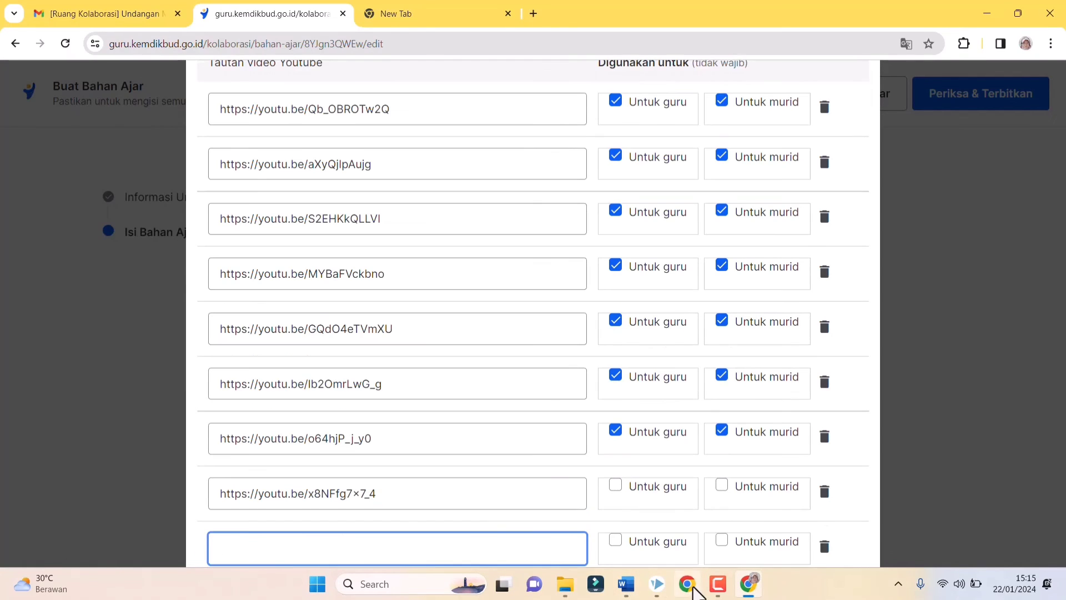
left_click(626, 583)
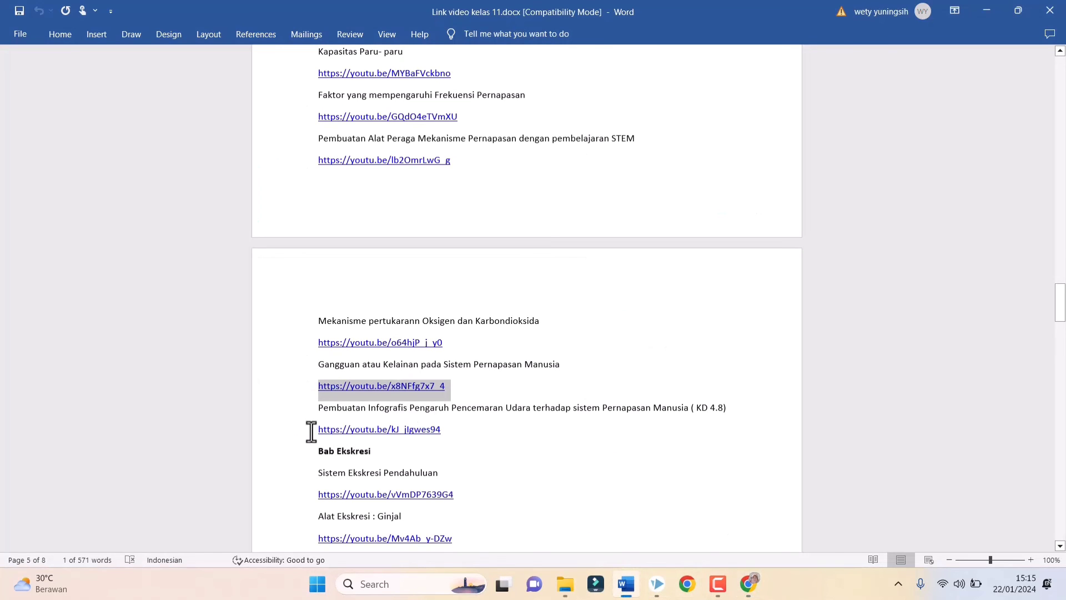
left_click_drag(307, 431, 435, 428)
right_click(435, 428)
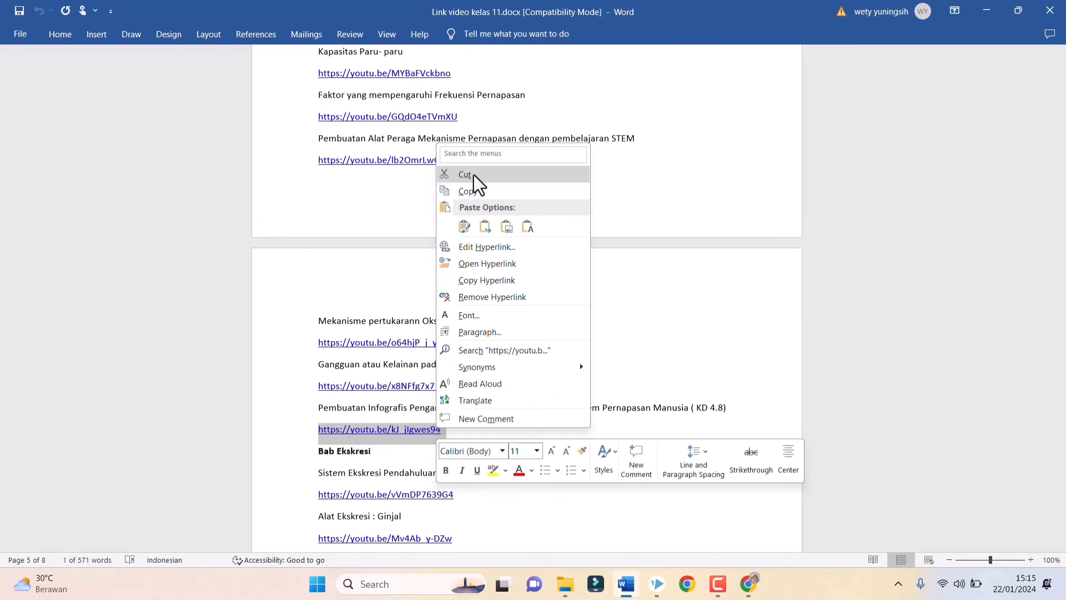
left_click(482, 189)
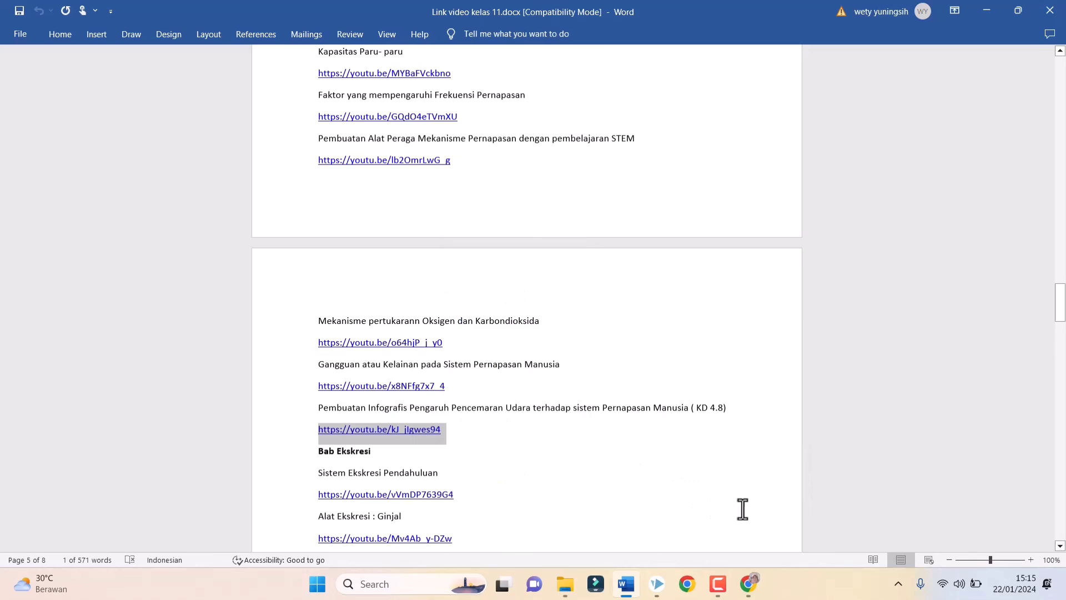
left_click(748, 583)
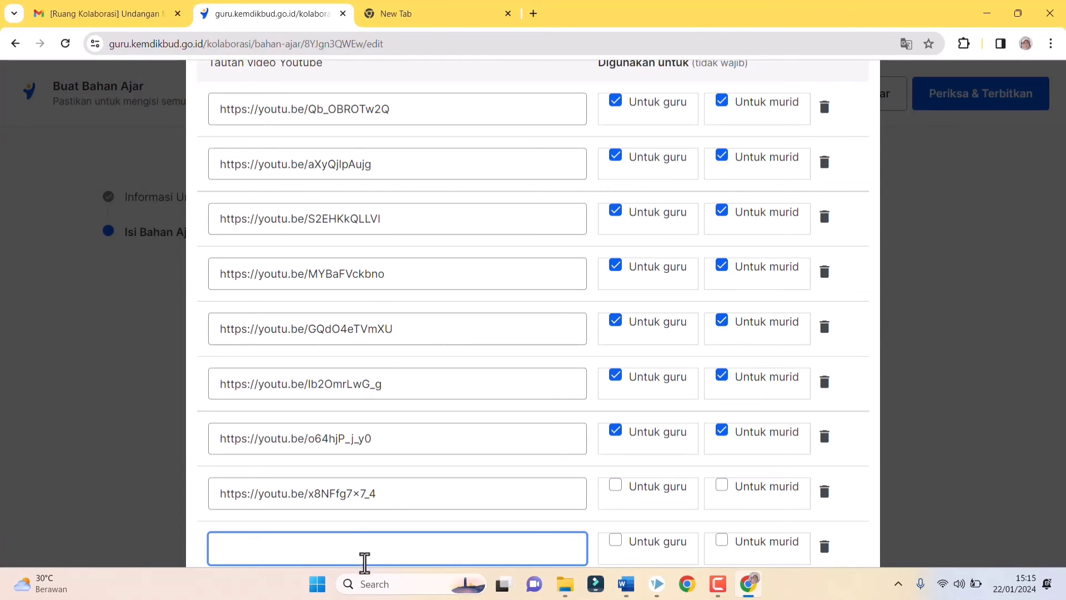
key("ctrl+v")
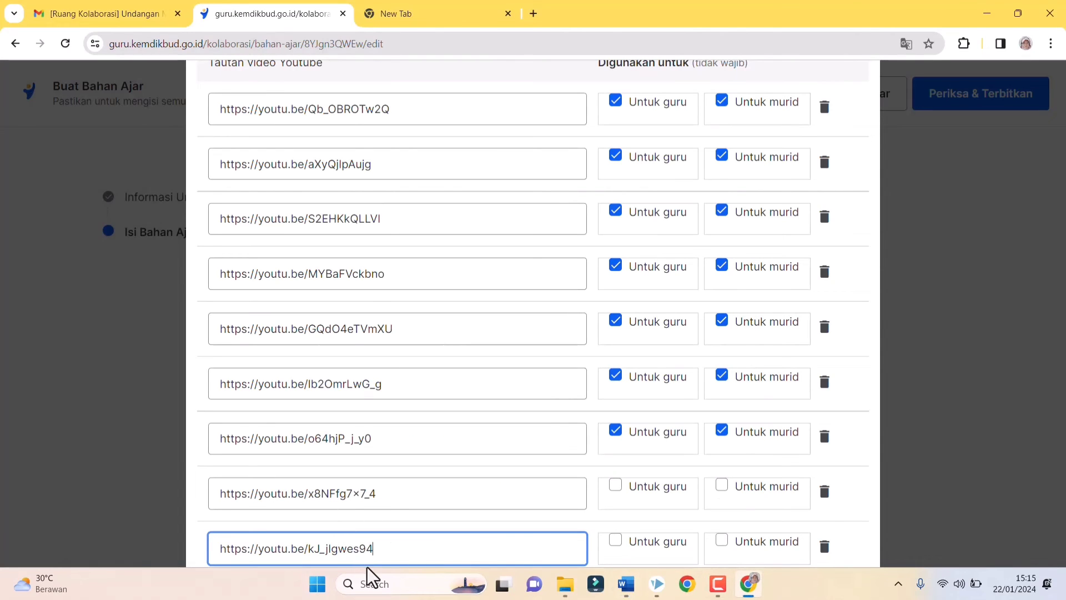
Mark the eighth and ninth video links as Untuk guru and Untuk murid.
left_click(632, 494)
left_click(724, 492)
left_click(630, 543)
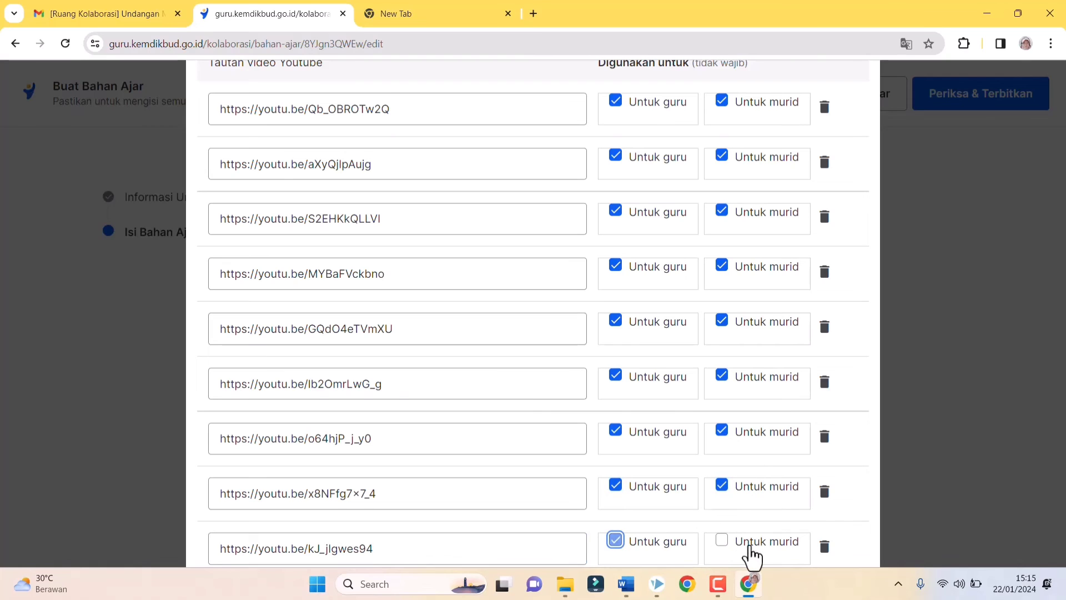
left_click(751, 548)
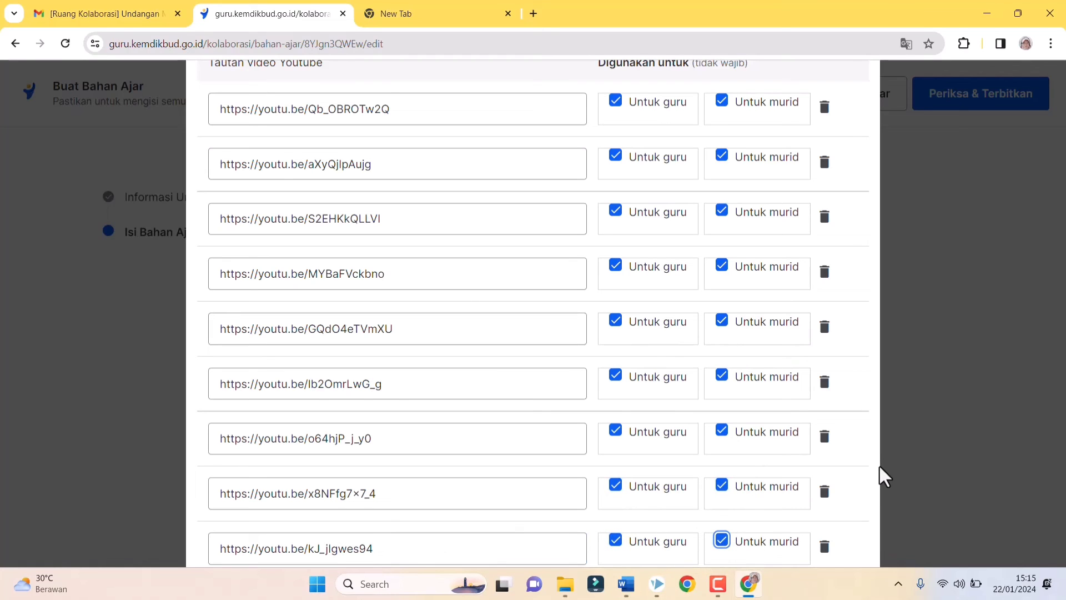
Save the nine YouTube video links as Referensi Materi of the Bahan Ajar.
key("ctrl+minus")
key("ctrl+minus")
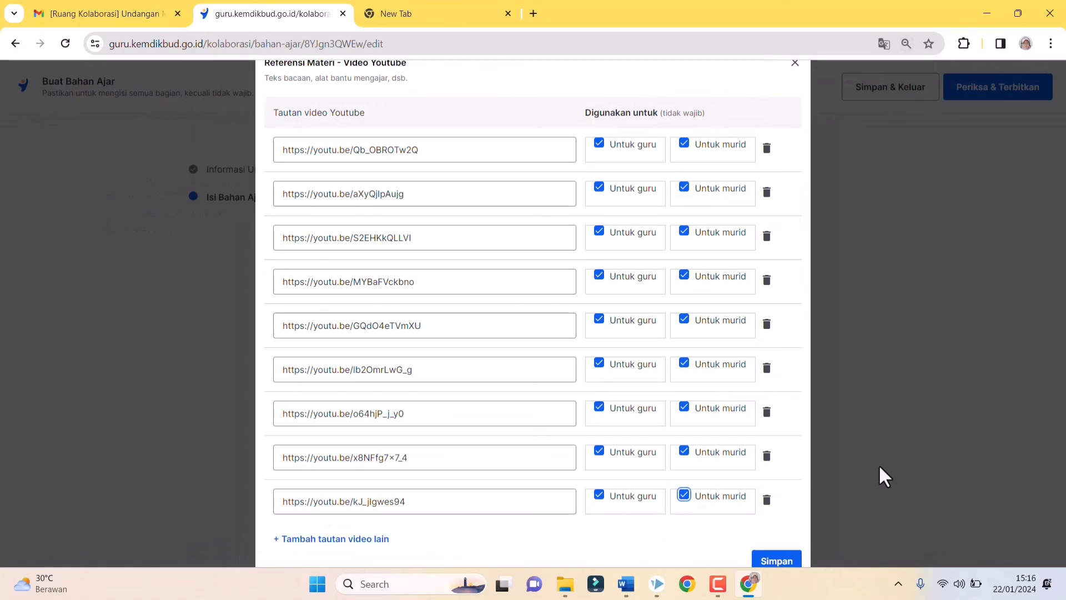
key("ctrl+minus")
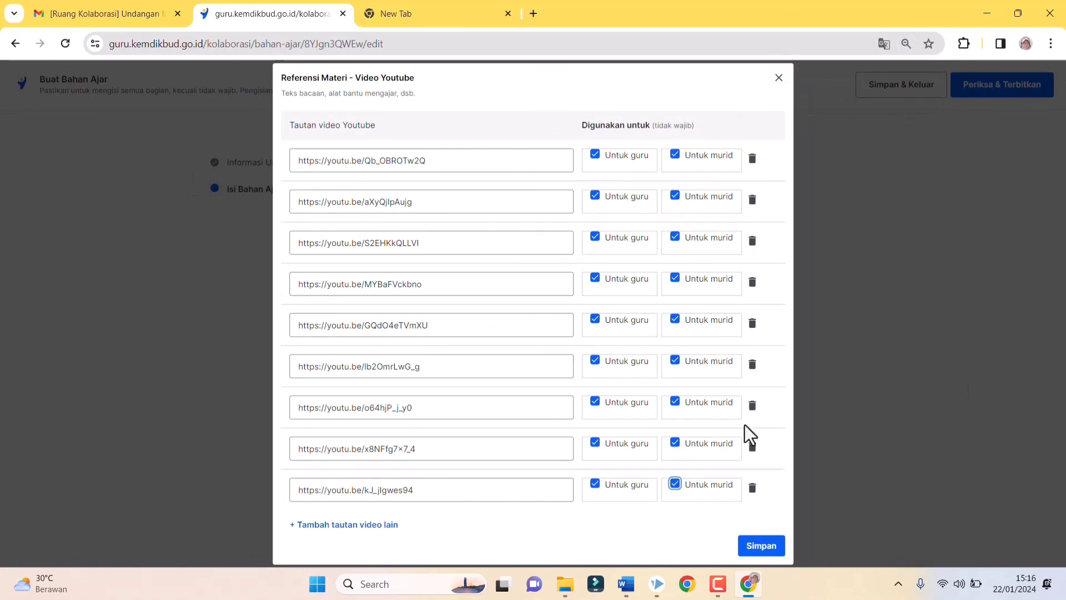
left_click(768, 551)
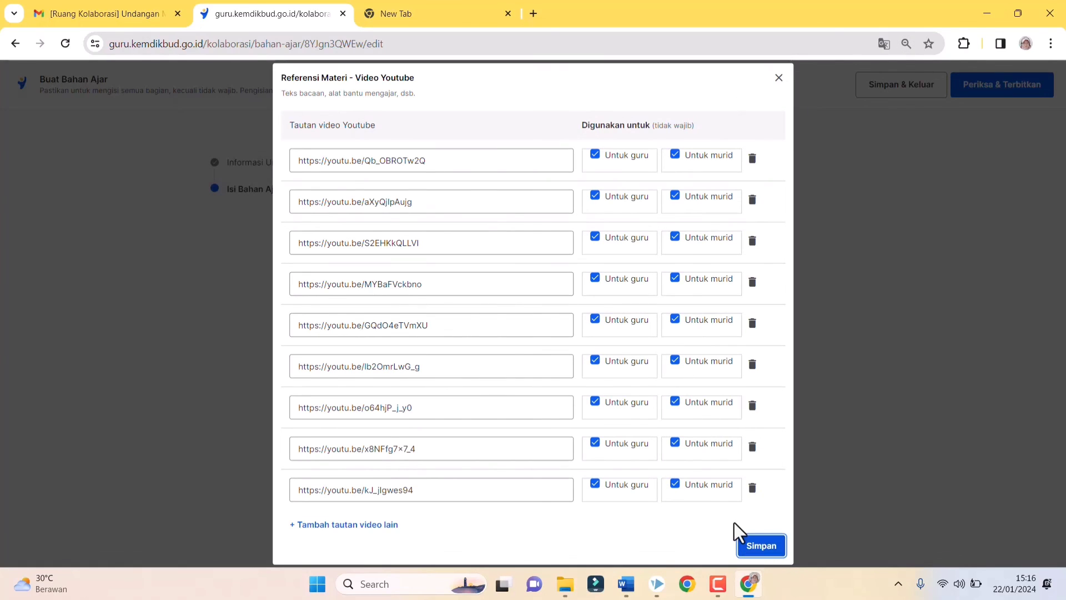
left_click(771, 555)
left_click(767, 550)
left_click(766, 550)
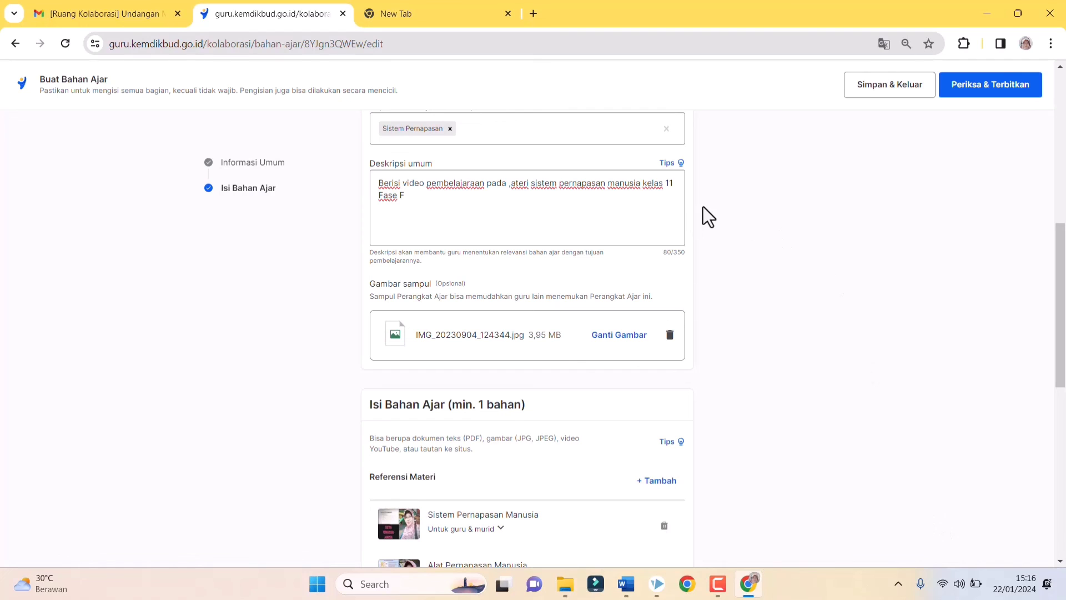
Check the completed general information and Referensi Materi videos, and open the pre-publication review of the Bahan Ajar.
scroll(558, 275, "down", 6)
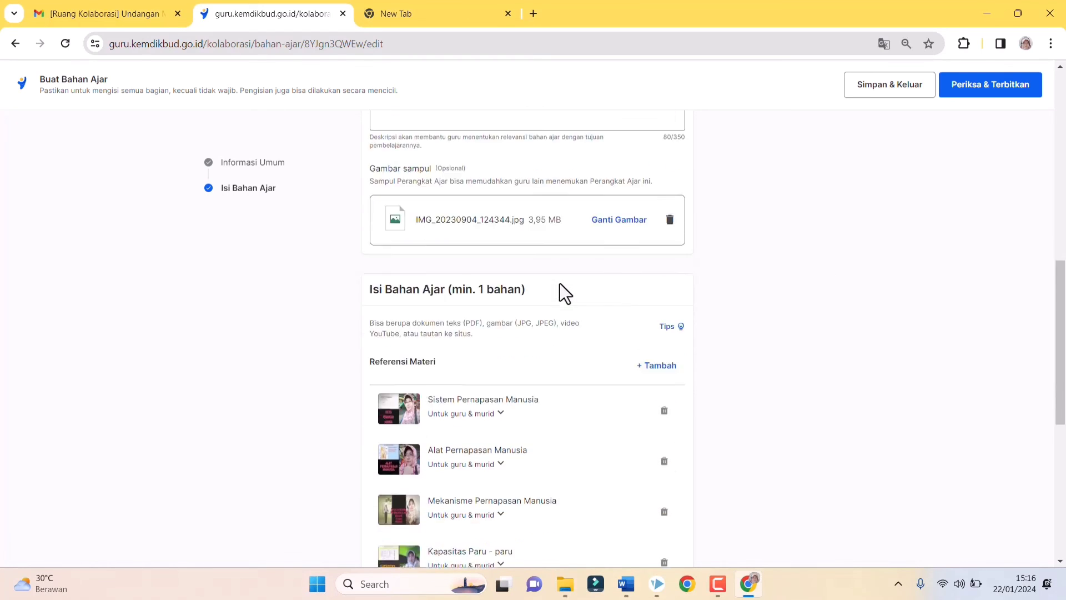
scroll(560, 284, "down", 3)
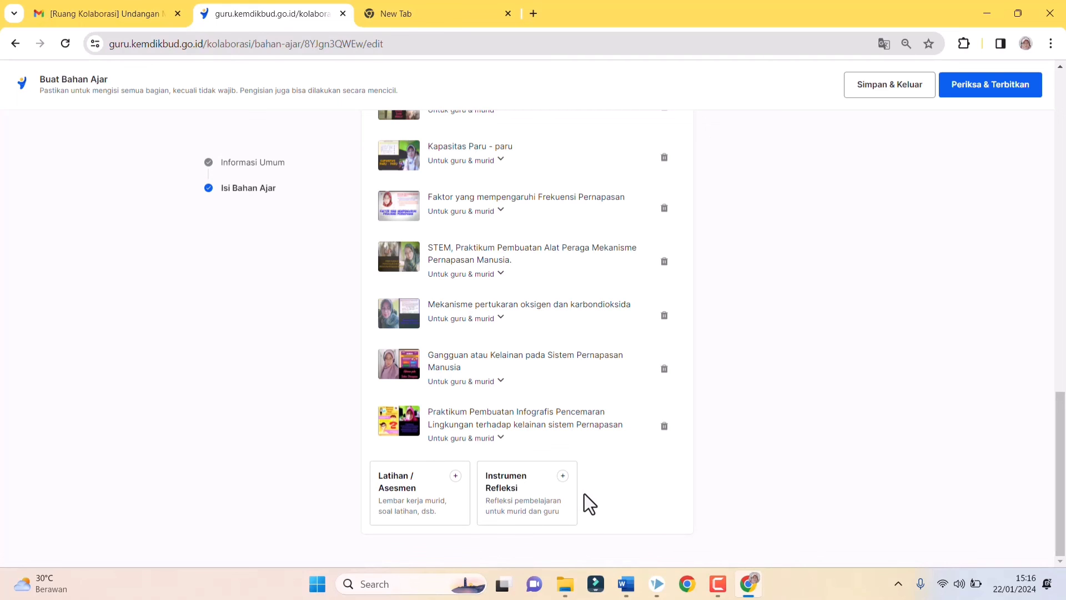
scroll(542, 500, "up", 10)
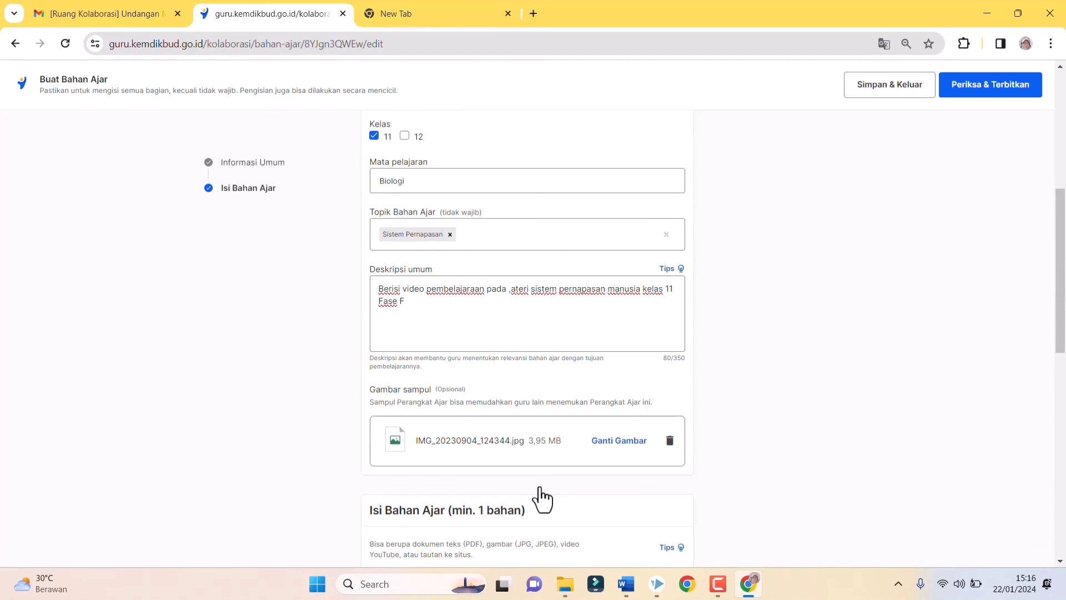
scroll(541, 491, "down", 6)
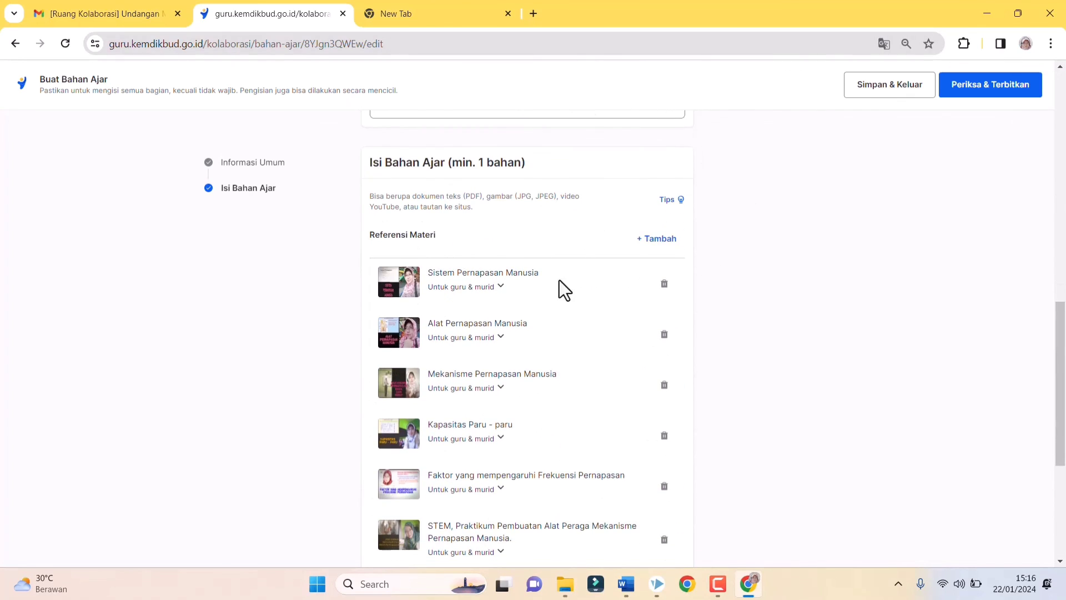
scroll(564, 294, "down", 4)
left_click(1007, 95)
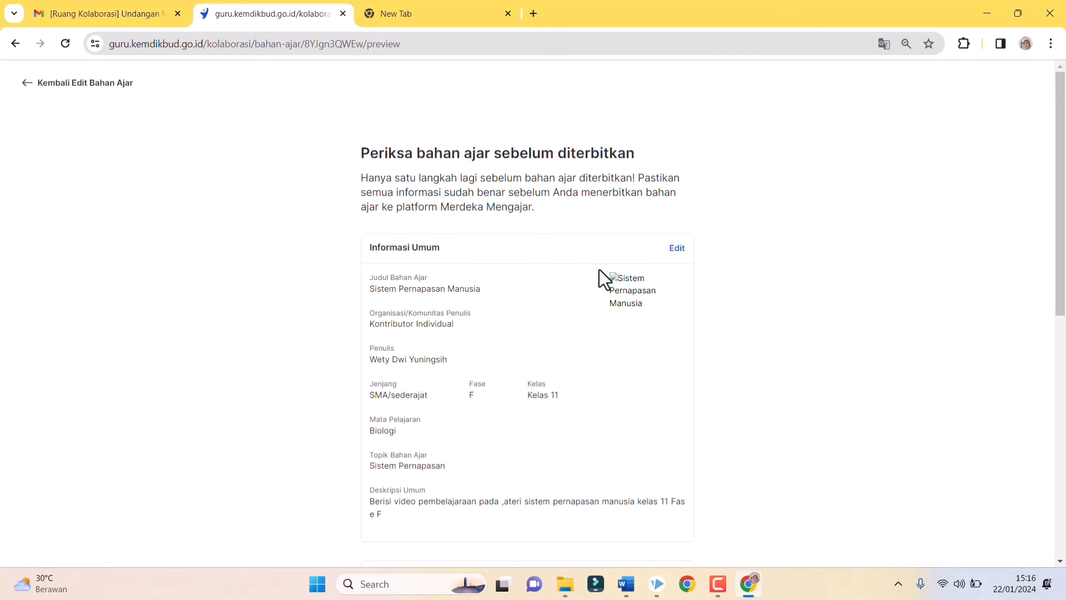
Review the Sistem Pernapasan Manusia preview at a larger page zoom, publish it and acknowledge the review notice.
key("ctrl+plus")
key("ctrl+plus")
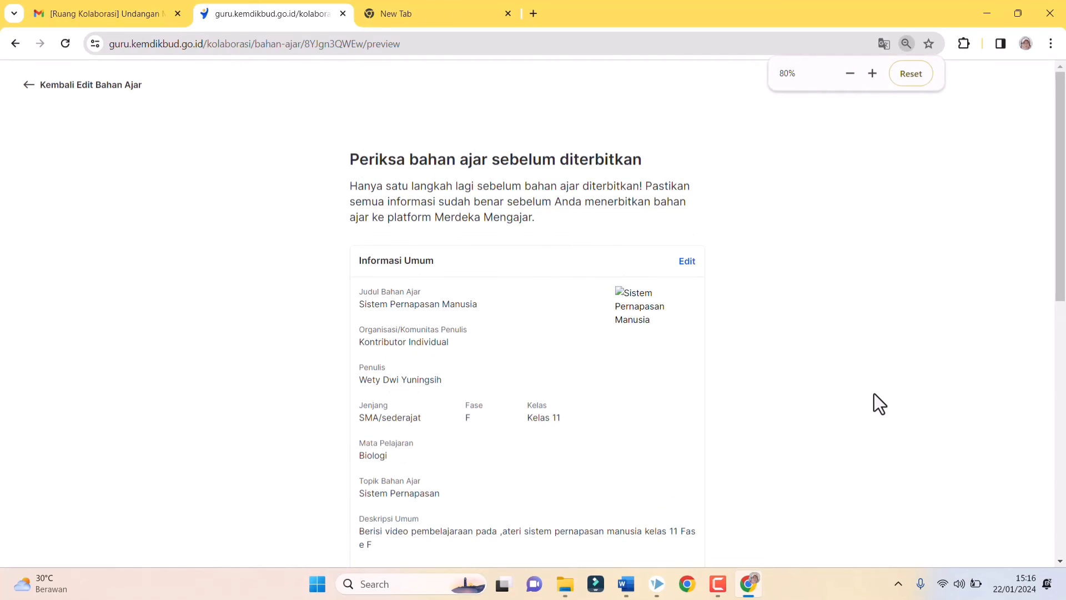
scroll(512, 258, "down", 6)
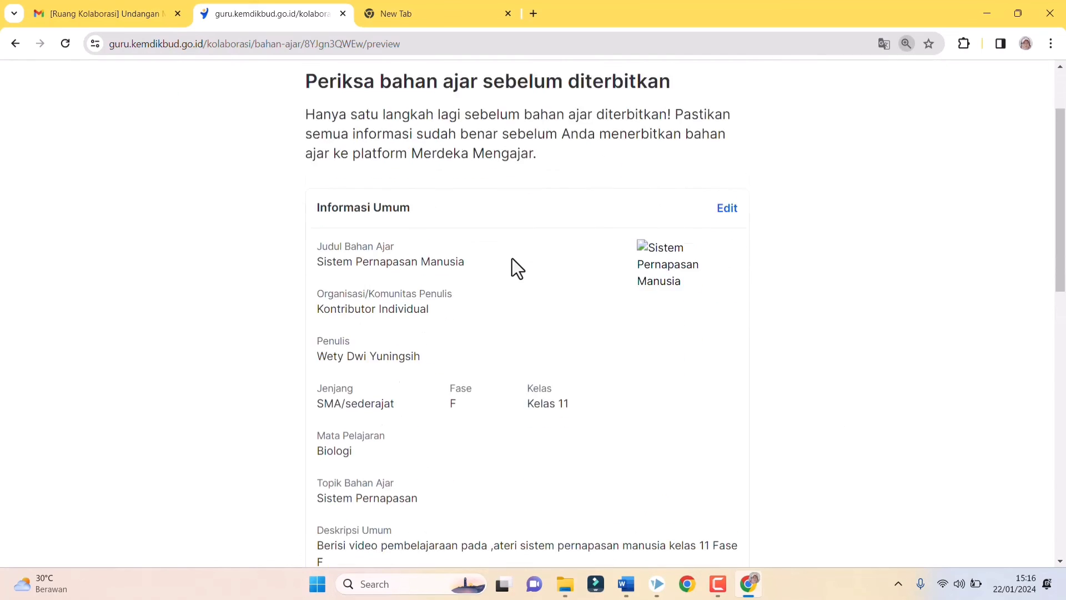
scroll(611, 218, "down", 9)
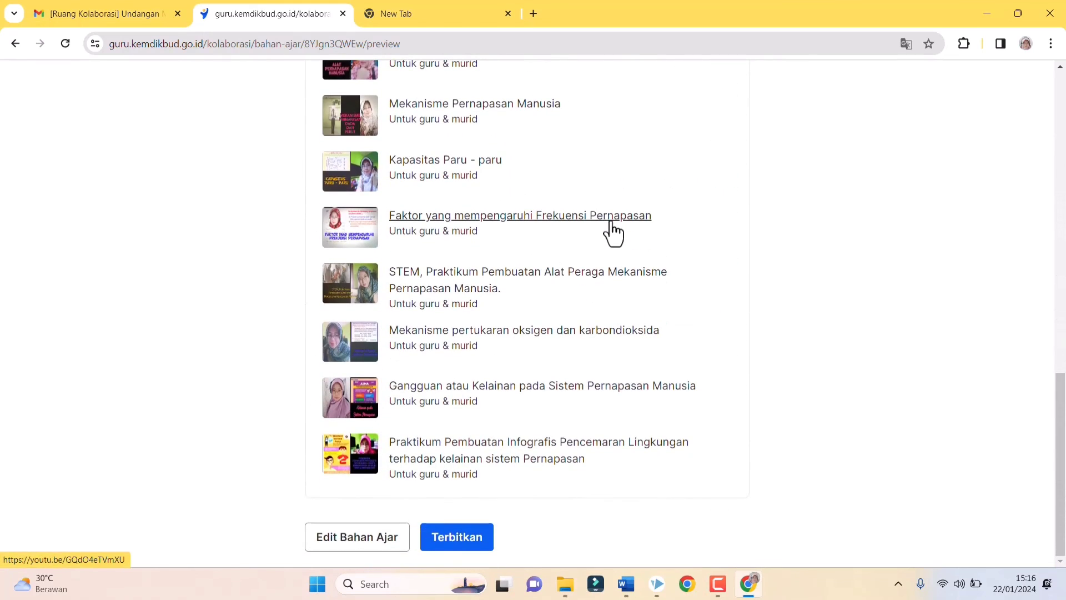
scroll(612, 228, "up", 11)
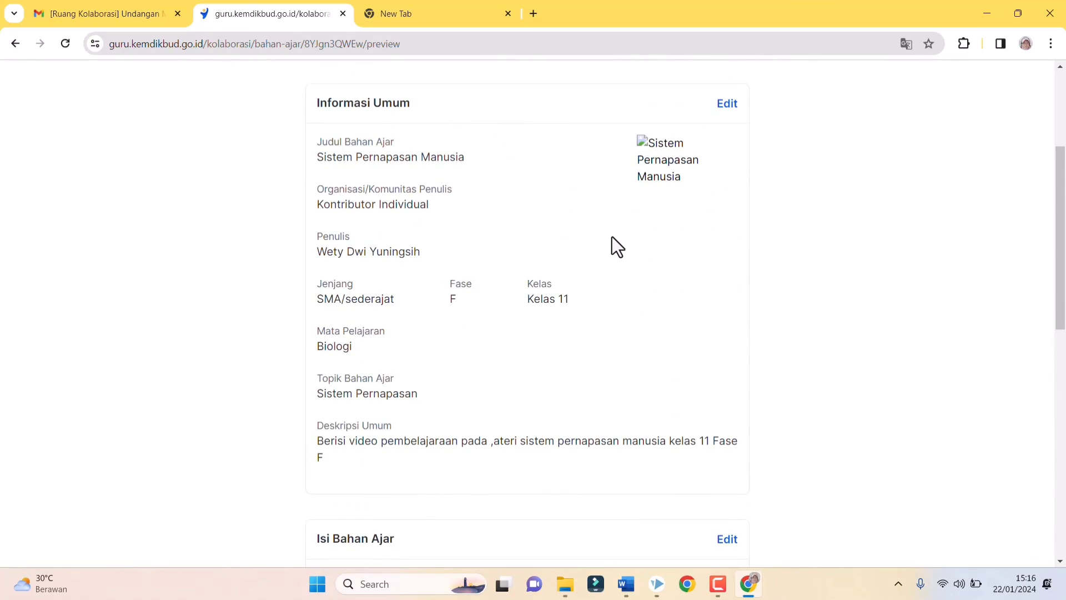
scroll(611, 238, "down", 11)
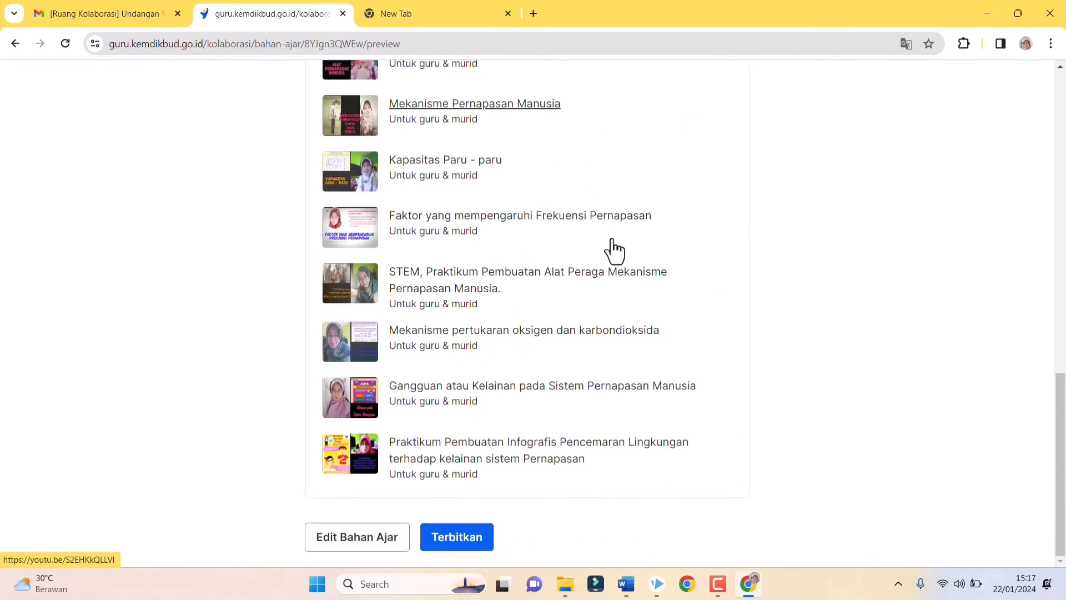
left_click(476, 547)
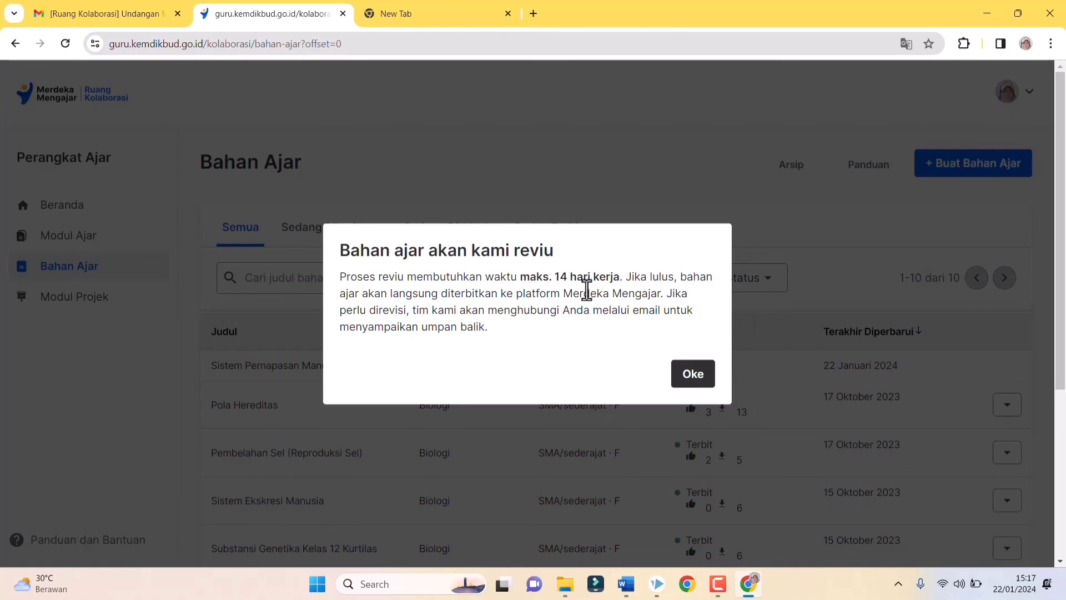
left_click(692, 377)
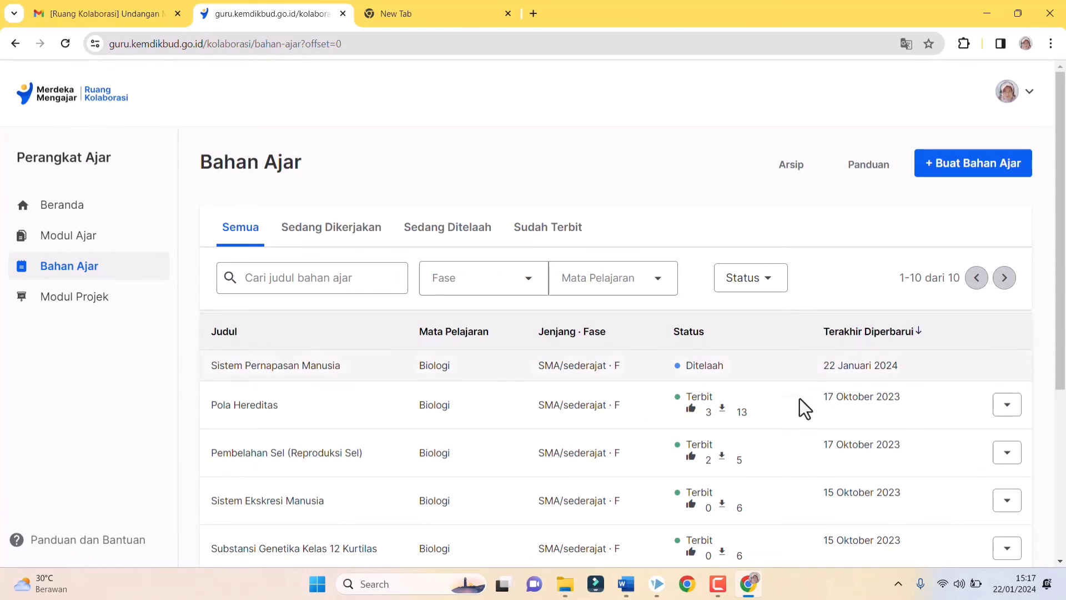
Look through the Bahan Ajar list and open the Modul Projek list.
scroll(588, 302, "down", 3)
scroll(542, 304, "up", 2)
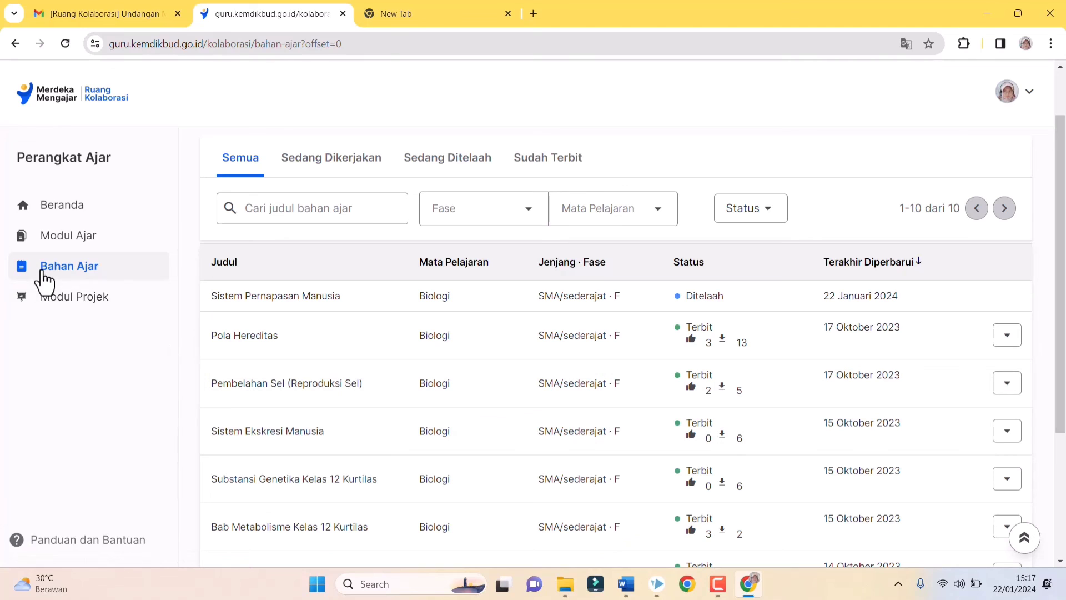
left_click(81, 306)
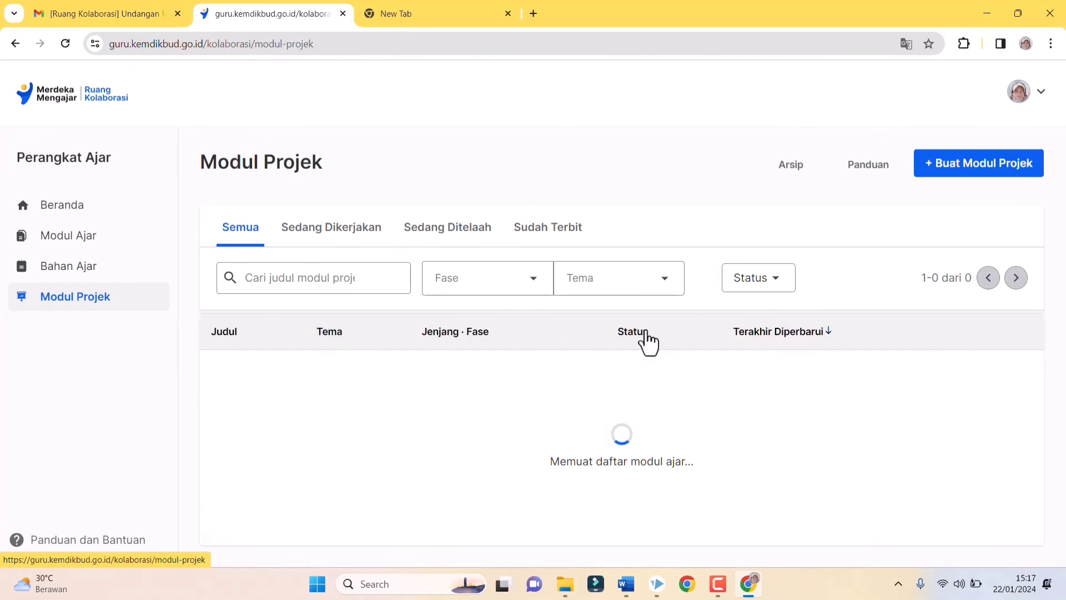